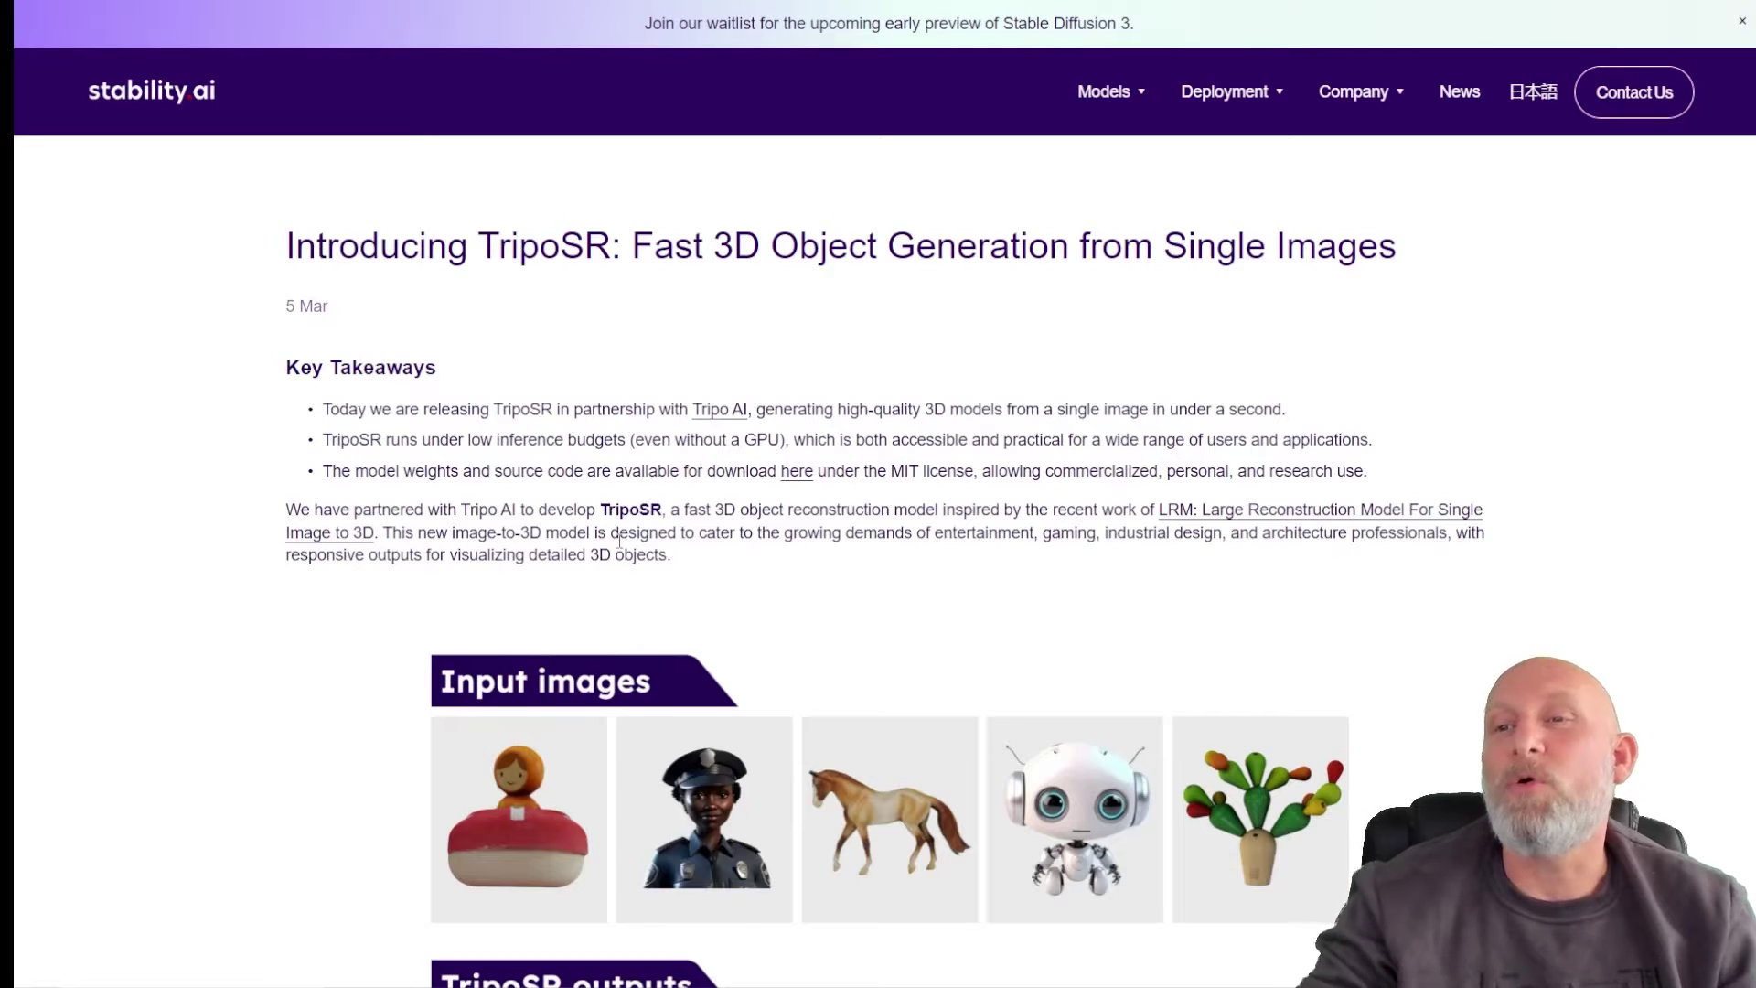
Step: Read through the TripoSR announcement, examining the sample outputs, performance chart, OpenLRM comparison and technical details, and return to its beginning
scroll(620, 541, "down", 4)
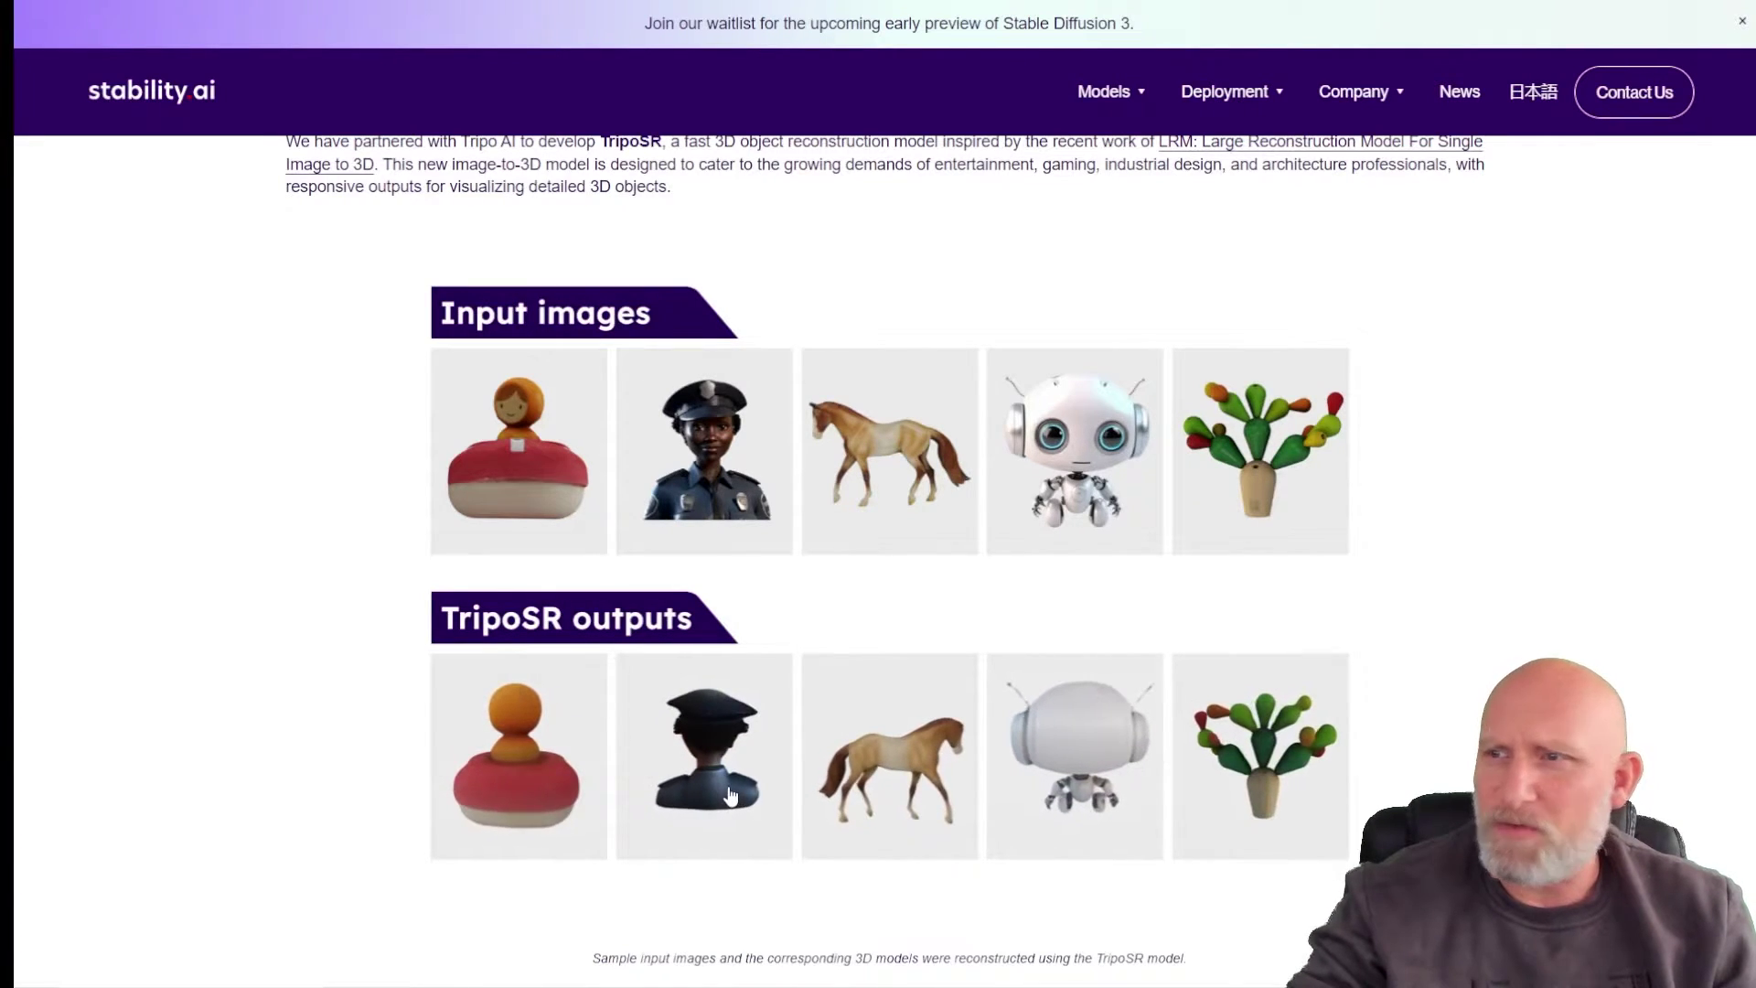
scroll(1513, 506, "down", 9)
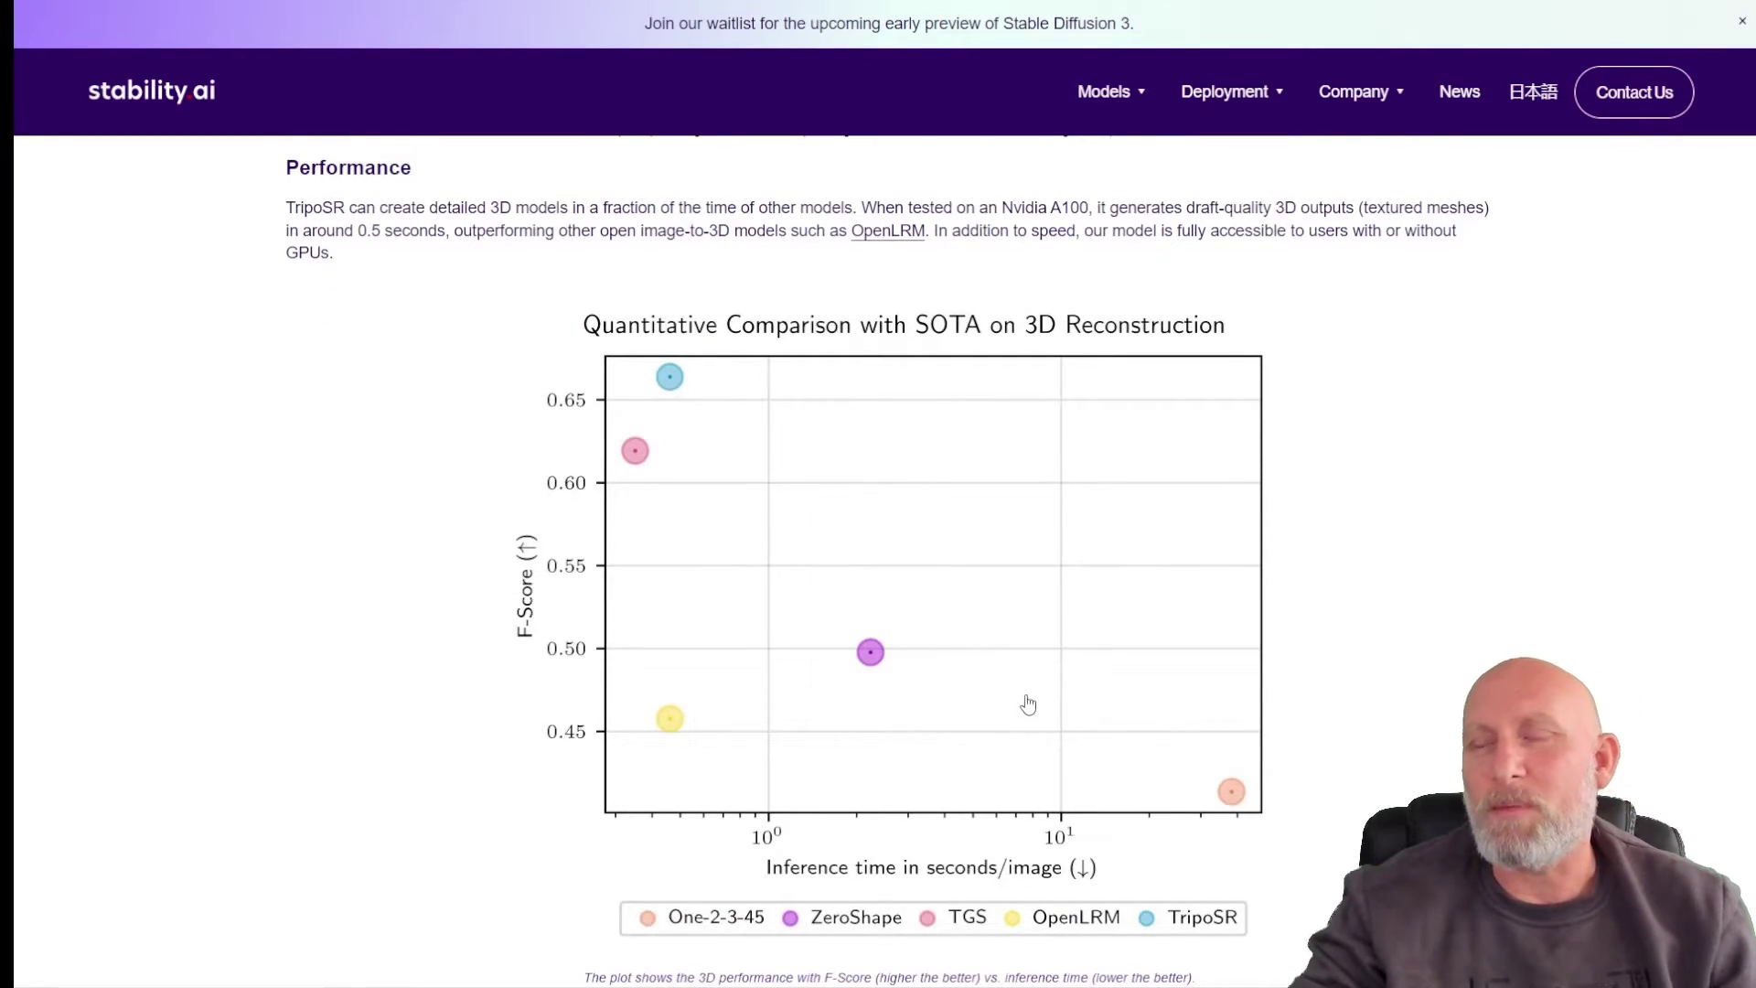
scroll(876, 633, "up", 2)
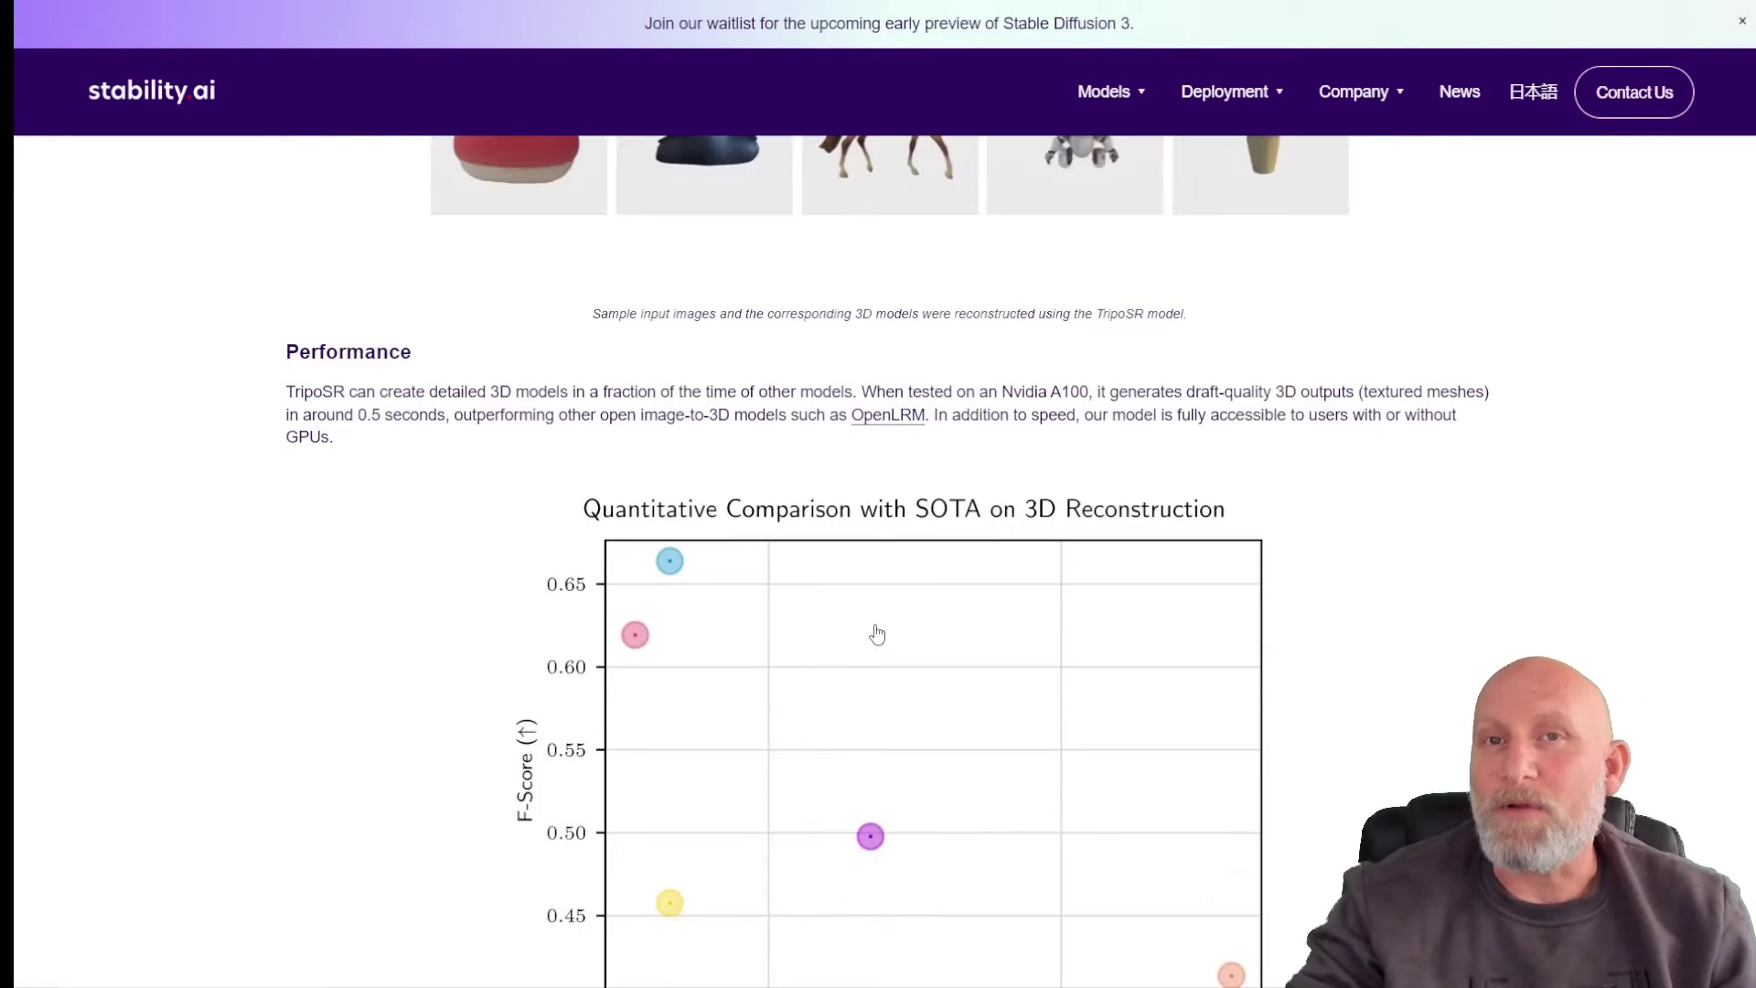
scroll(1321, 585, "down", 7)
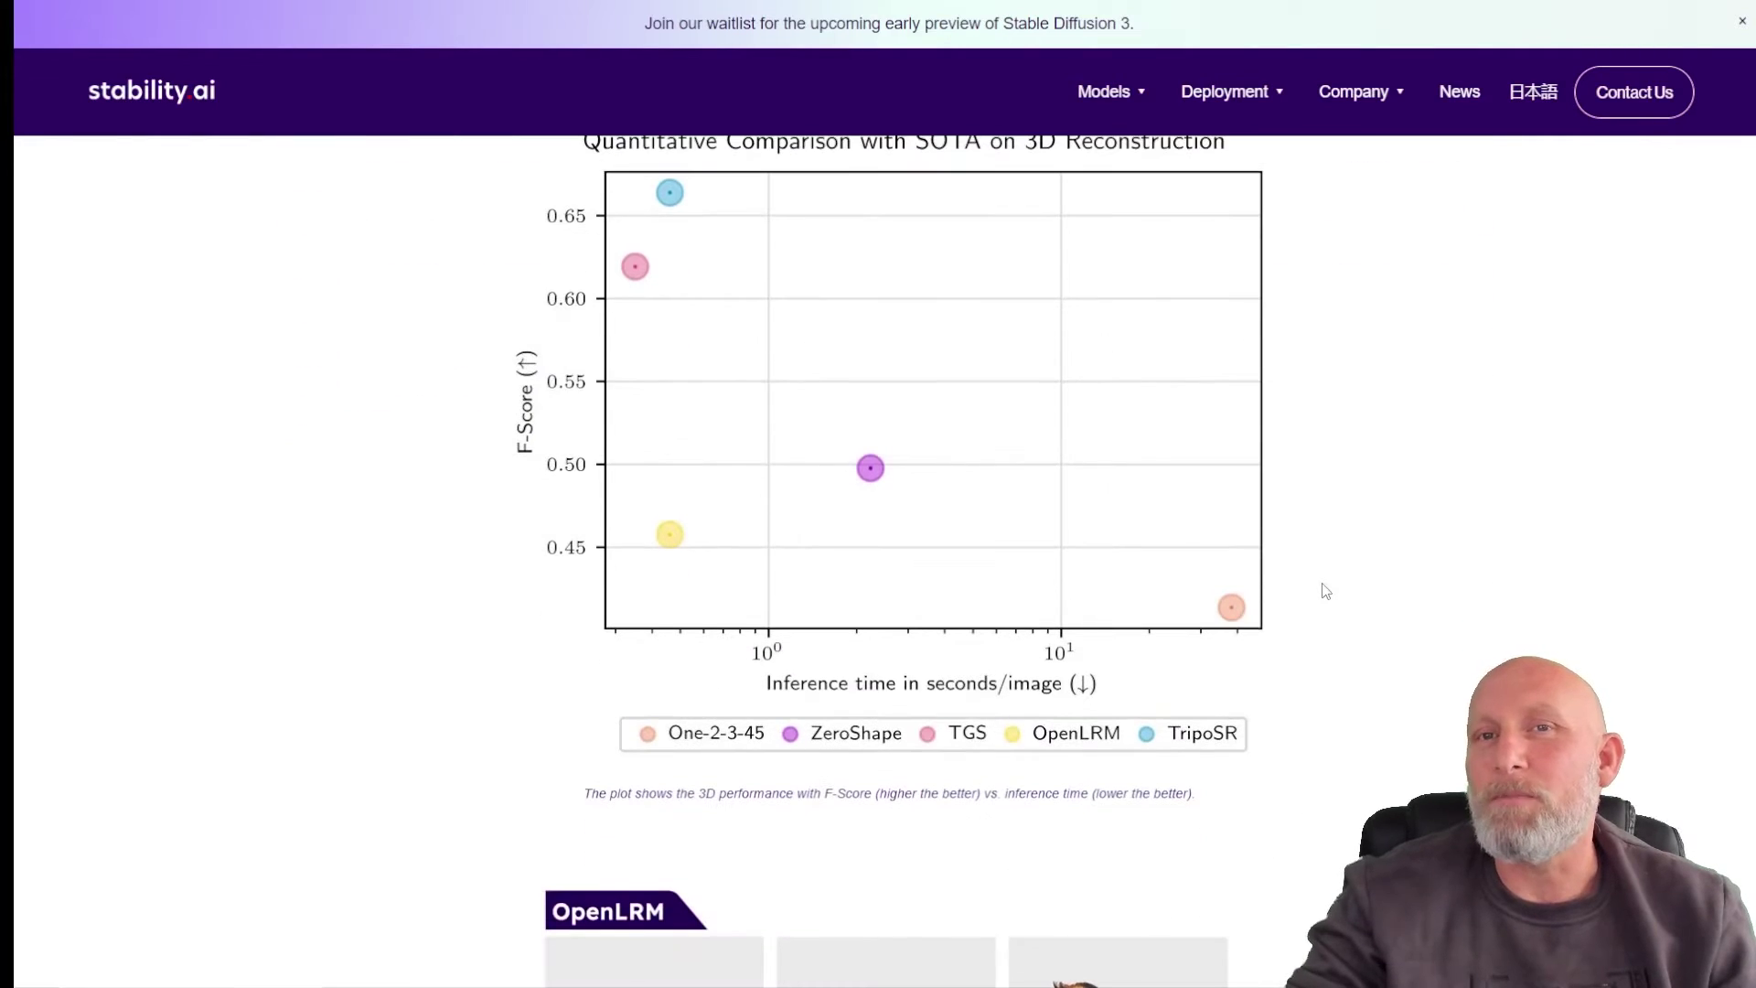
scroll(1323, 594, "down", 6)
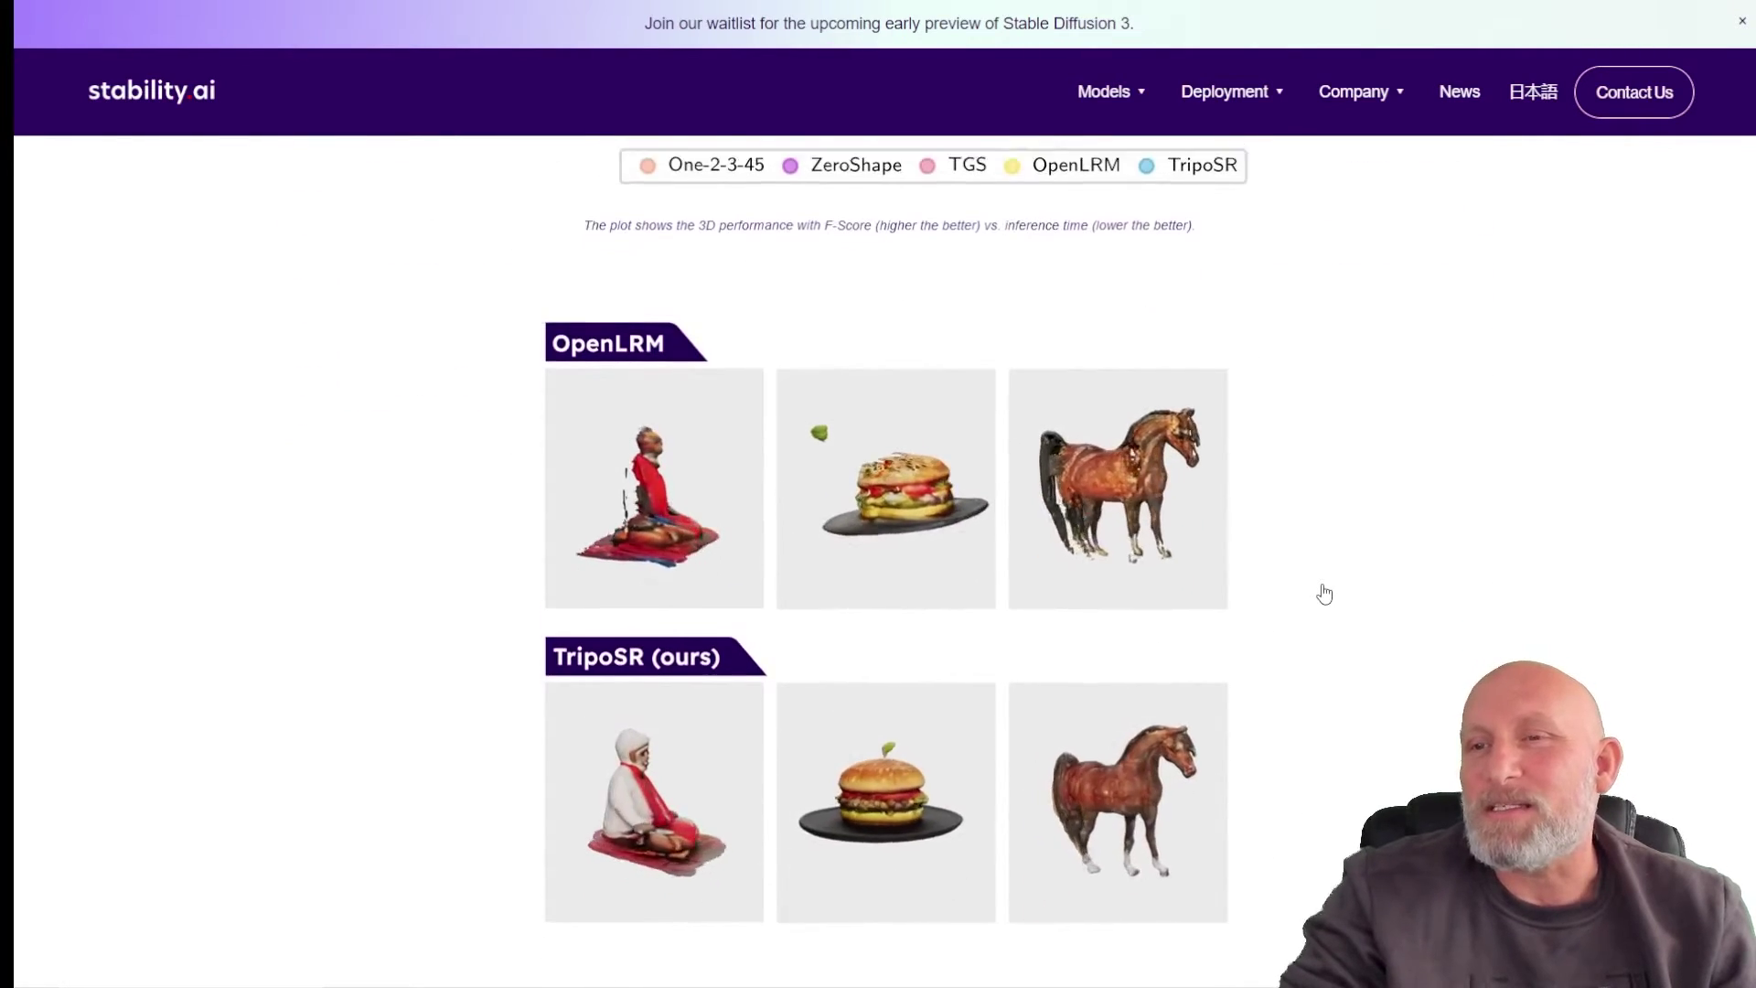
scroll(1324, 595, "up", 2)
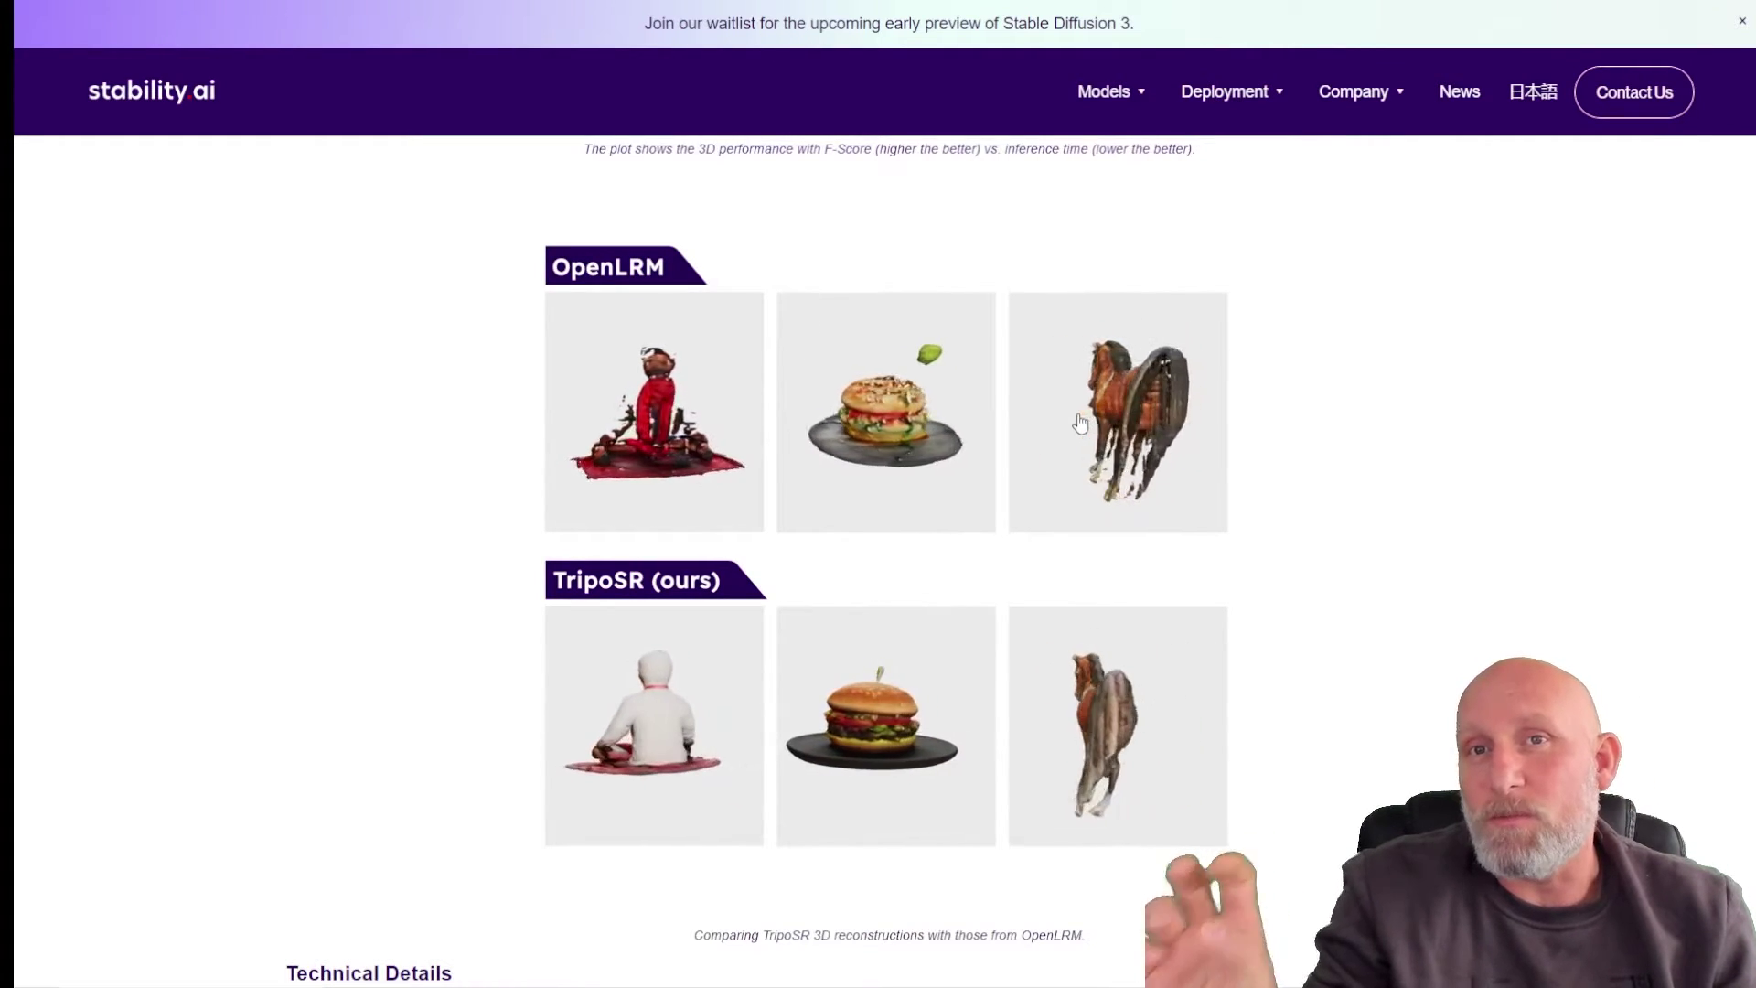
scroll(1080, 422, "down", 2)
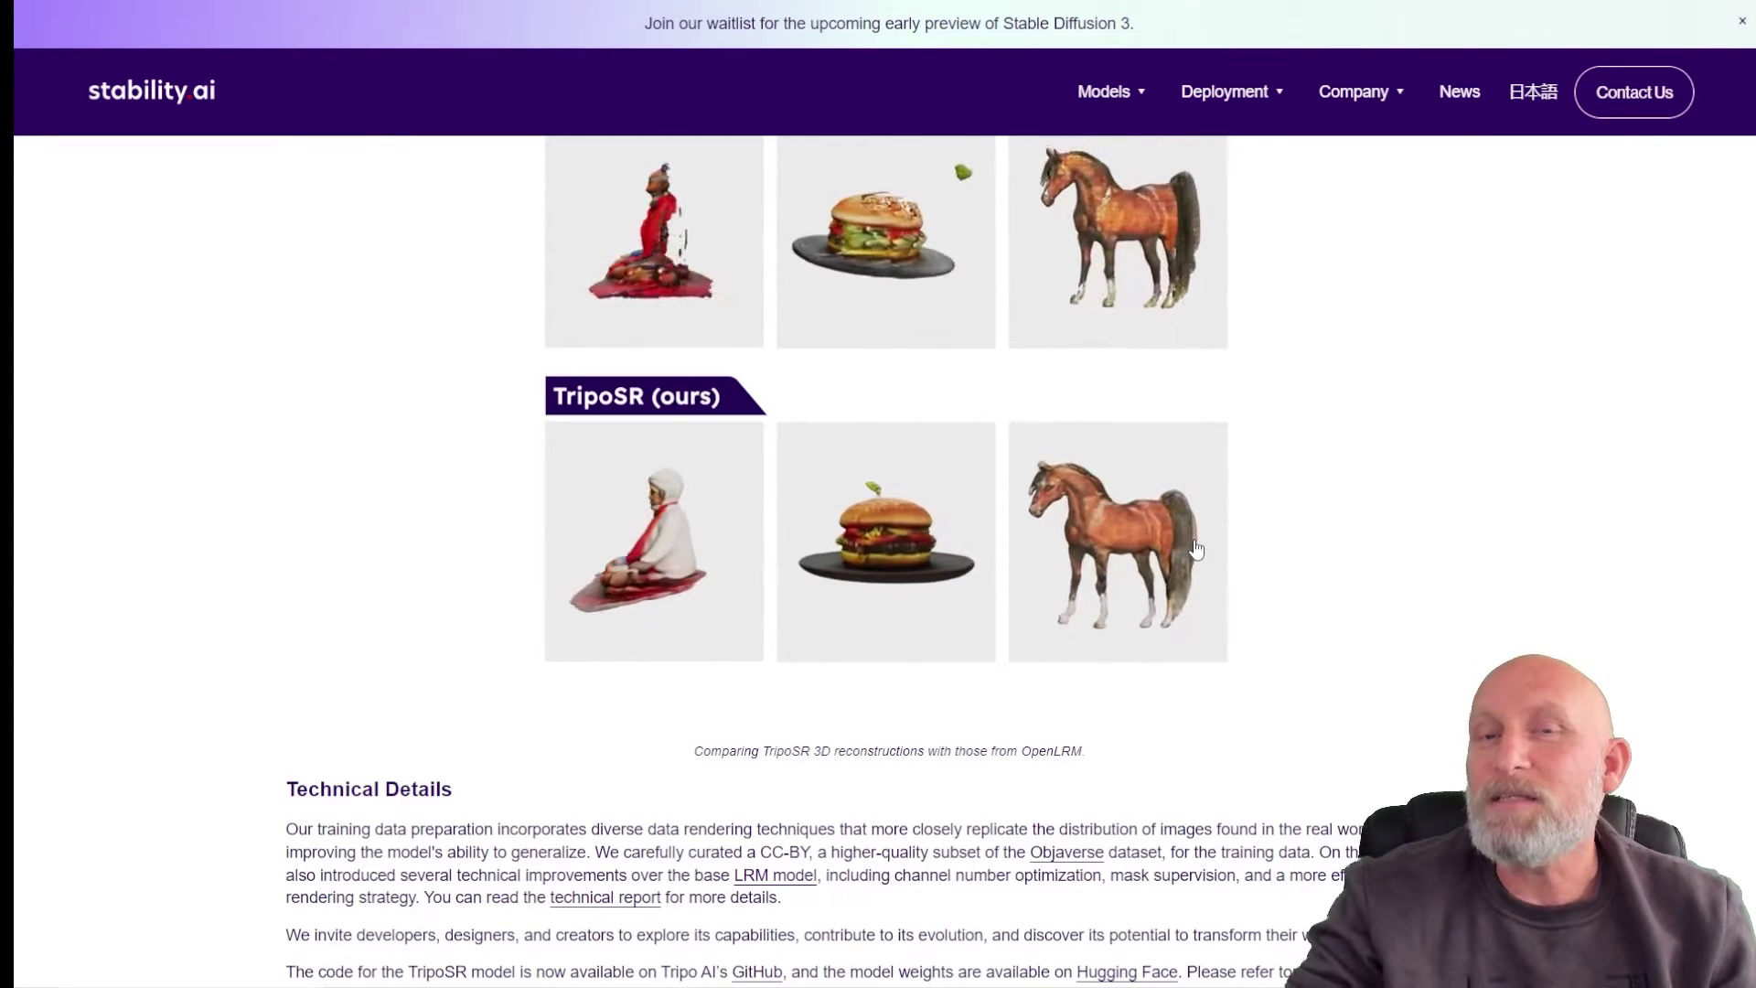
scroll(1180, 552, "down", 5)
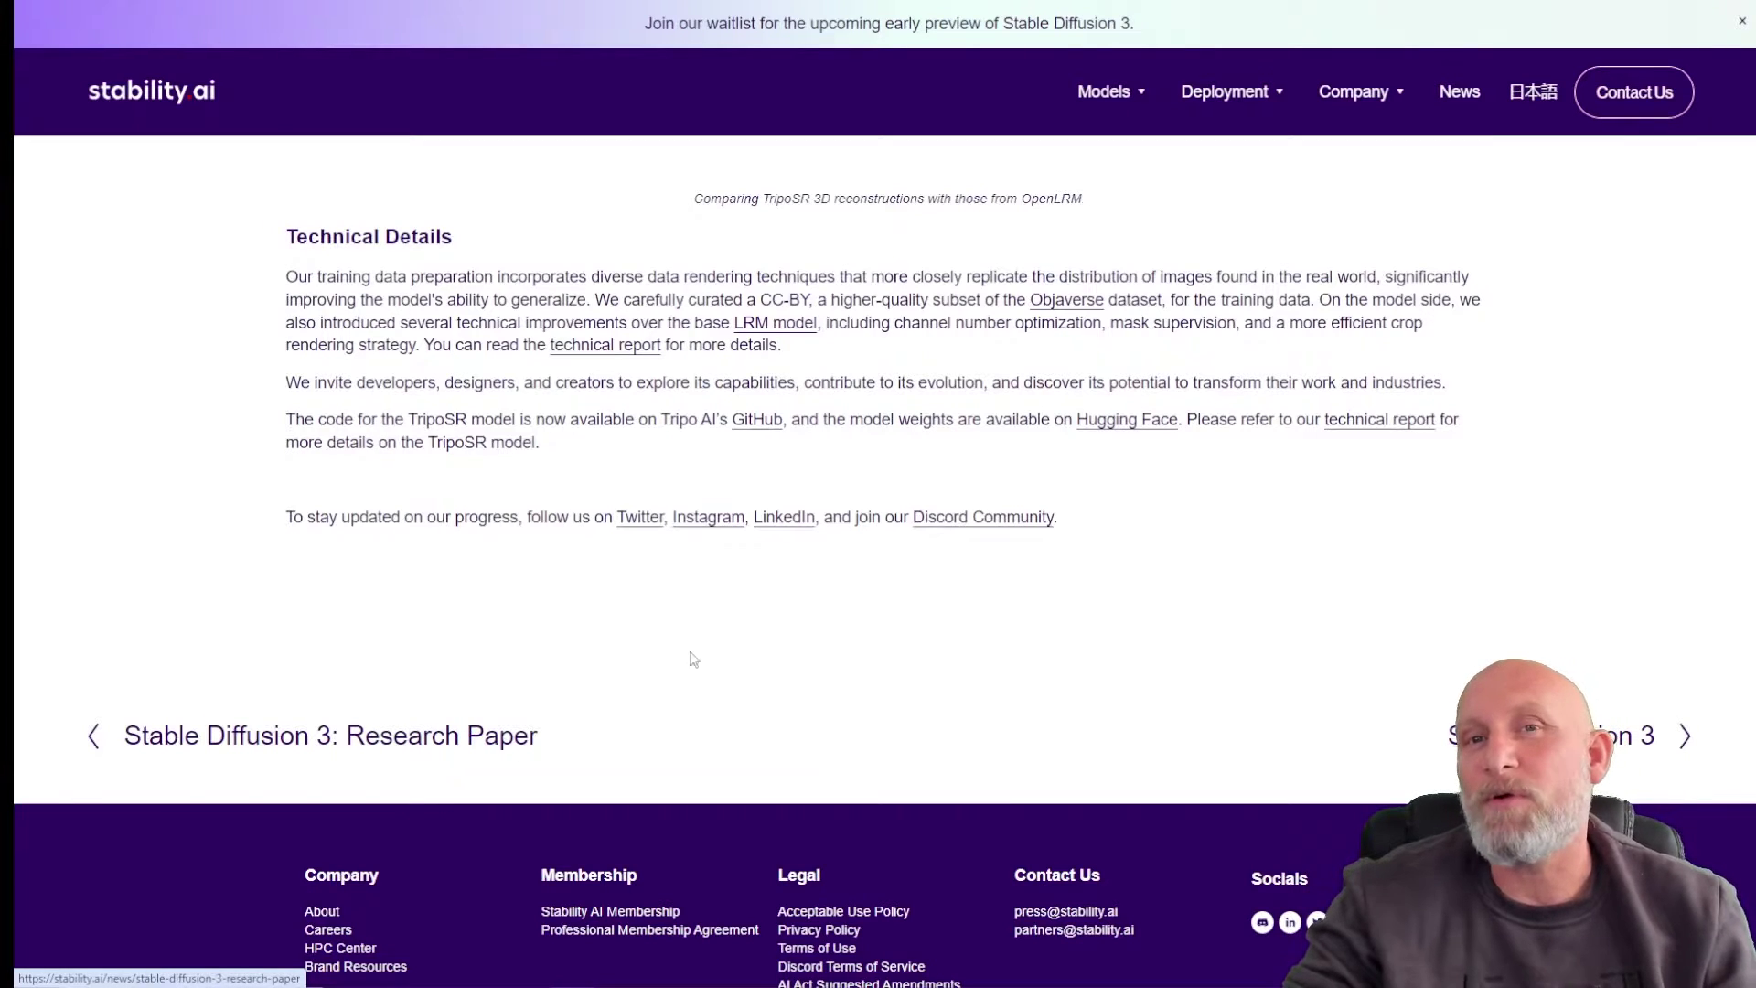
scroll(1121, 505, "up", 3)
scroll(1121, 505, "up", 20)
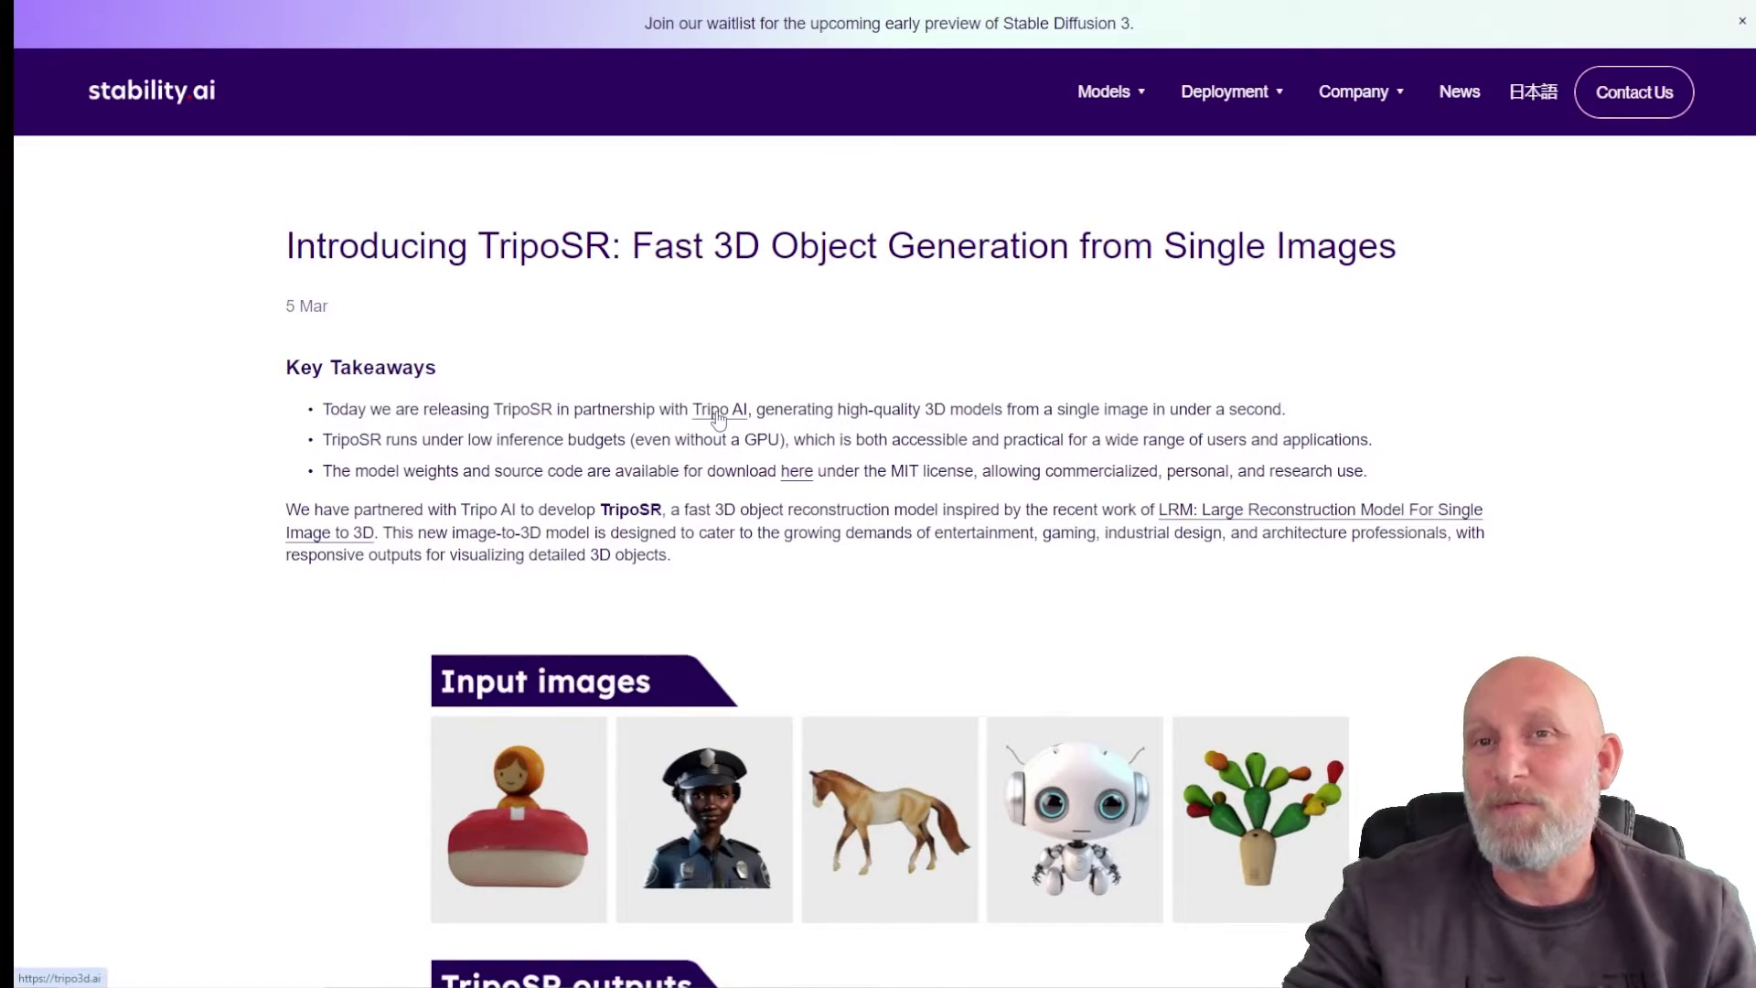
Step: Go to the Tripo AI website linked in the article, preview the hamburger model and open the free 3D generator
left_click(718, 411)
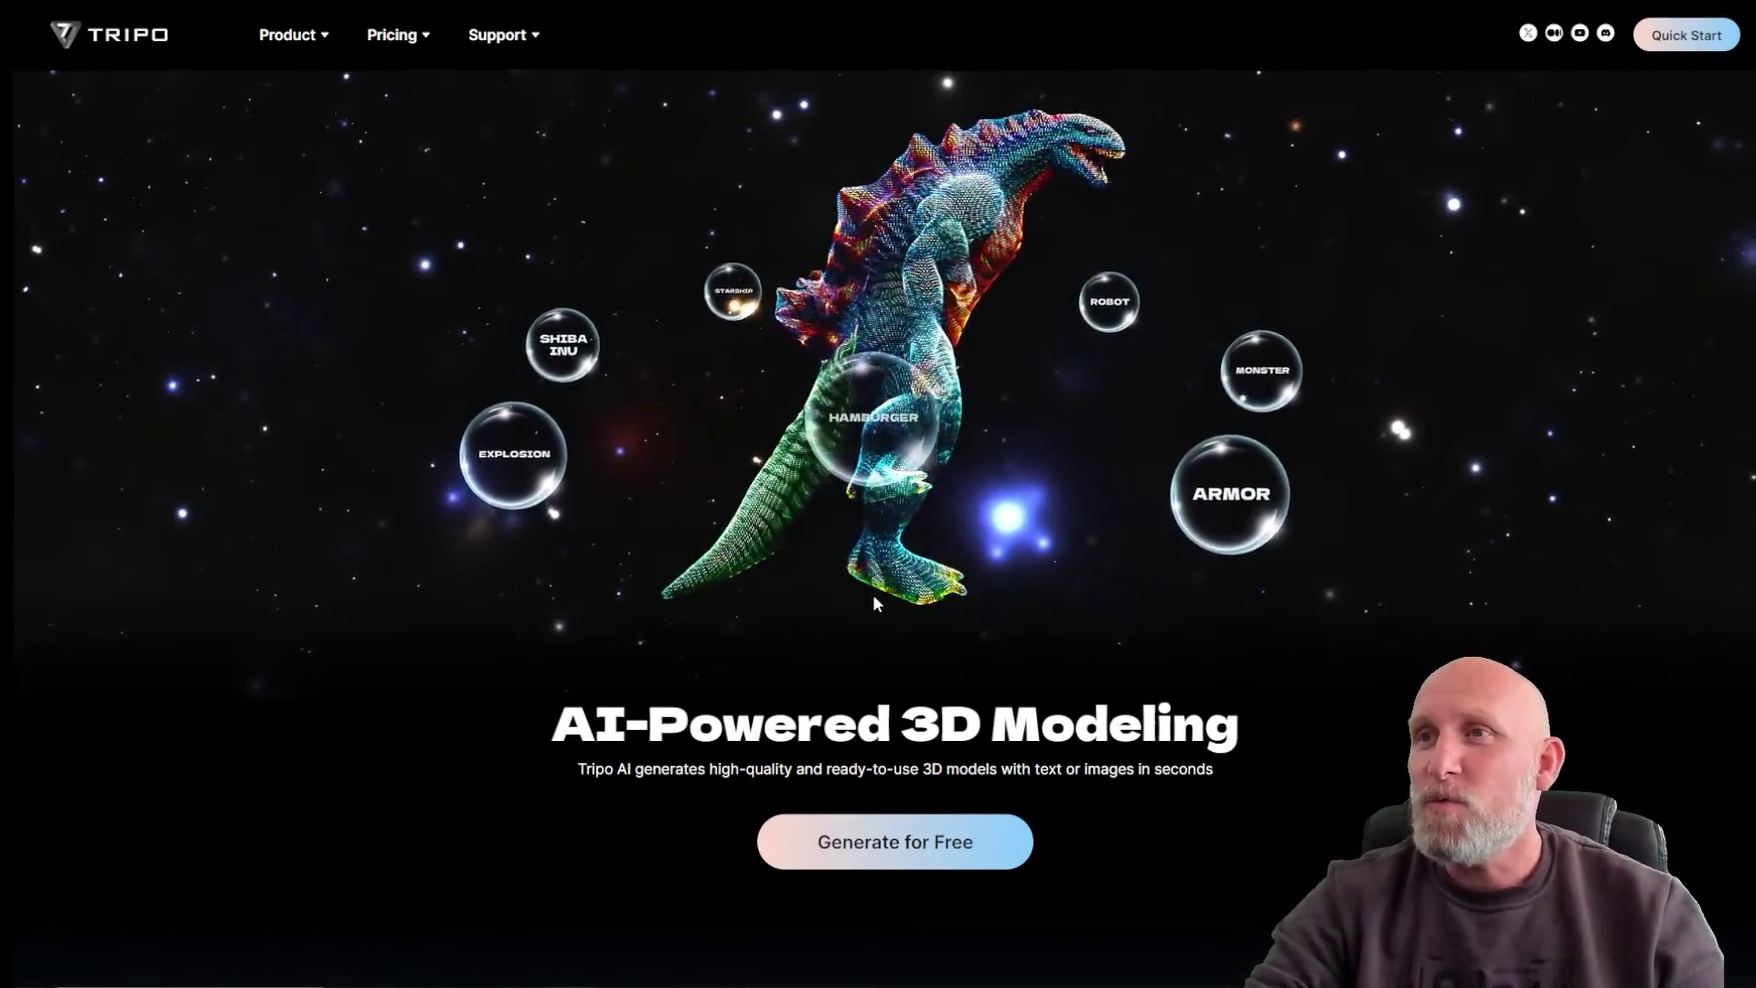
left_click(878, 429)
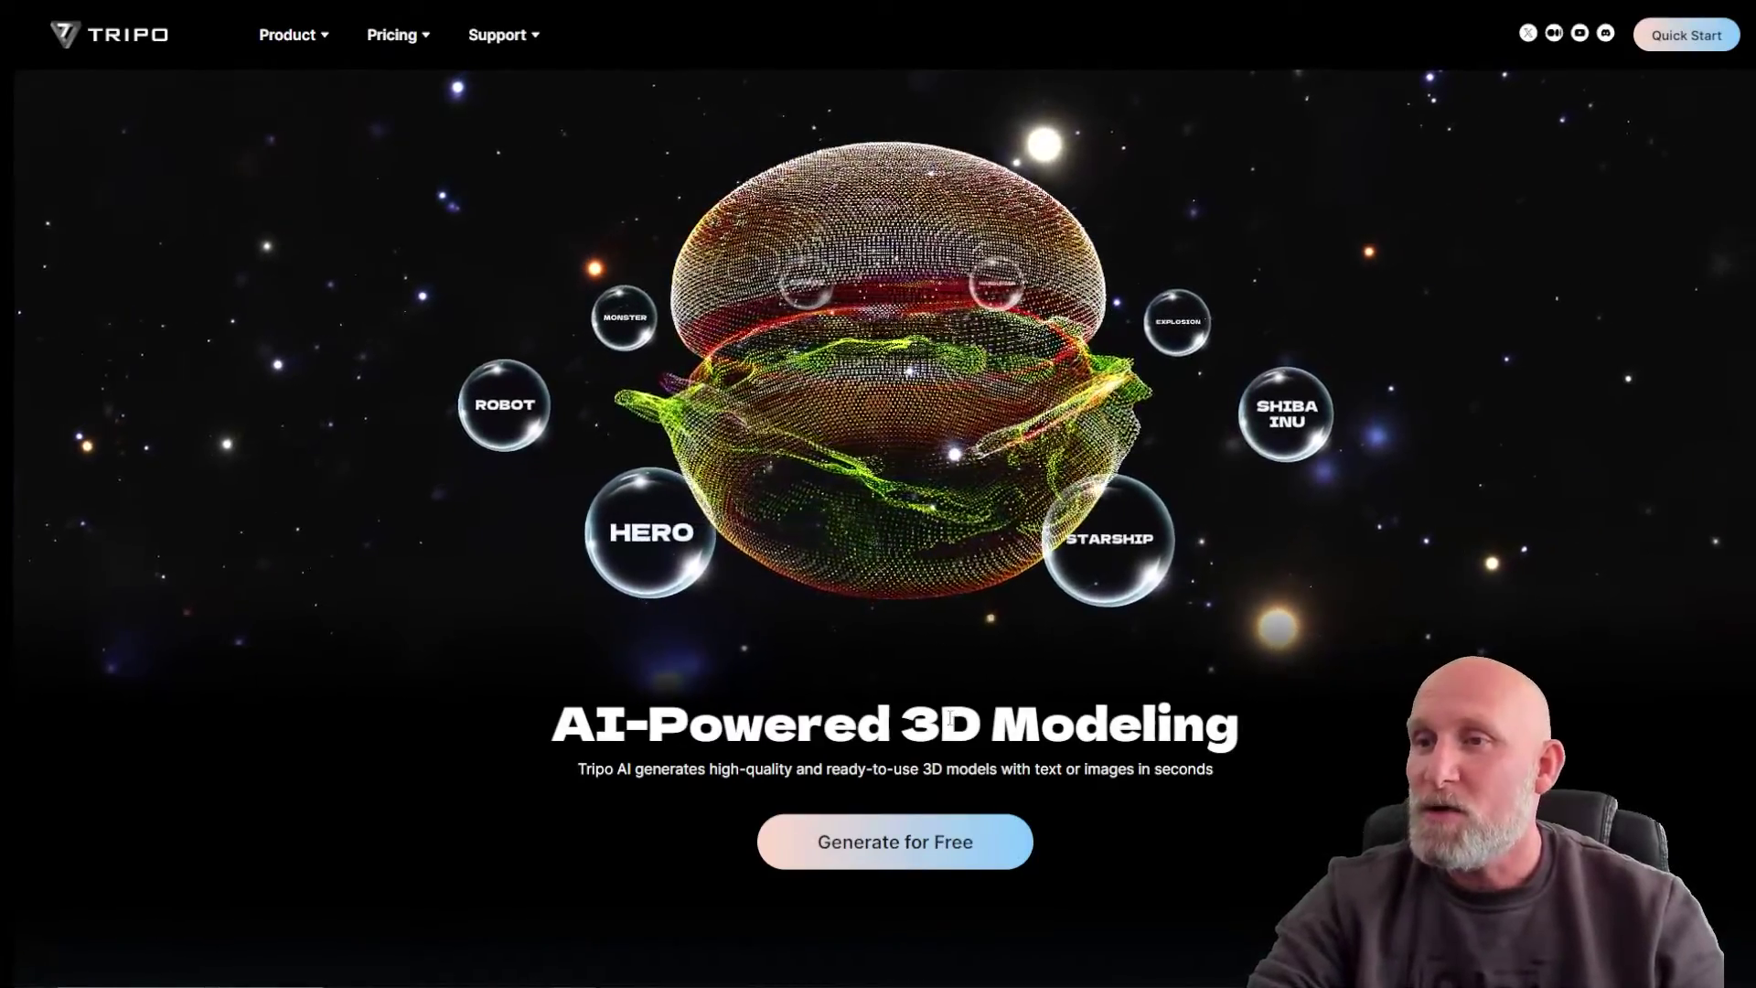
left_click(885, 843)
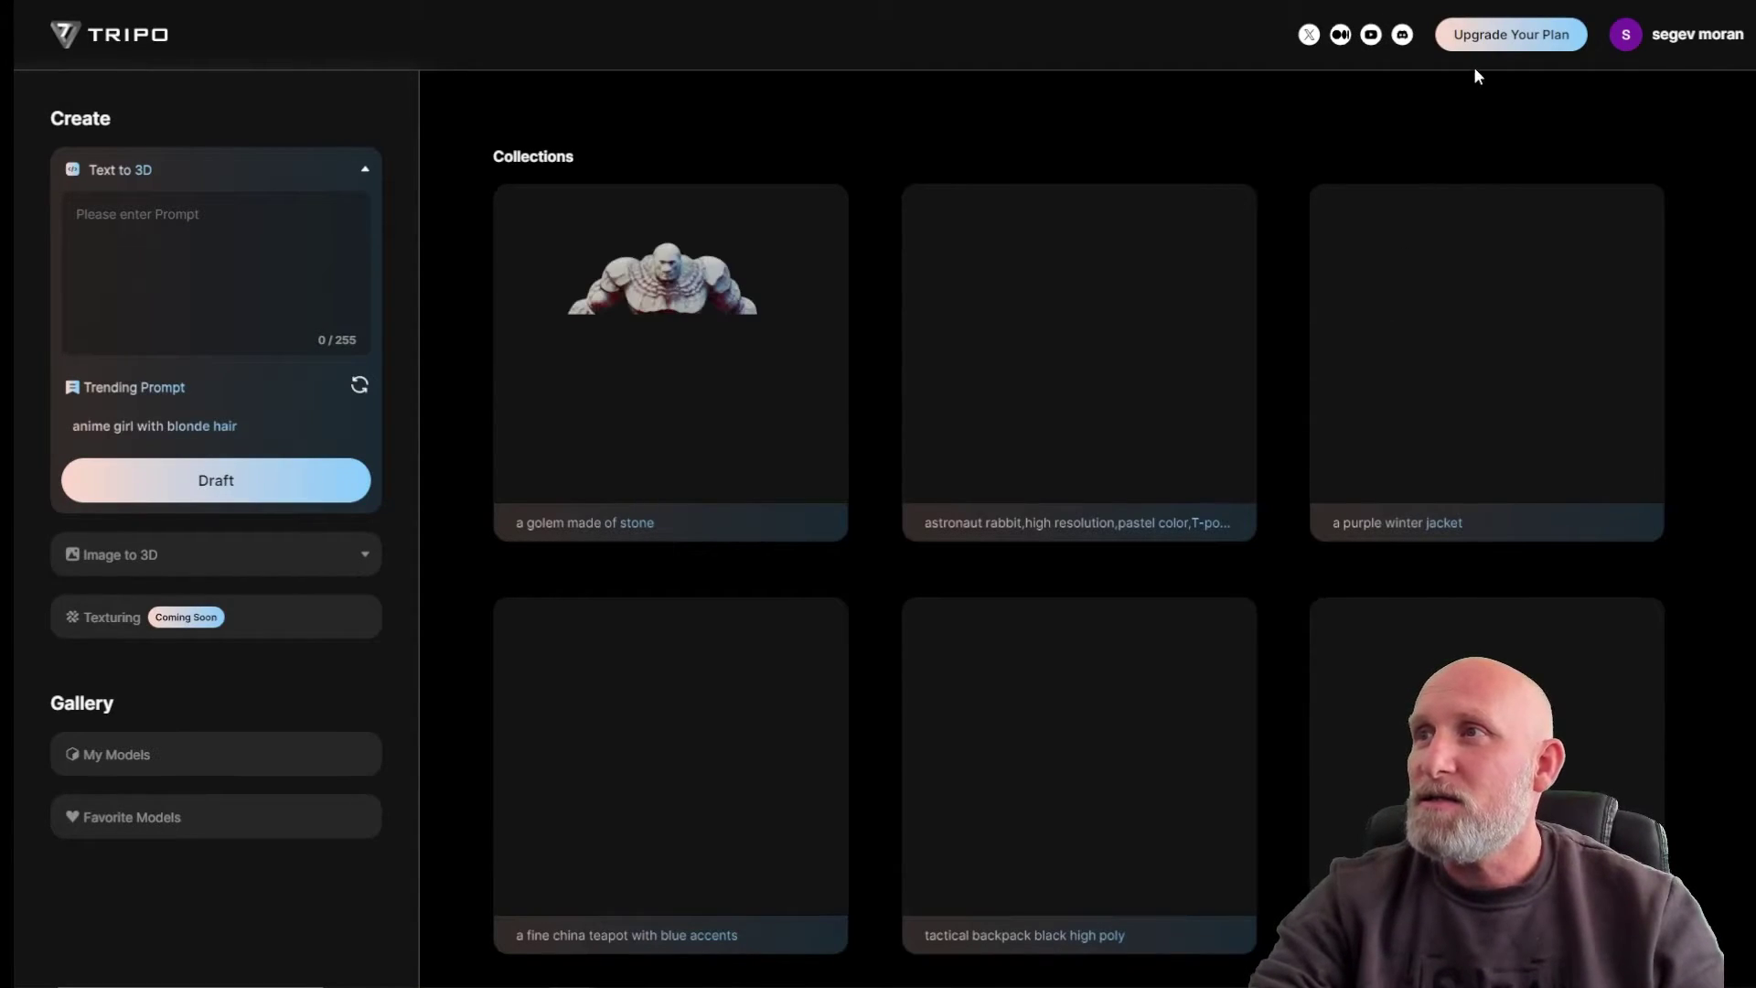
Step: Review the available subscription plans, close them, and browse the sample models in the Collections gallery
left_click(1495, 45)
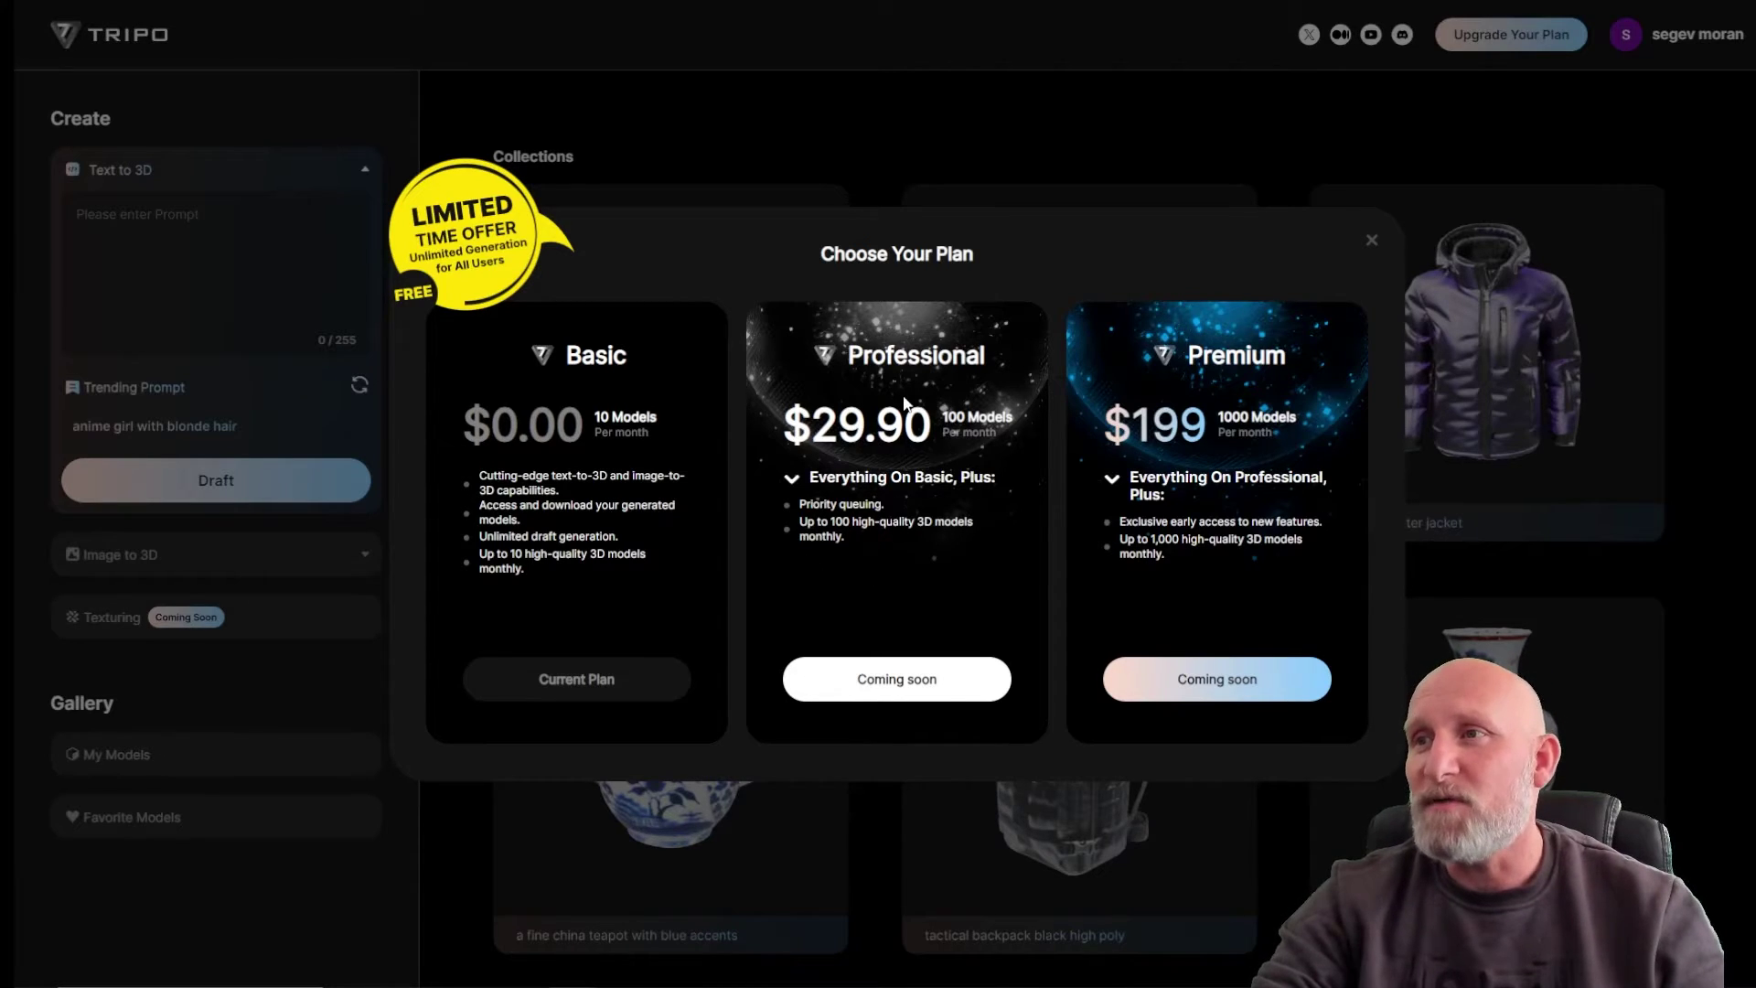
left_click(1372, 243)
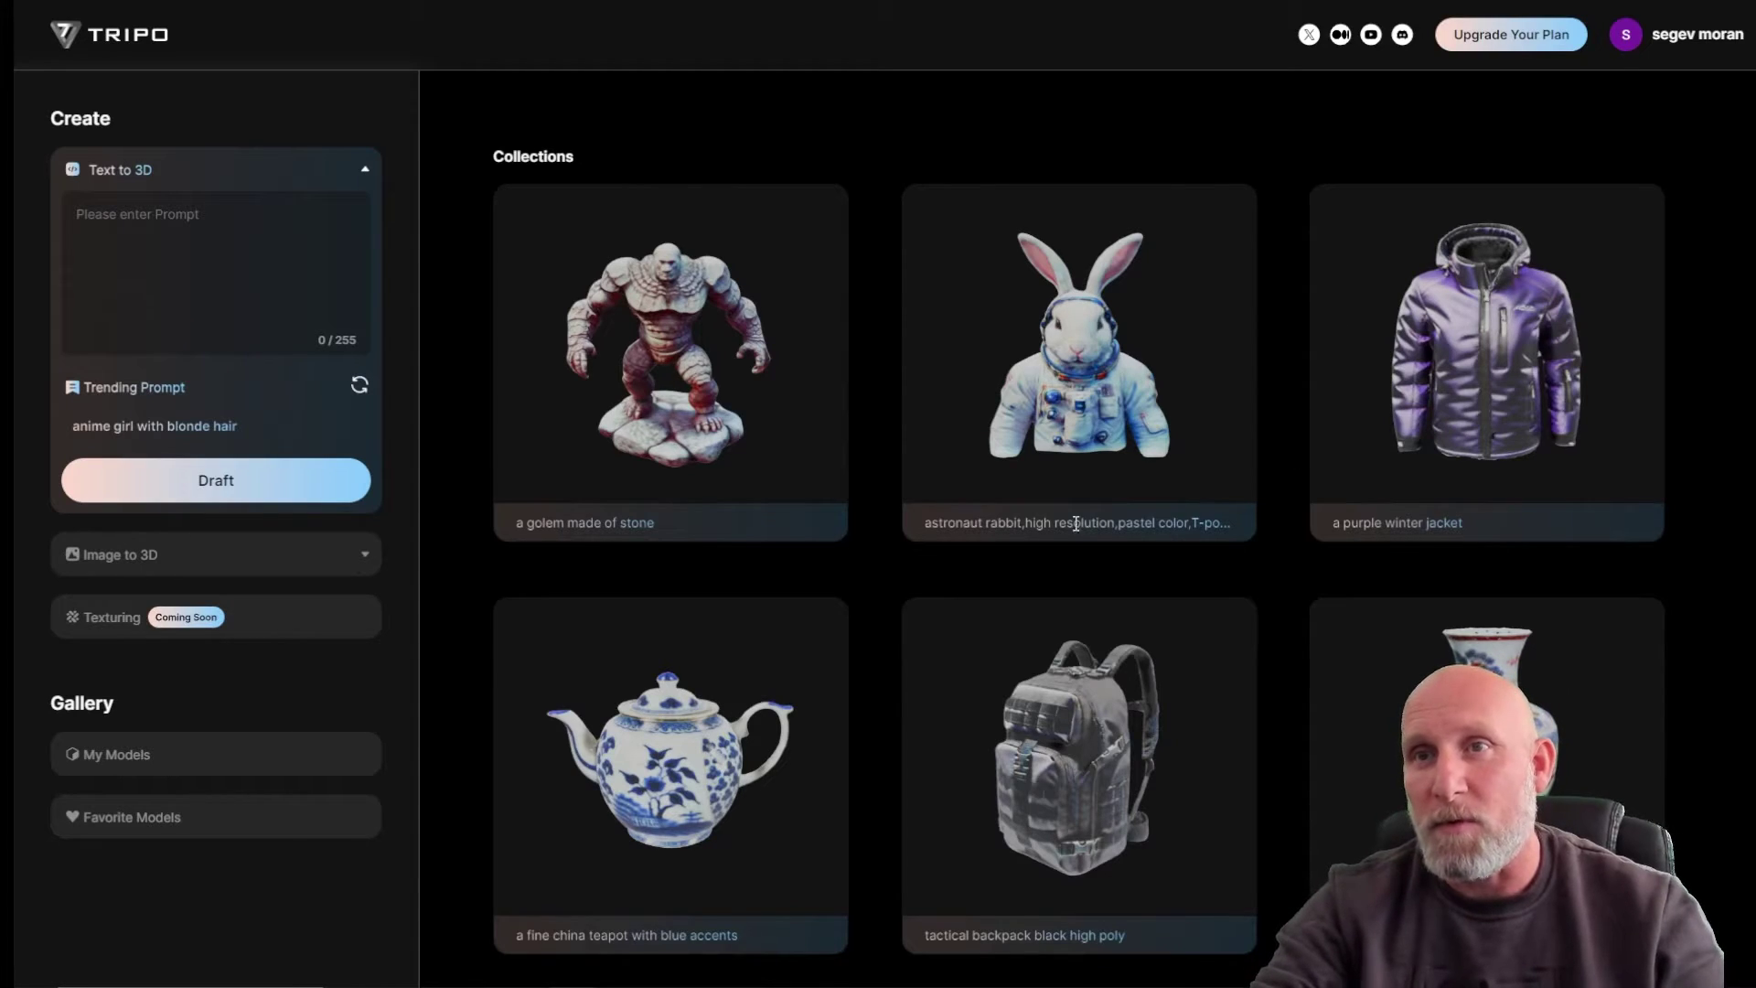
scroll(753, 540, "down", 5)
scroll(1079, 607, "up", 5)
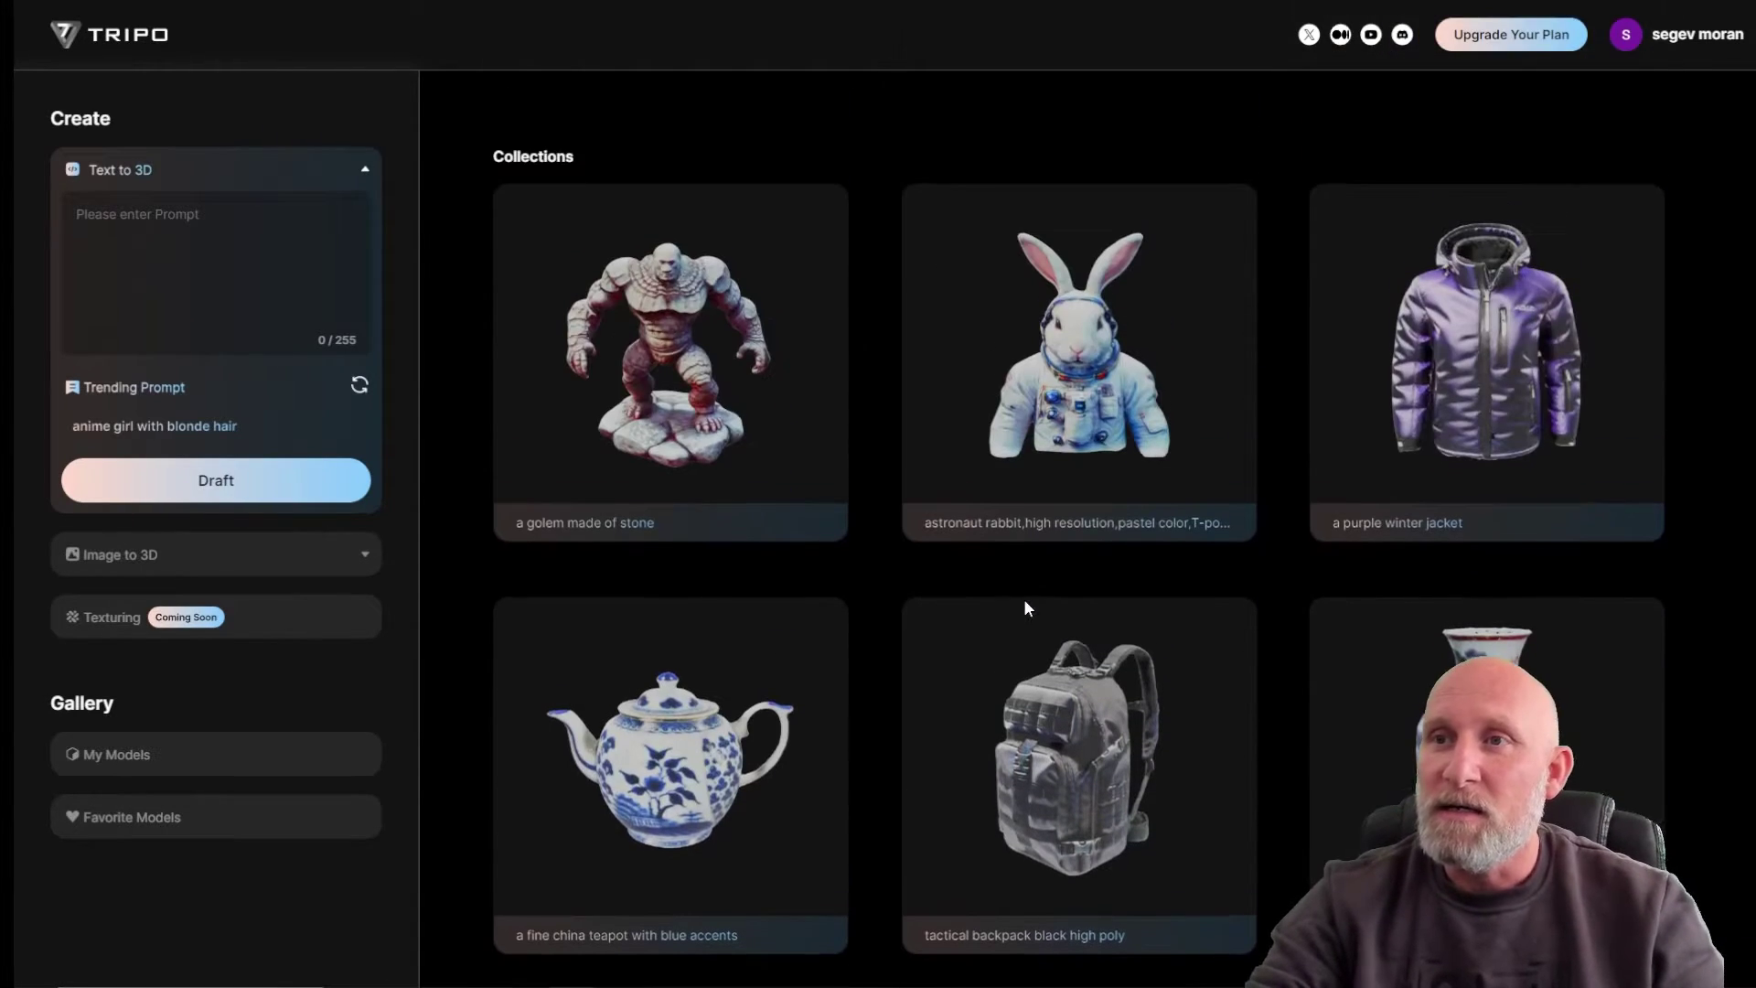
scroll(1399, 494, "down", 5)
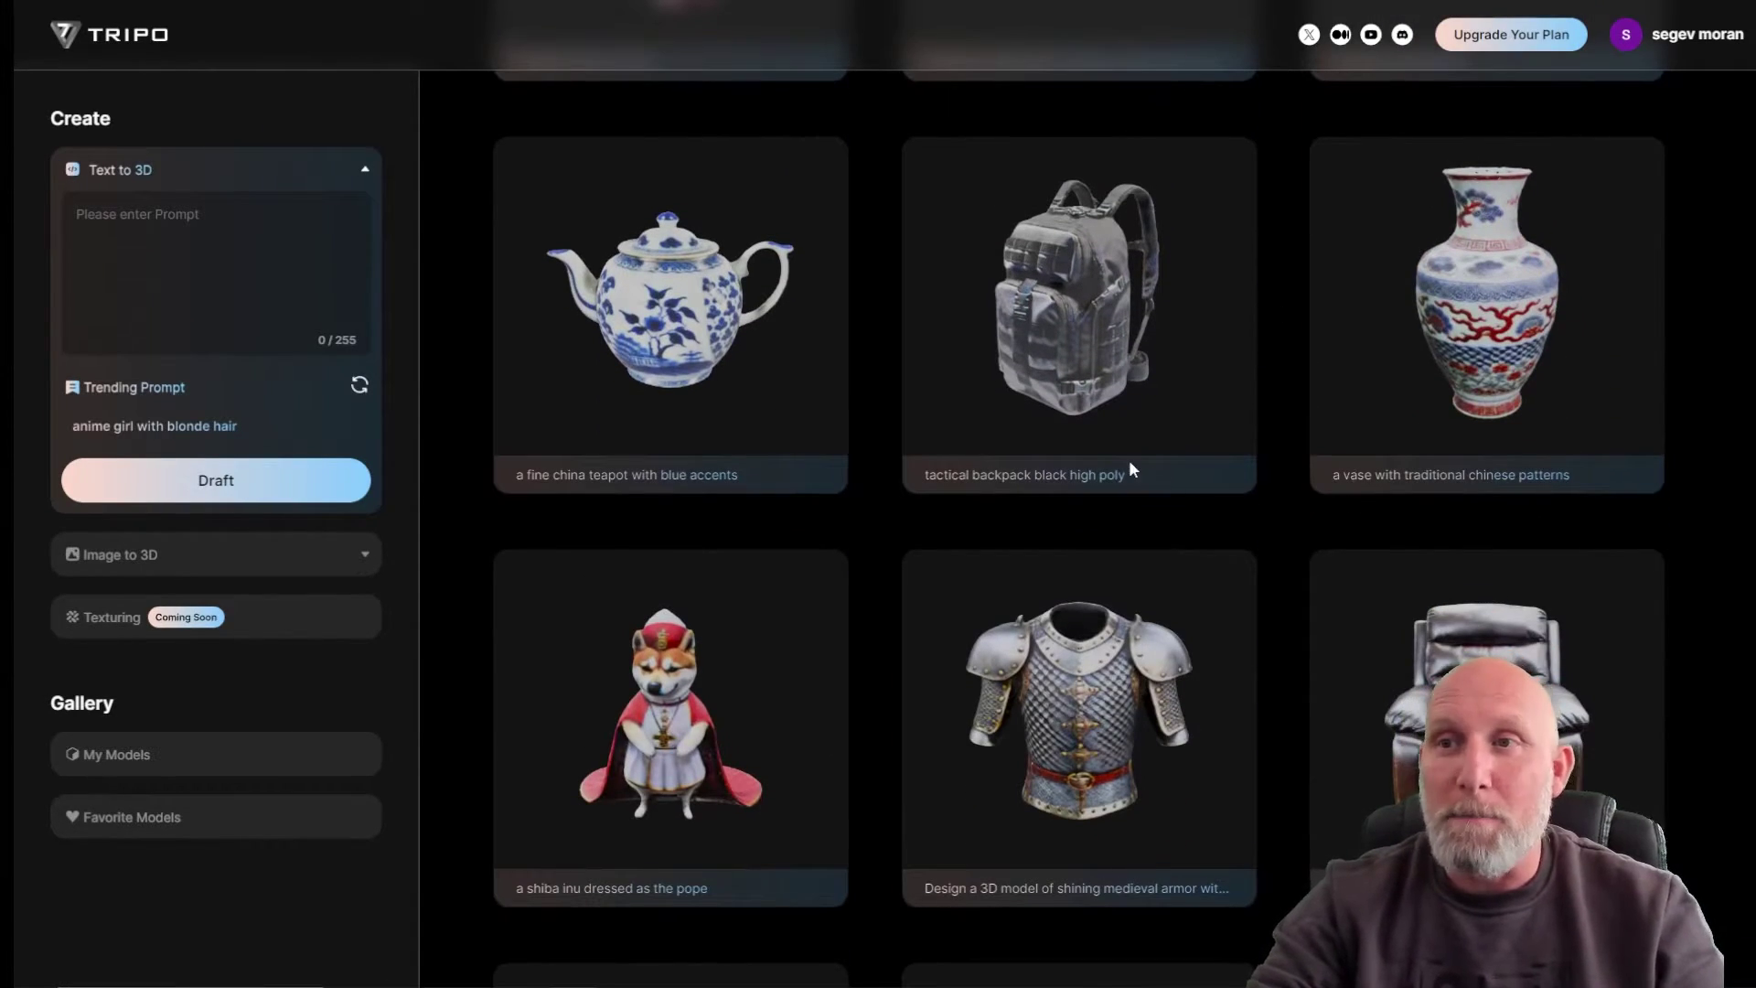
scroll(823, 426, "up", 5)
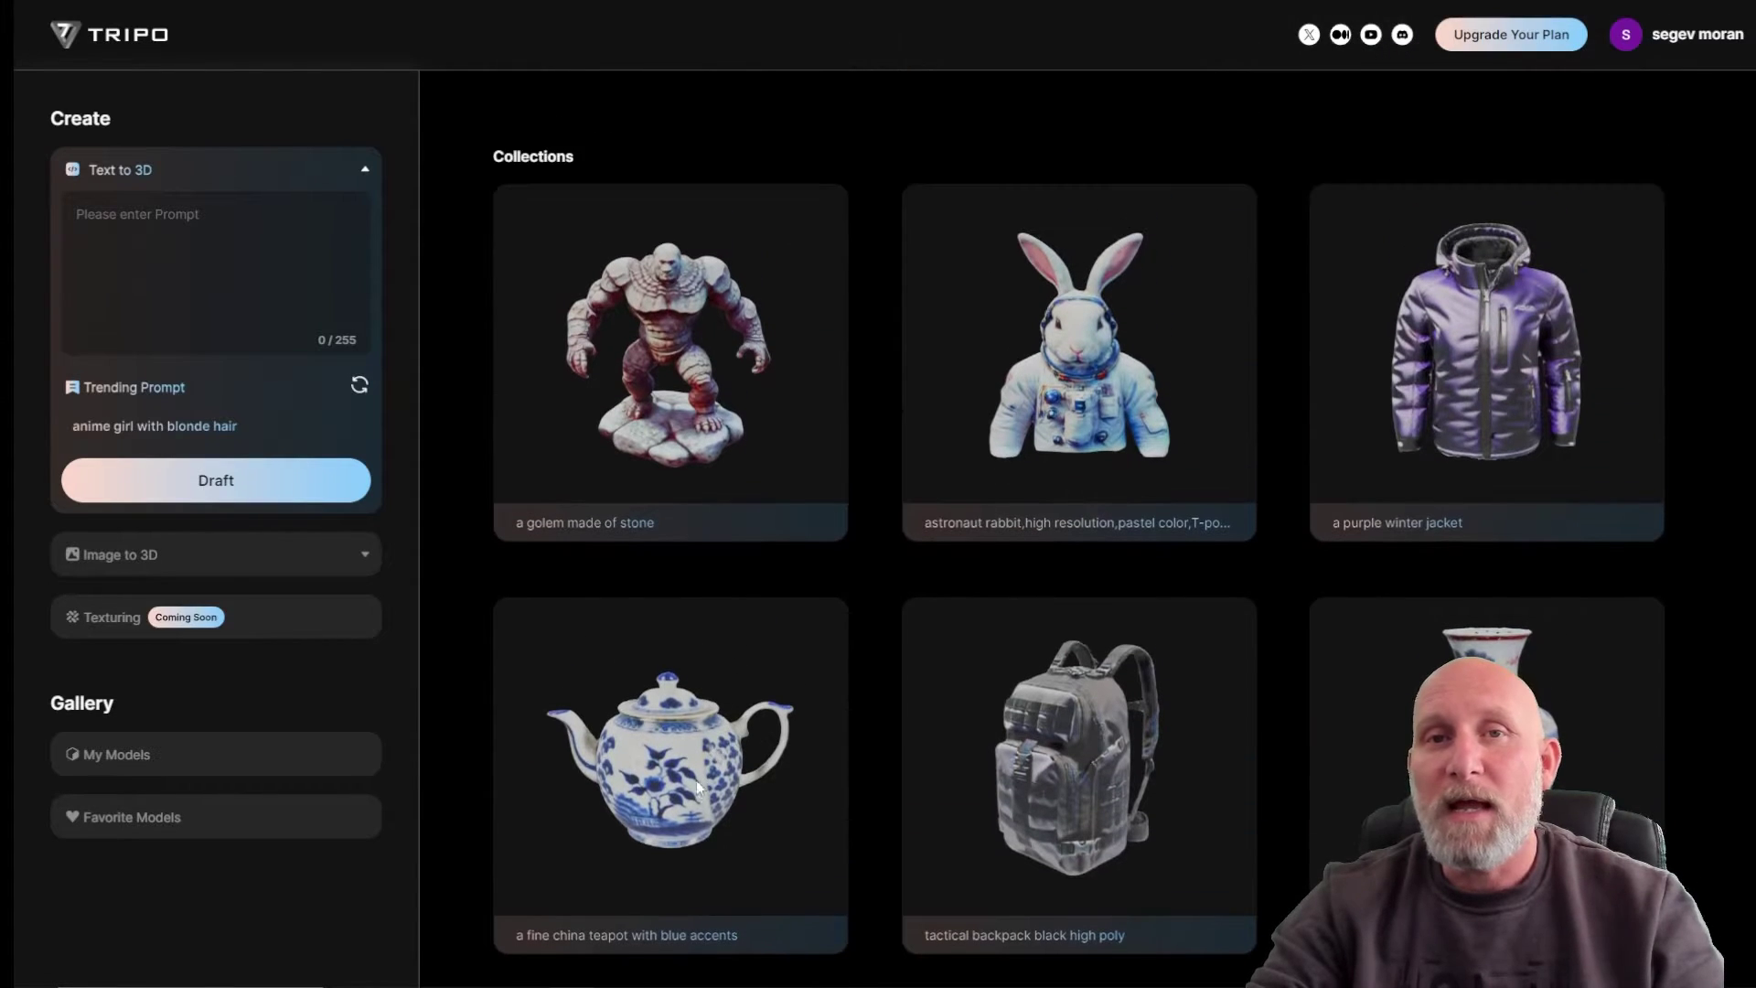
Step: Open the tactical backpack sample, examine its 3D model from several angles and distances, and close the preview
left_click(1089, 769)
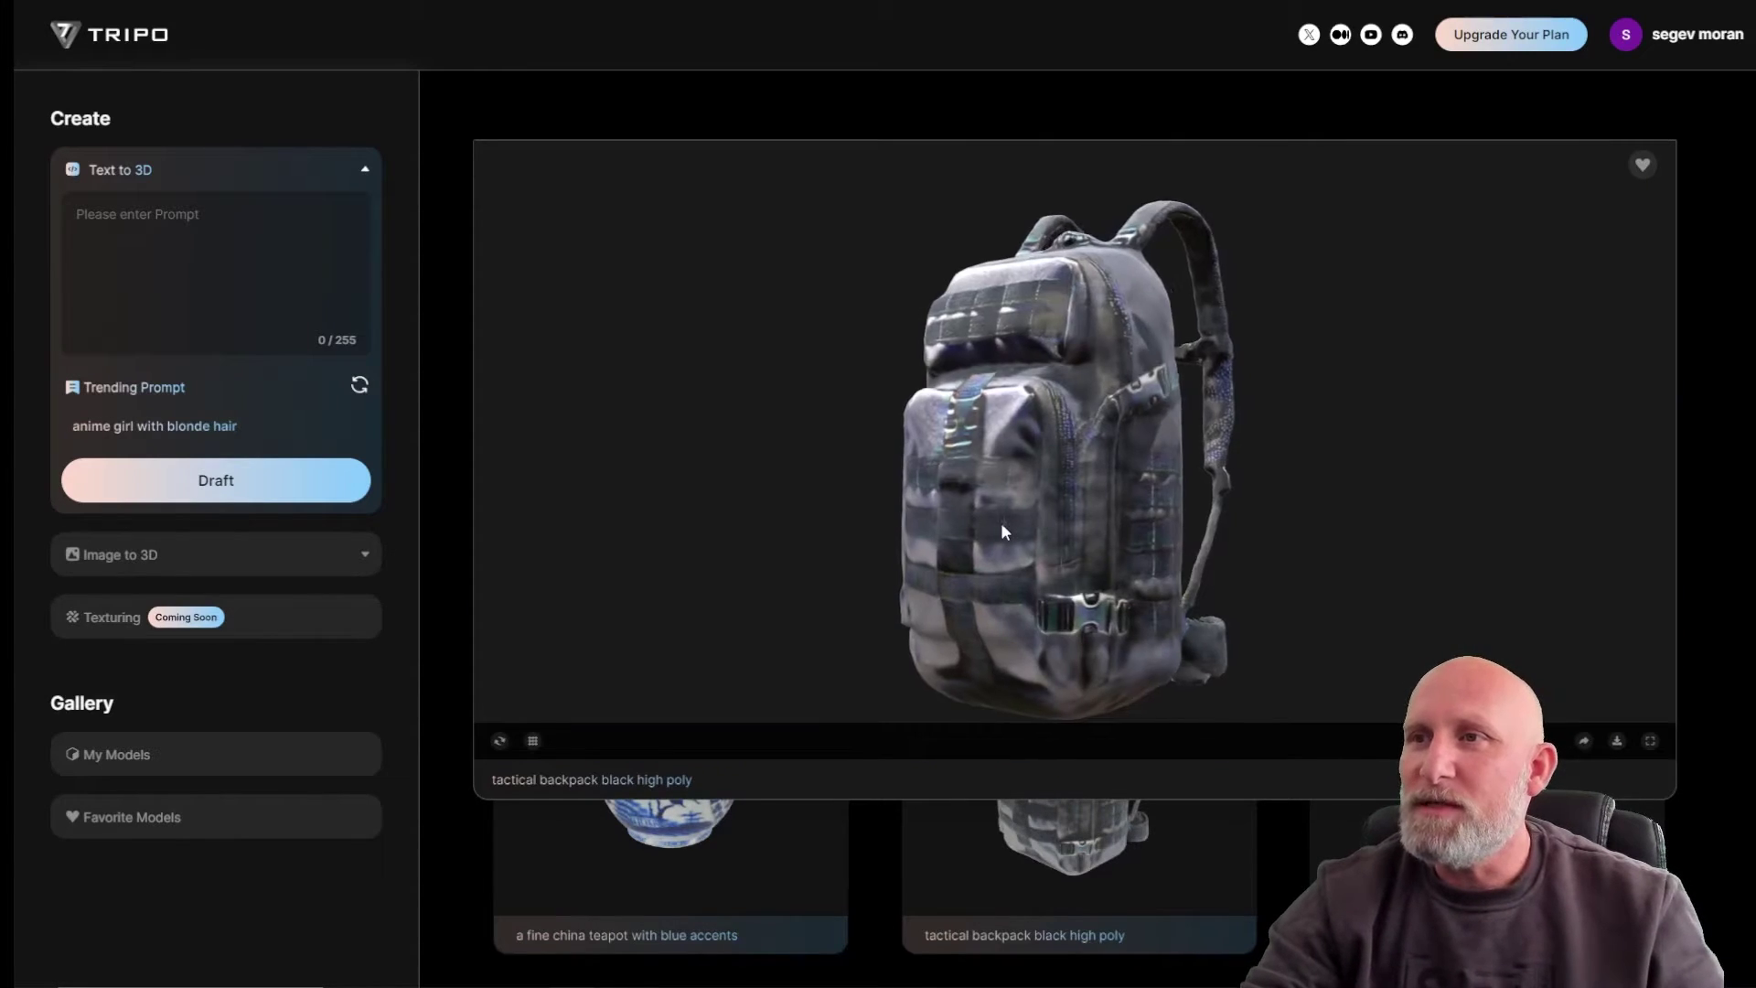
left_click_drag(1000, 523, 854, 353)
mouse_move(1114, 425)
left_mouse_down()
mouse_move(990, 414)
mouse_move(1143, 431)
mouse_move(1255, 419)
mouse_move(1123, 448)
left_mouse_up()
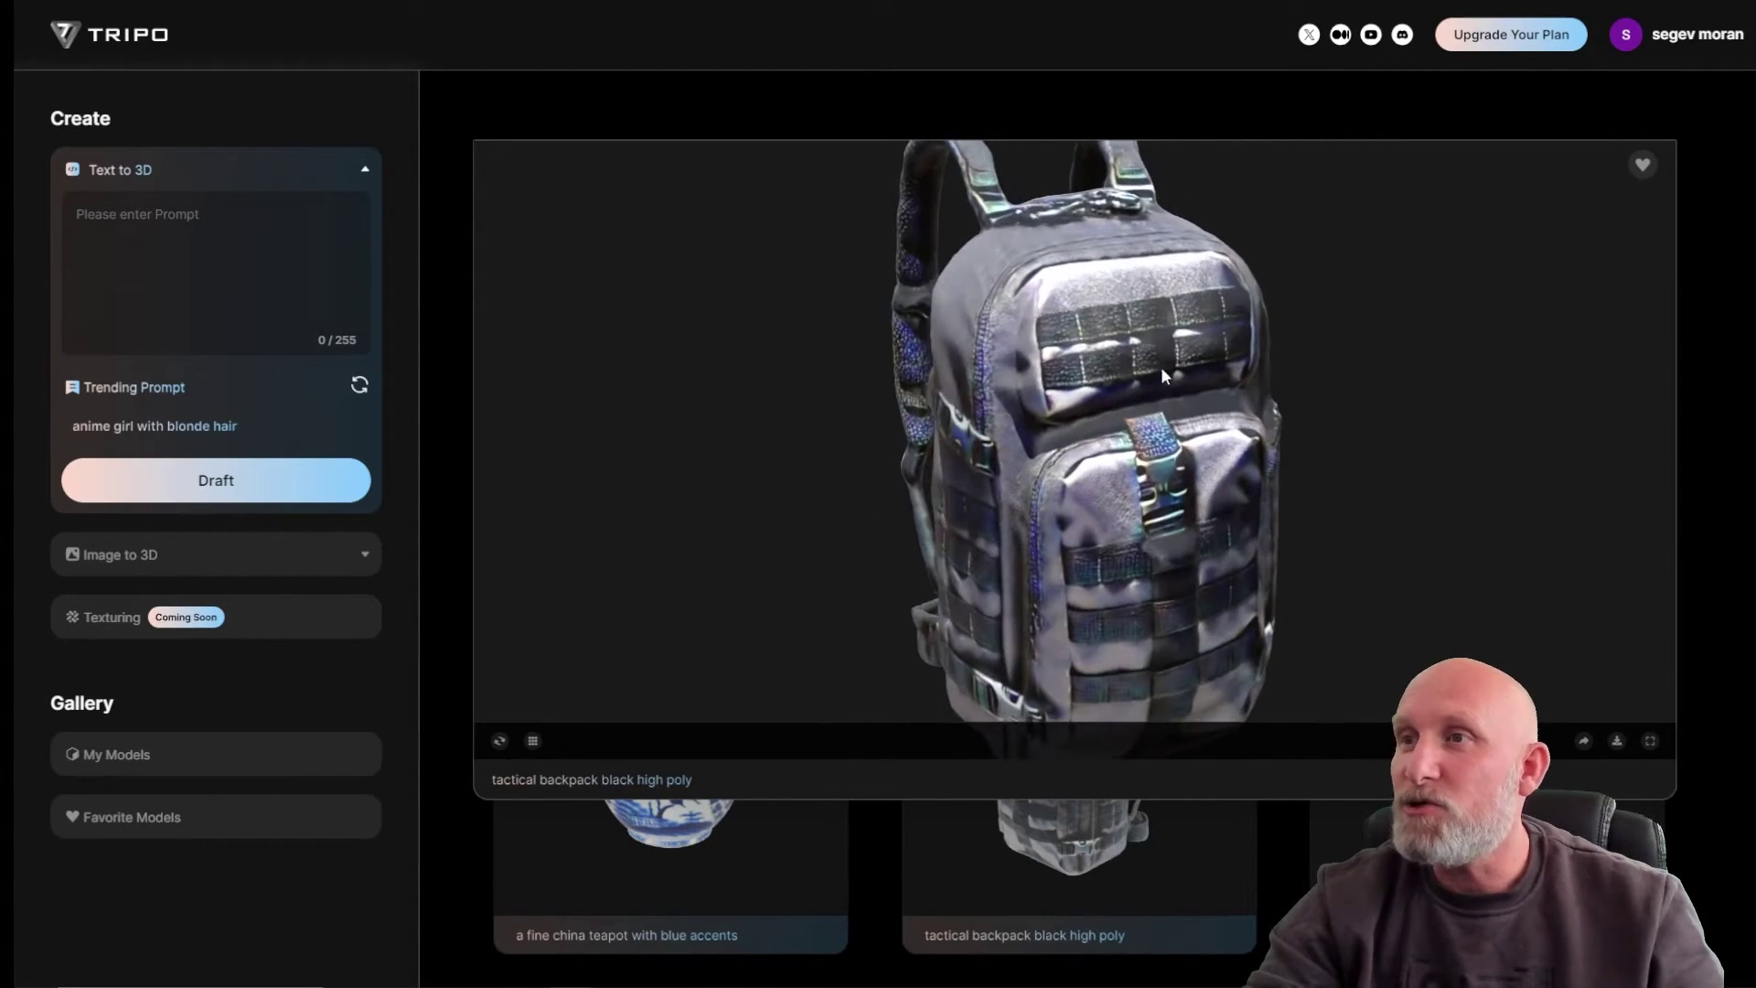
scroll(1162, 338, "up", 5)
left_click_drag(1161, 338, 1112, 488)
scroll(1211, 356, "down", 5)
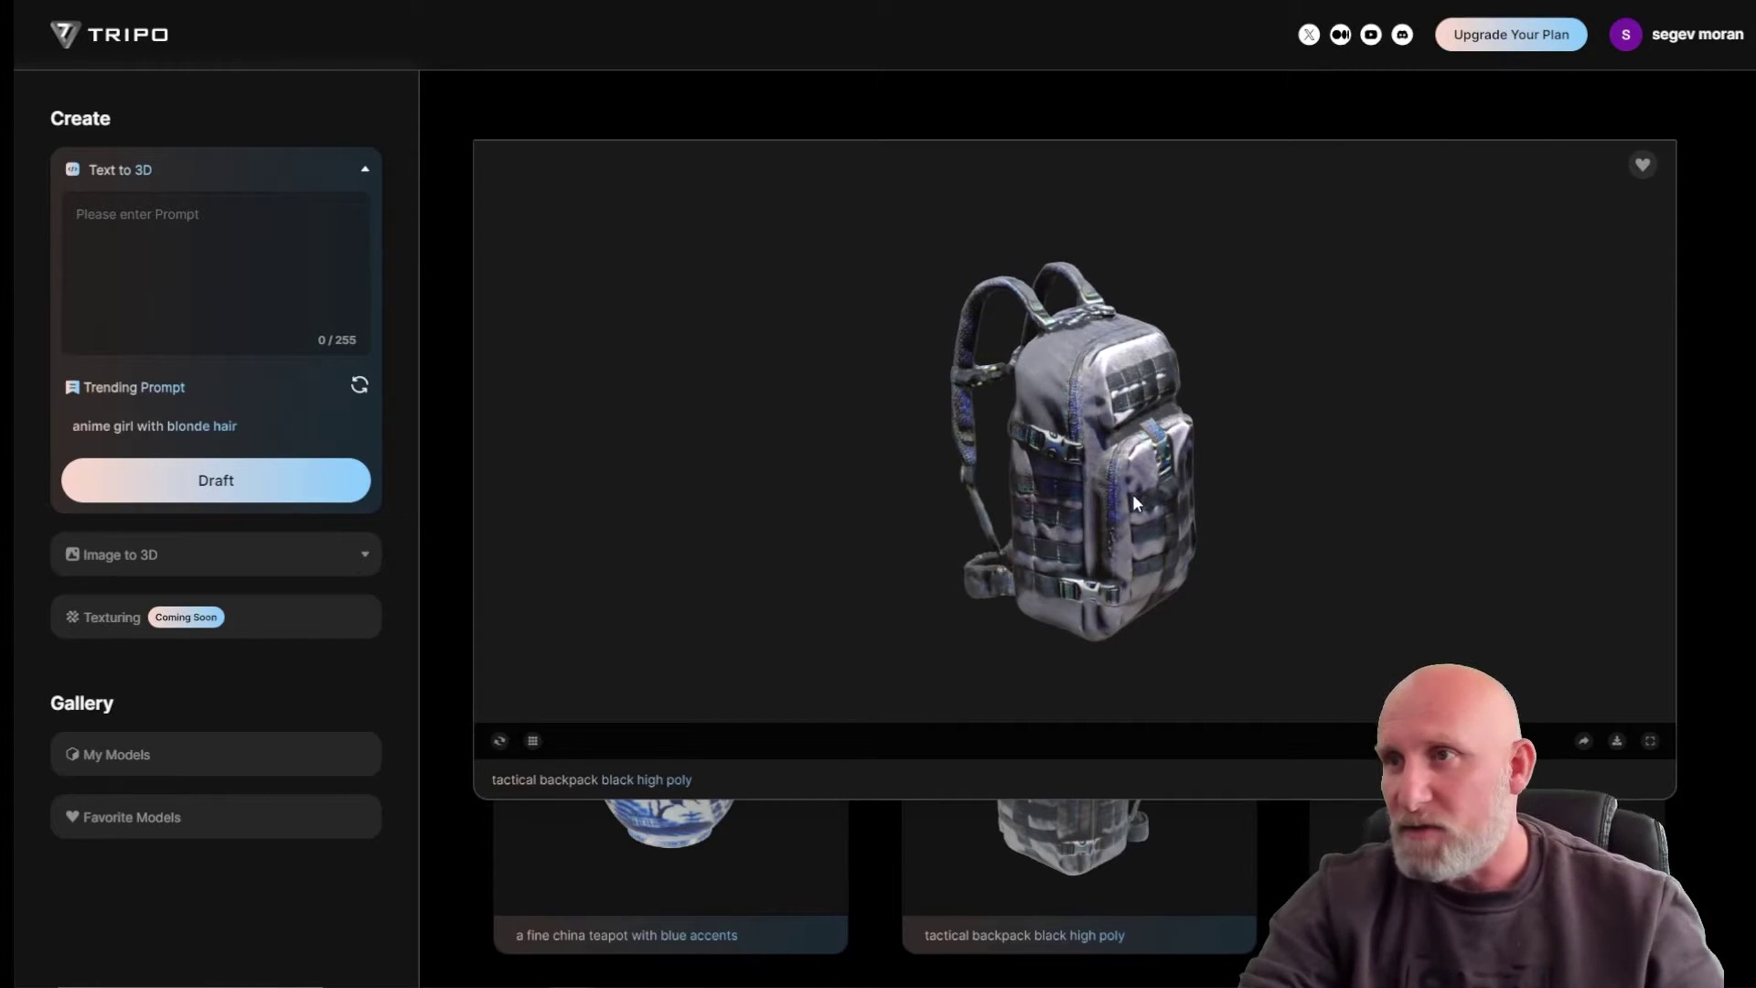
left_click_drag(1132, 494, 1209, 503)
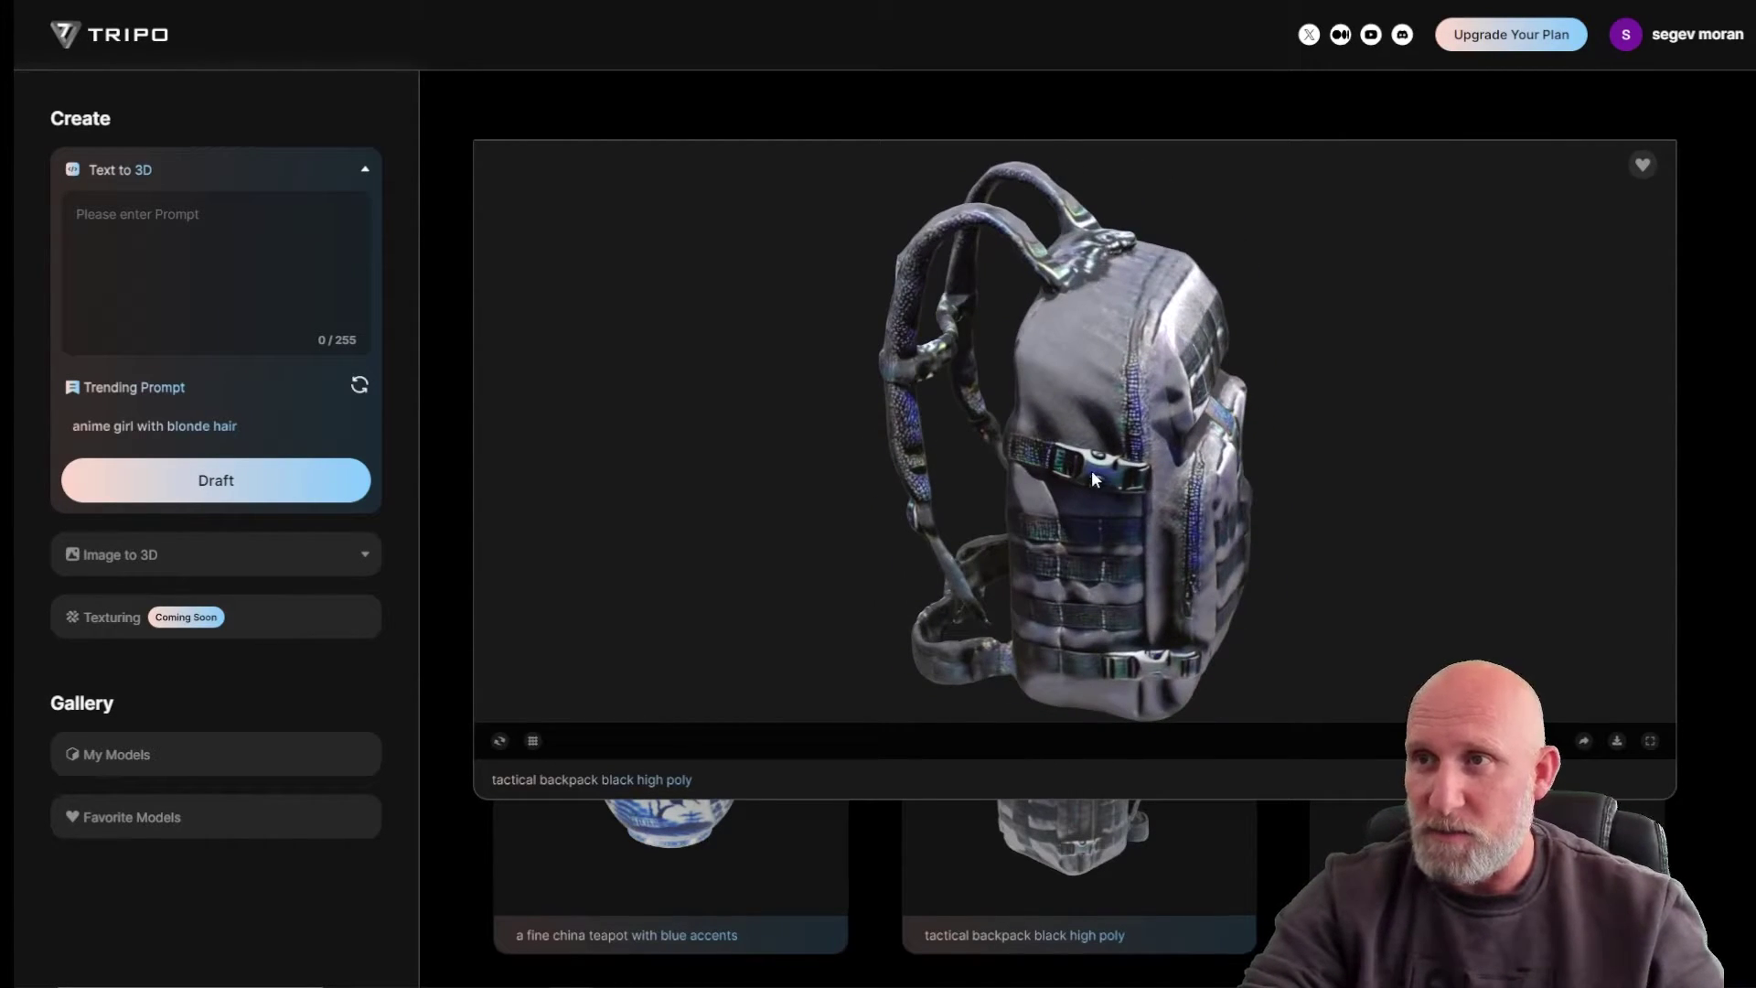
left_click_drag(1090, 470, 1043, 443)
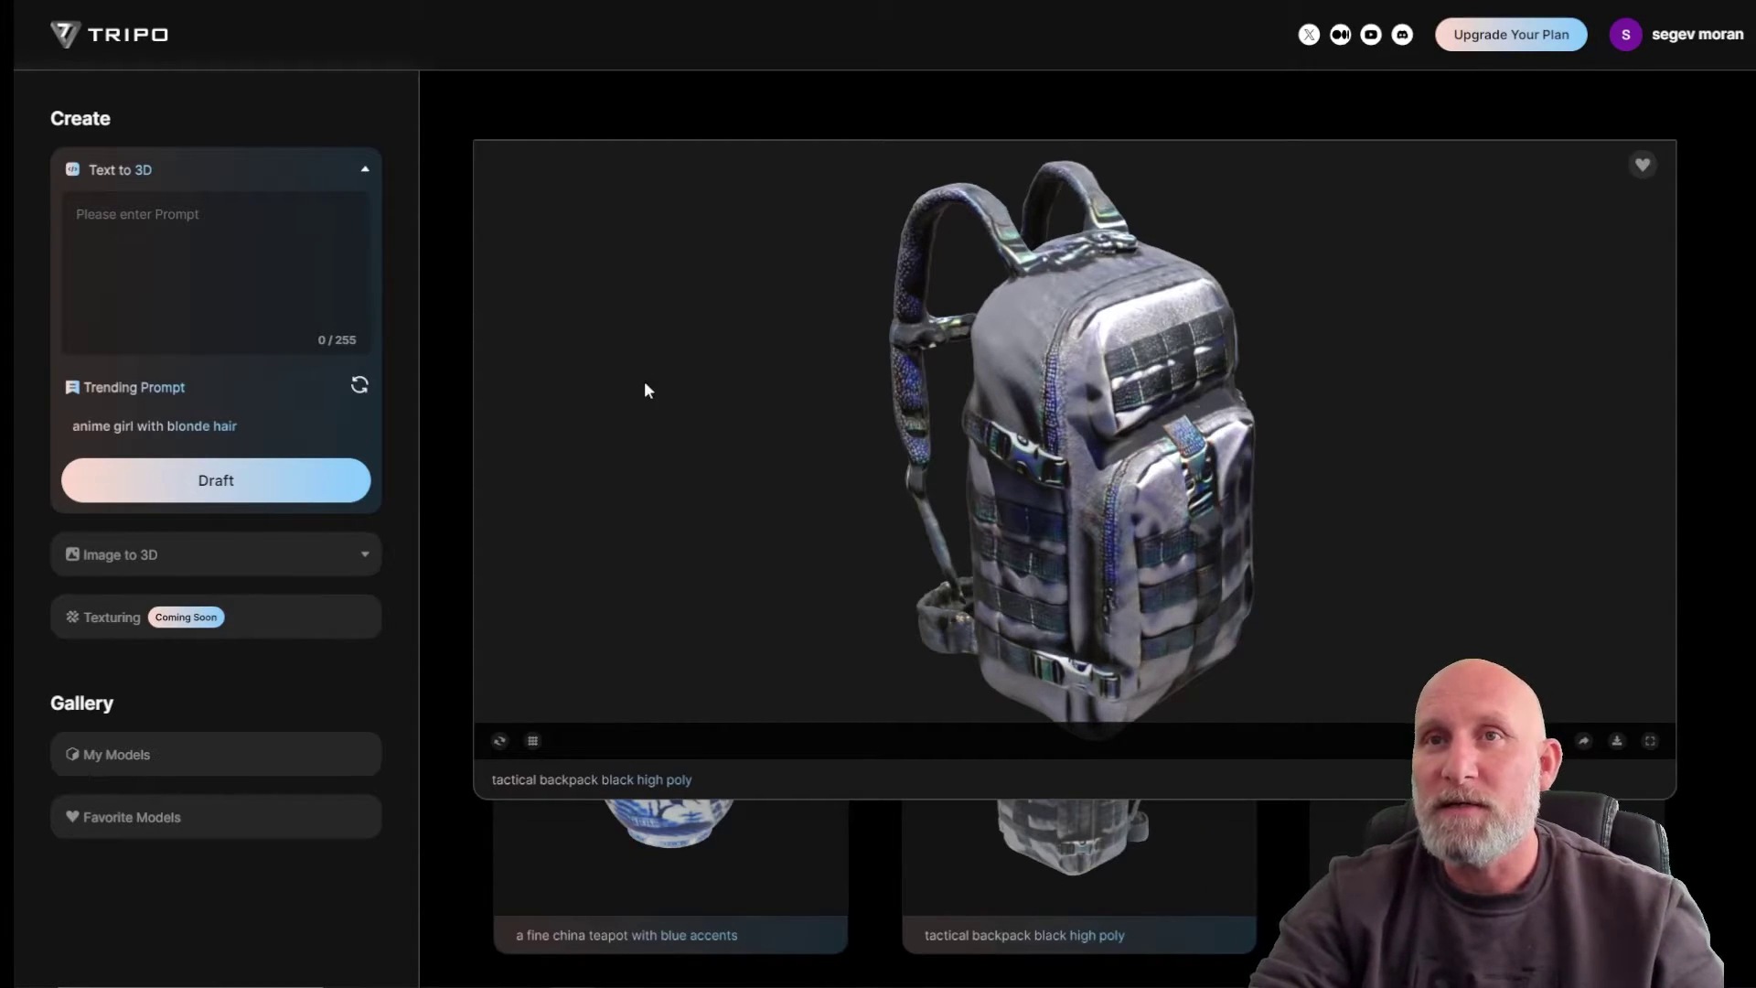
left_click(1419, 115)
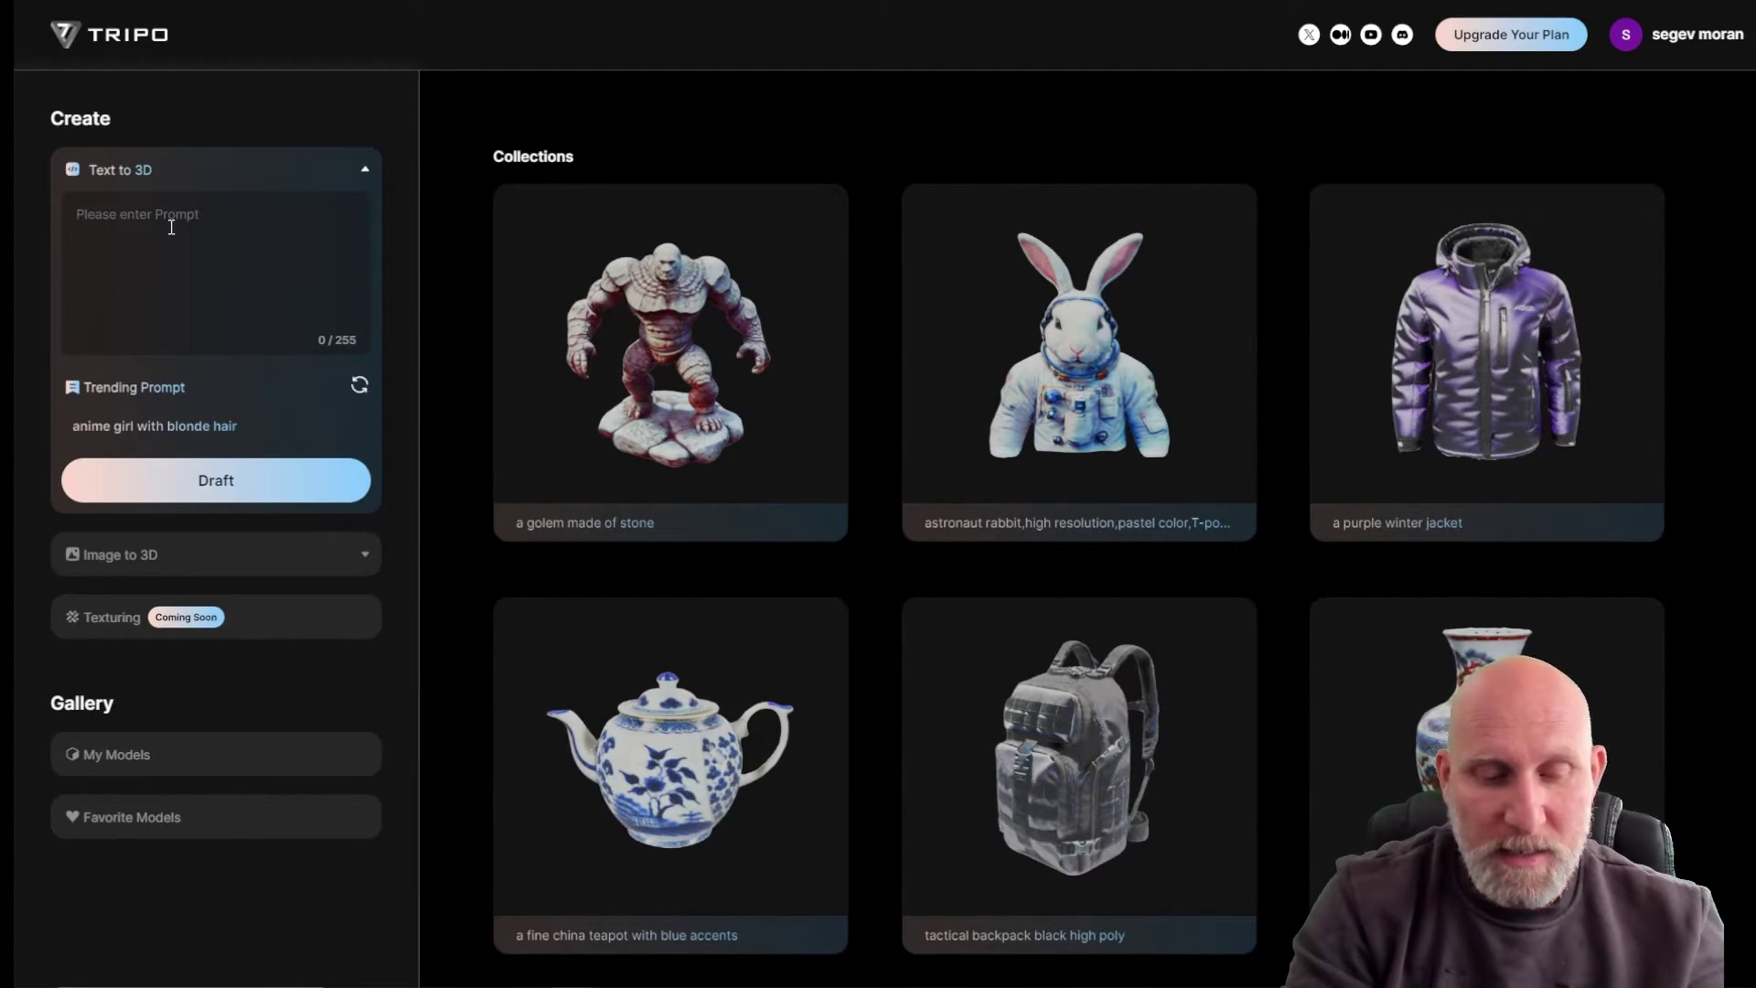
Step: Enter the text-to-3D prompt "robot with antenna on top", look over the related models, and generate drafts, dismissing the tip
type("robot with antenna on")
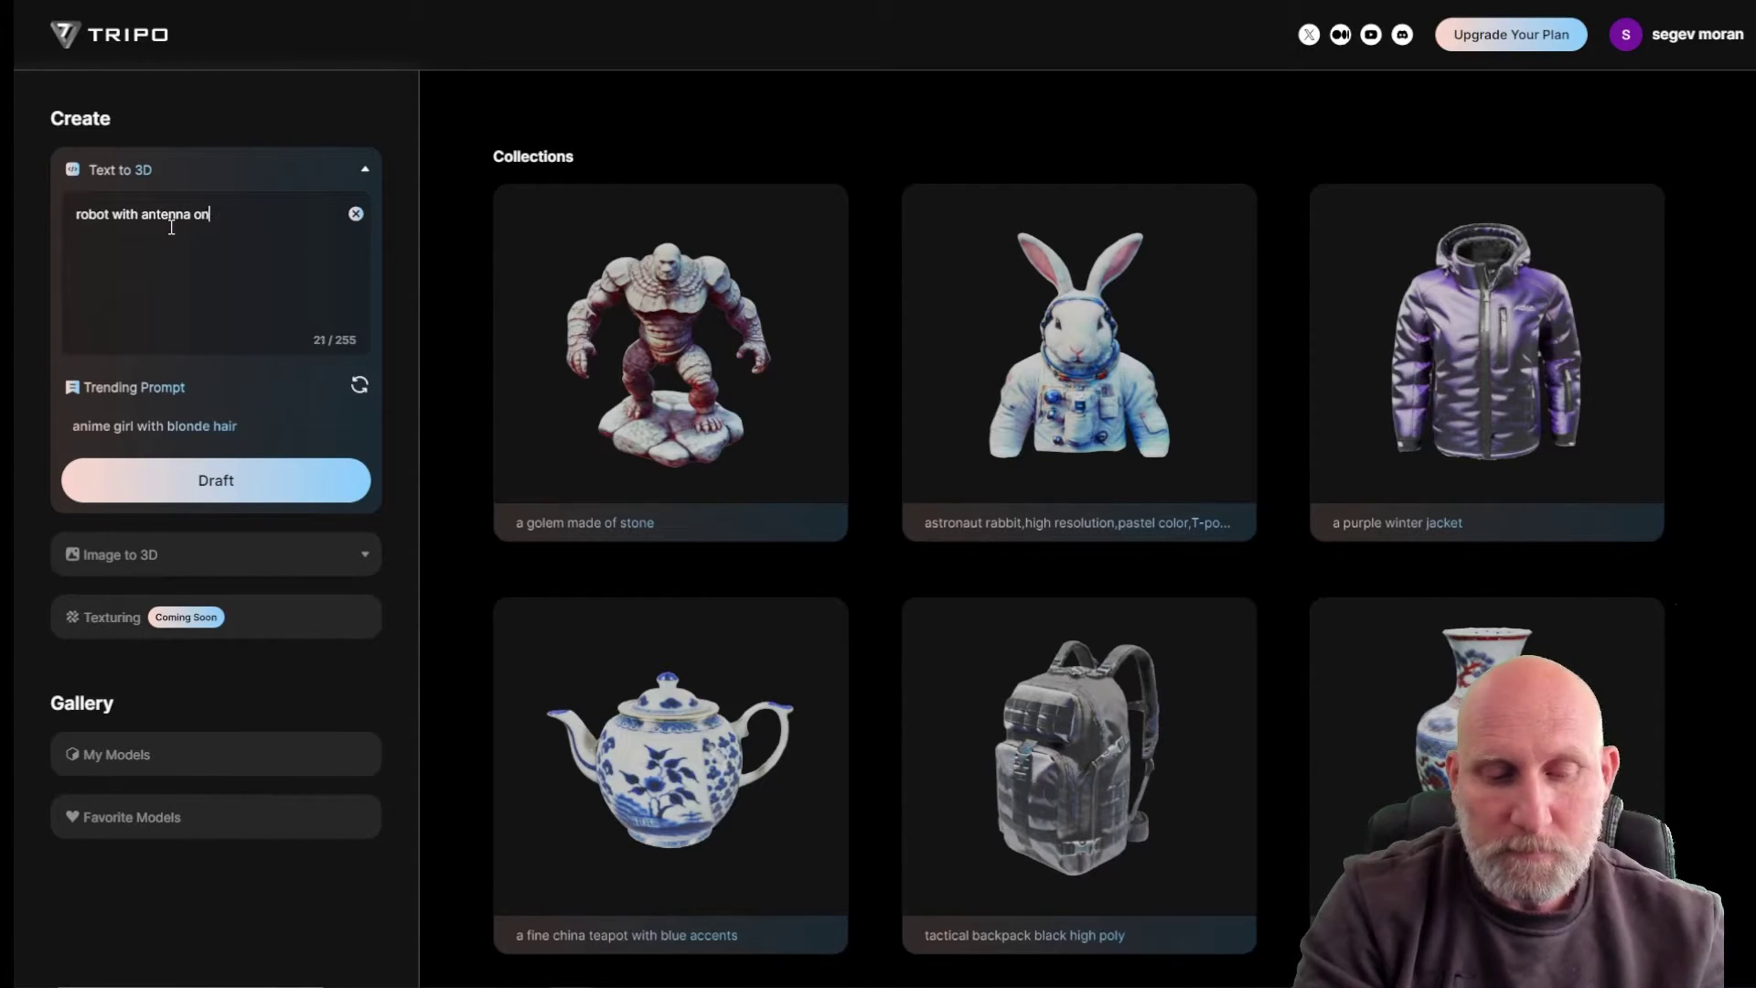
type(" top")
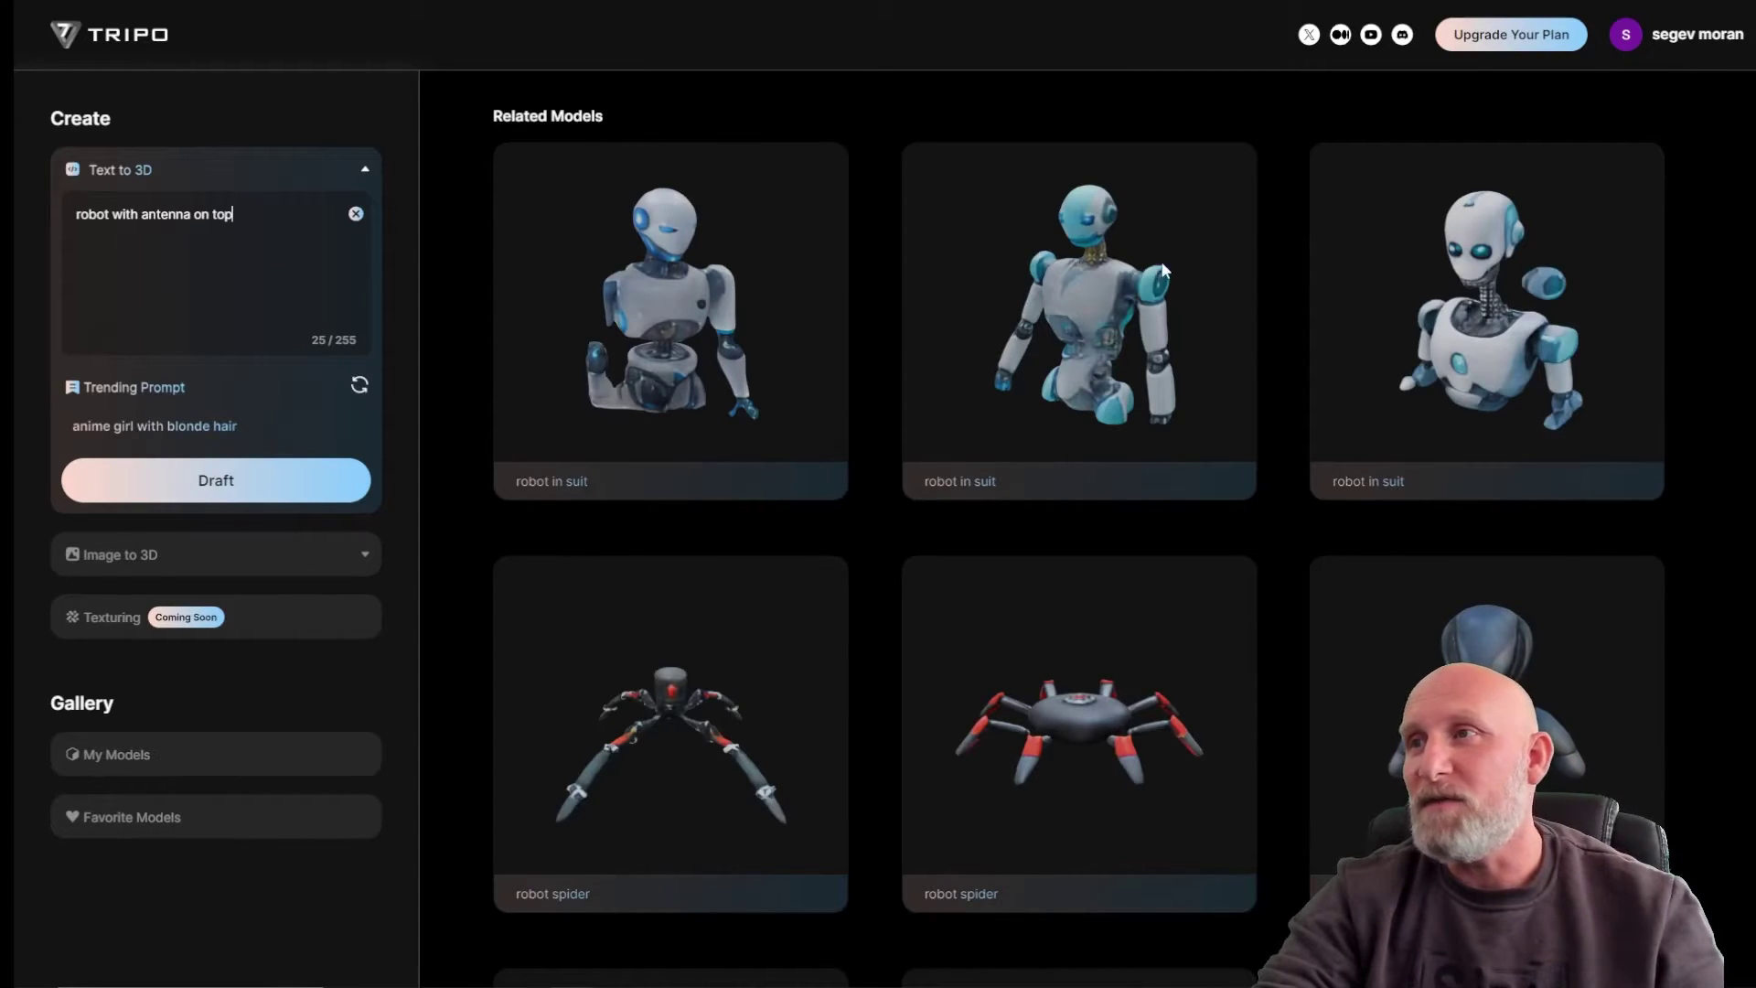
scroll(1035, 585, "down", 6)
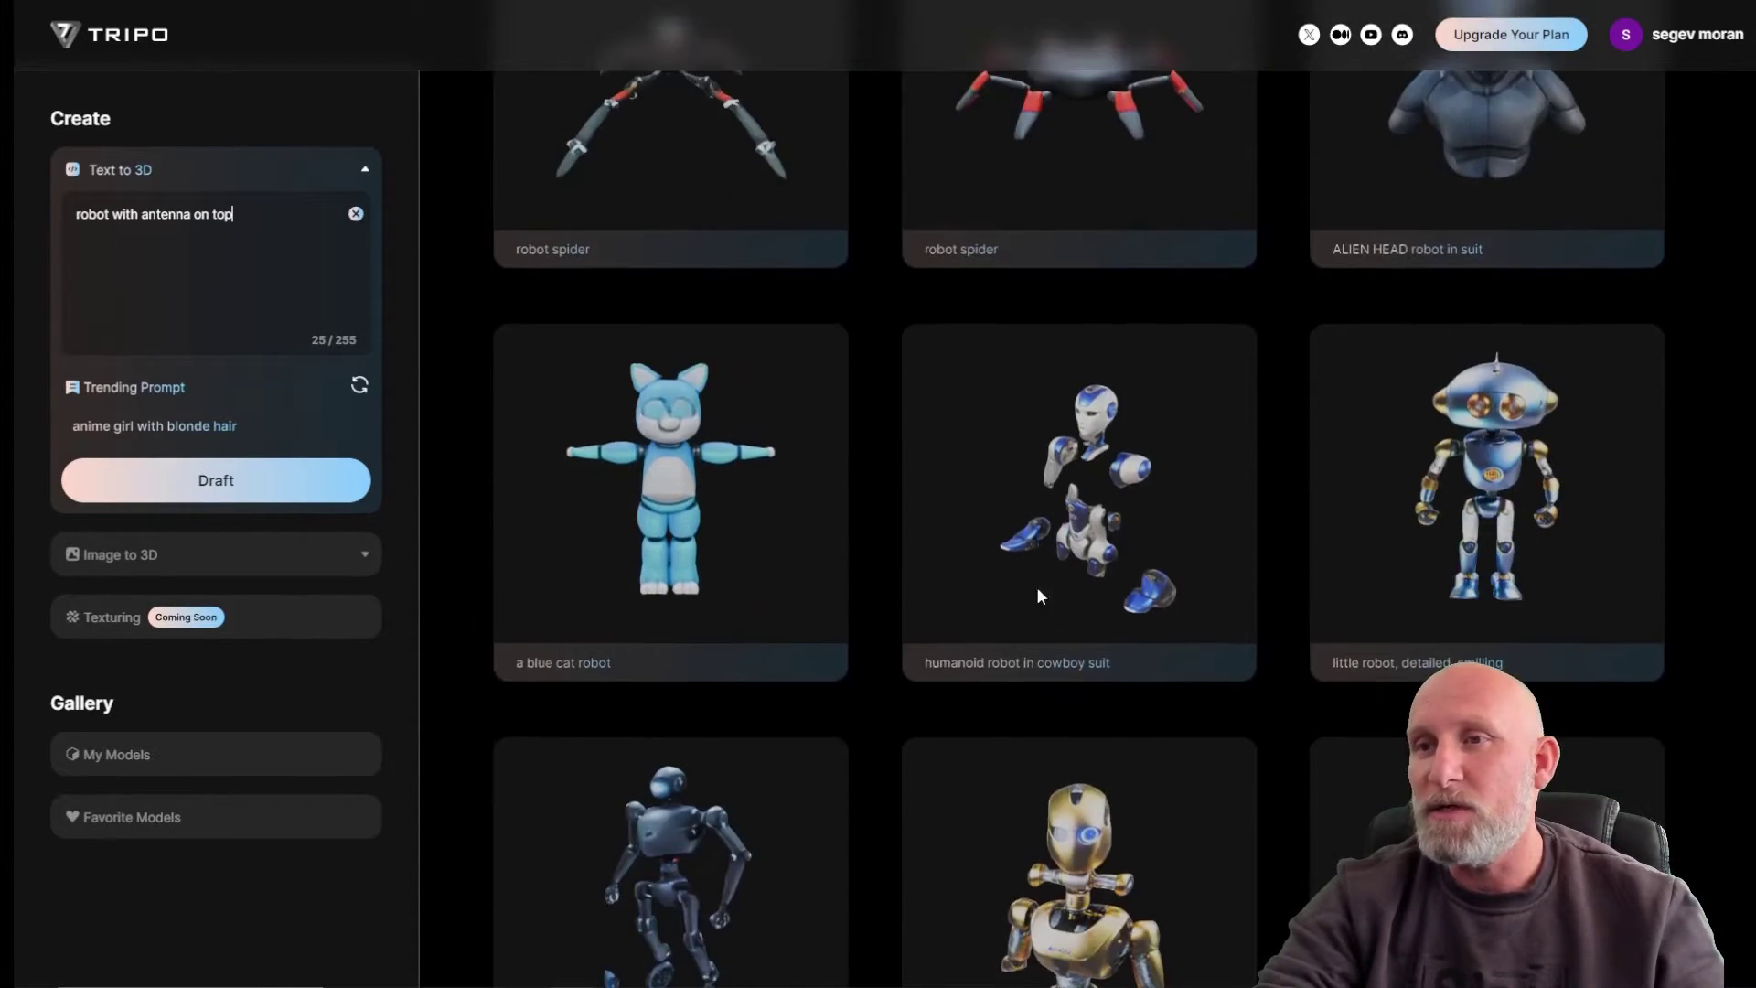
scroll(869, 561, "up", 6)
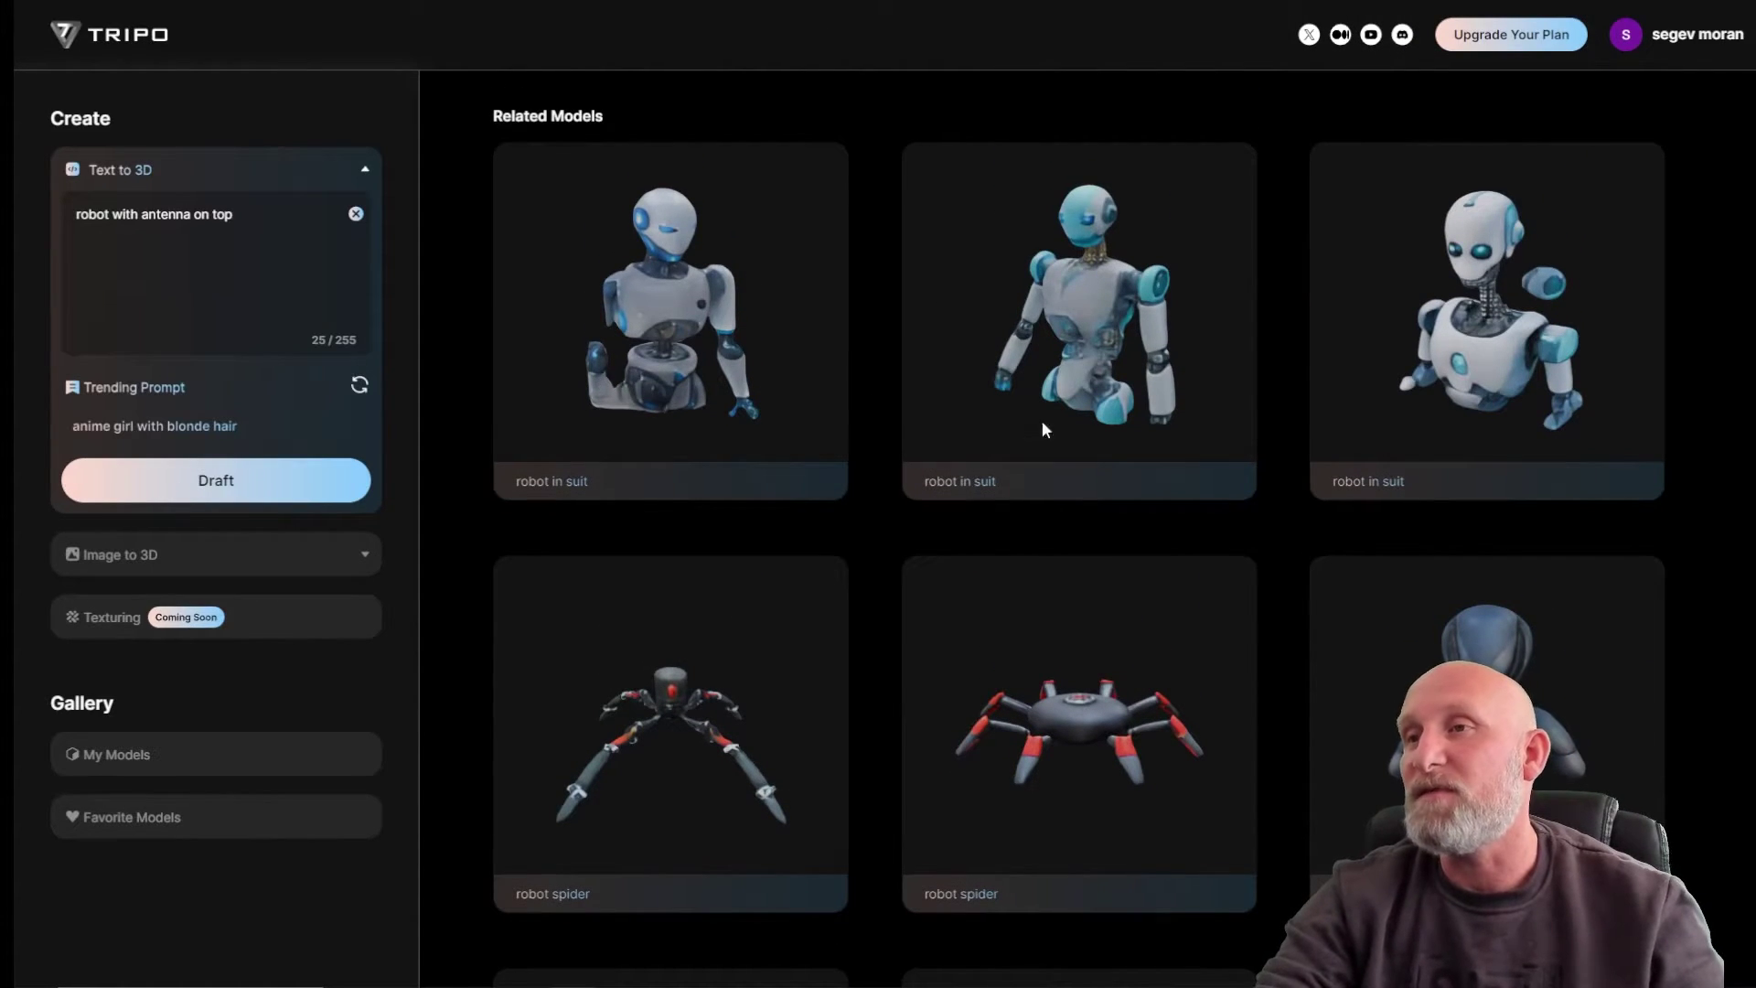
scroll(1073, 555, "down", 8)
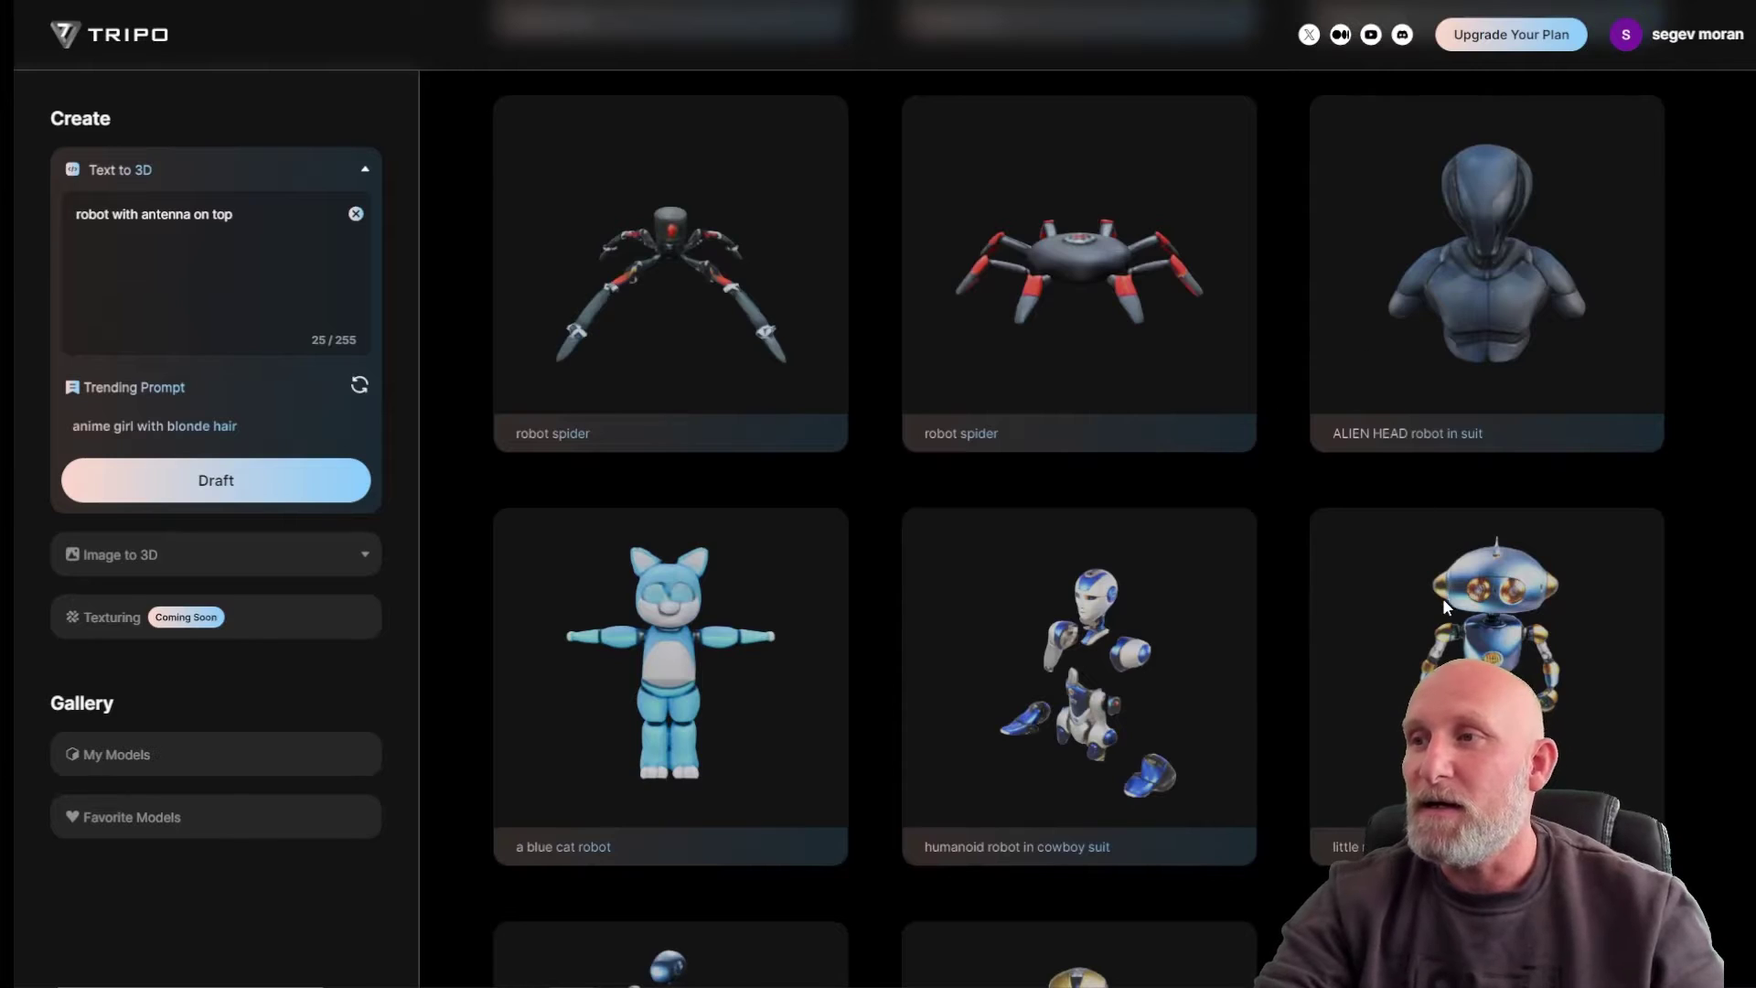
scroll(893, 756, "up", 8)
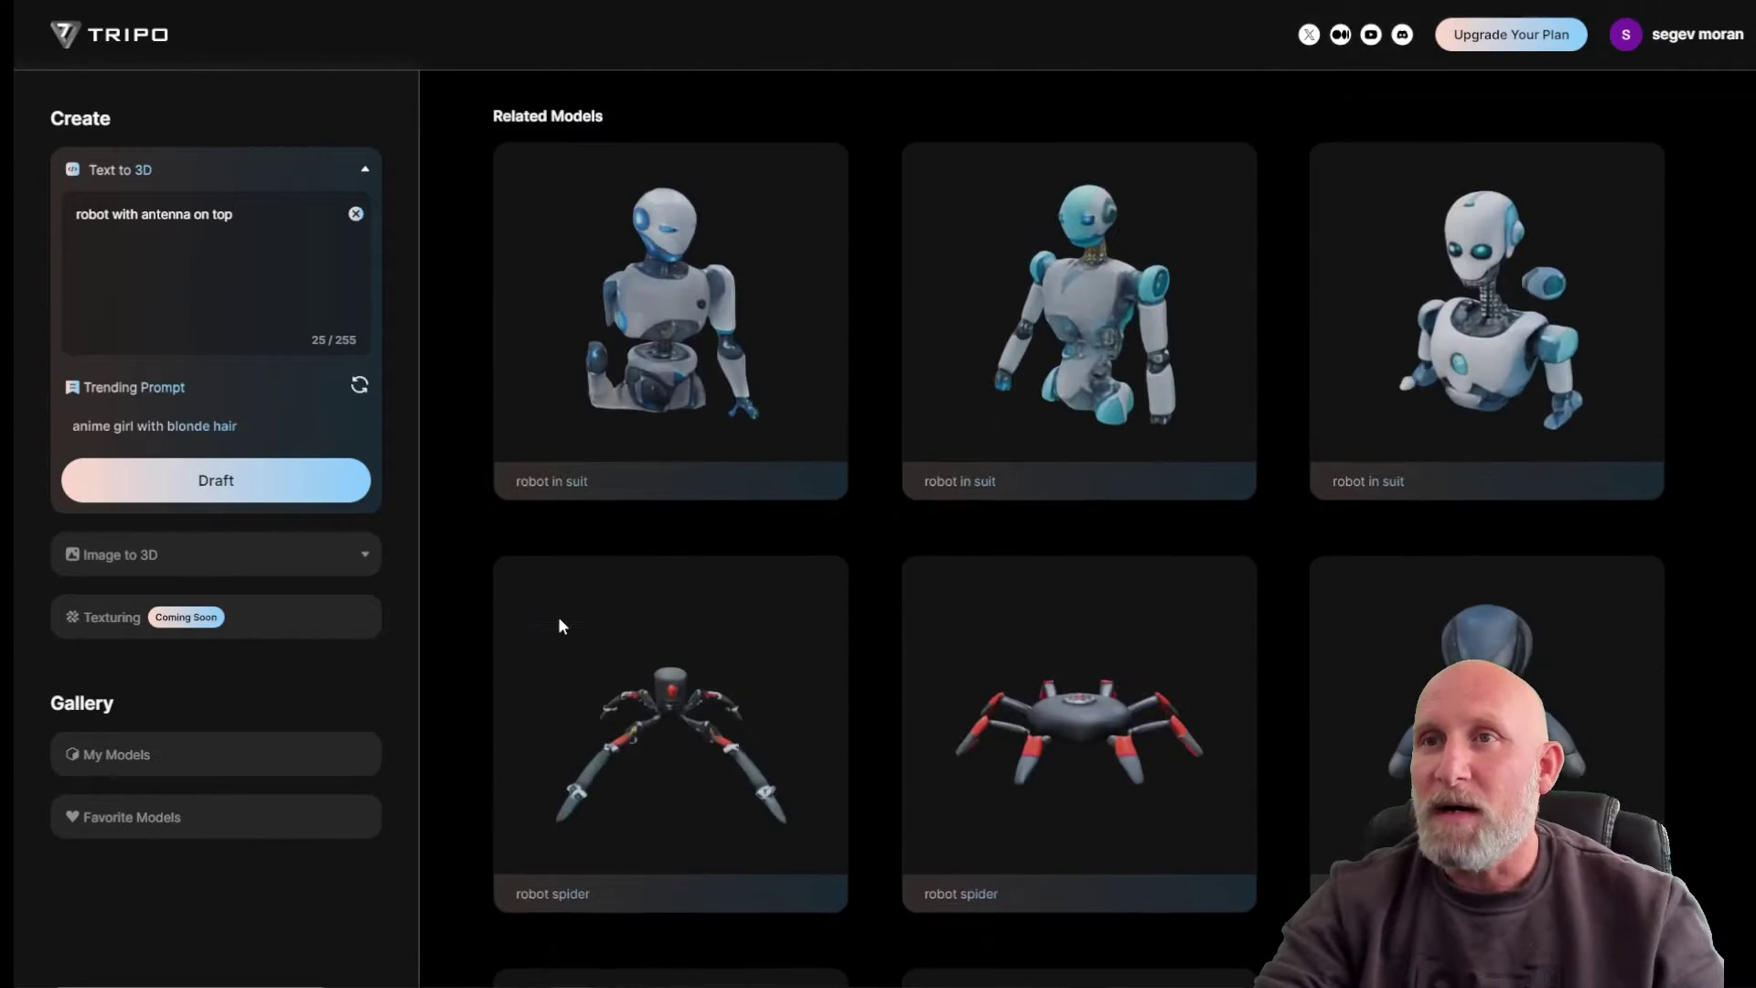
left_click(224, 495)
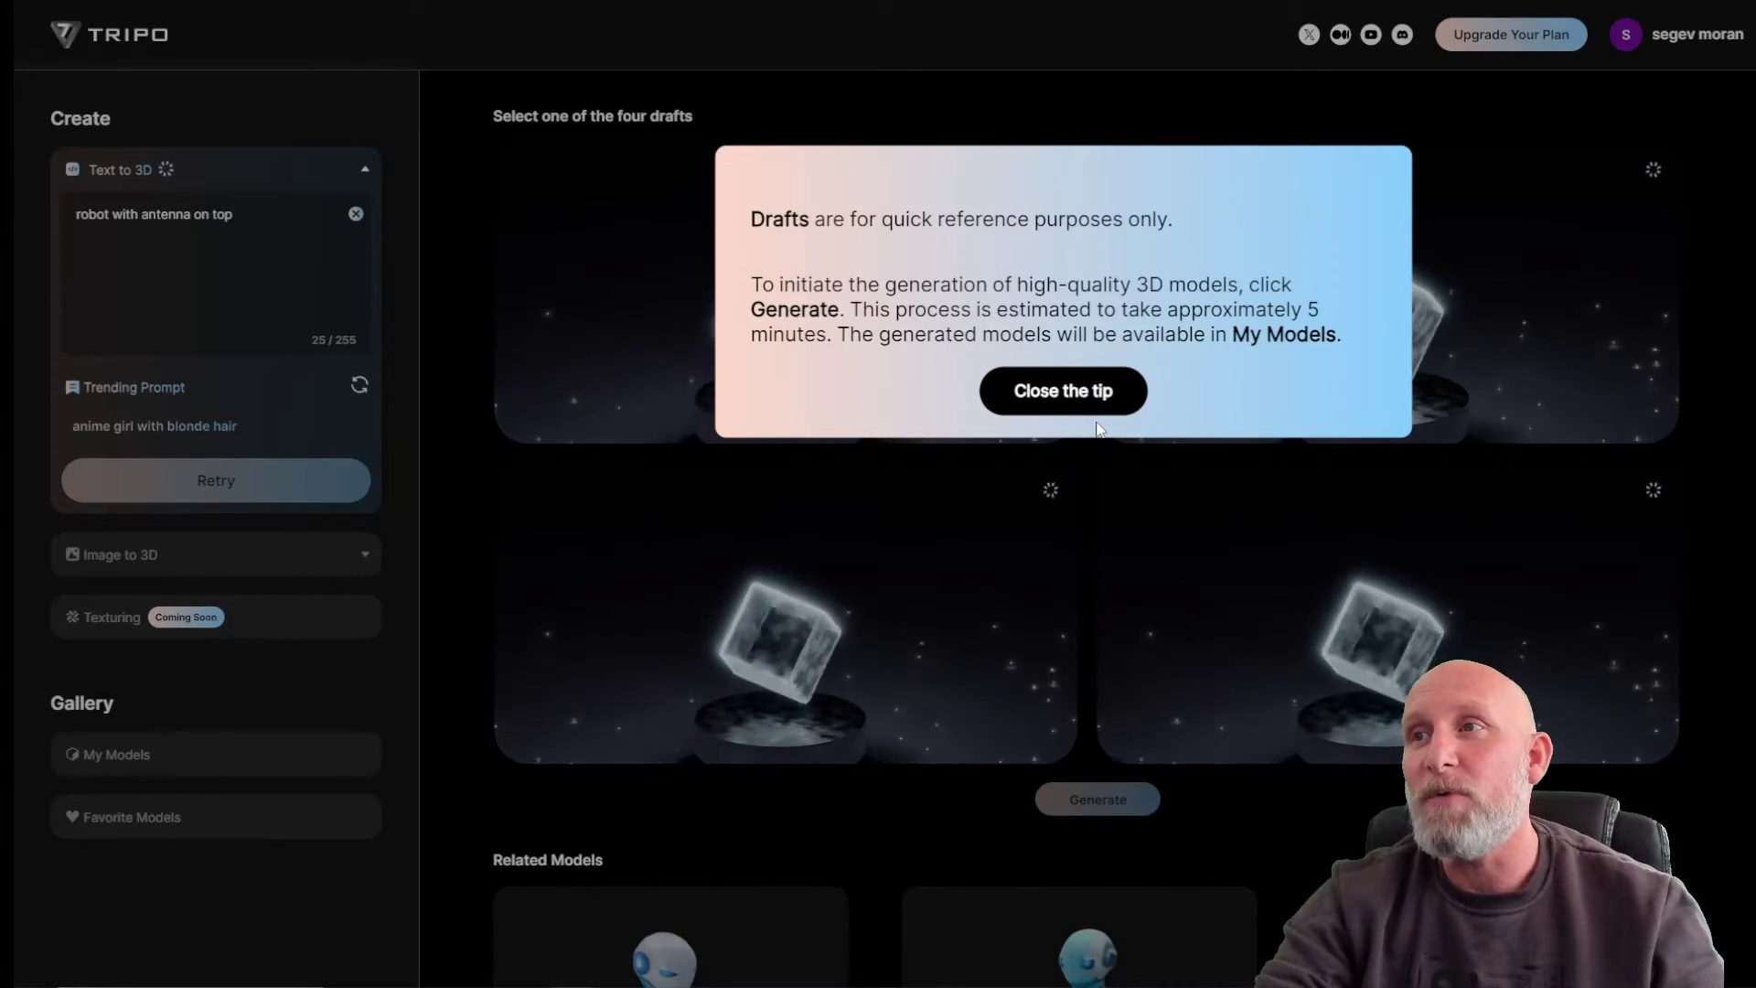
left_click(1078, 402)
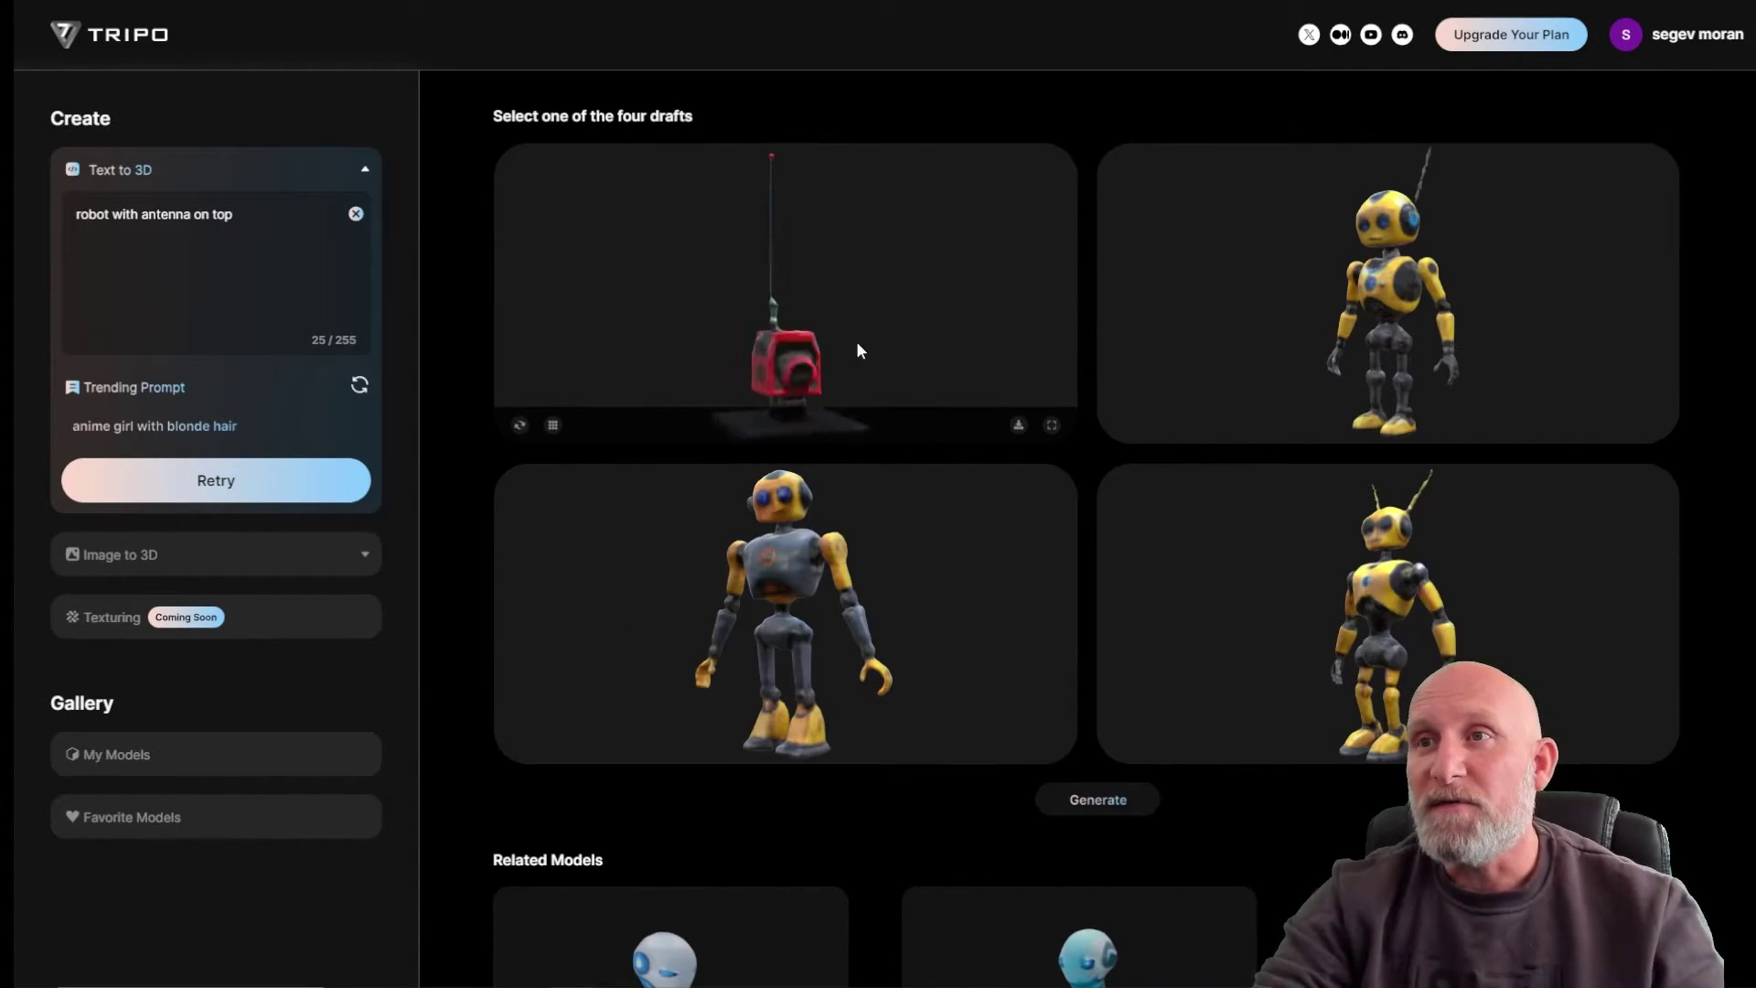
Step: Inspect the red robot draft, and select the yellow robot draft with a single antenna, examining it up close
left_click_drag(856, 342, 1049, 325)
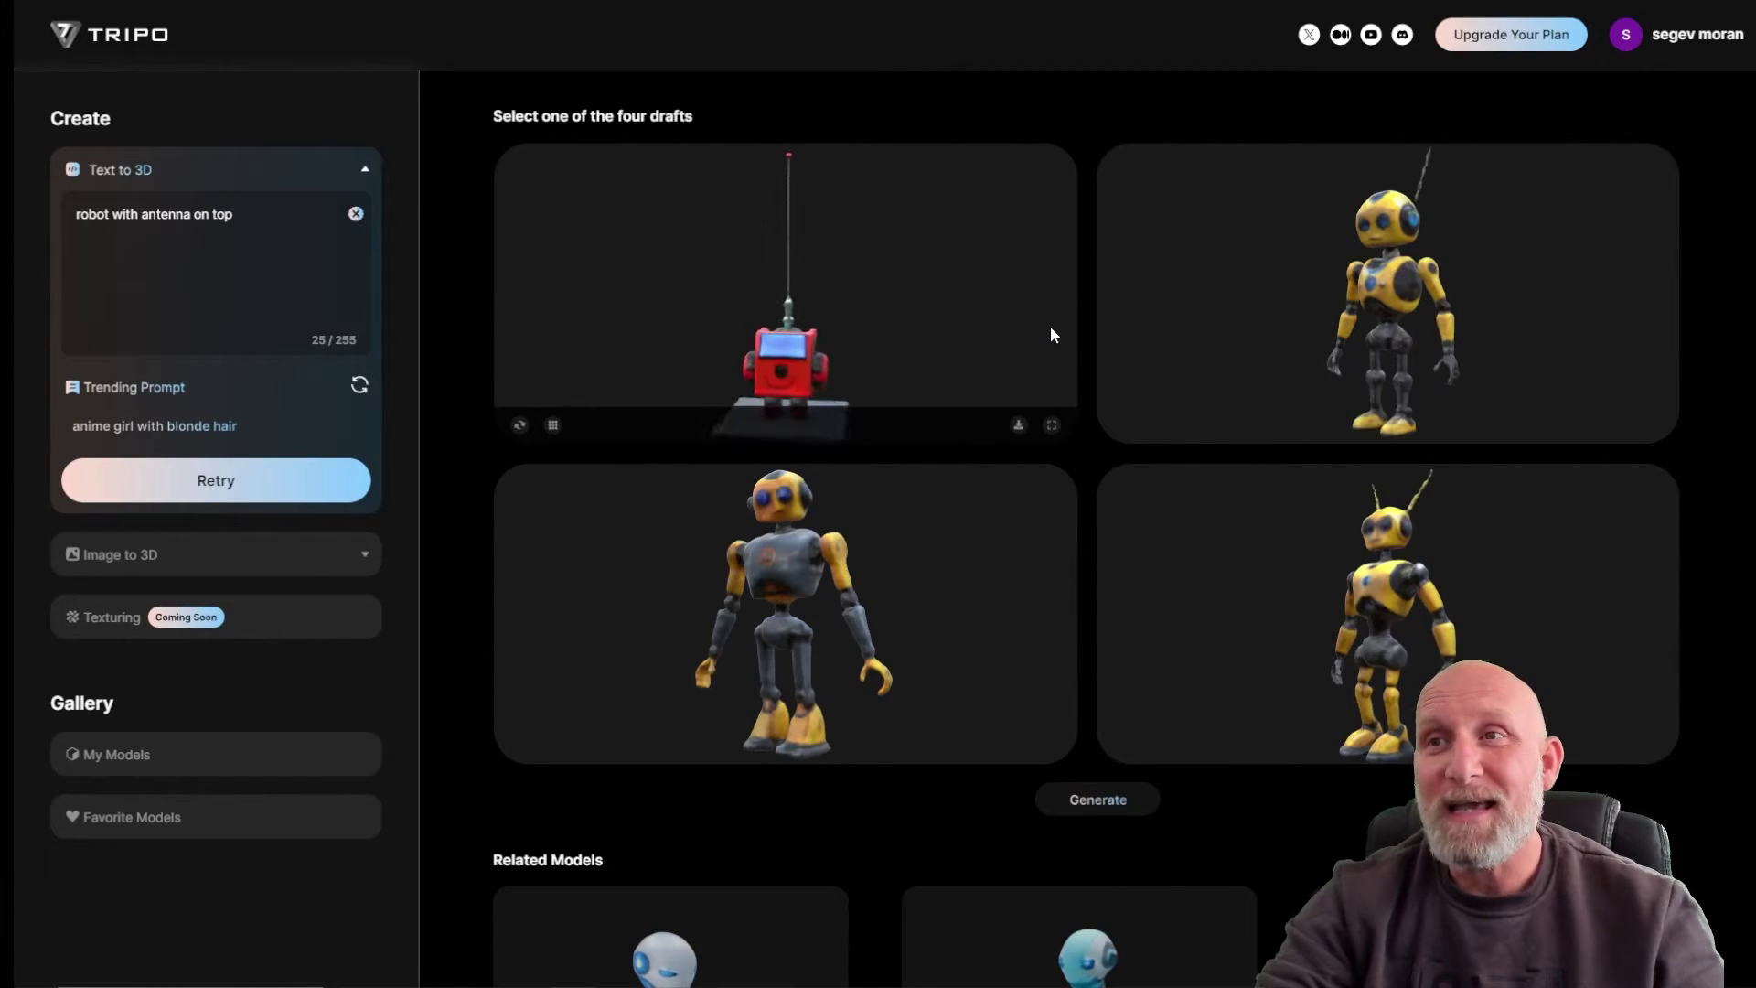
left_click(843, 333)
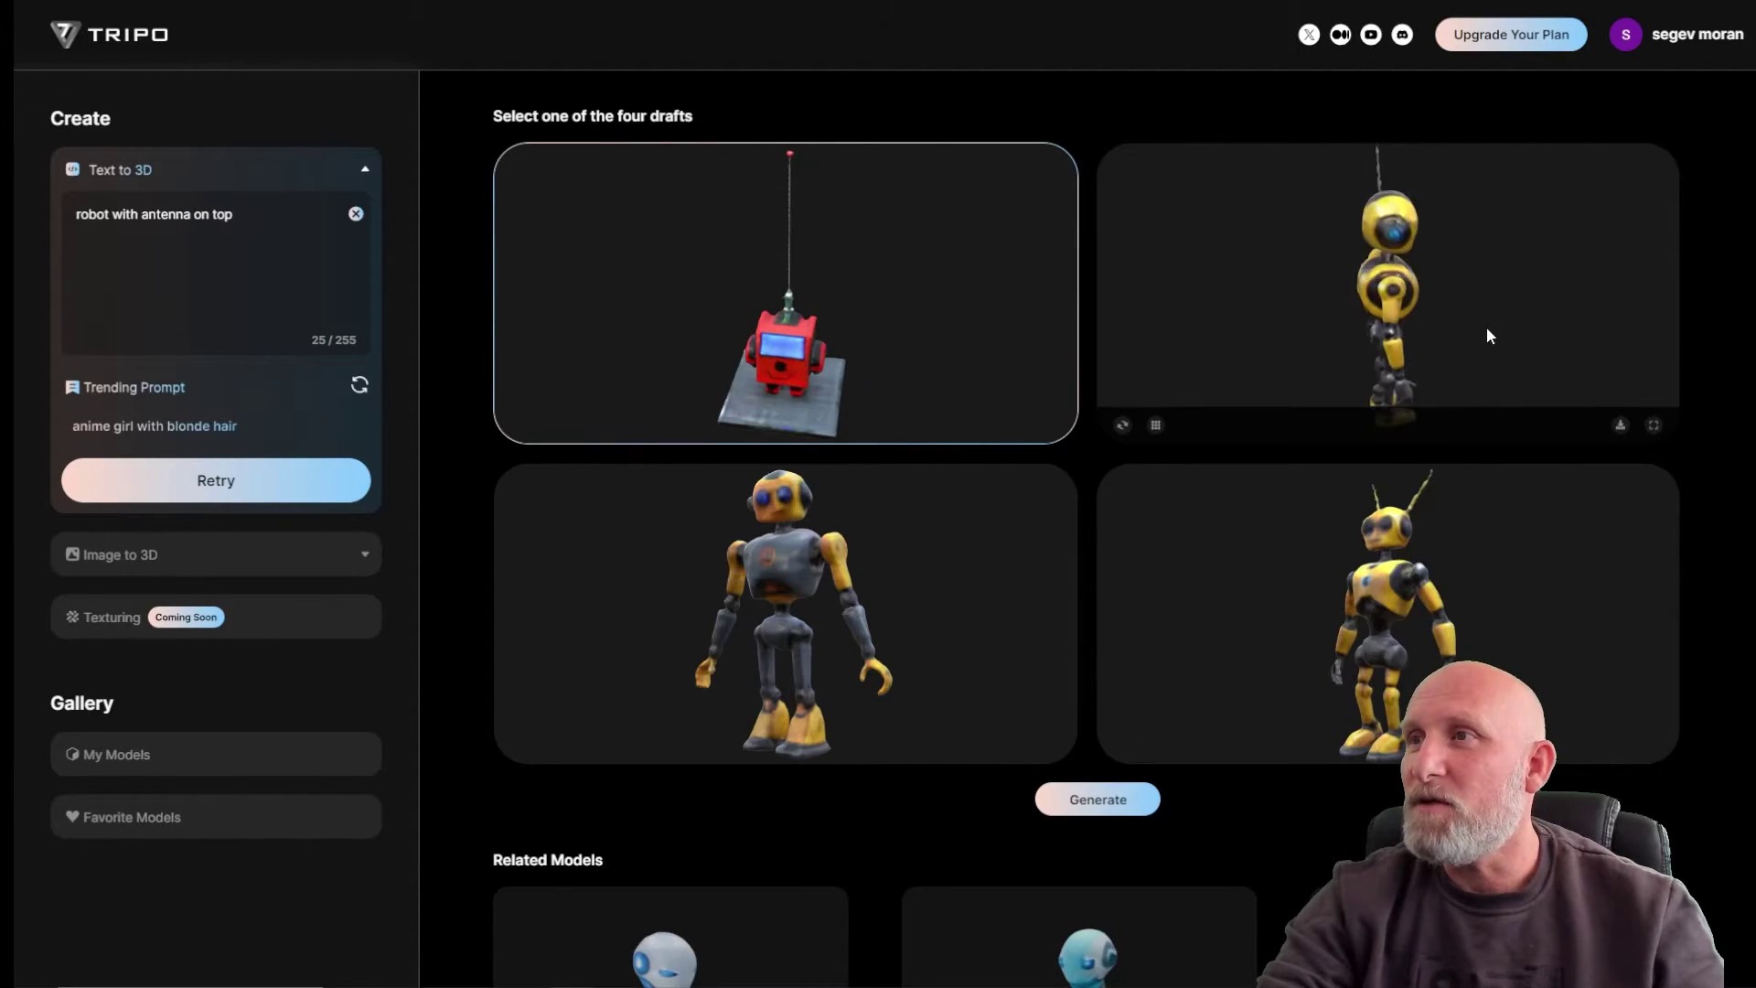
left_click(1412, 304)
scroll(1414, 298, "up", 5)
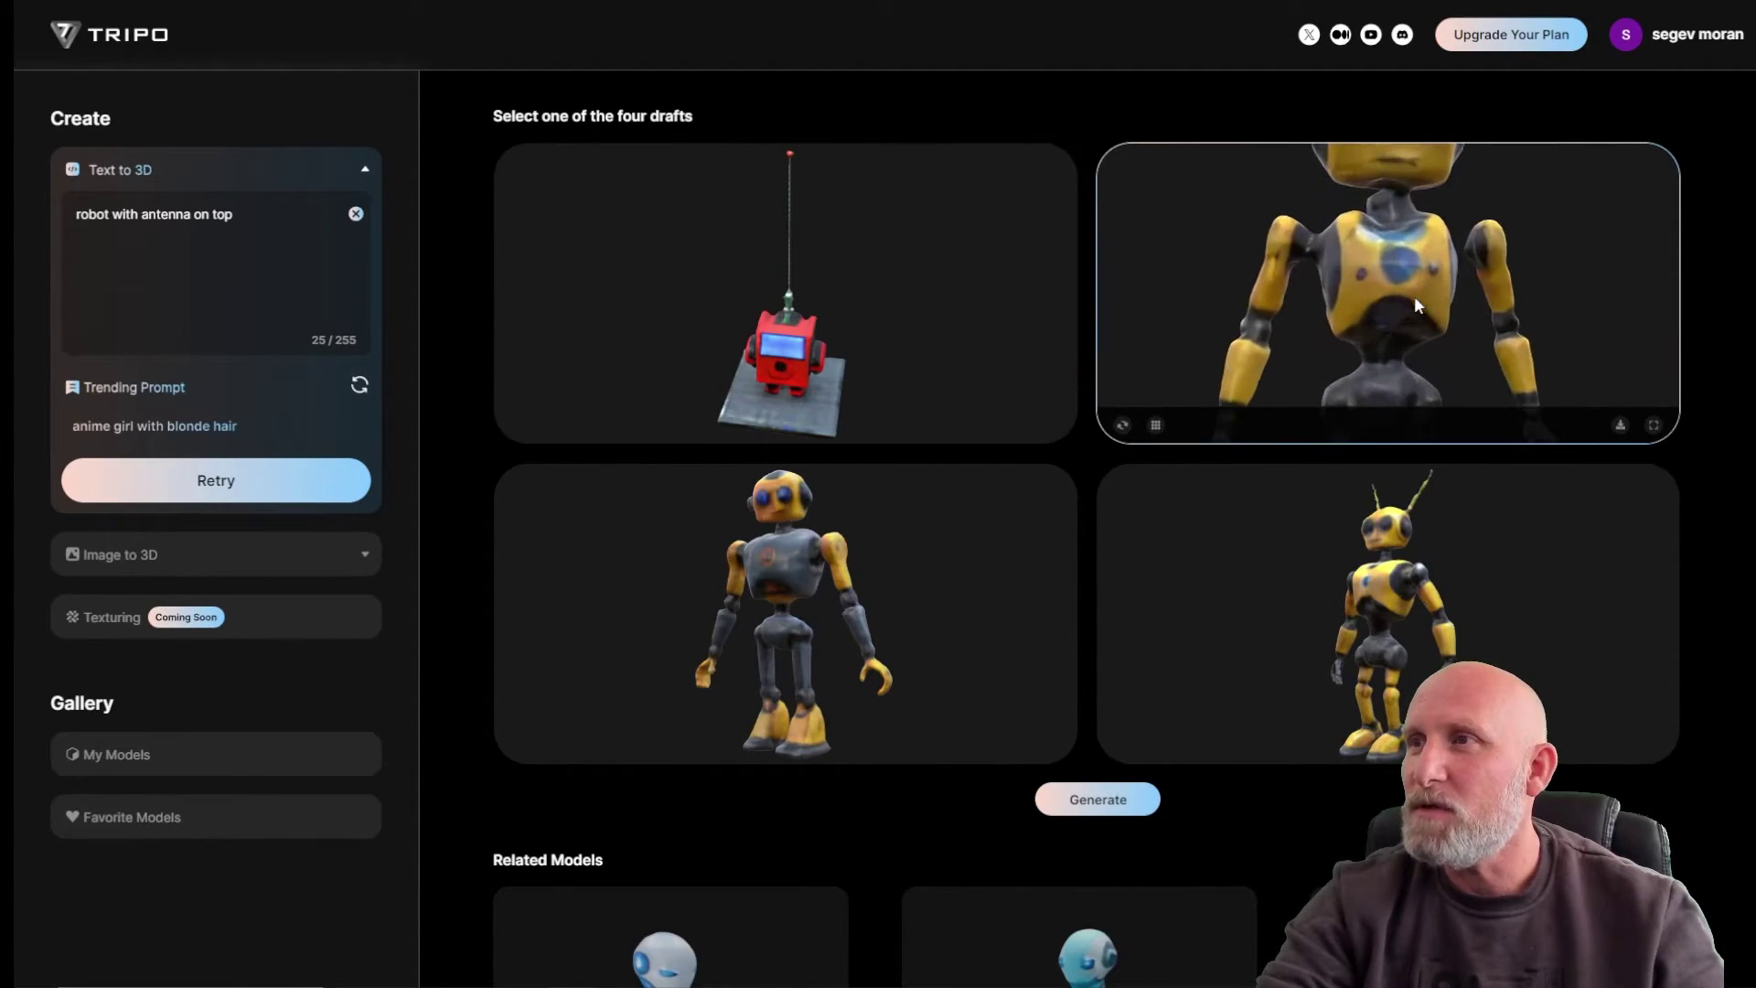
scroll(1414, 295, "down", 5)
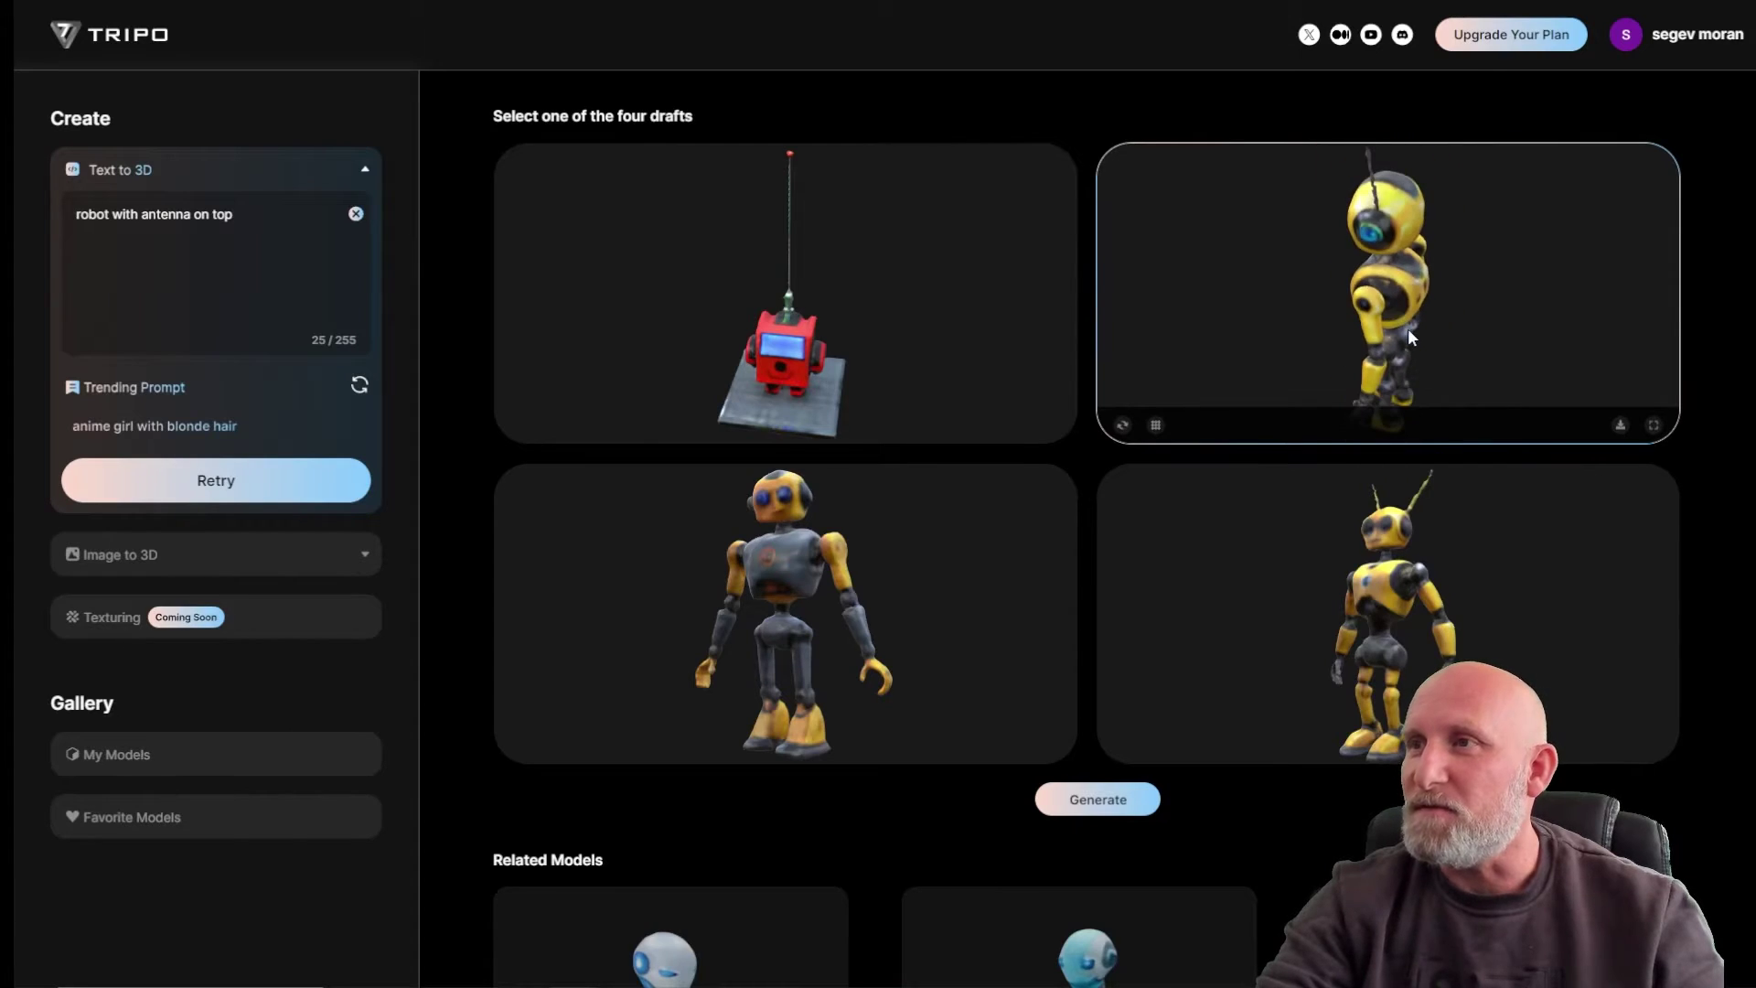
Step: Compare the four robot drafts from several angles and reselect the yellow robot with the single antenna
mouse_move(1407, 328)
left_mouse_down()
mouse_move(1292, 270)
mouse_move(1226, 291)
mouse_move(1284, 362)
mouse_move(1424, 322)
left_mouse_up()
left_click_drag(1376, 602, 1342, 567)
left_click(1342, 567)
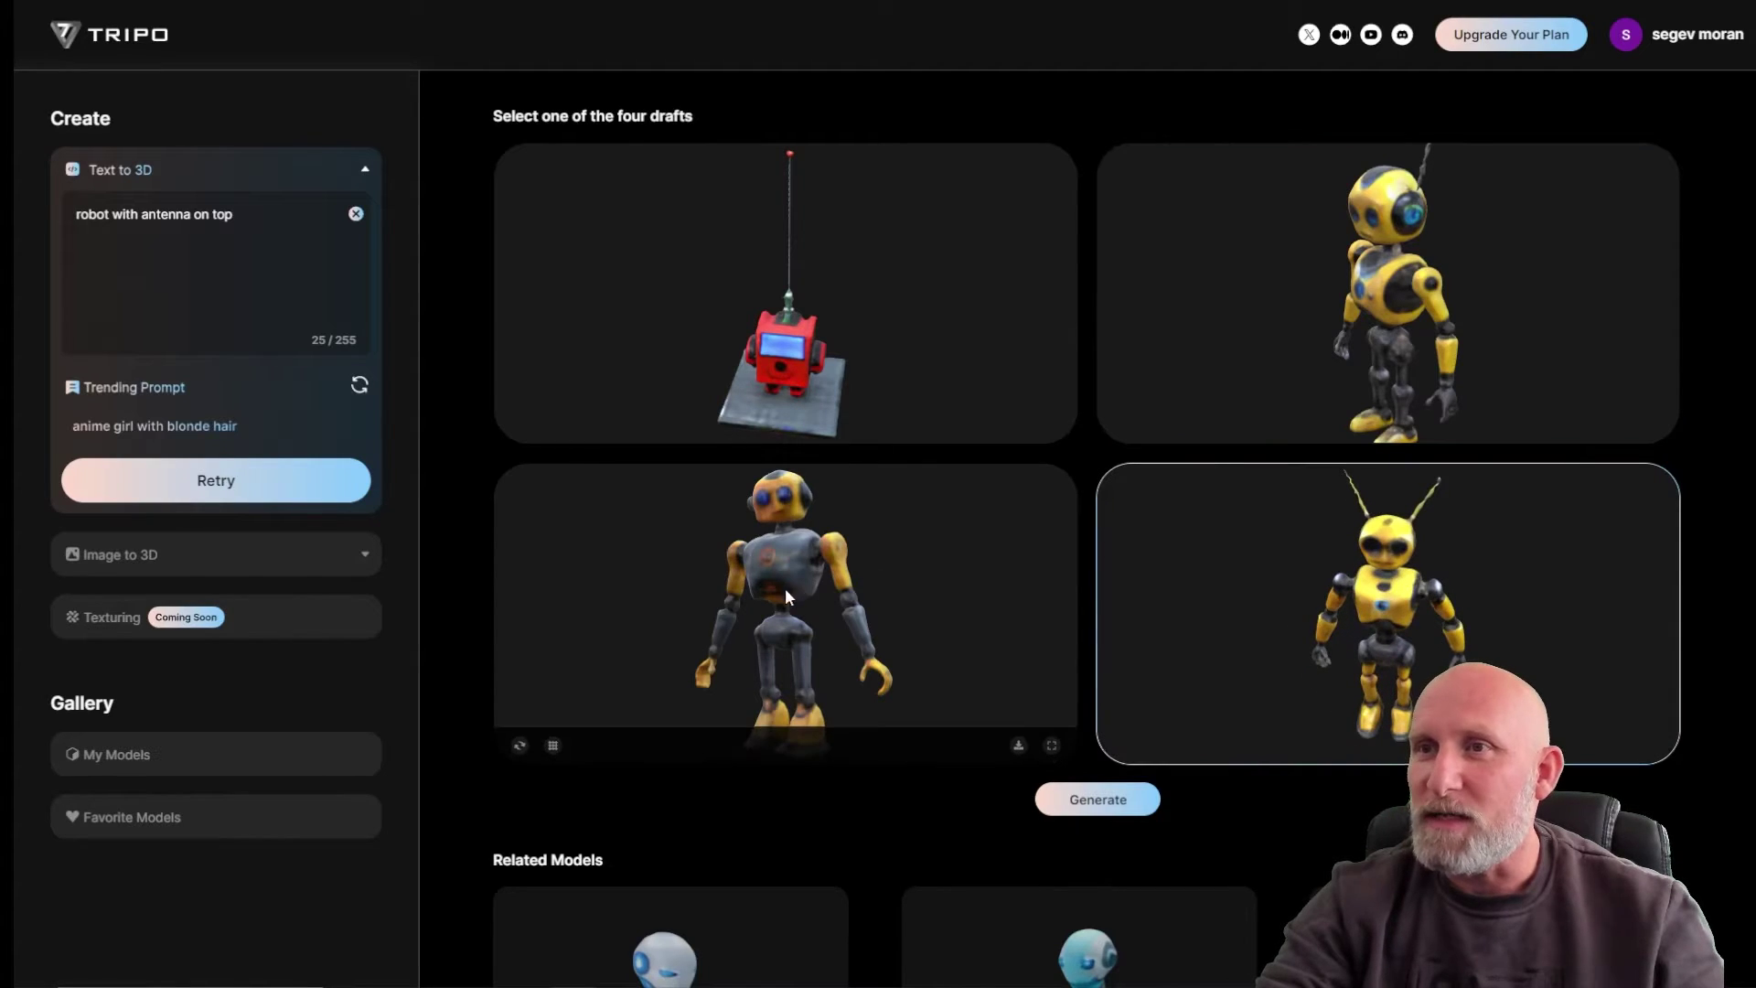
left_click_drag(785, 594, 819, 611)
left_click(819, 609)
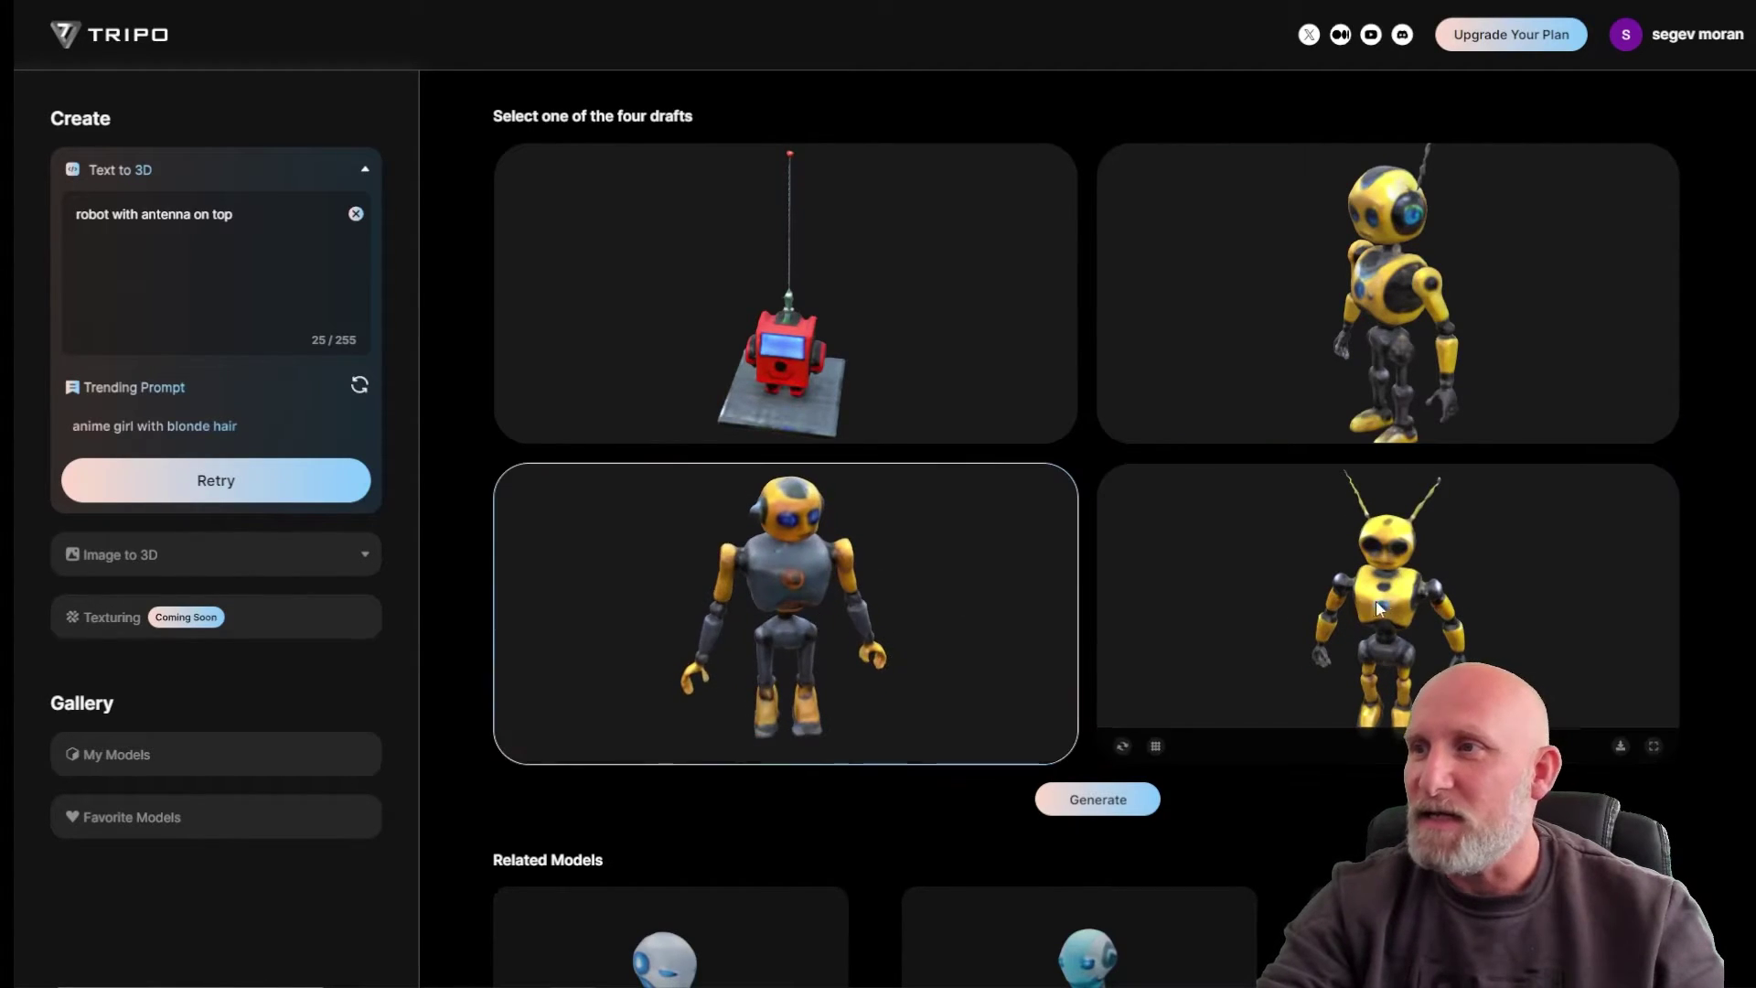
left_click_drag(1379, 608, 1367, 549)
left_click(1412, 524)
left_click_drag(1454, 384, 1473, 236)
left_click(1472, 236)
left_click_drag(883, 339, 832, 353)
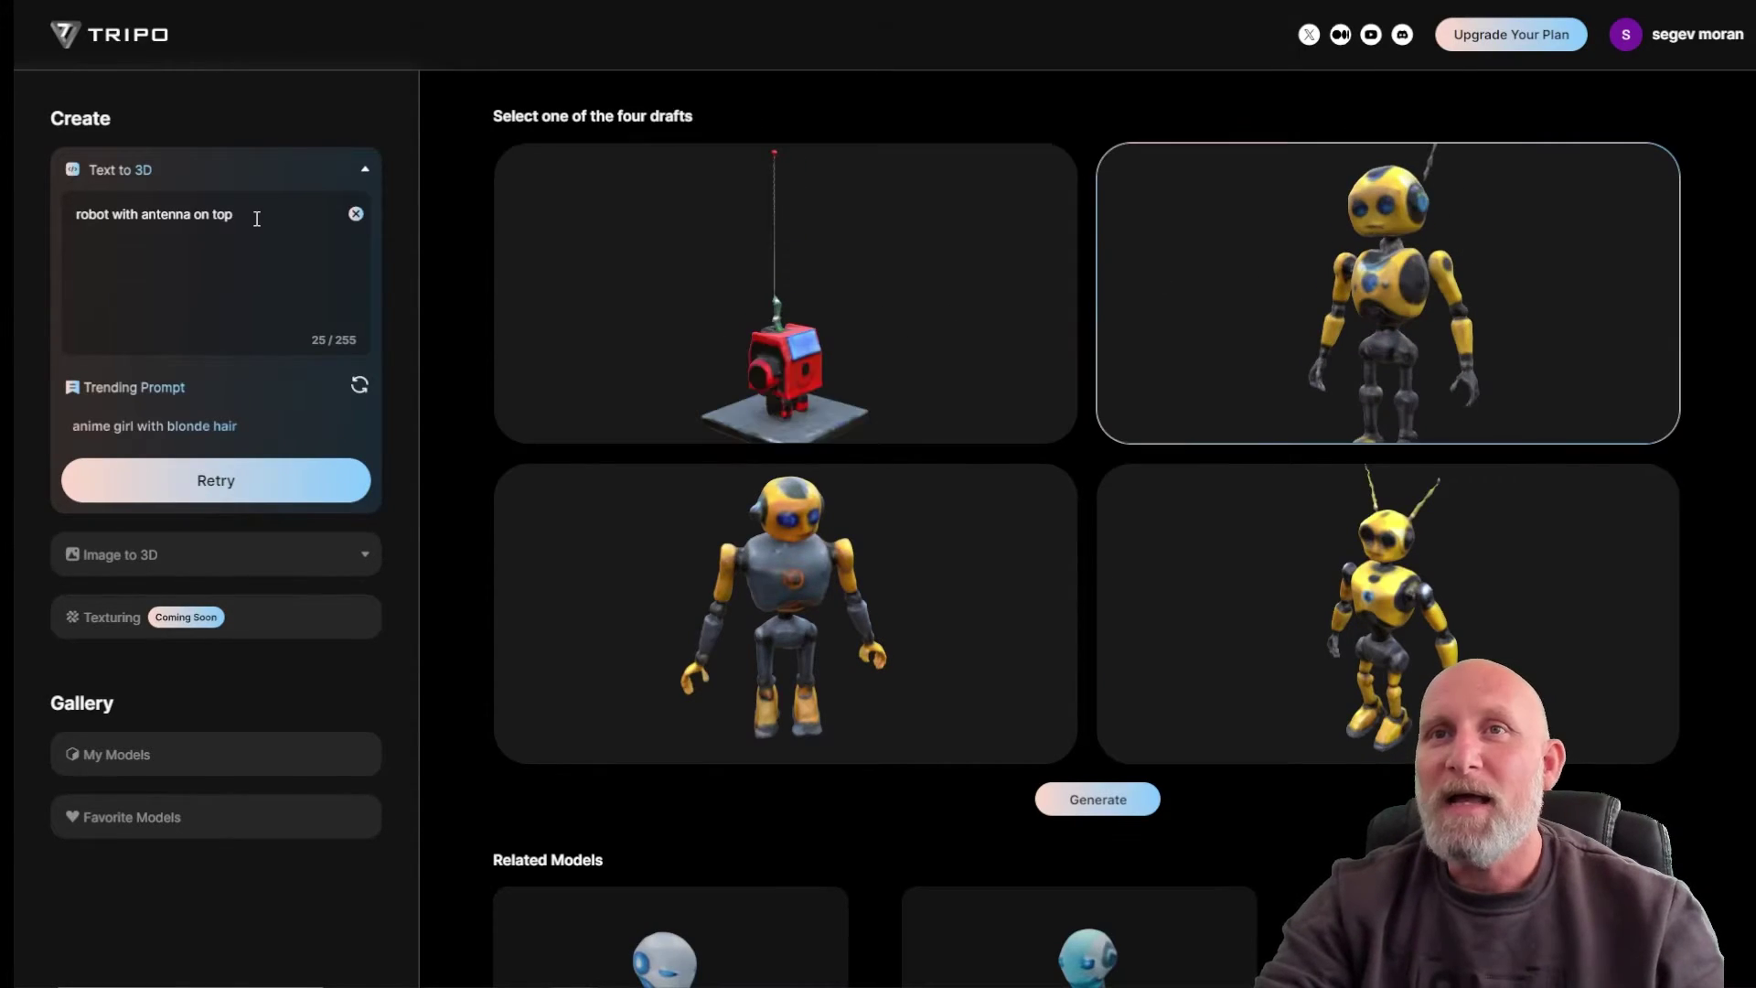
Step: Replace the text-to-3D prompt with "a desk with a laptop on it" and generate the drafts
left_click_drag(257, 220, 28, 216)
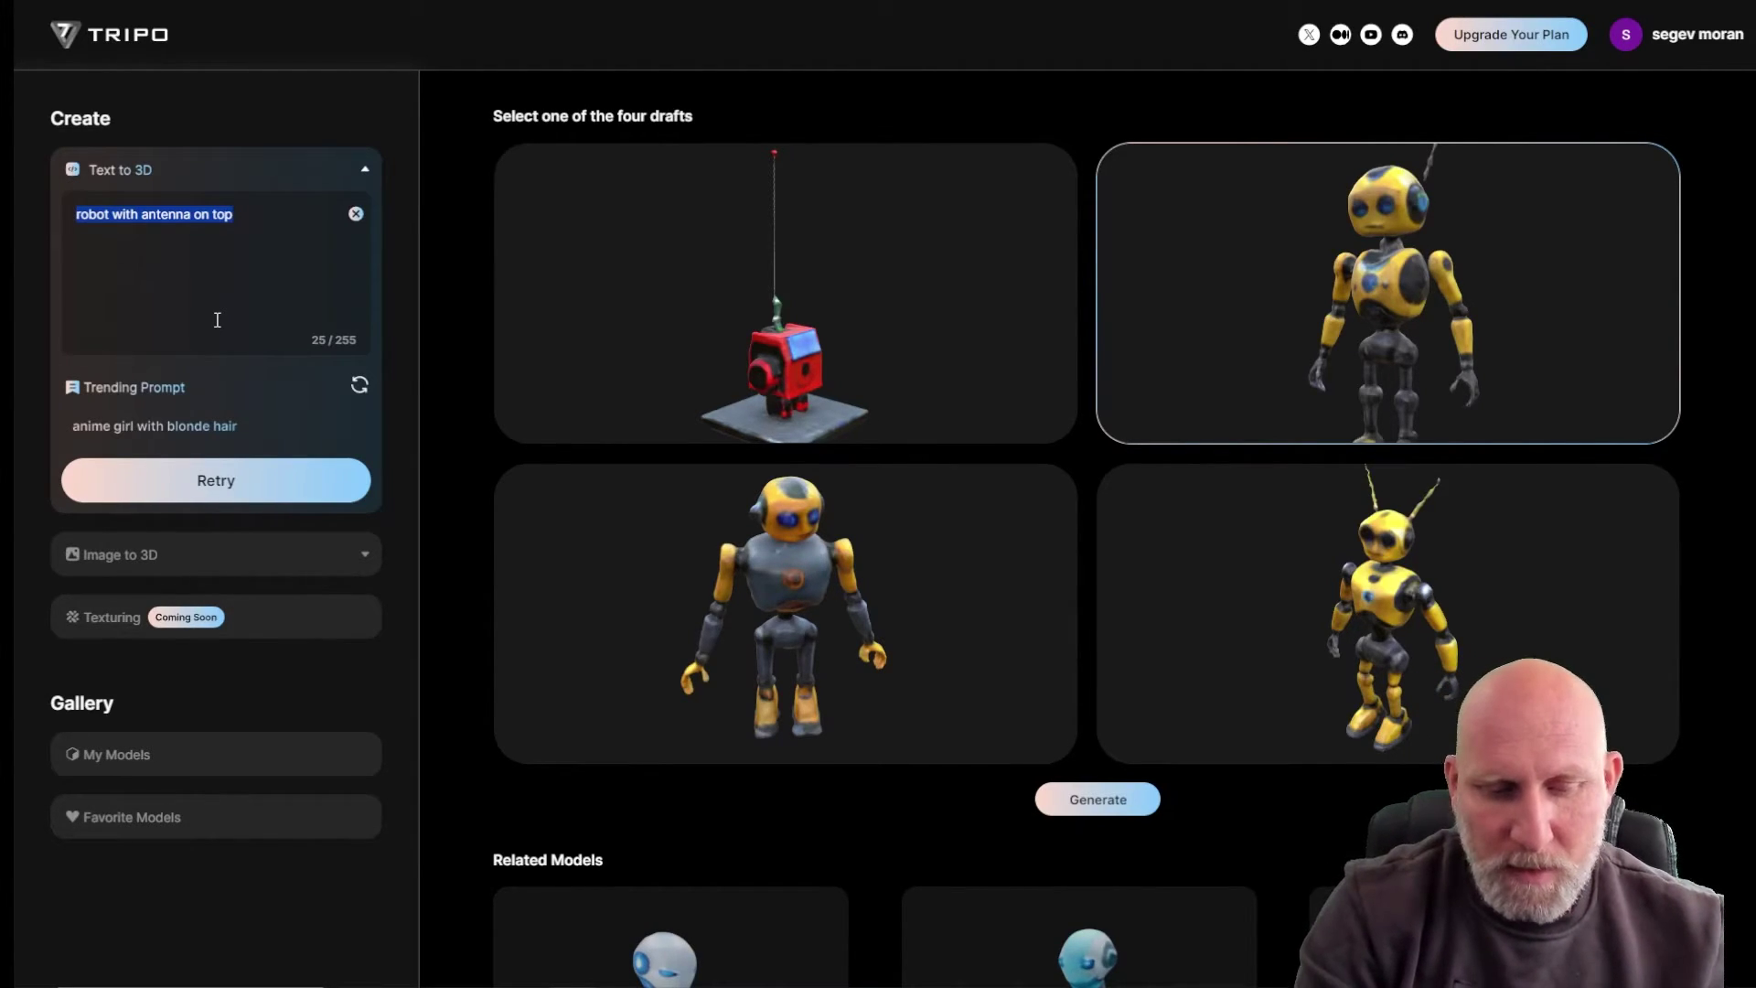
type("a desk with a")
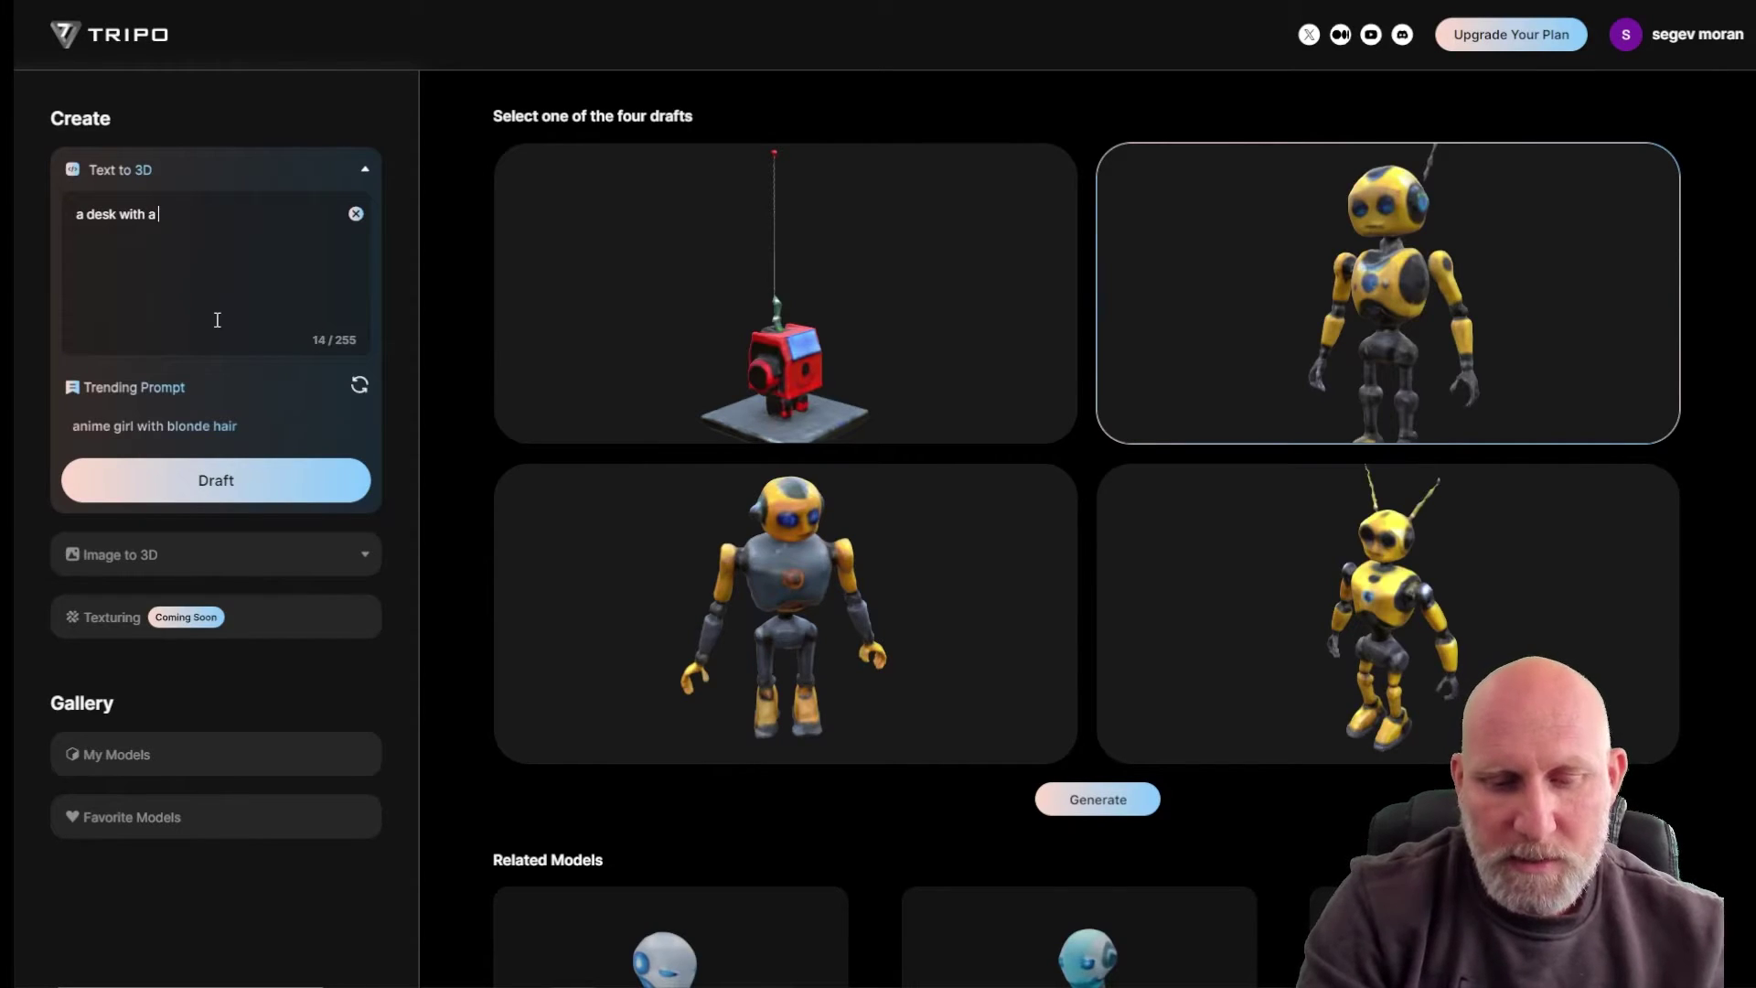
type(" laptop on it")
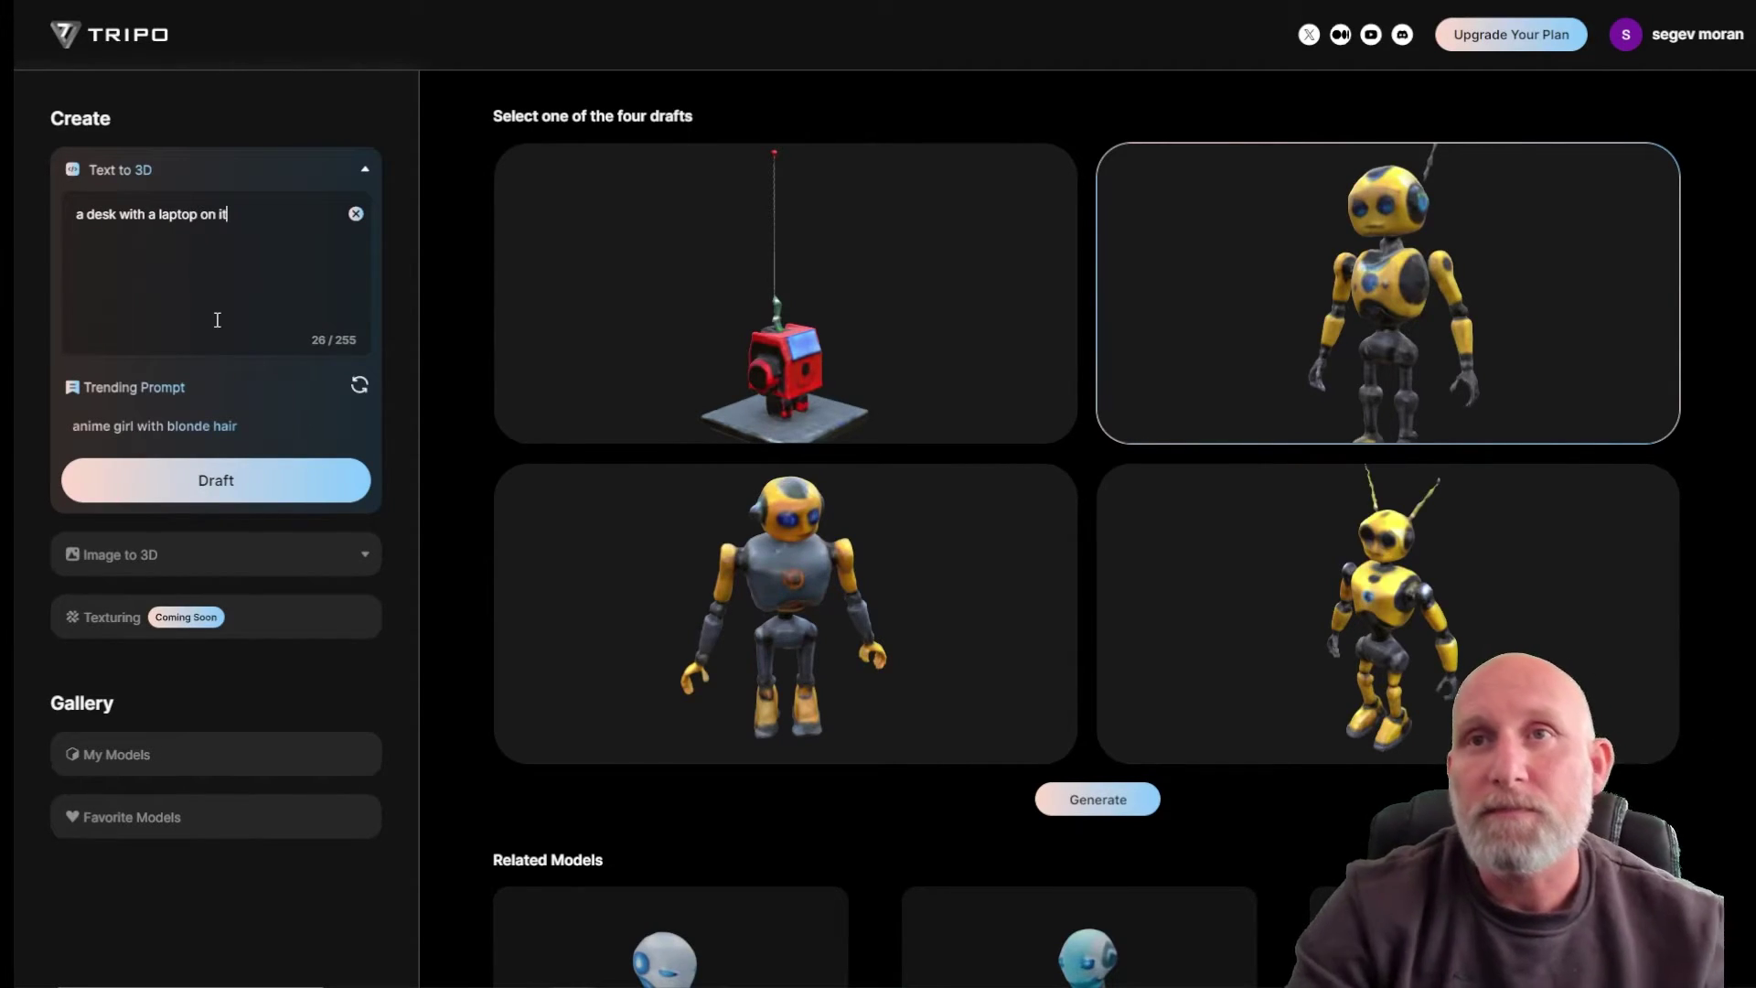
left_click(247, 492)
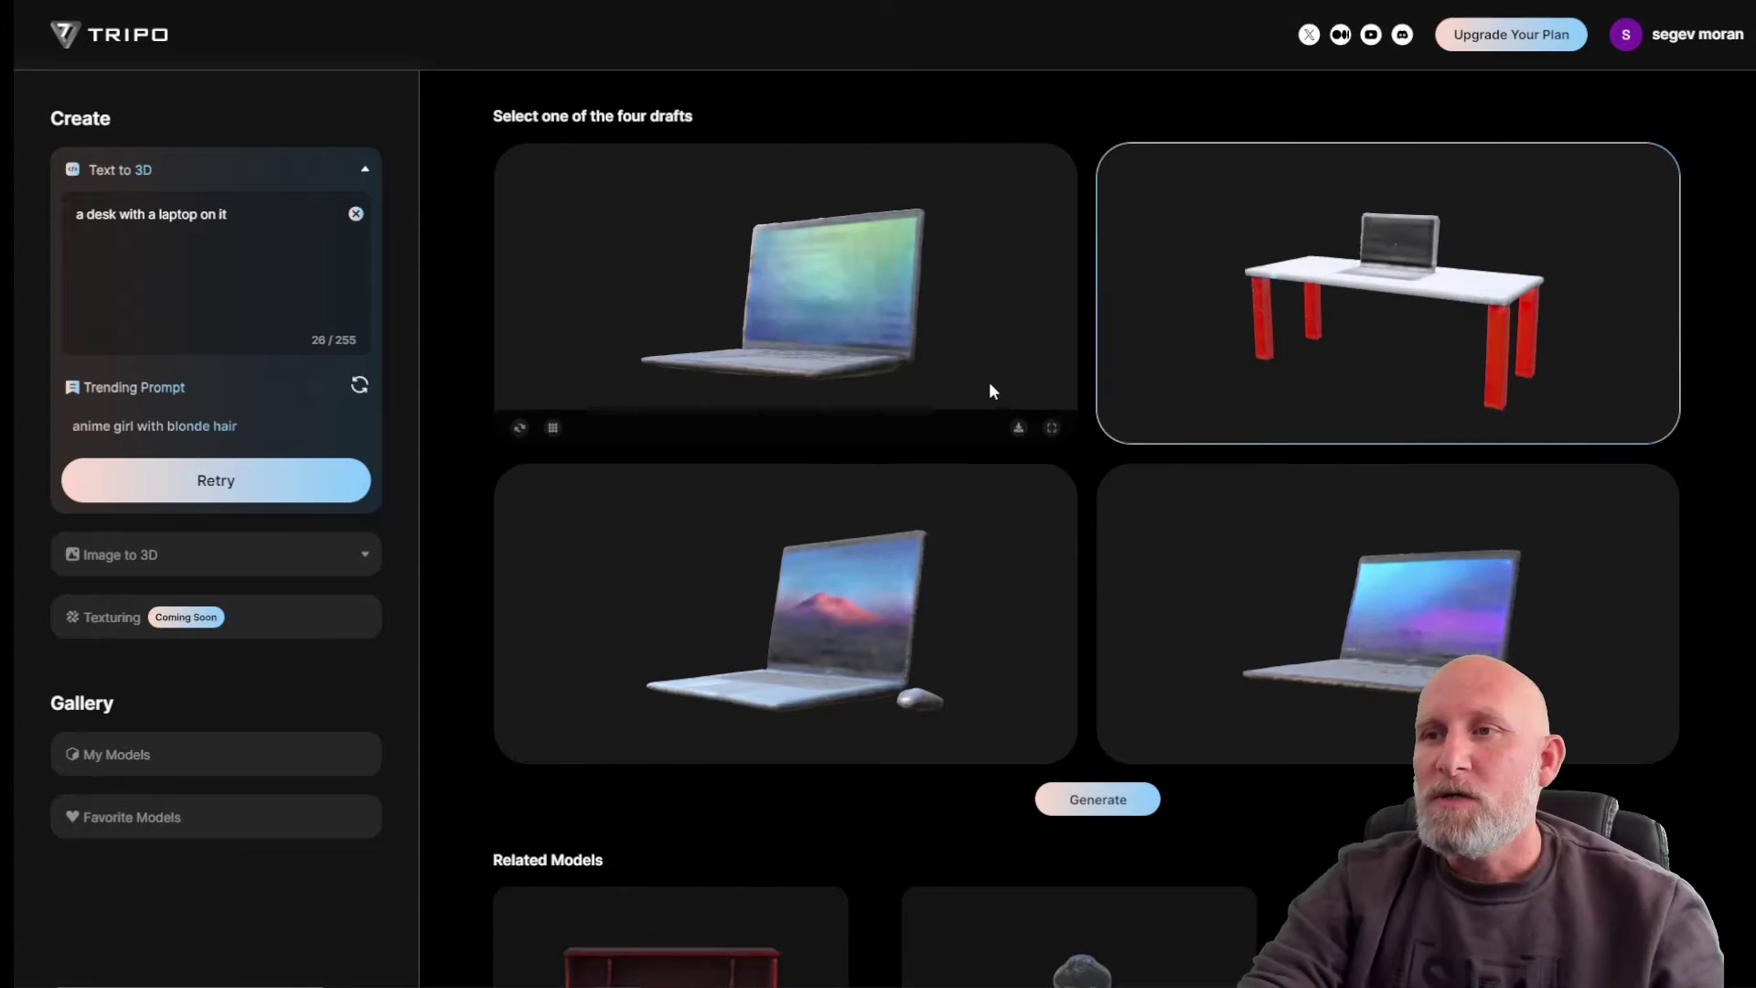
Step: Examine the three drafts that show only a laptop, rotating each one to see it from other angles
mouse_move(815, 289)
left_mouse_down()
mouse_move(929, 293)
mouse_move(941, 266)
mouse_move(1002, 284)
mouse_move(832, 314)
left_mouse_up()
left_click(832, 314)
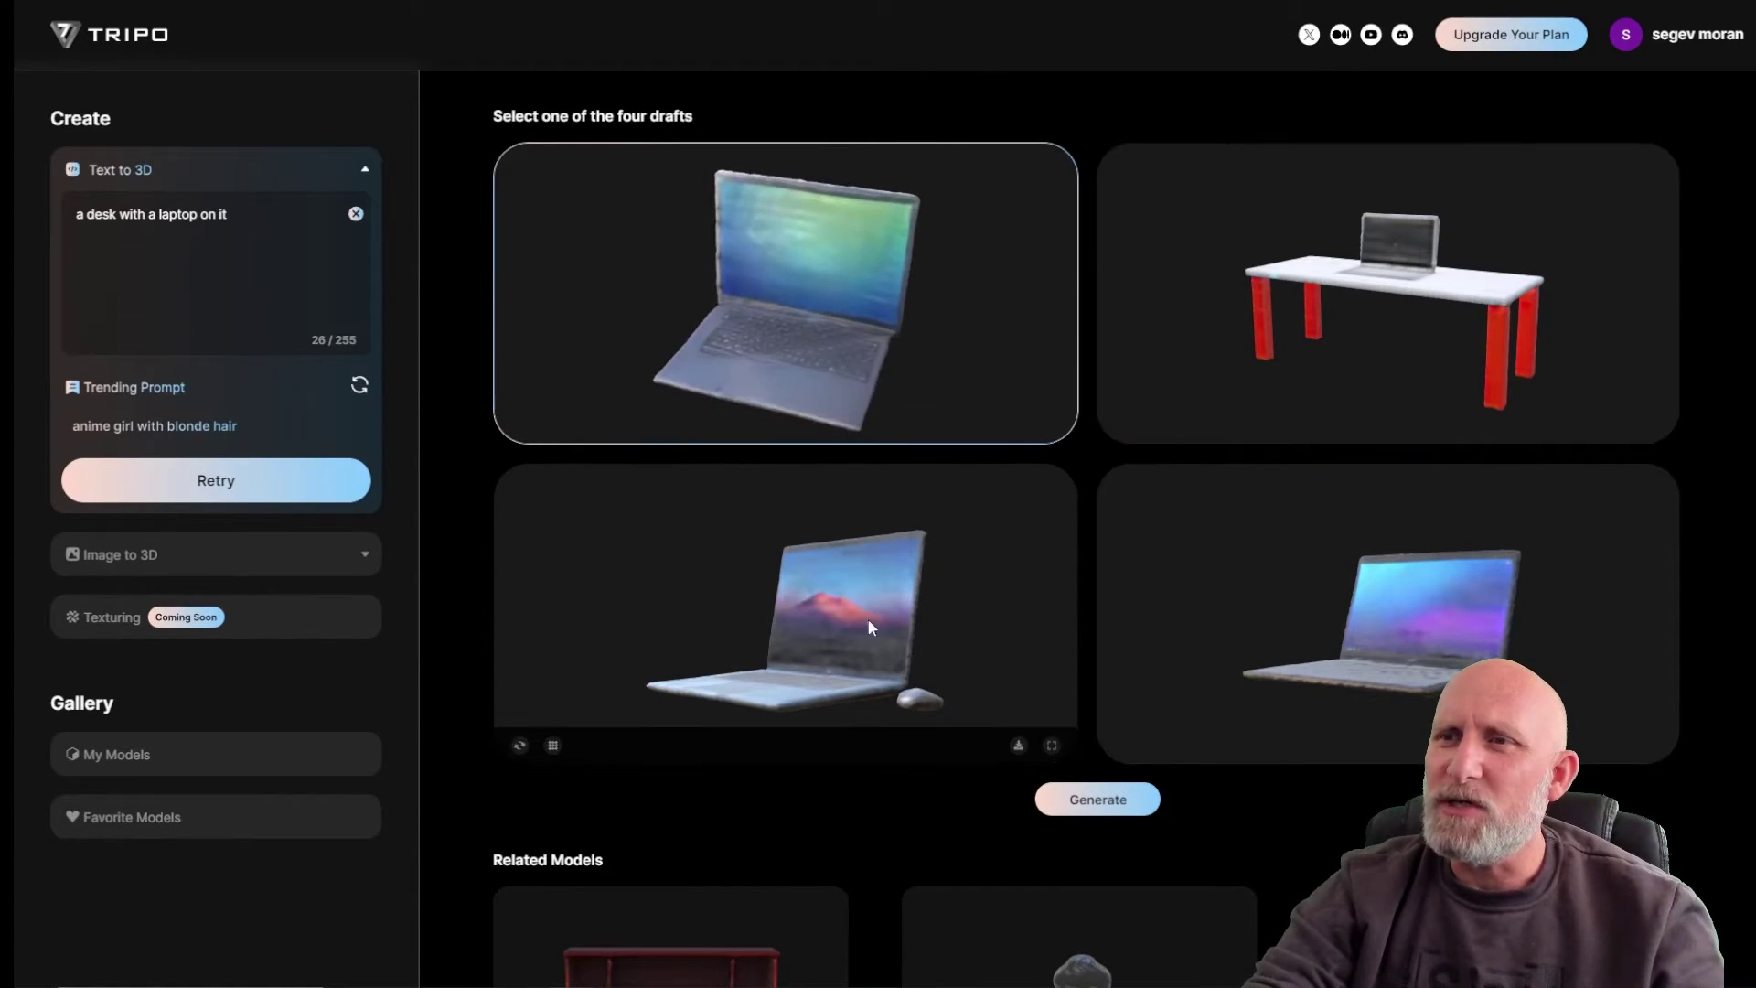
left_click_drag(867, 618, 771, 603)
left_click(771, 604)
left_click_drag(1298, 617, 1414, 631)
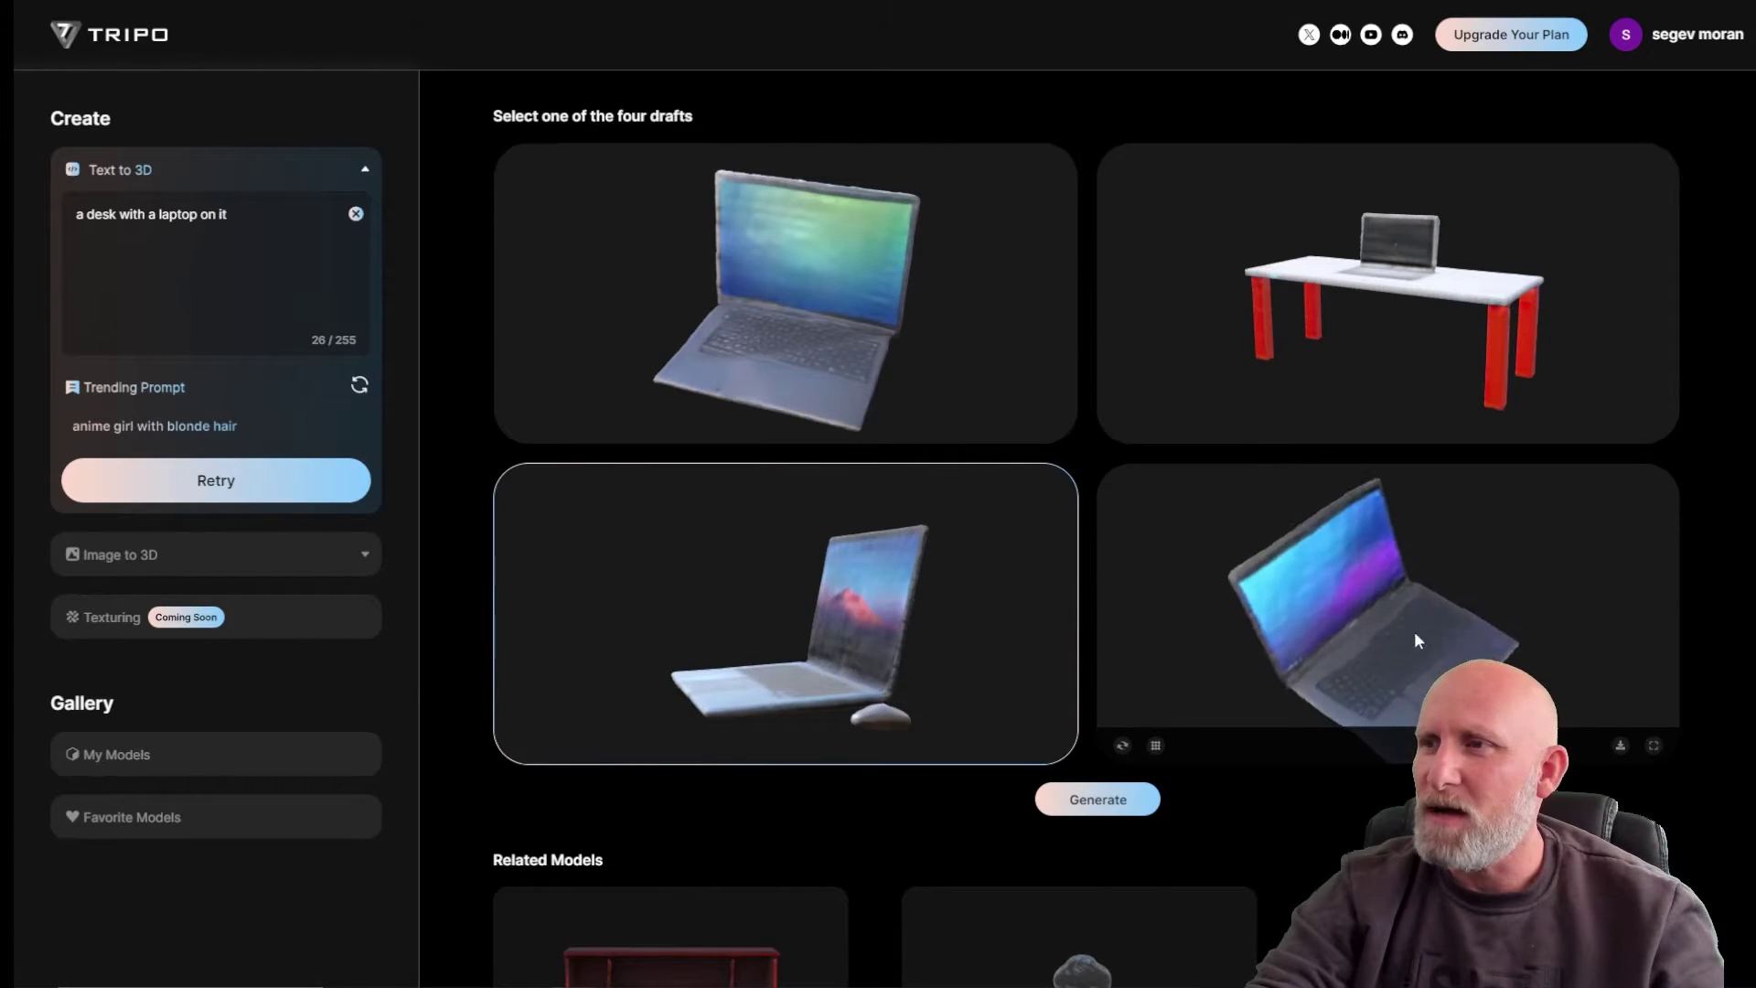
left_click(1414, 631)
Step: Select the draft of the white desk with red legs, examine it full screen from several angles, and leave the full-screen view
left_click_drag(1367, 275, 1474, 311)
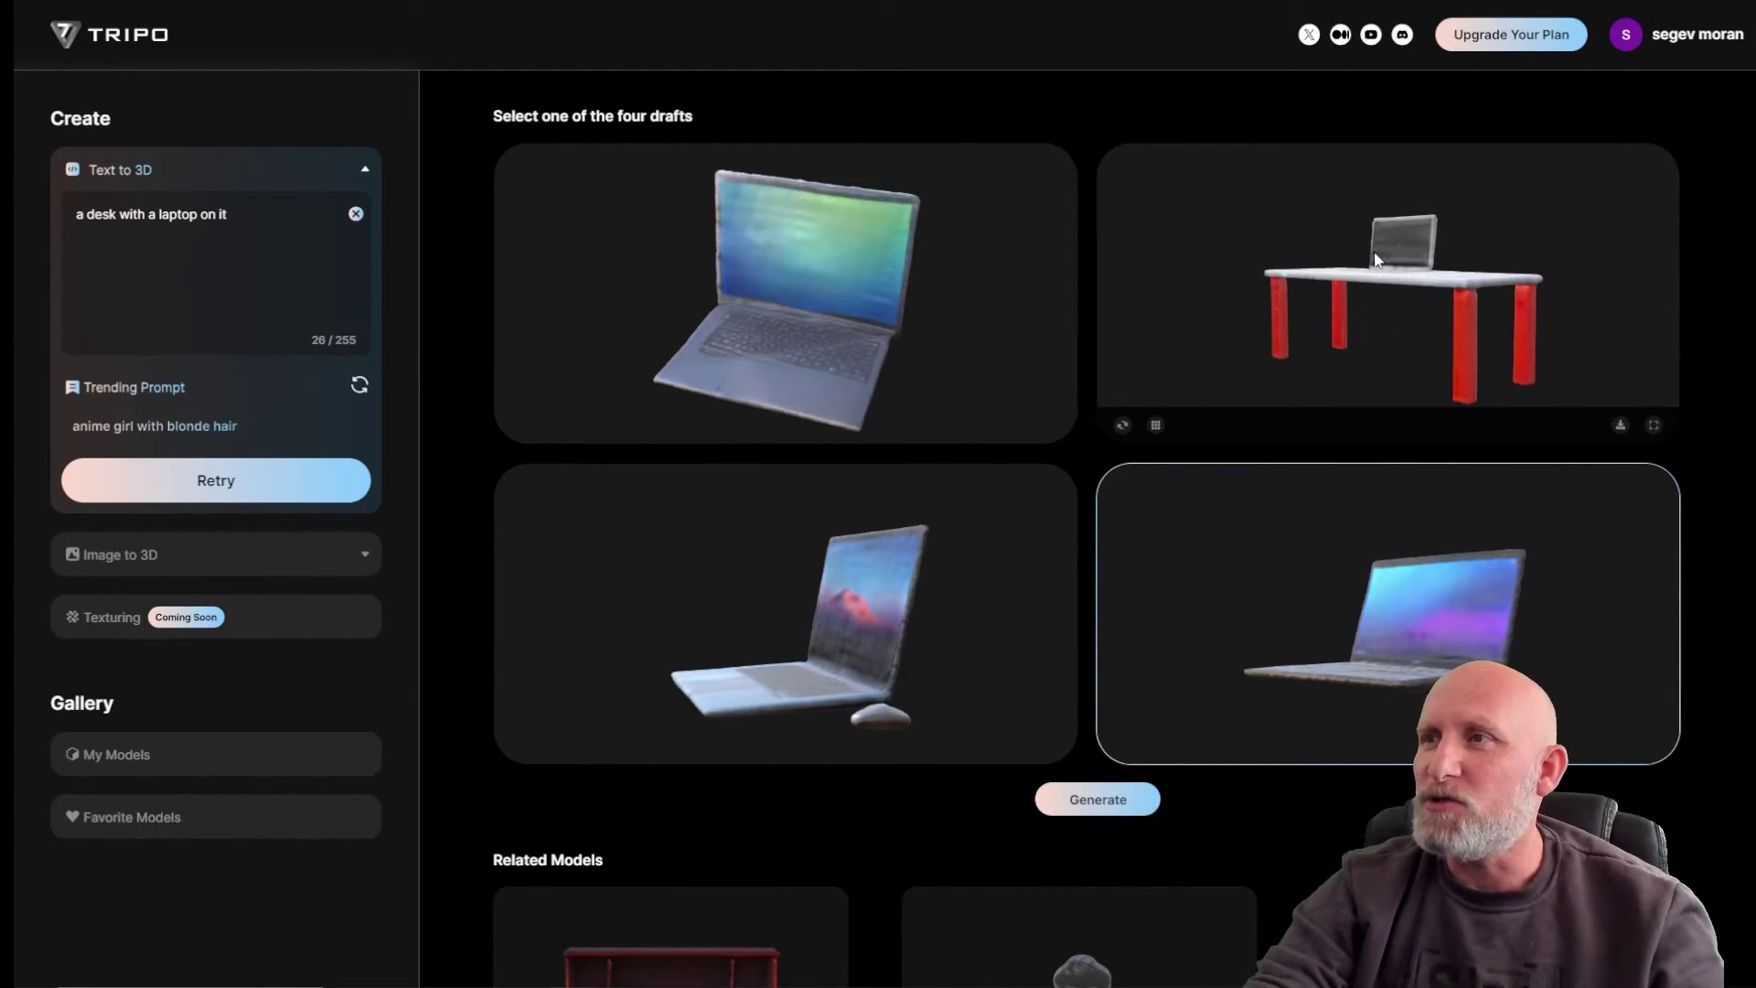
left_click(1475, 310)
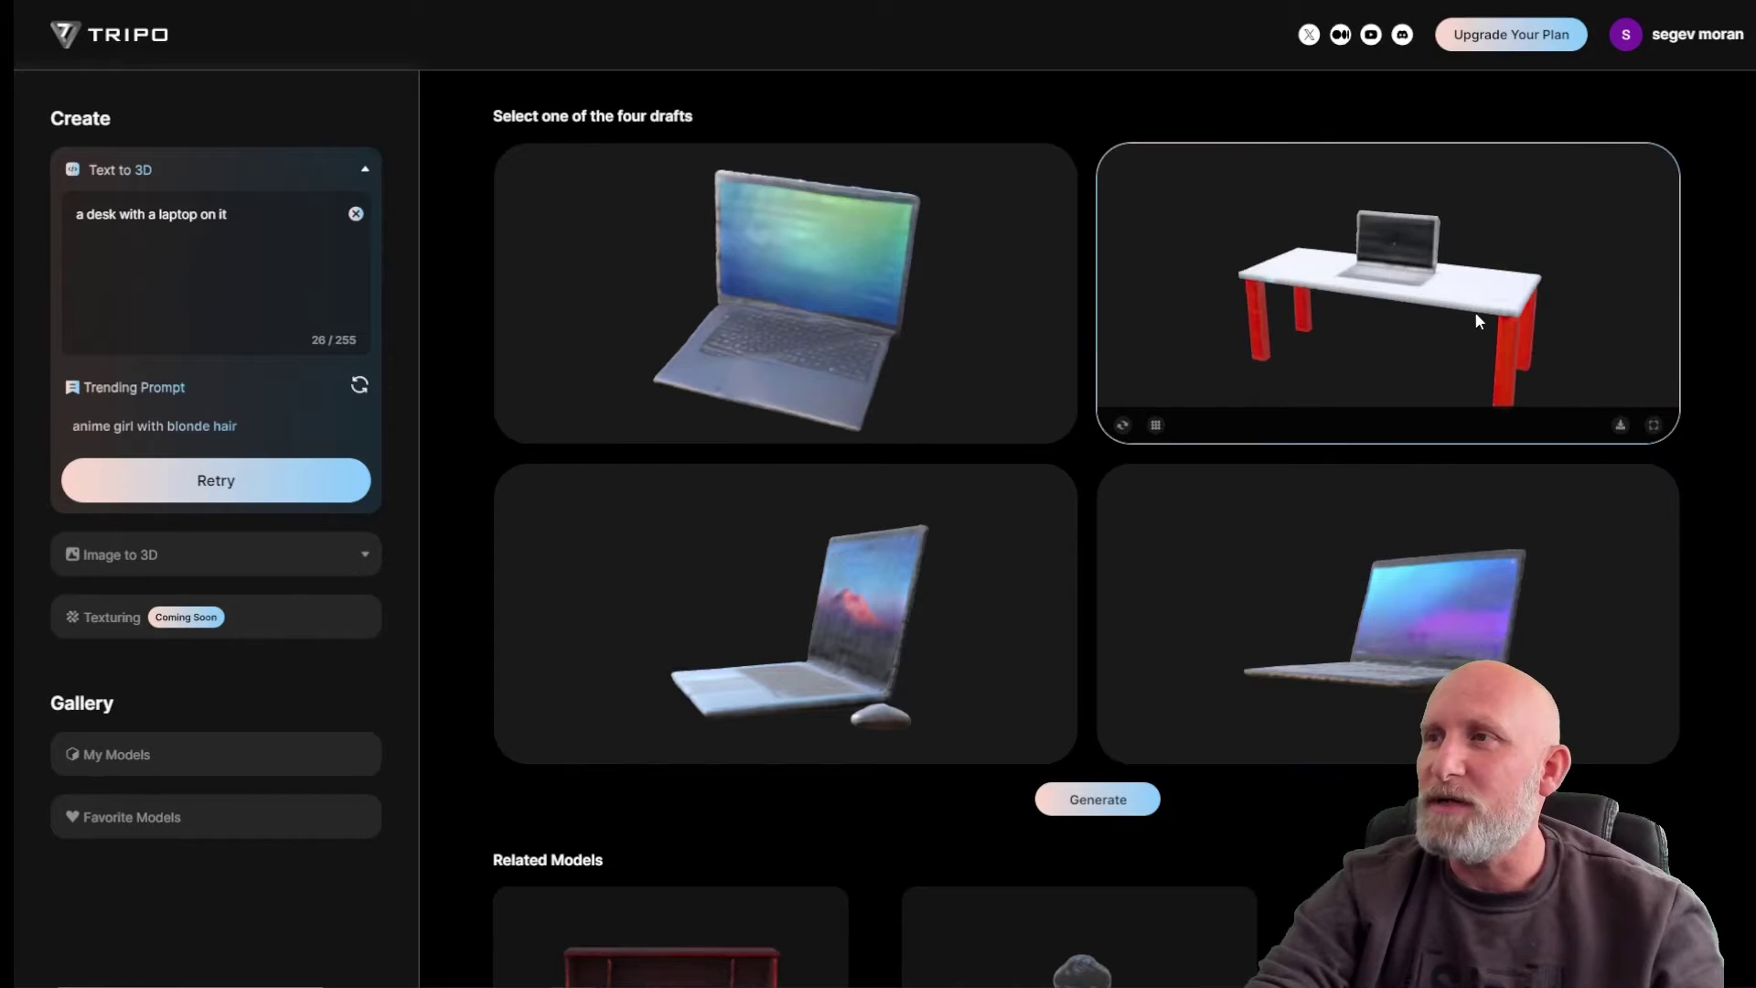
left_click(1653, 425)
left_click_drag(1432, 524, 1278, 588)
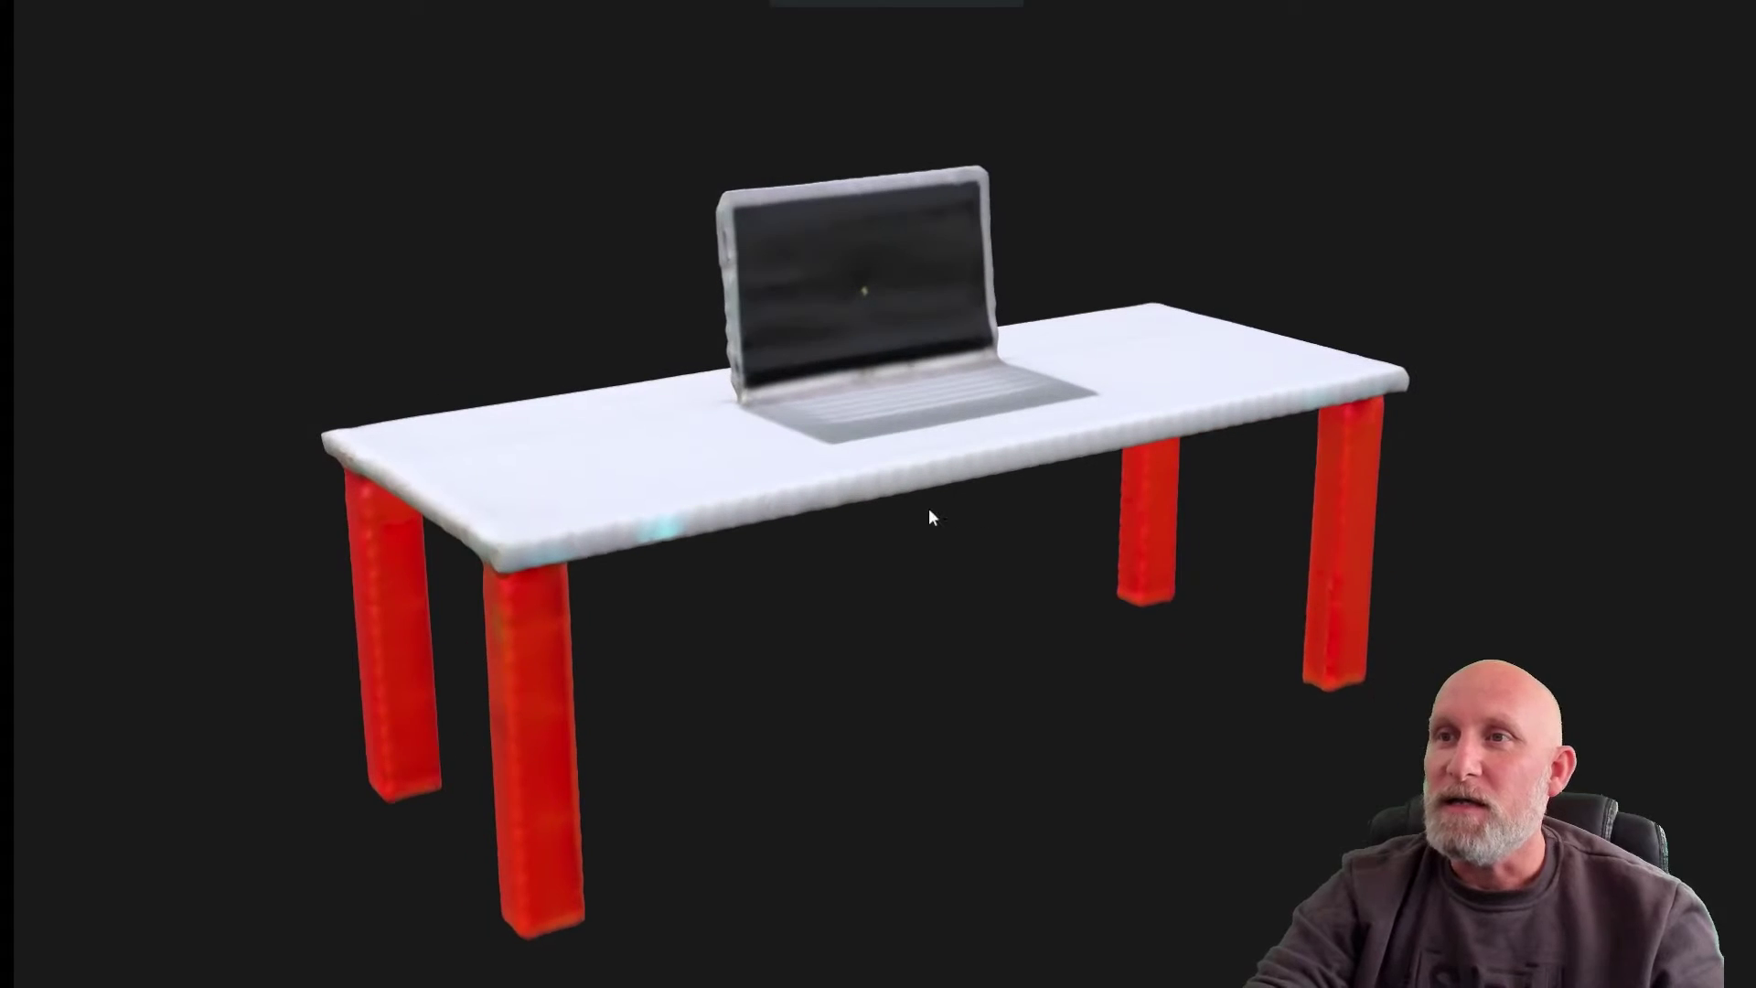
left_click_drag(891, 510, 991, 454)
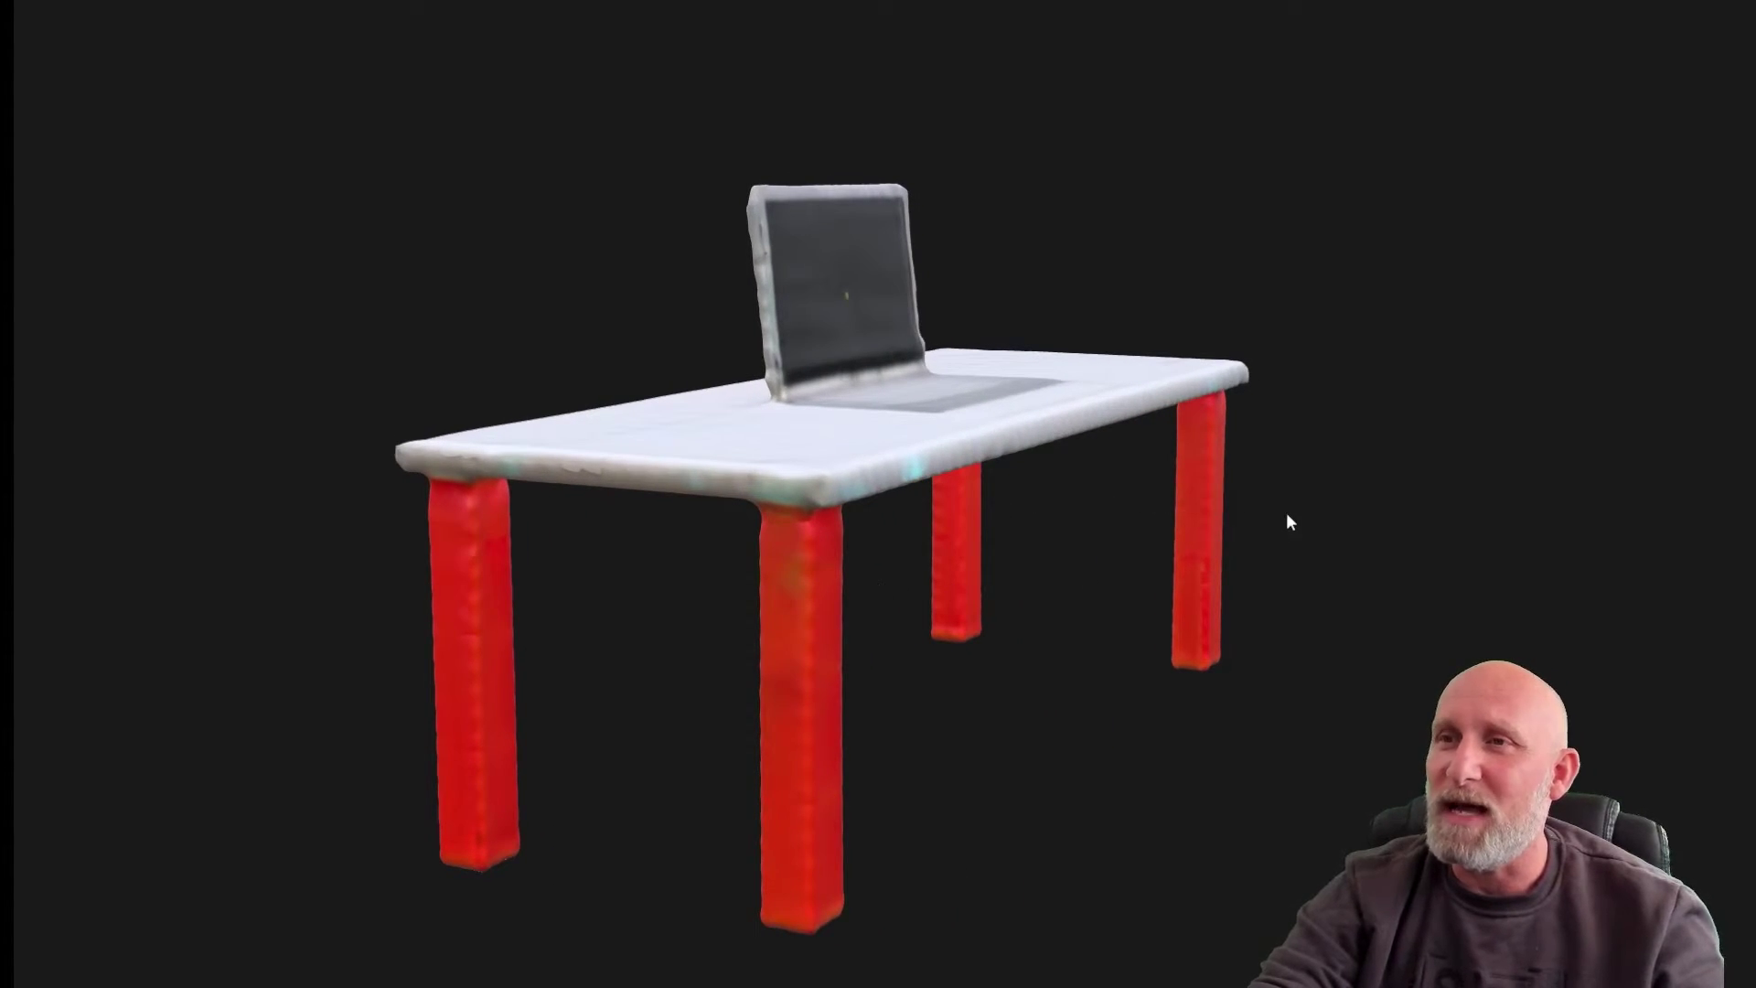
key("Escape")
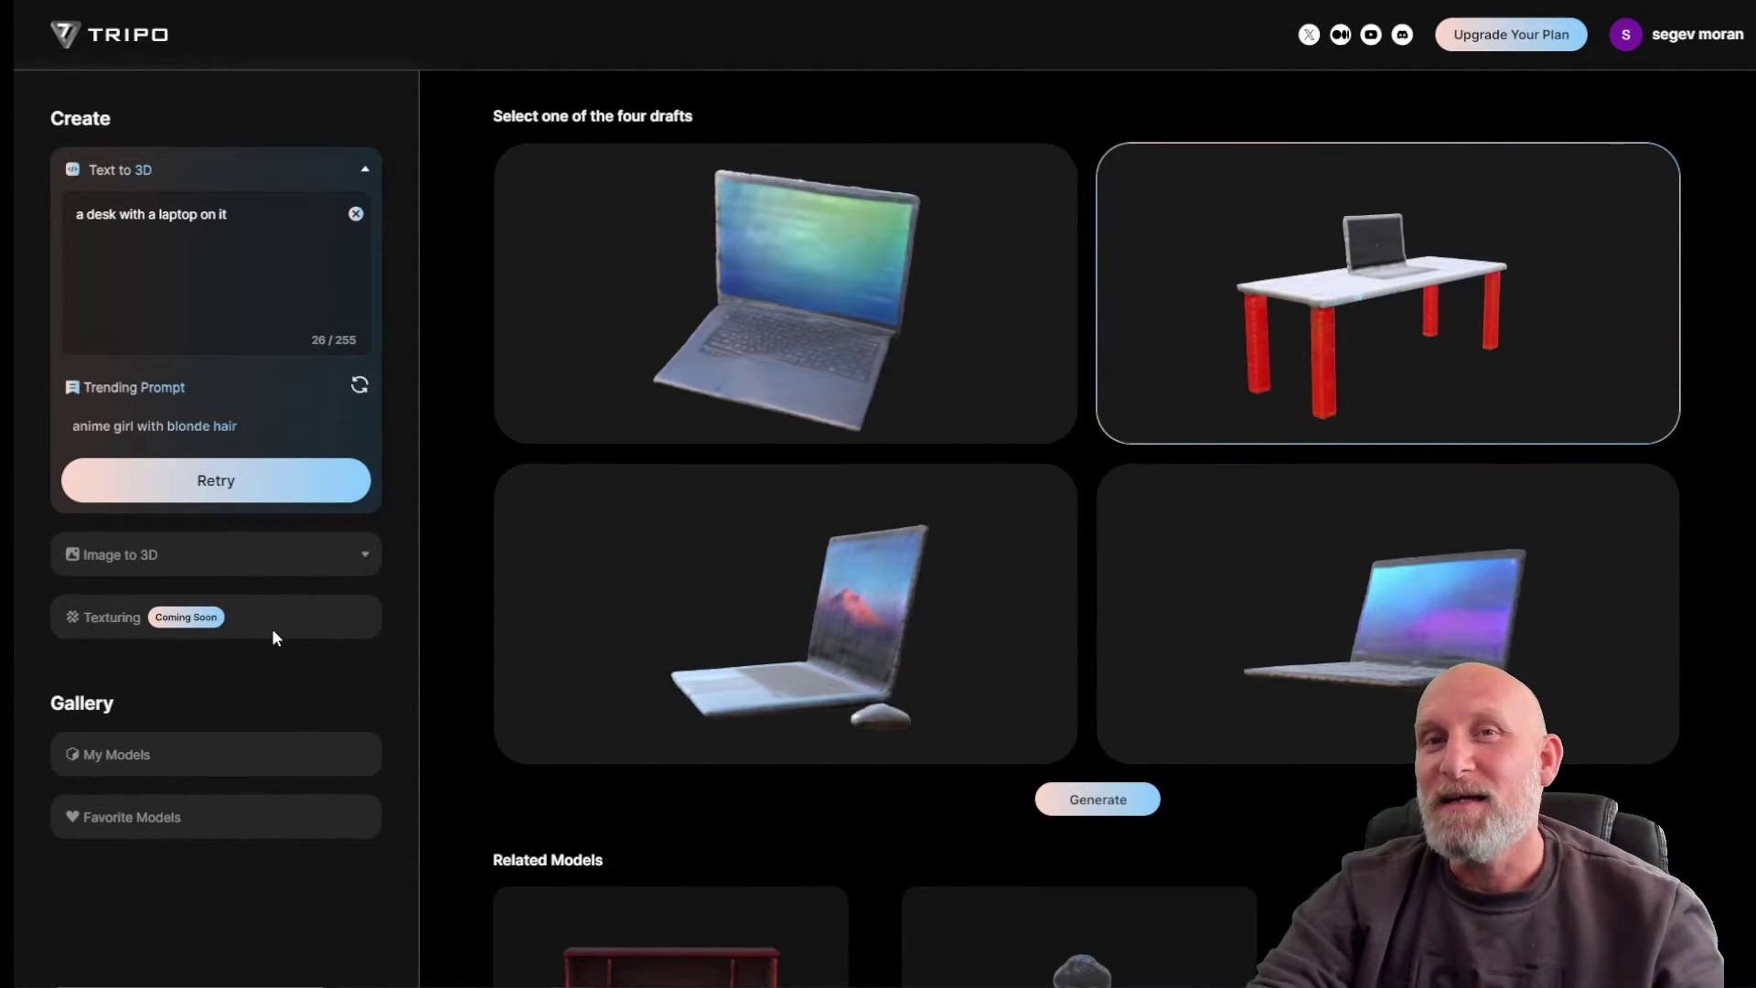
Step: Open Image to 3D, switch to Discord, and imagine with Midjourney "a cute little creature with big eyes and purple fur. reference for 3d modeling"
left_click(170, 549)
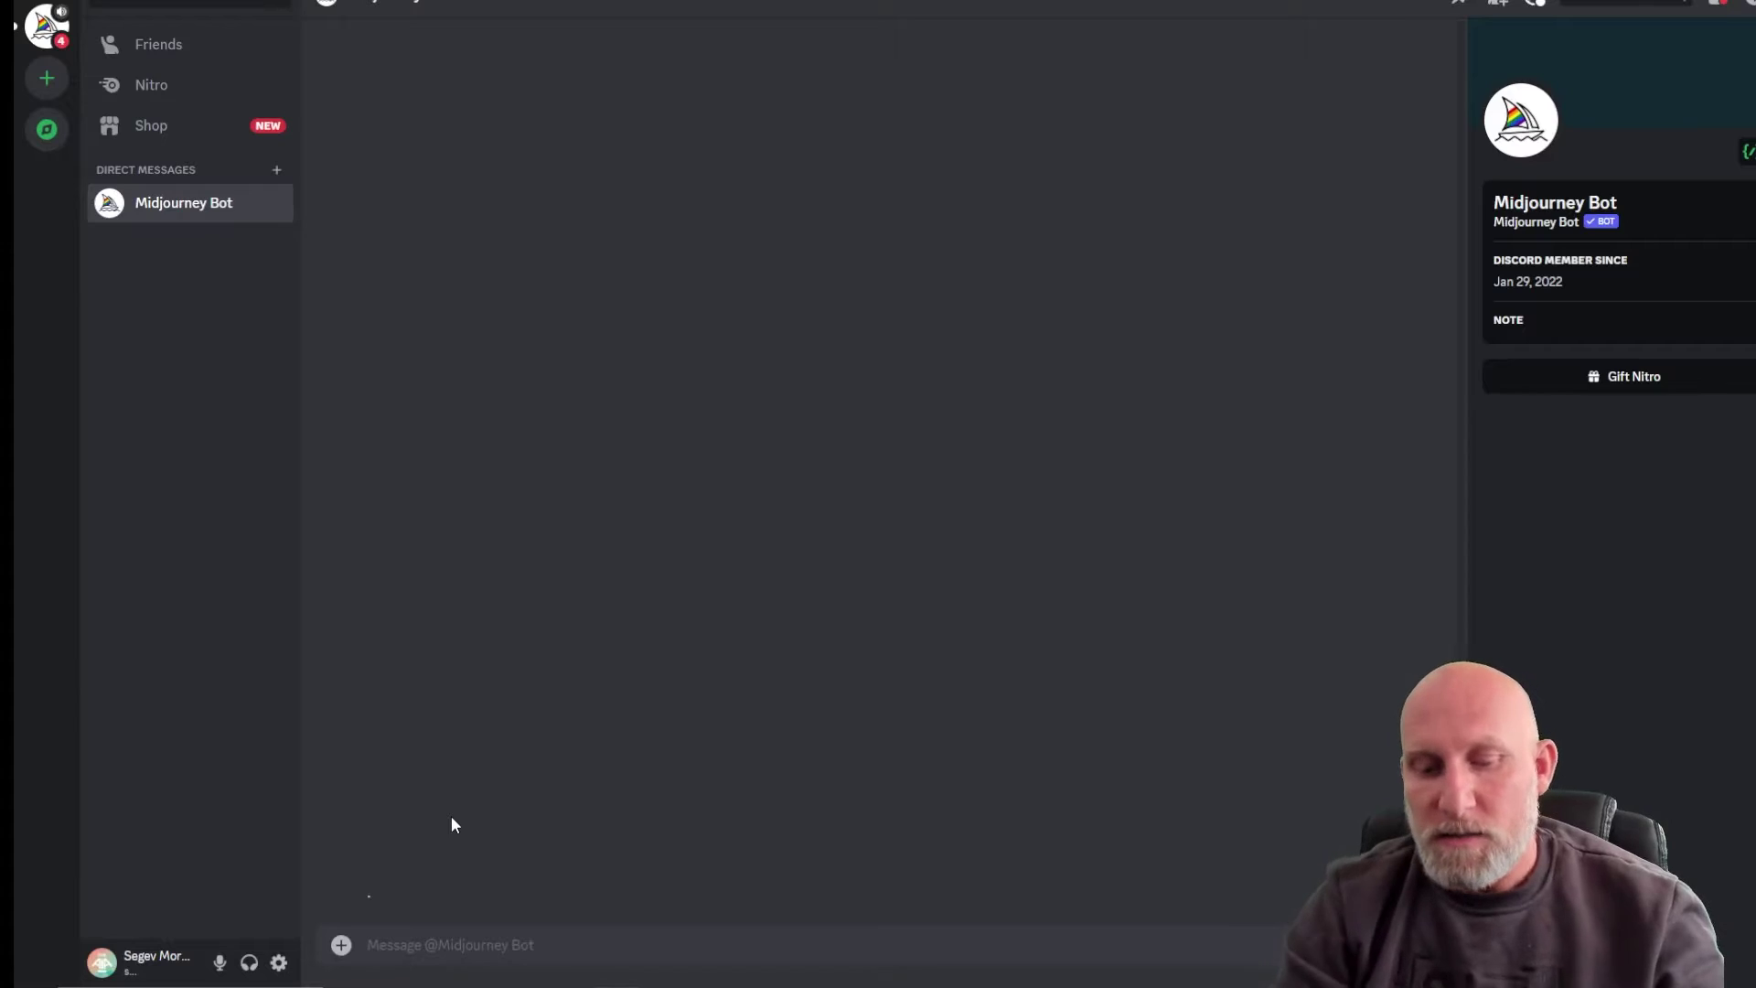
left_click(468, 943)
type("/imag")
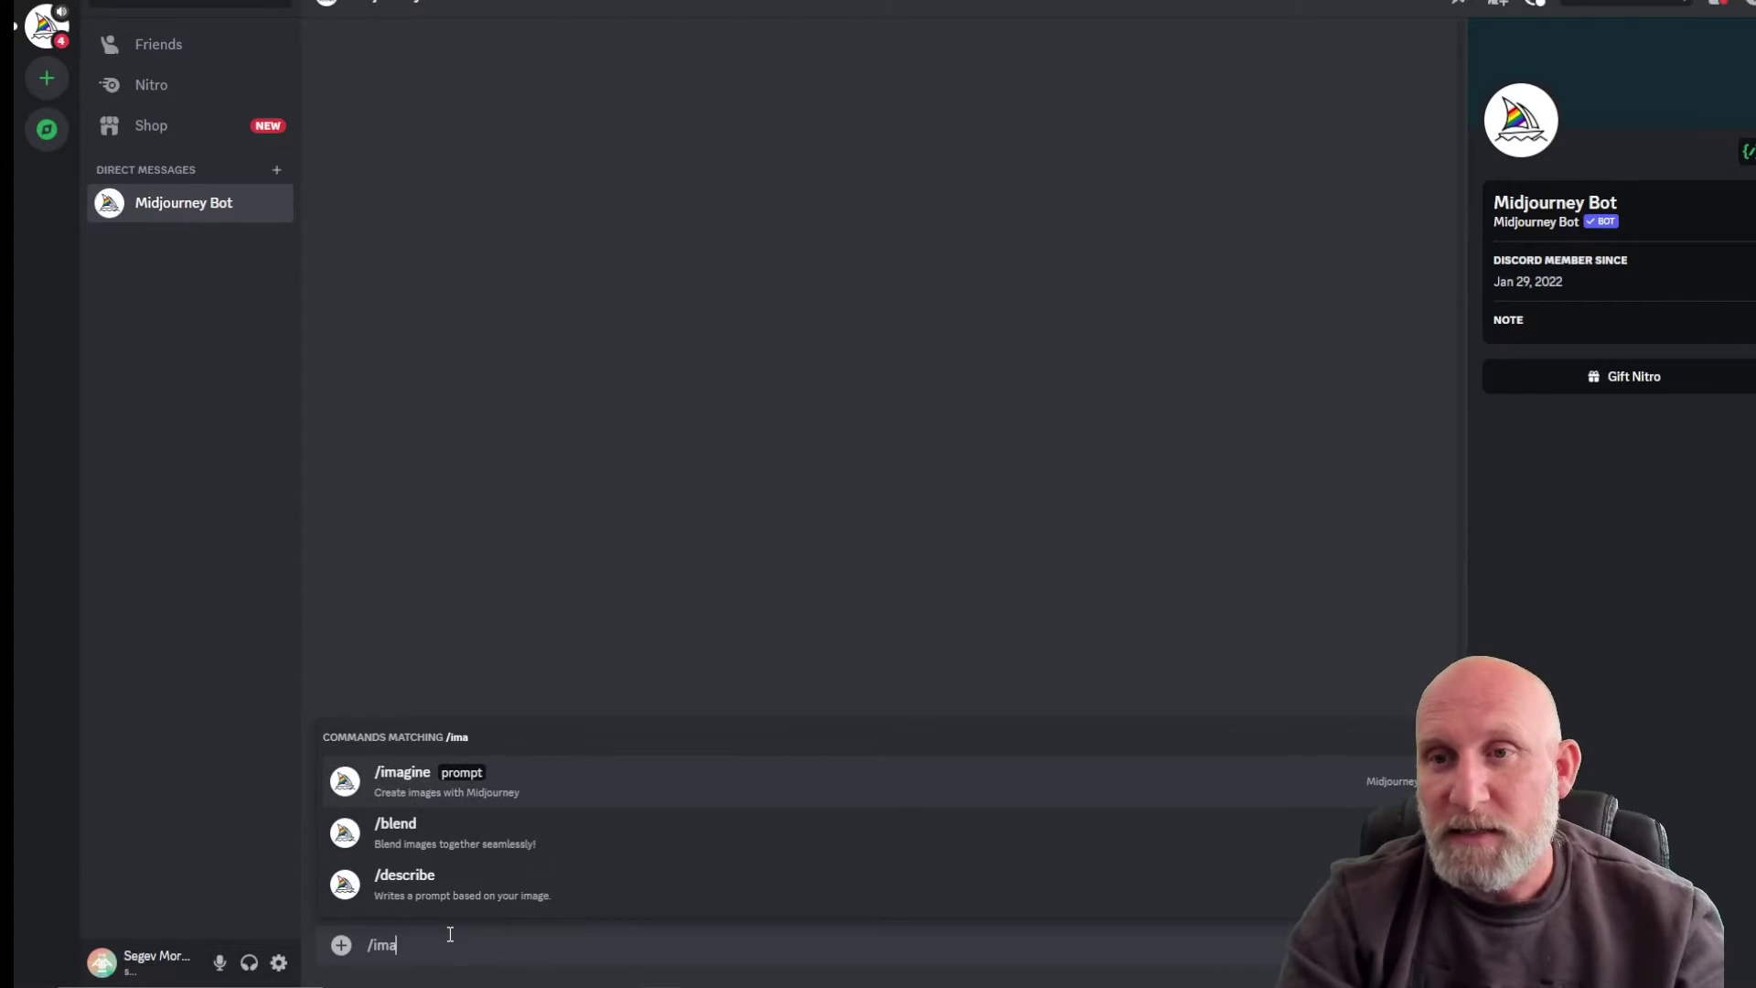
key("Tab")
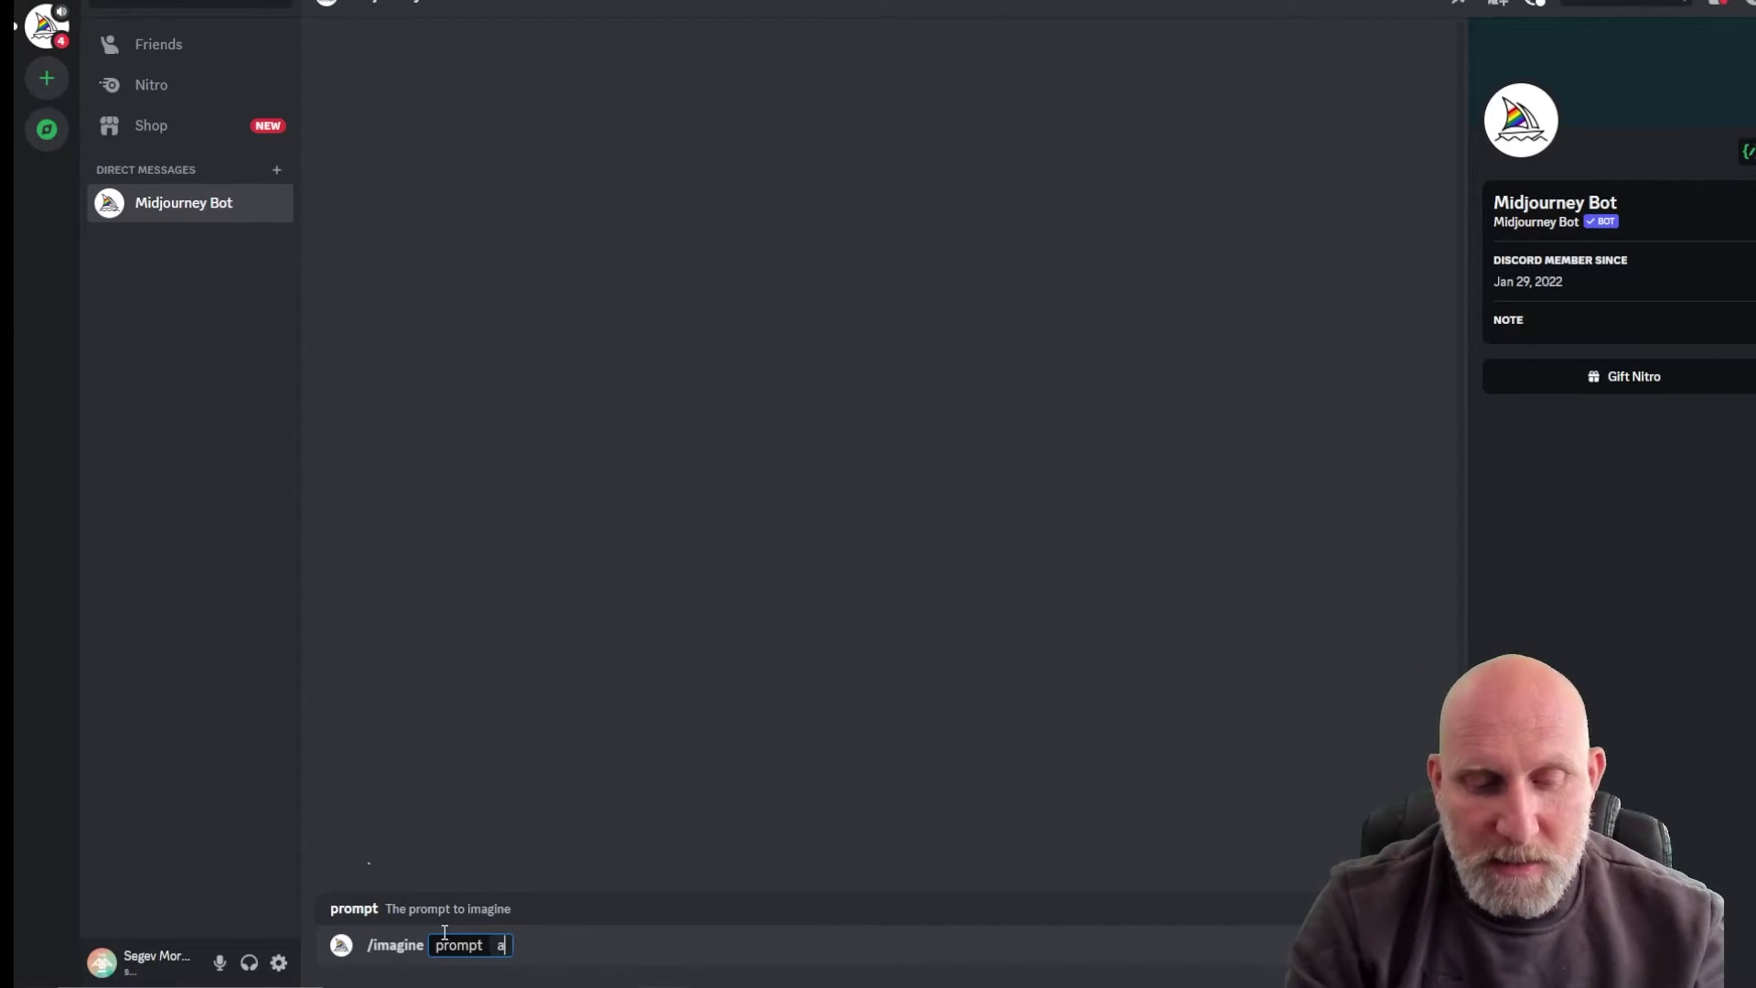
type("a cute little cre")
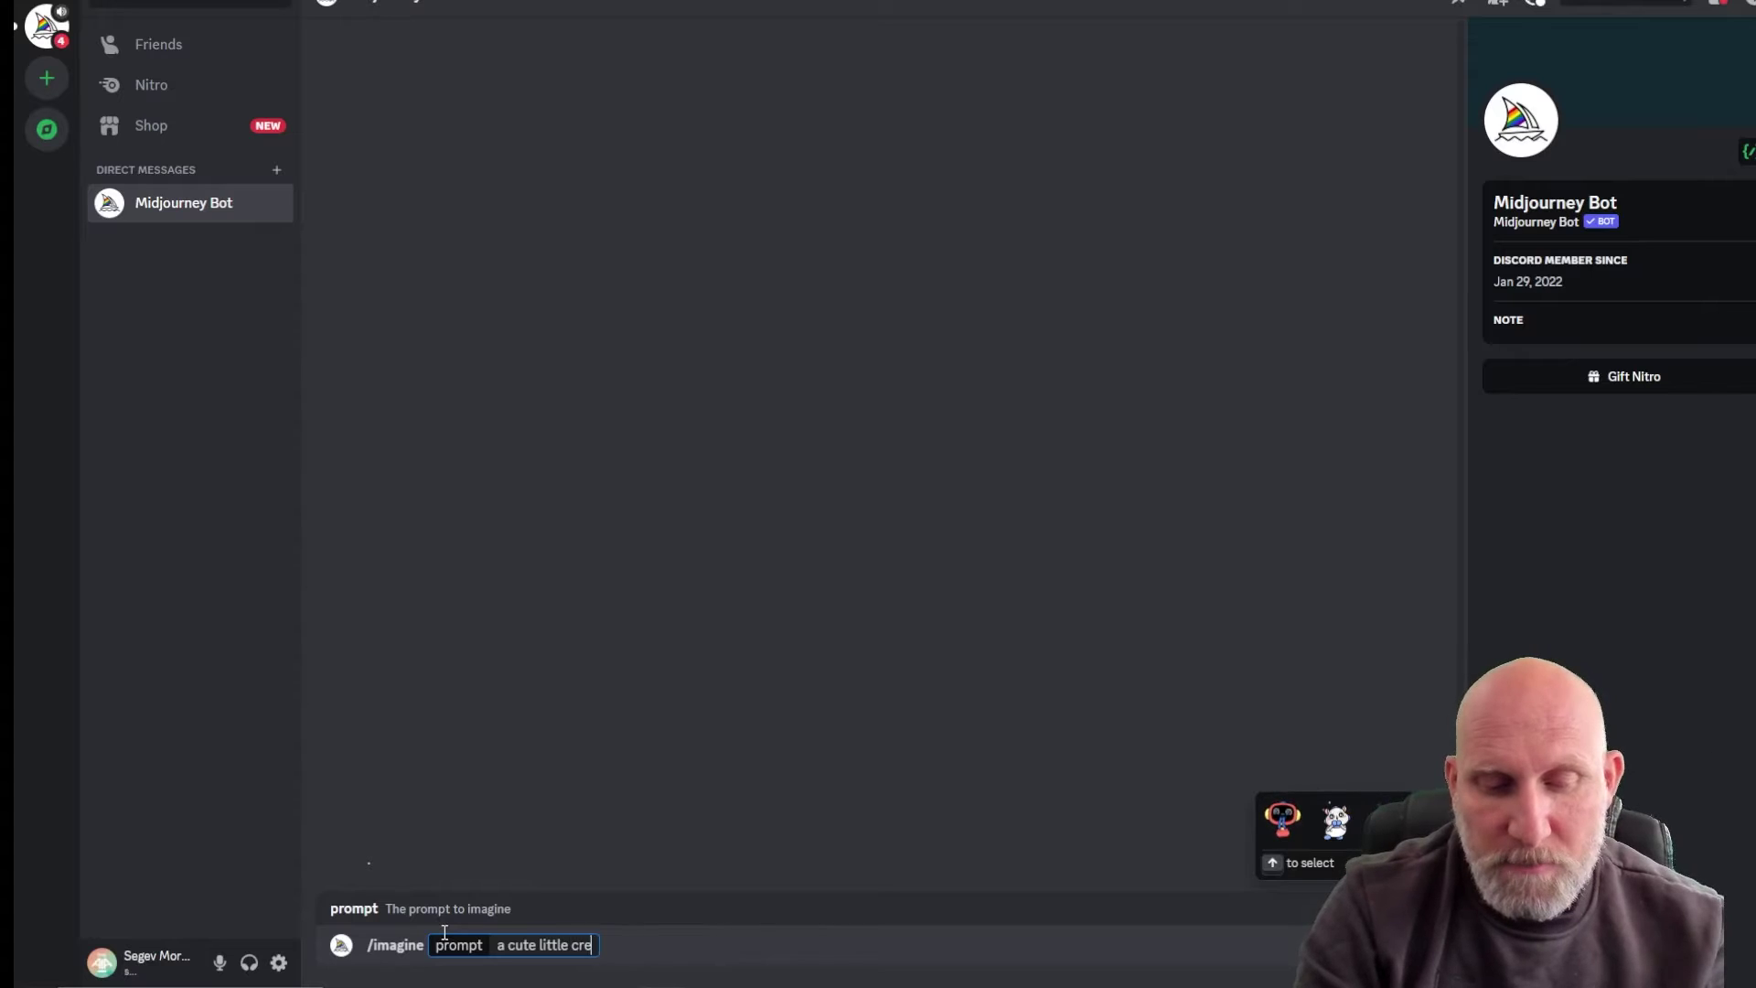
type("ature with big eyes and purple fur. reference for")
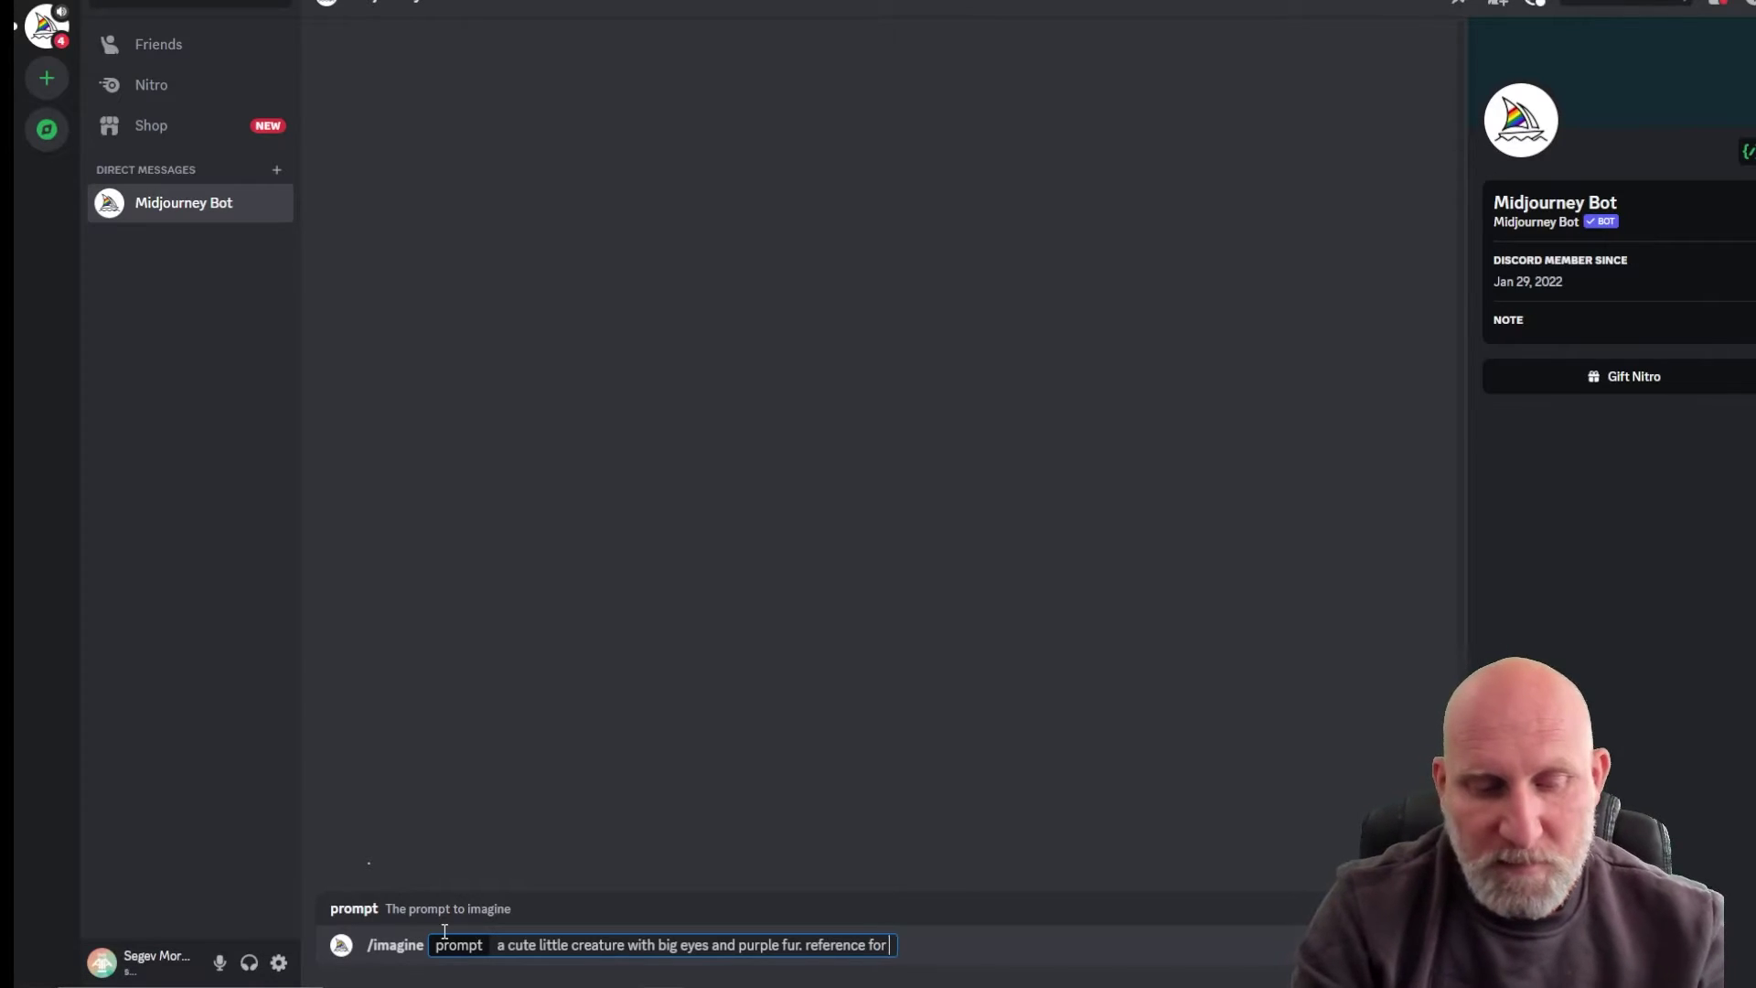
type("modeling")
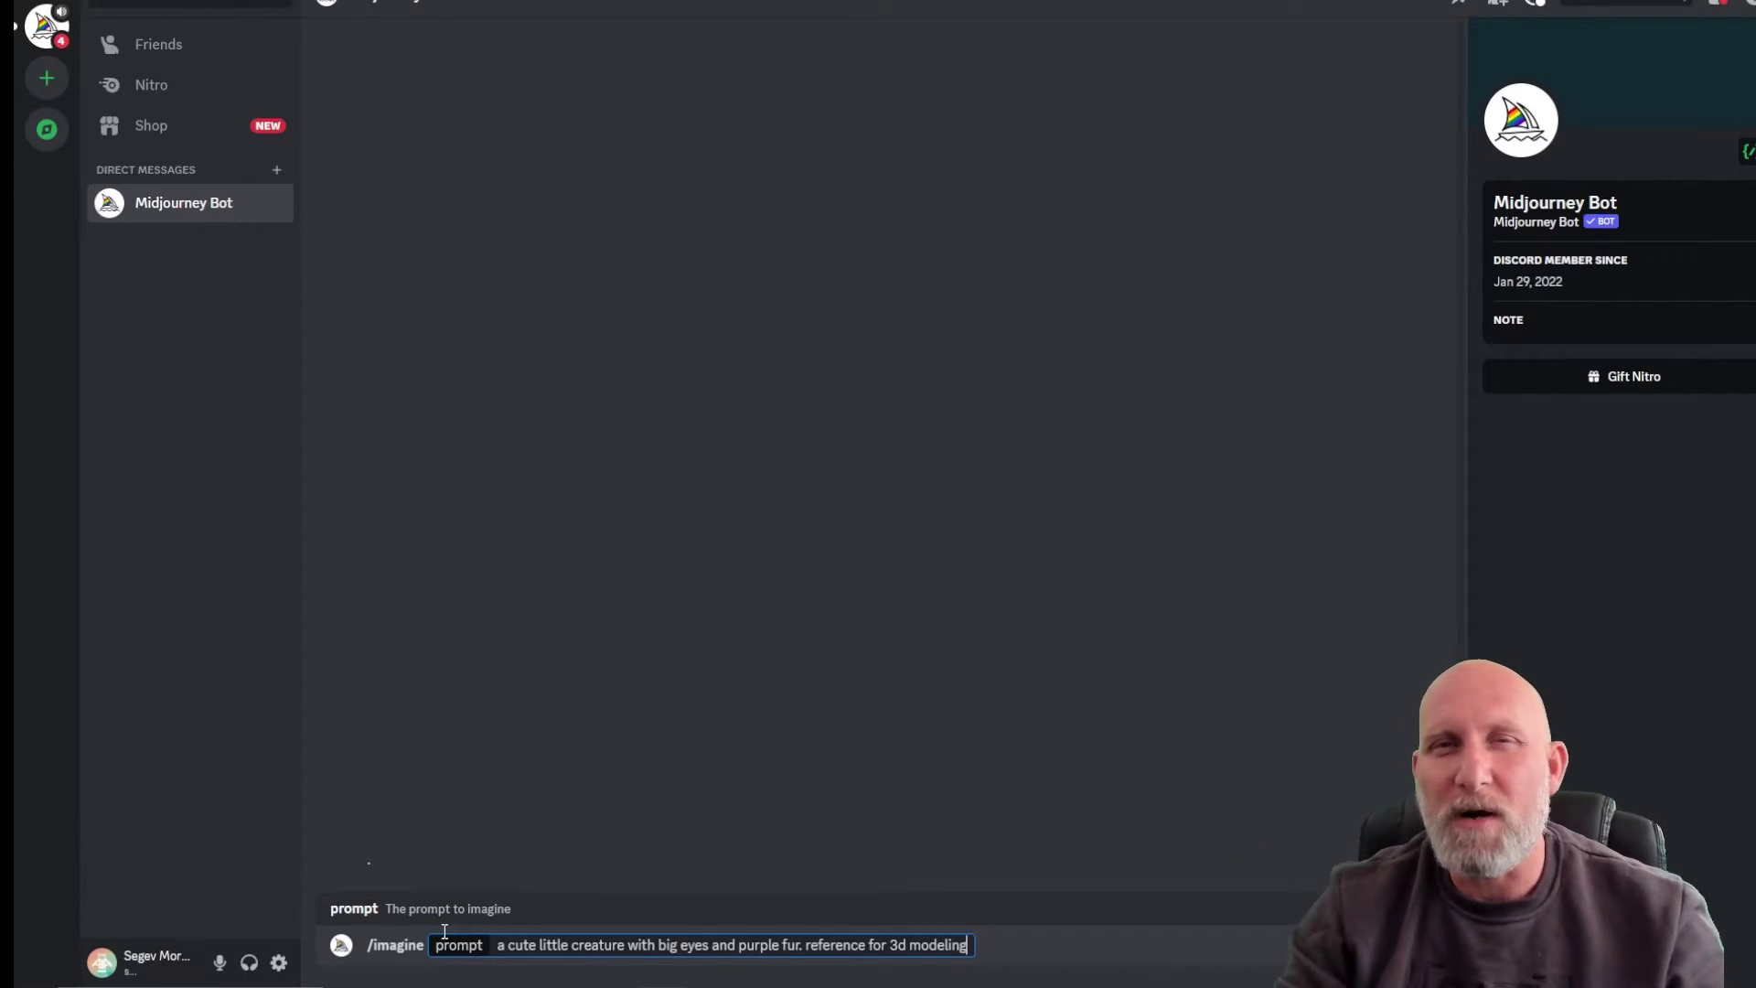
key("Return")
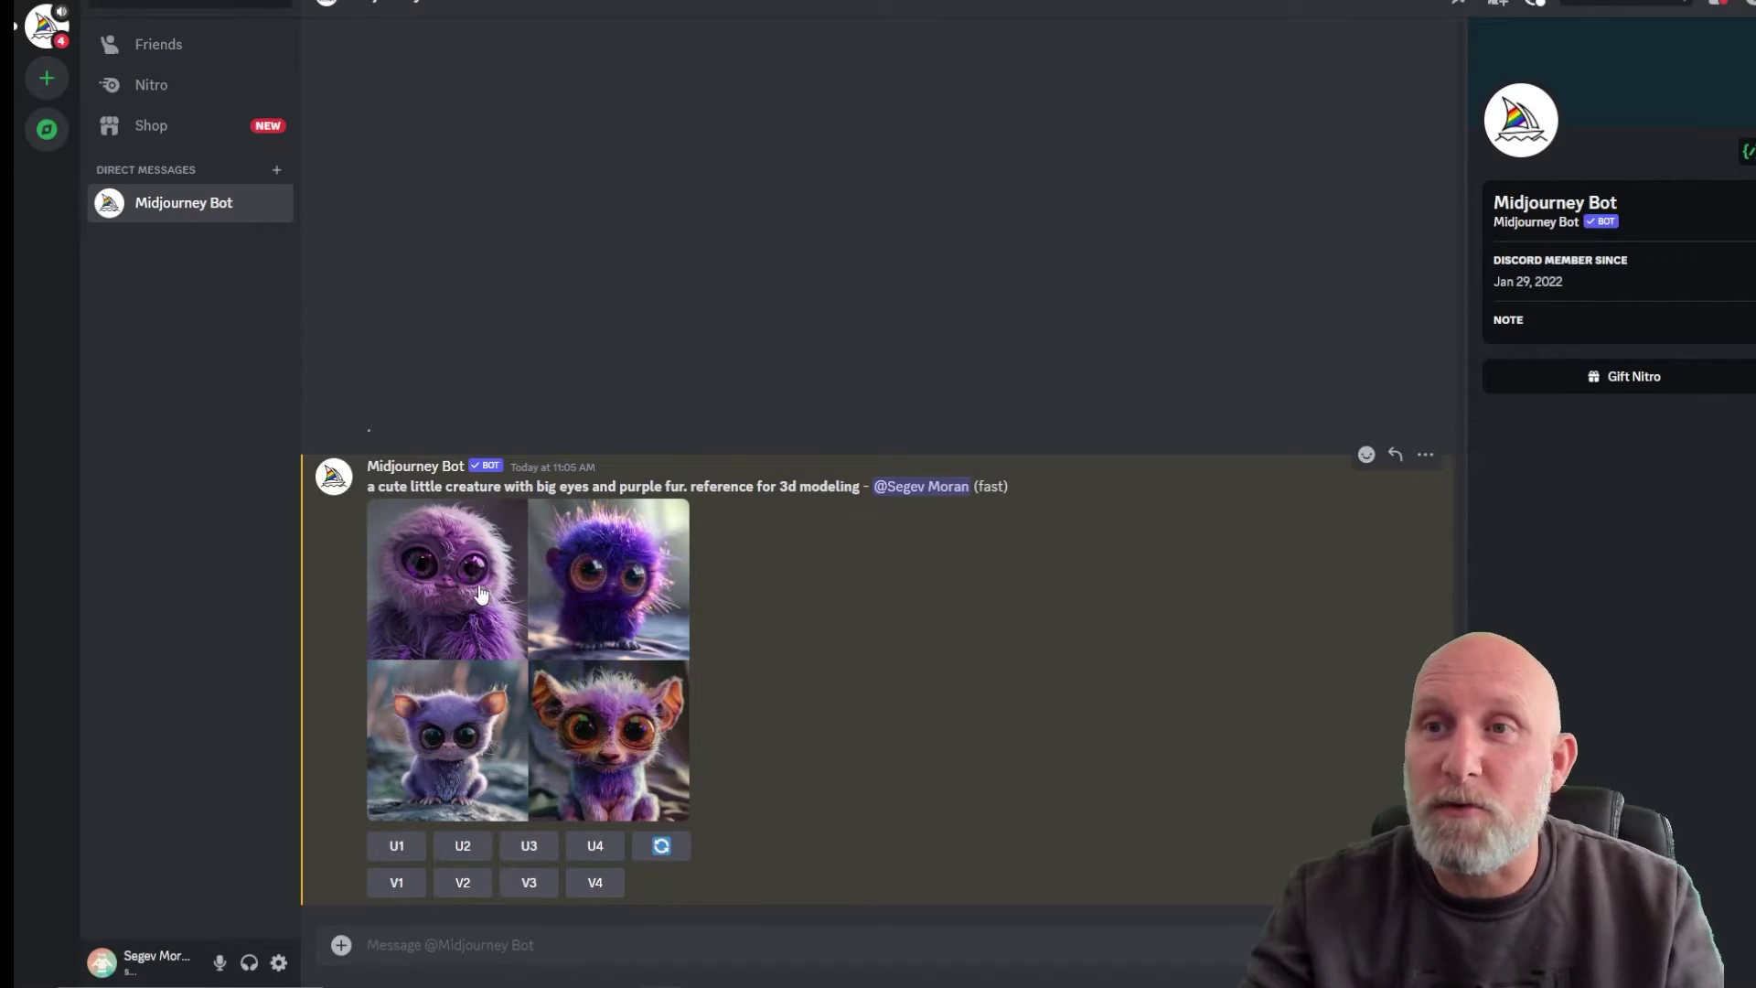
Step: Look over the enlarged creature images, and copy their prompt line into a new /imagine command
left_click(482, 595)
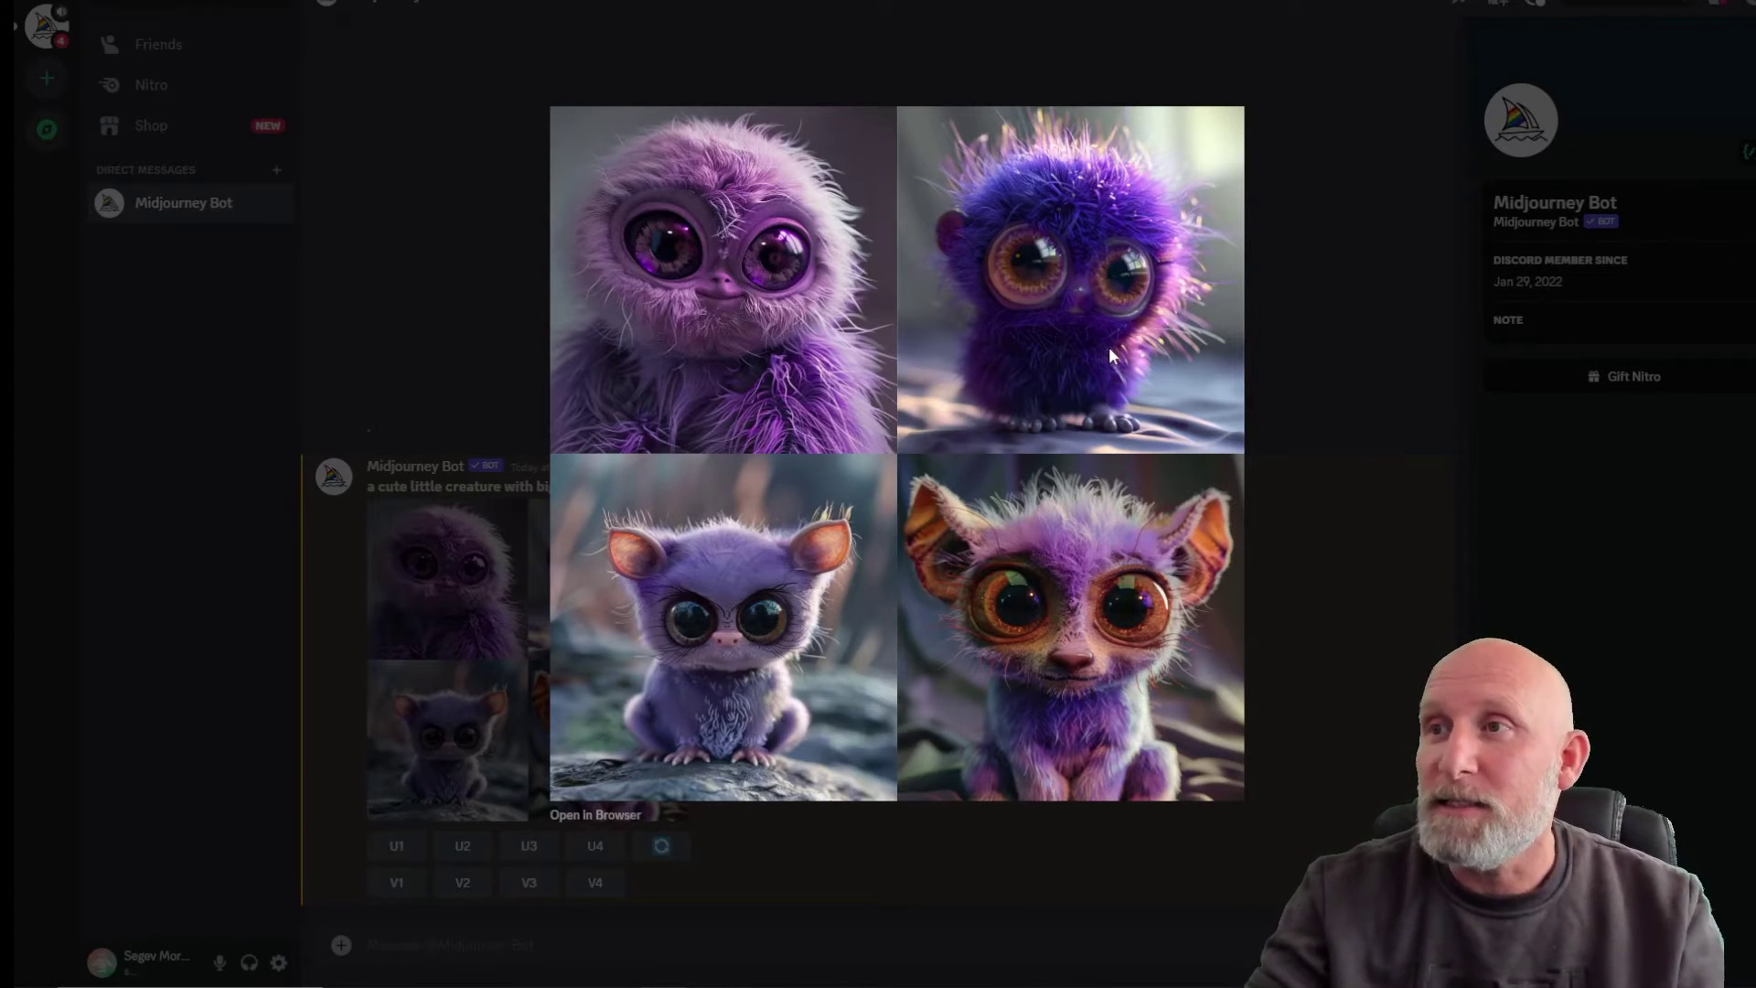
key("Escape")
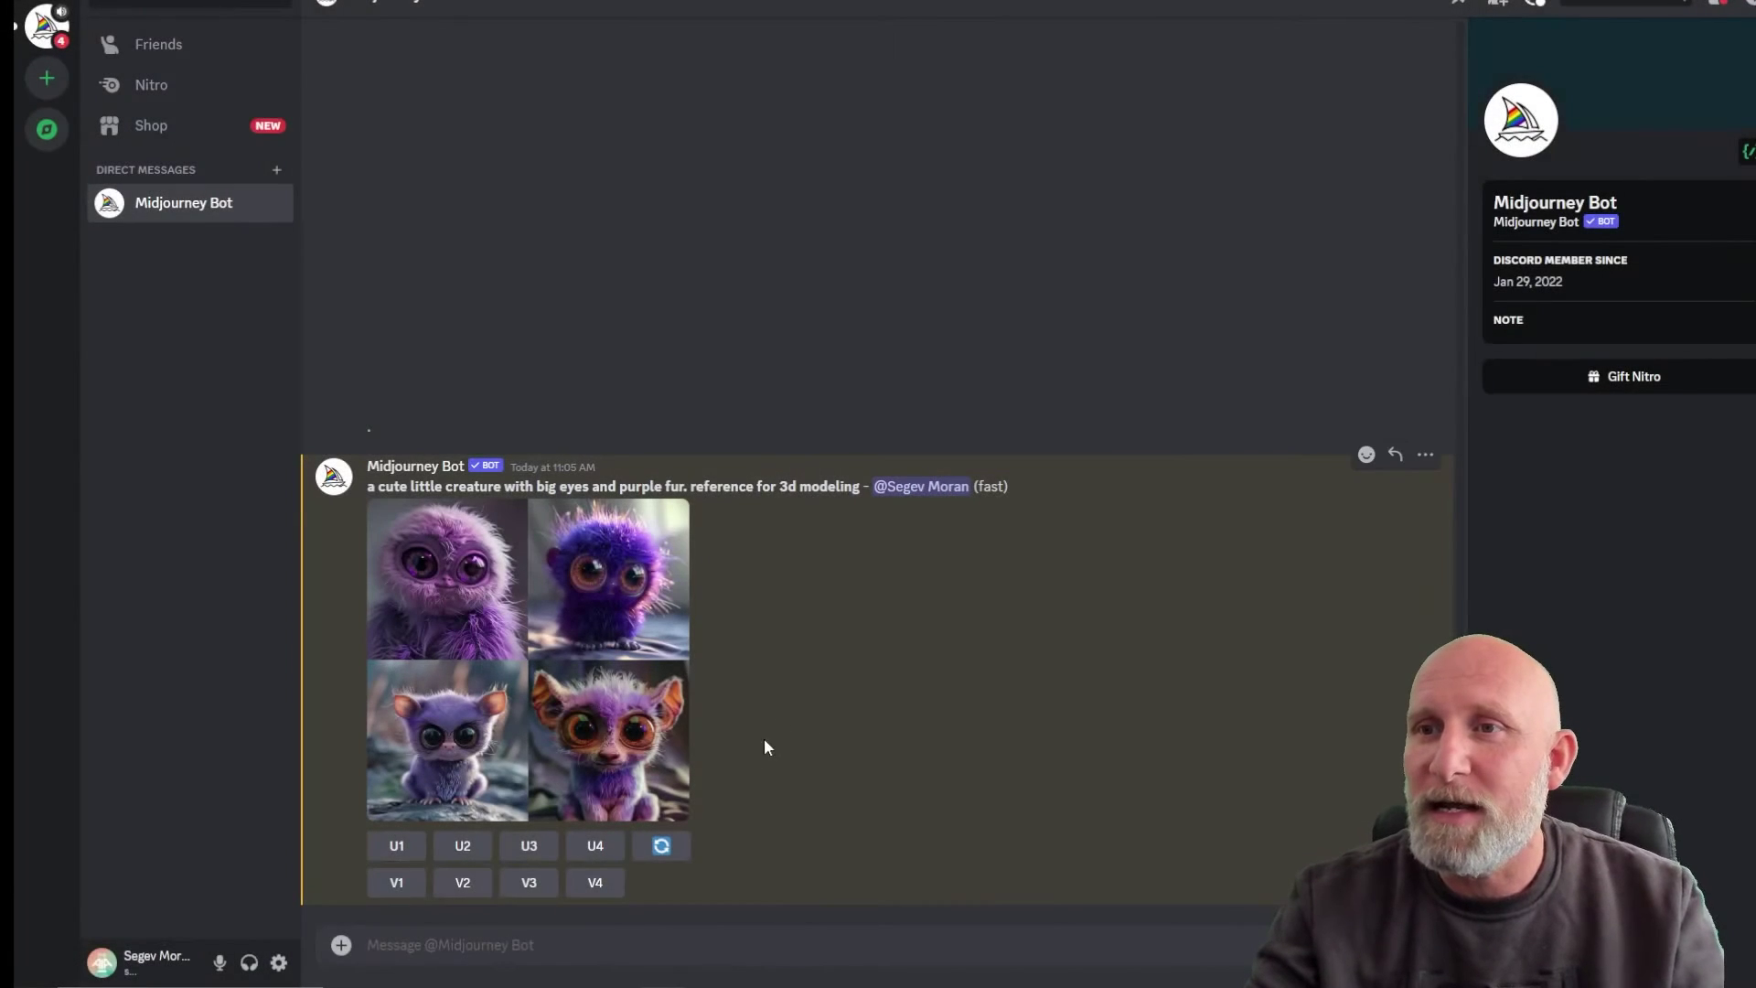
triple_click(807, 486)
key("ctrl+c")
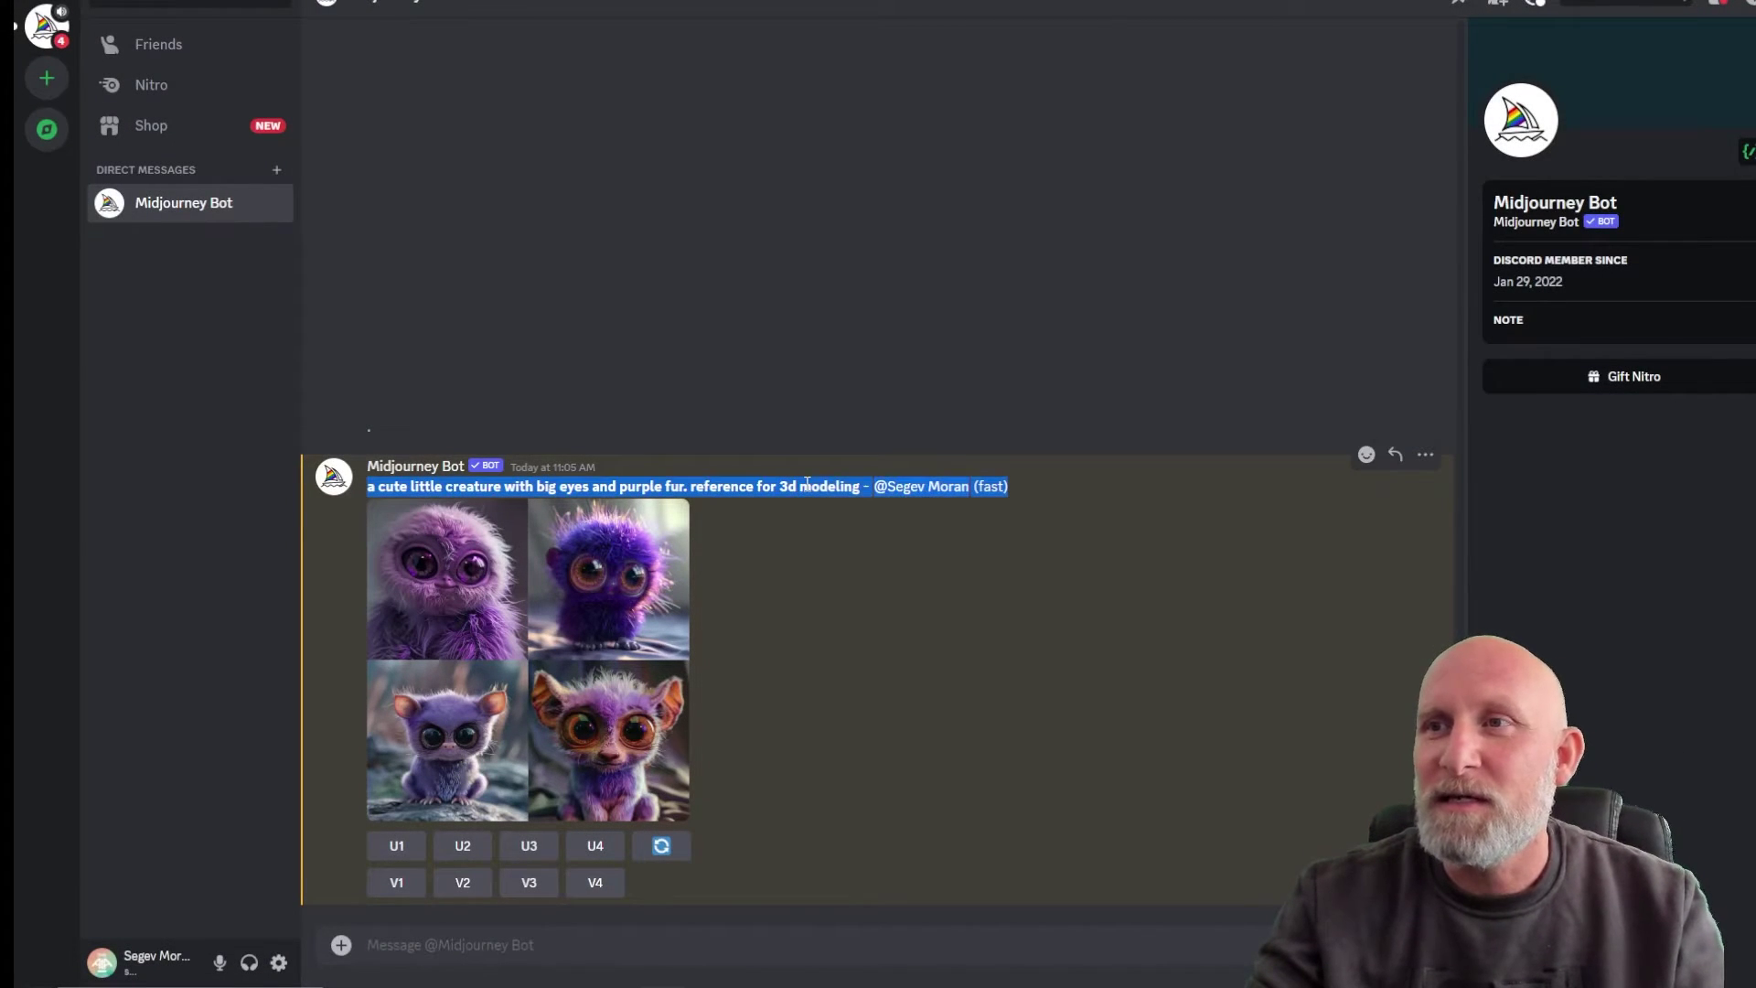
left_click(539, 933)
type("/ima")
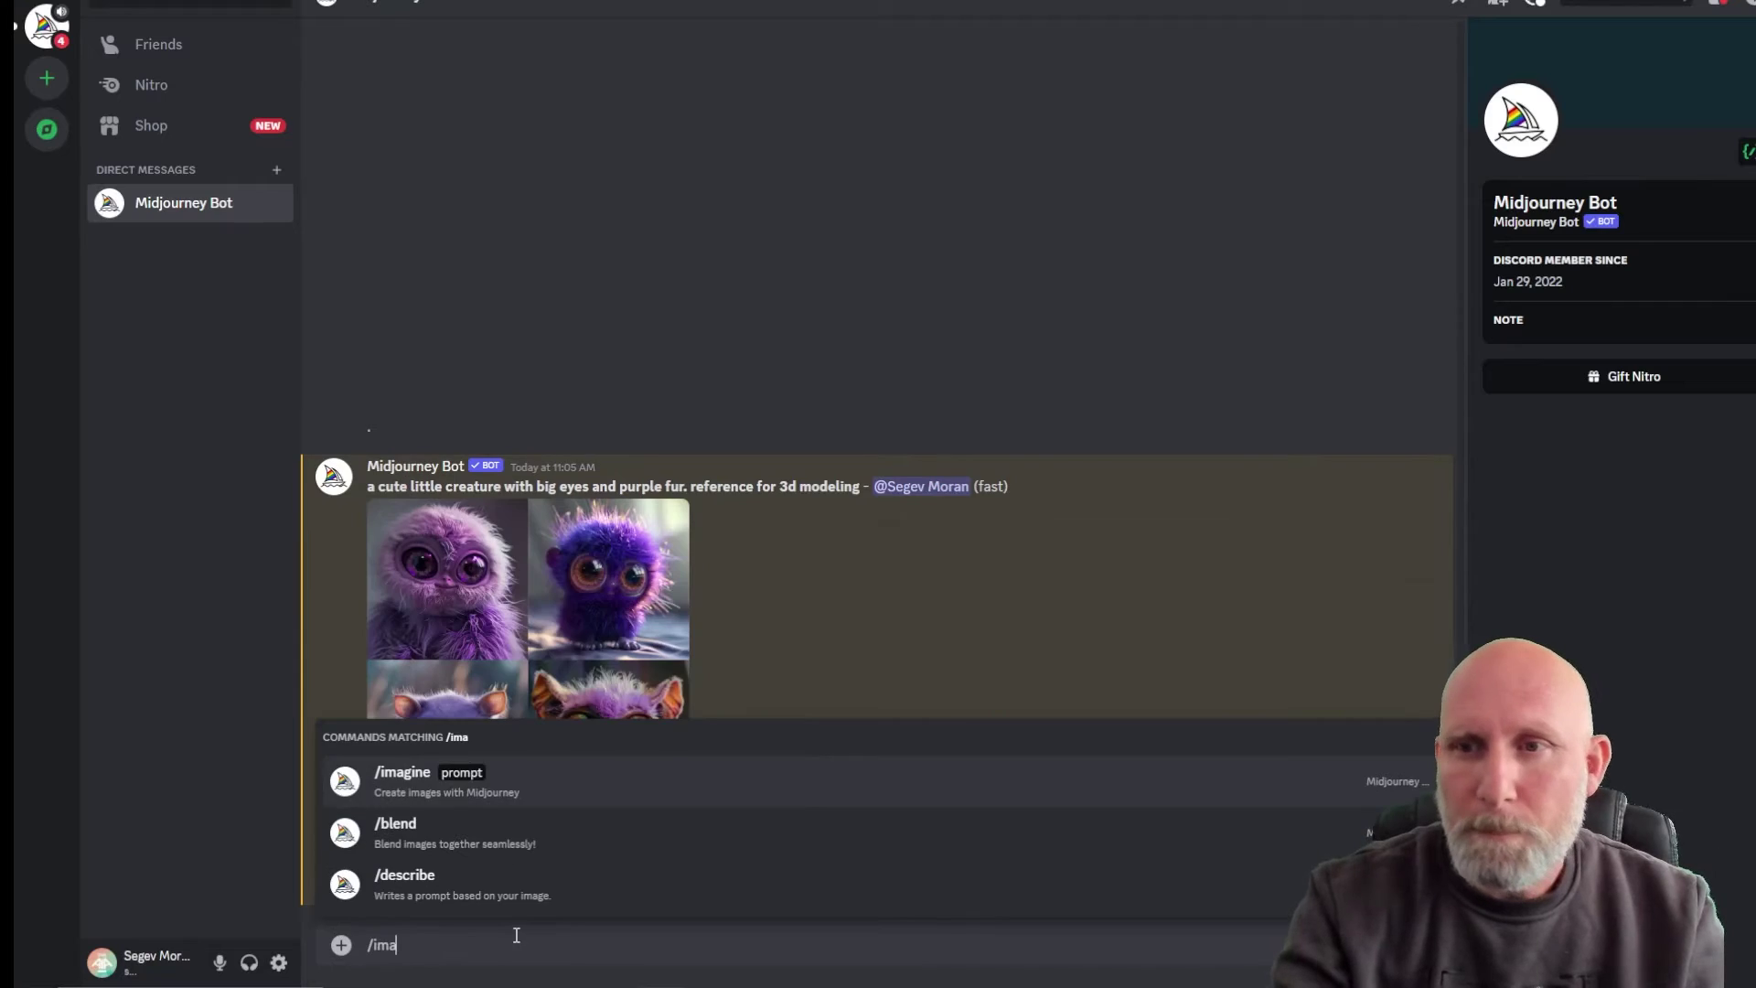
key("Tab")
key("ctrl+v")
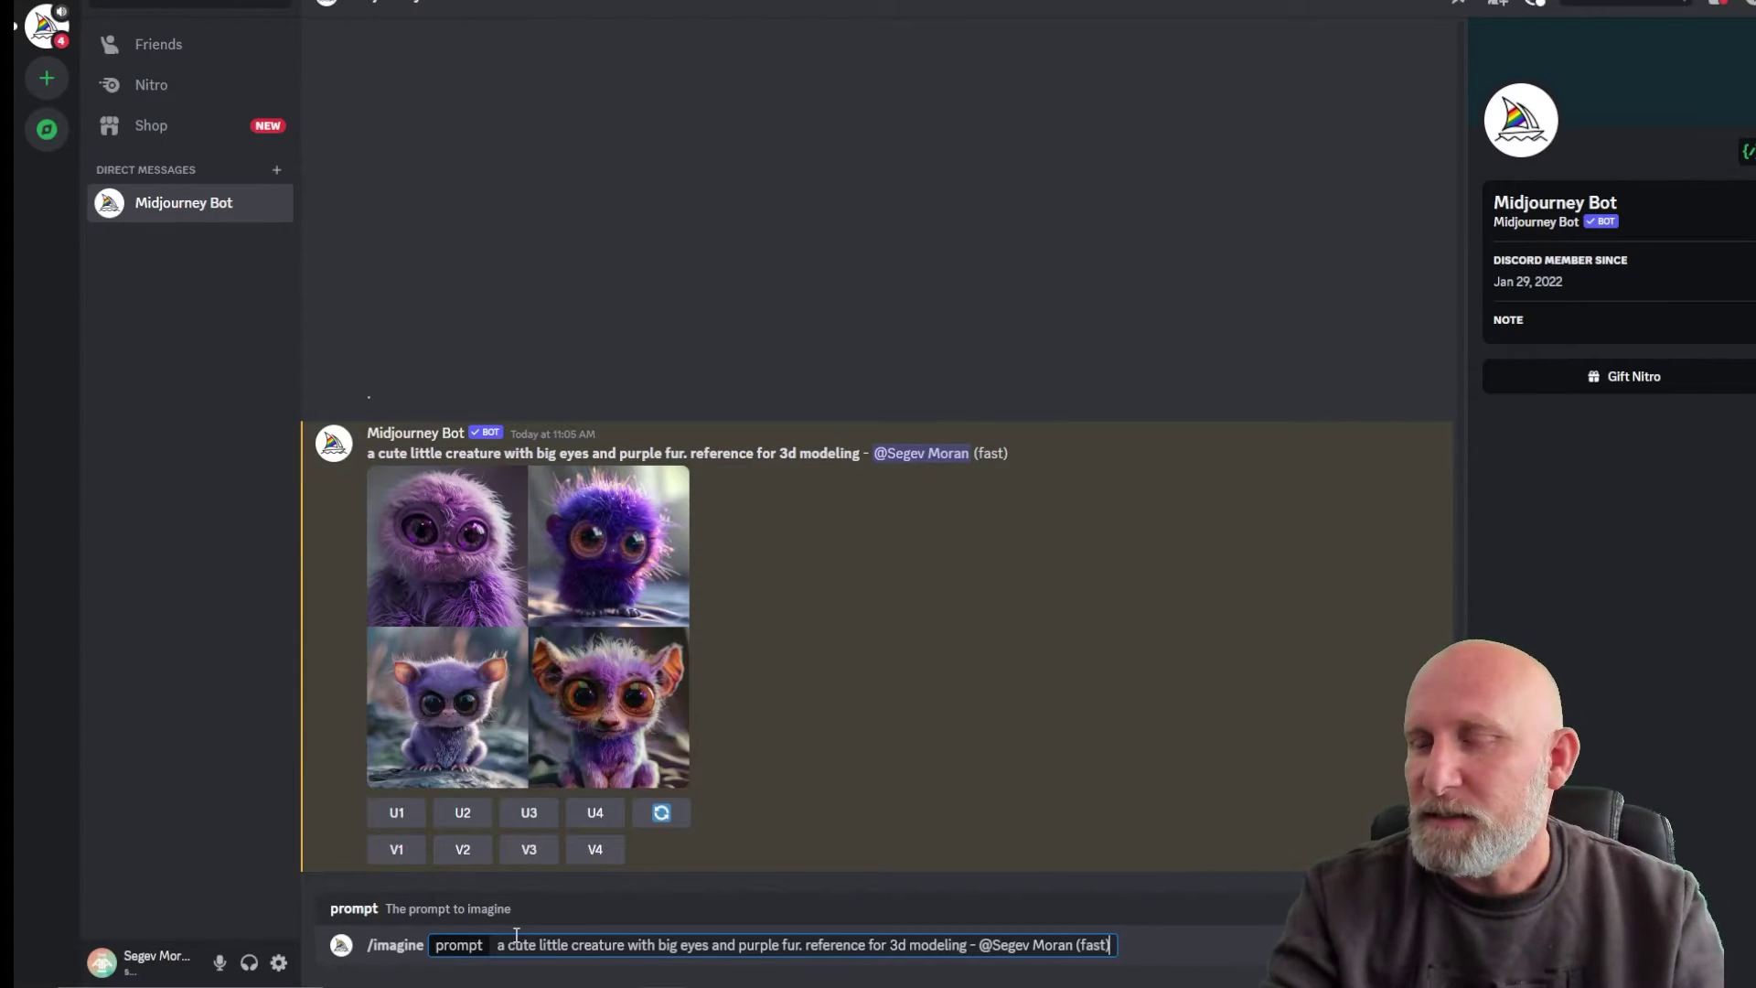
Step: Remove the username mention and the "(fast)" tag from the end of the pasted prompt
key("BackSpace")
key("BackSpace")
key("BackSpace")
key("BackSpace")
key("BackSpace")
key("BackSpace")
key("BackSpace")
key("BackSpace")
key("BackSpace")
key("BackSpace")
key("BackSpace")
key("BackSpace")
key("BackSpace")
key("BackSpace")
key("BackSpace")
key("BackSpace")
key("BackSpace")
key("BackSpace")
key("BackSpace")
key("BackSpace")
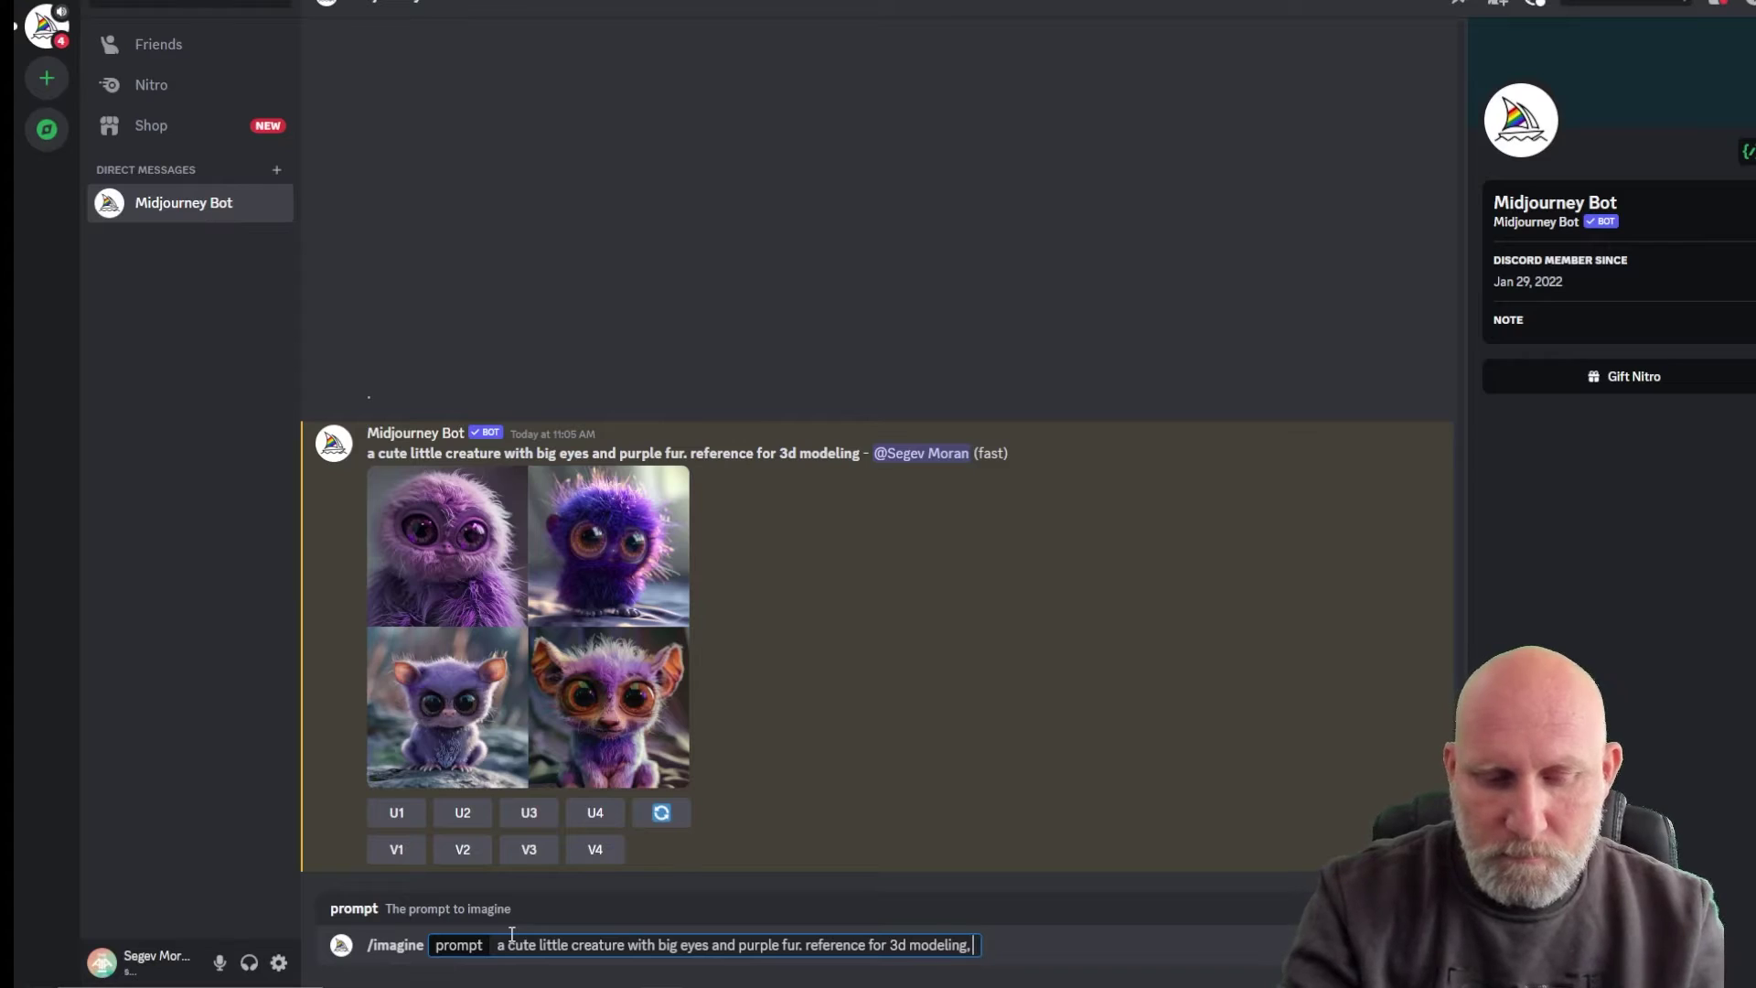
Step: Extend the prompt with "white background", replacing the first wording about no background, and generate the images
type("no backgound")
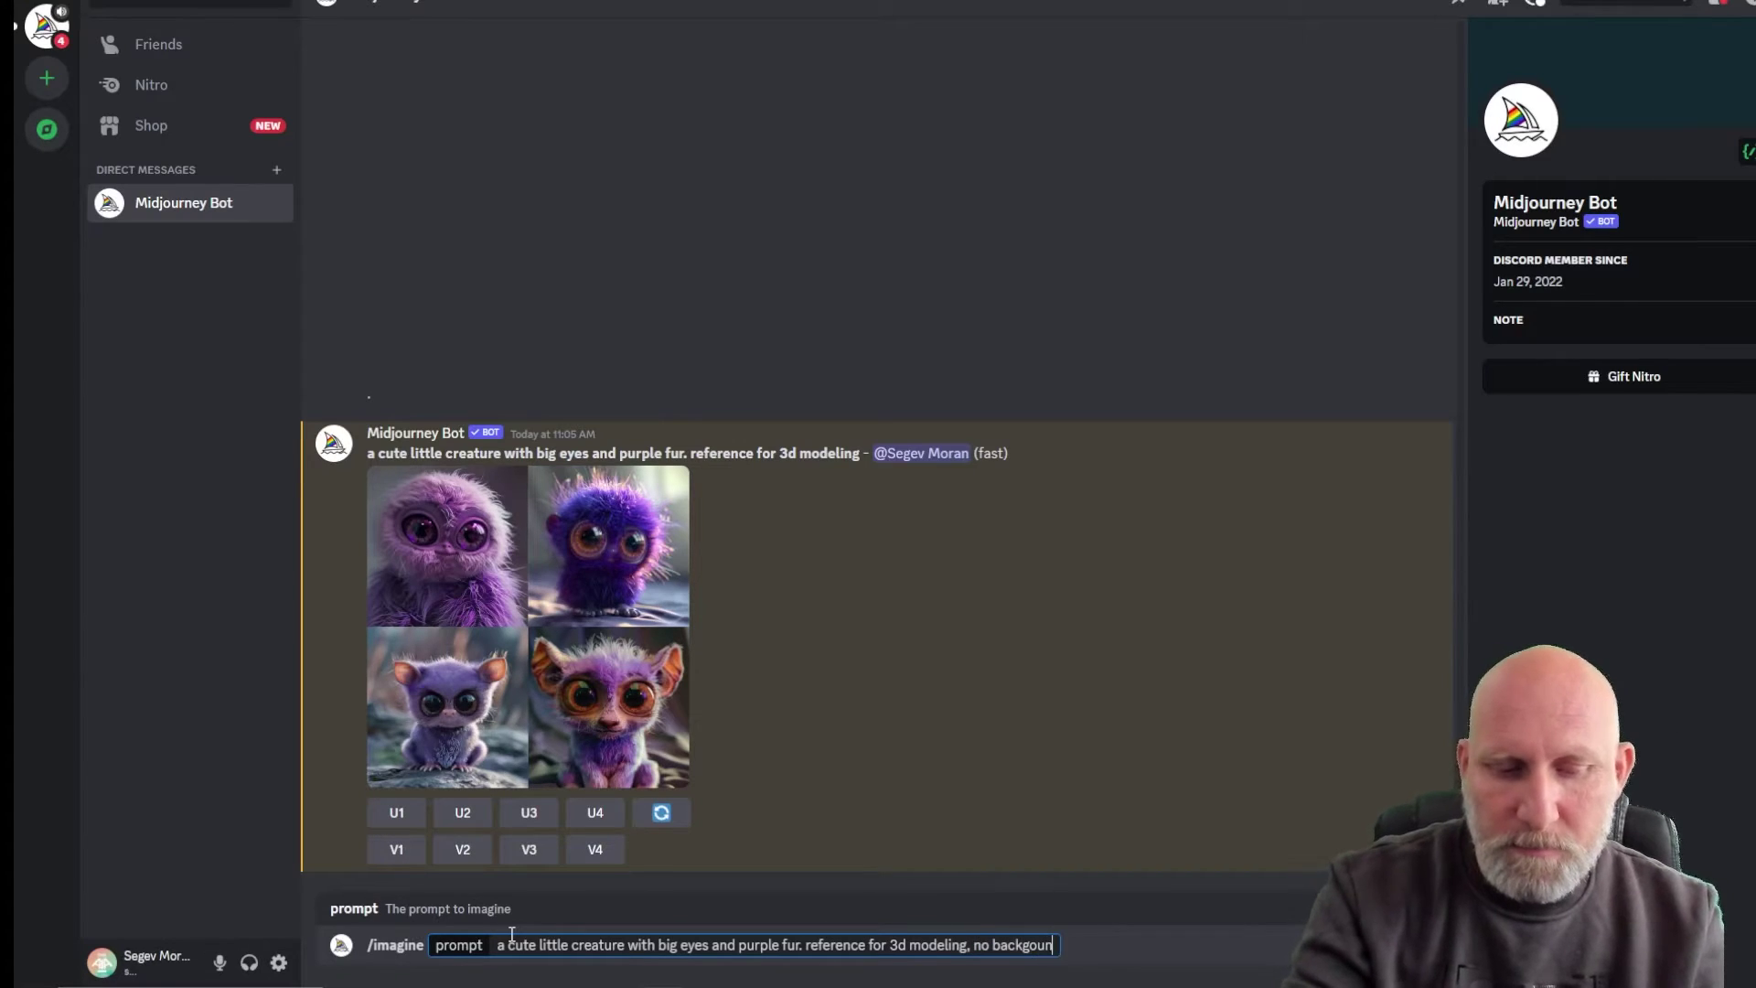
key("ctrl+shift+Left")
key("ctrl+shift+Left")
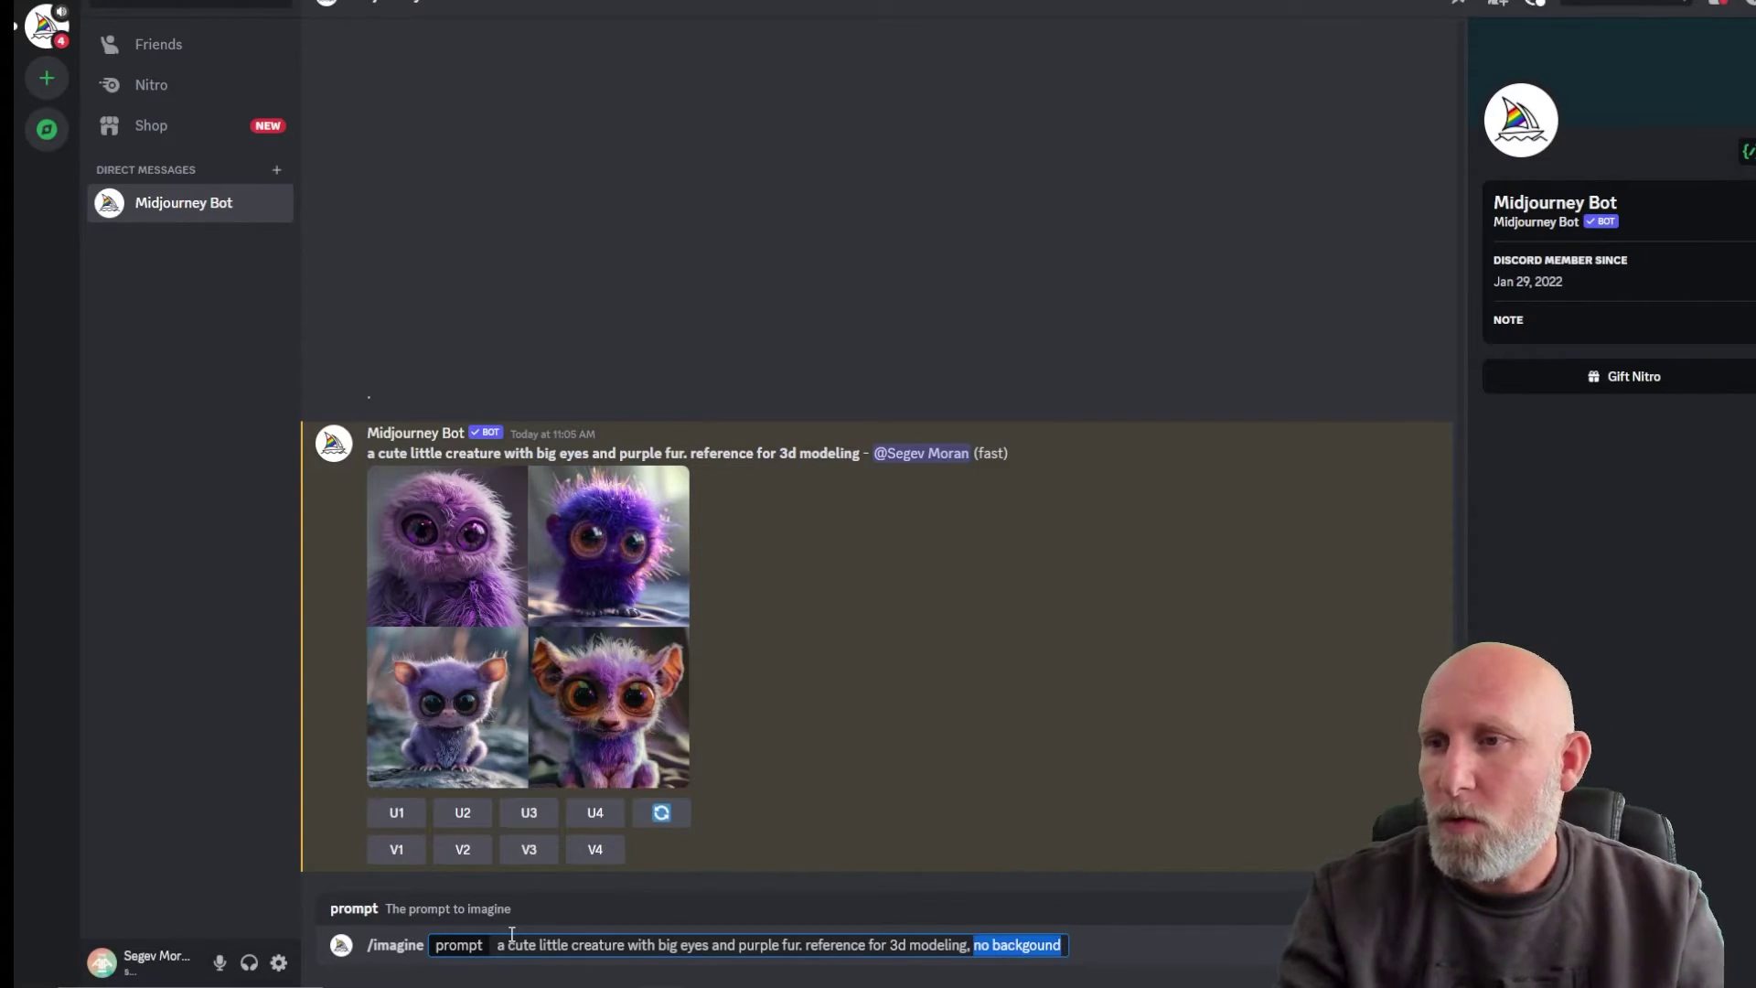
type("white backgour")
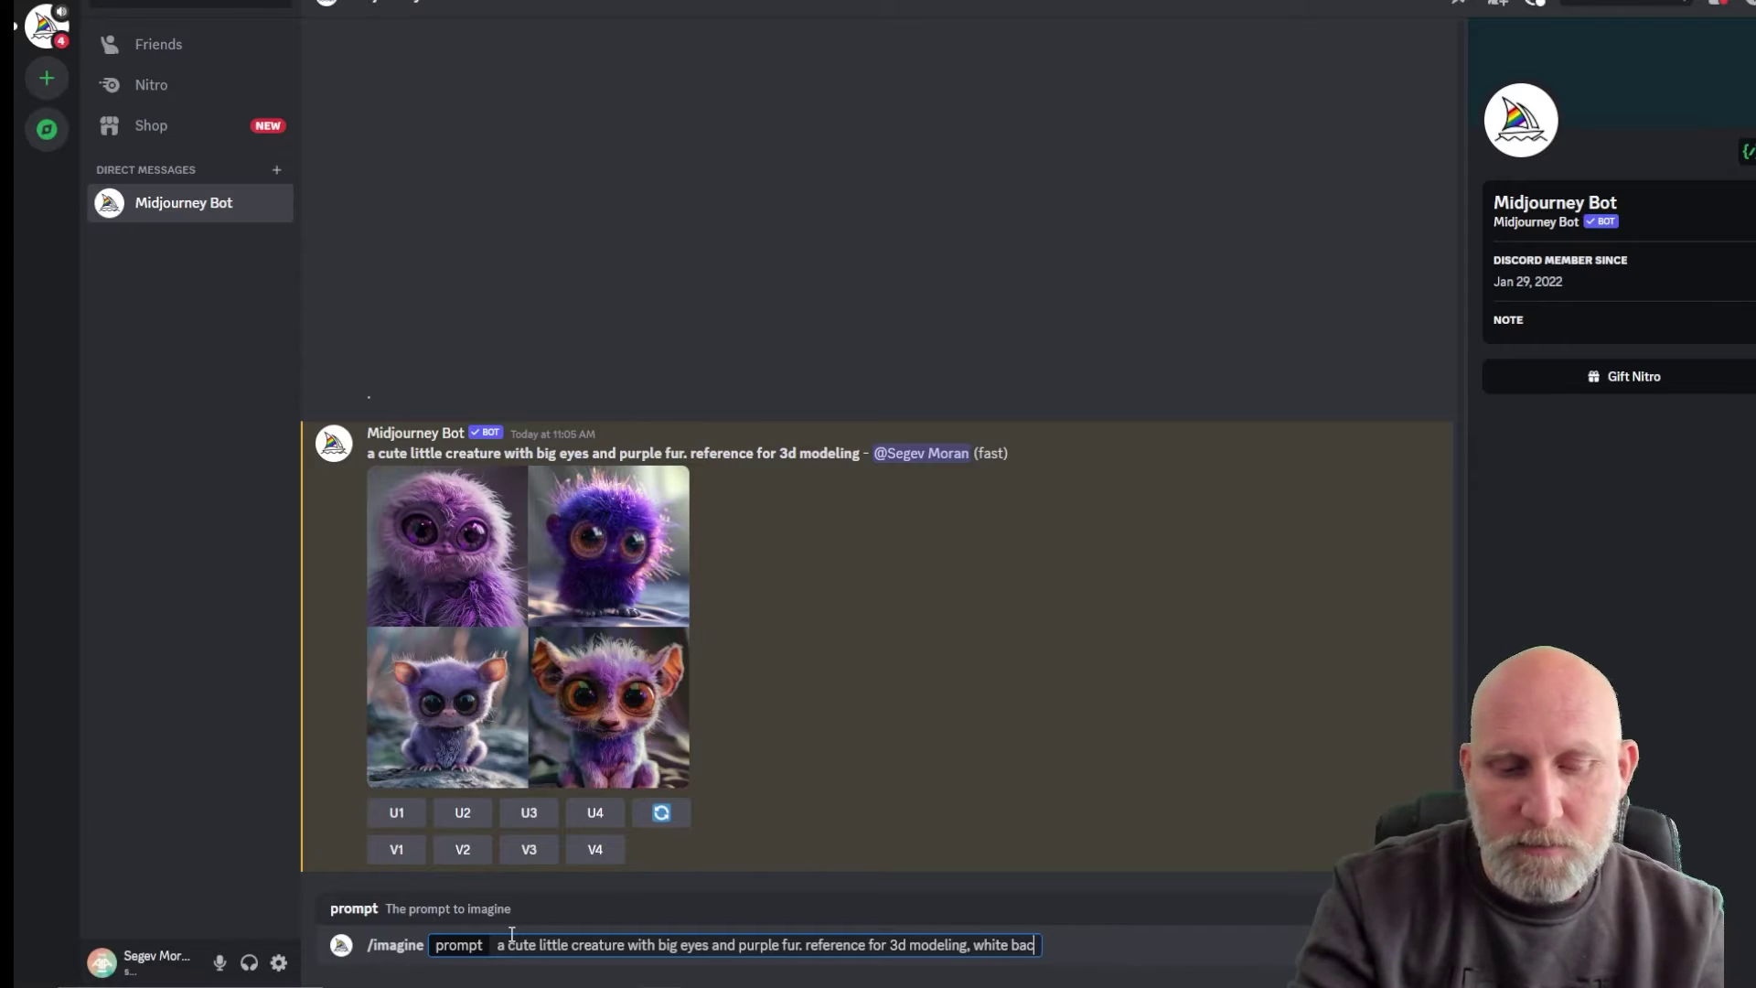
type("nd")
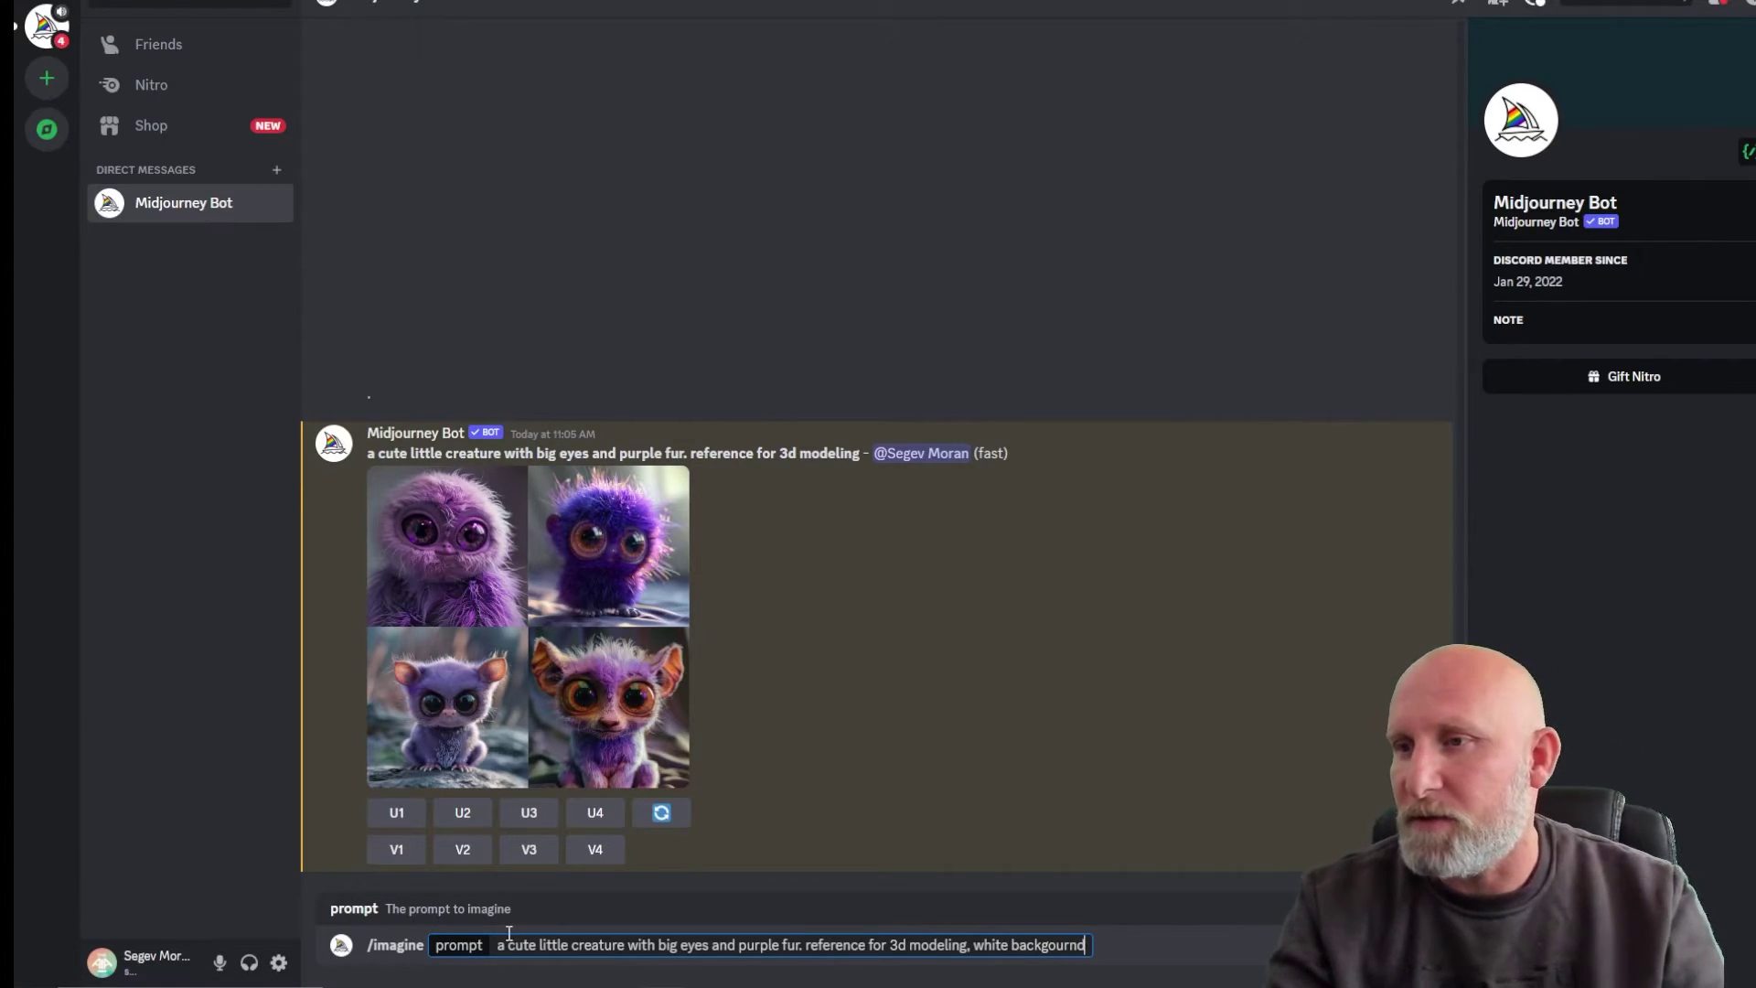
key("Return")
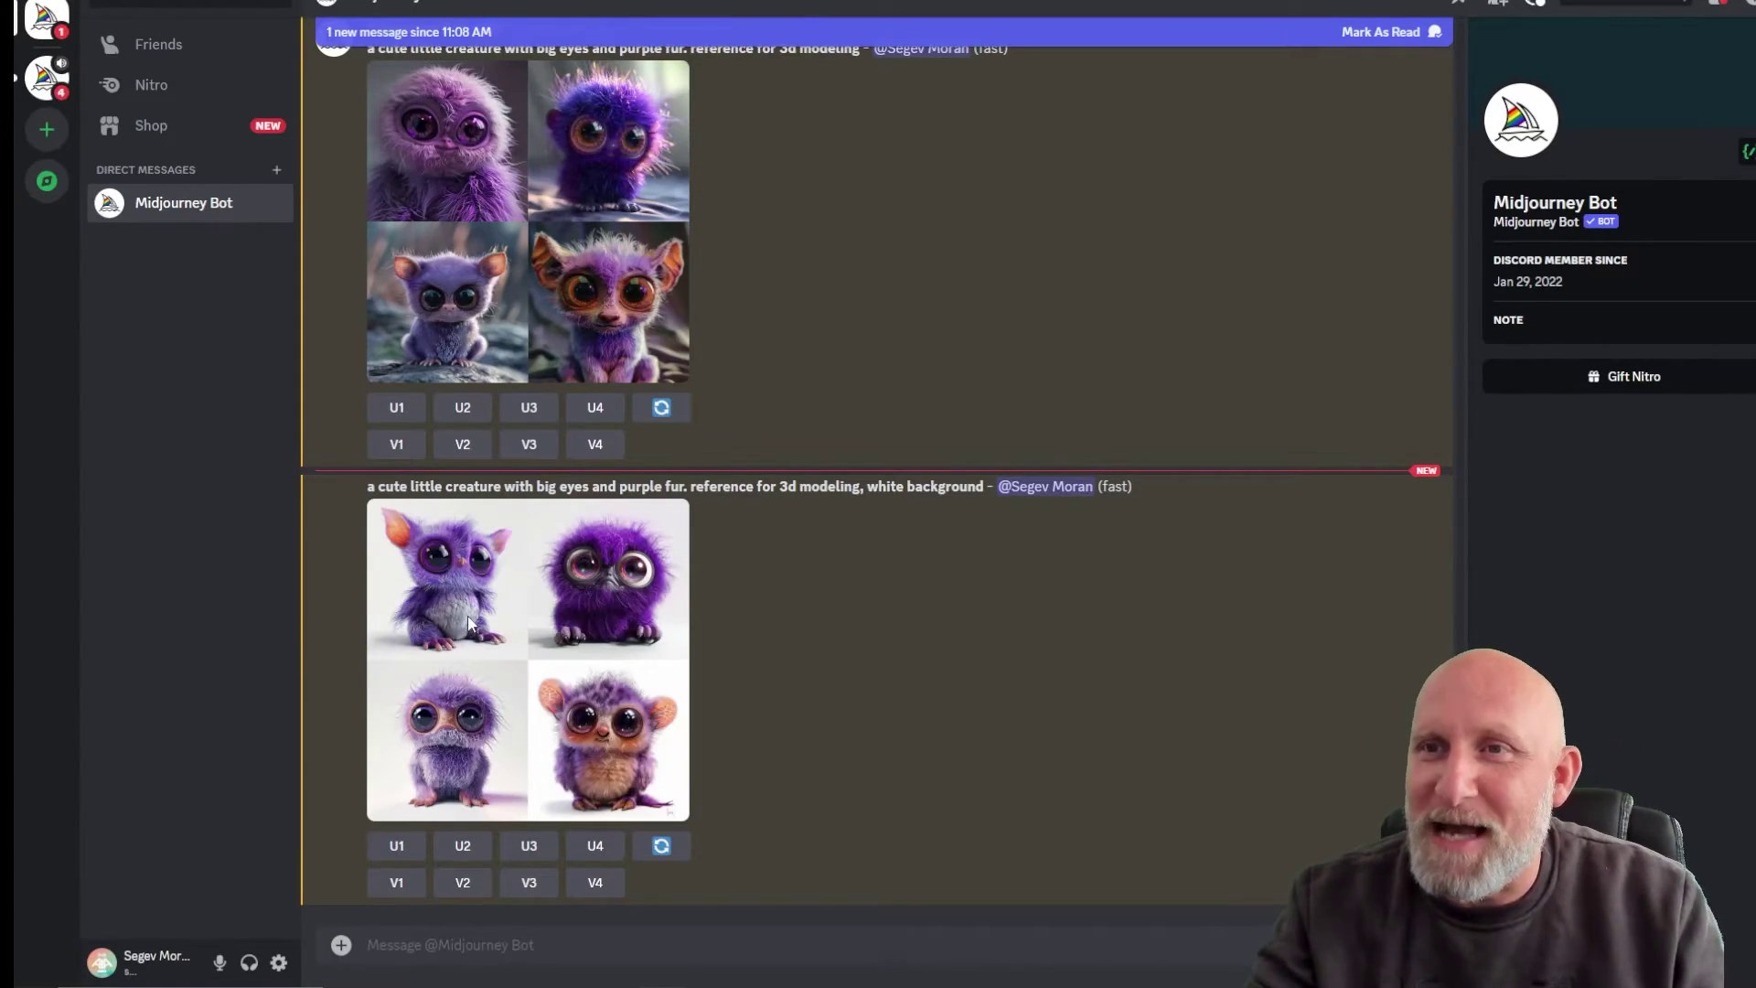
Step: Examine the enlarged white-background creature images, close them, and return to the message field
left_click(468, 625)
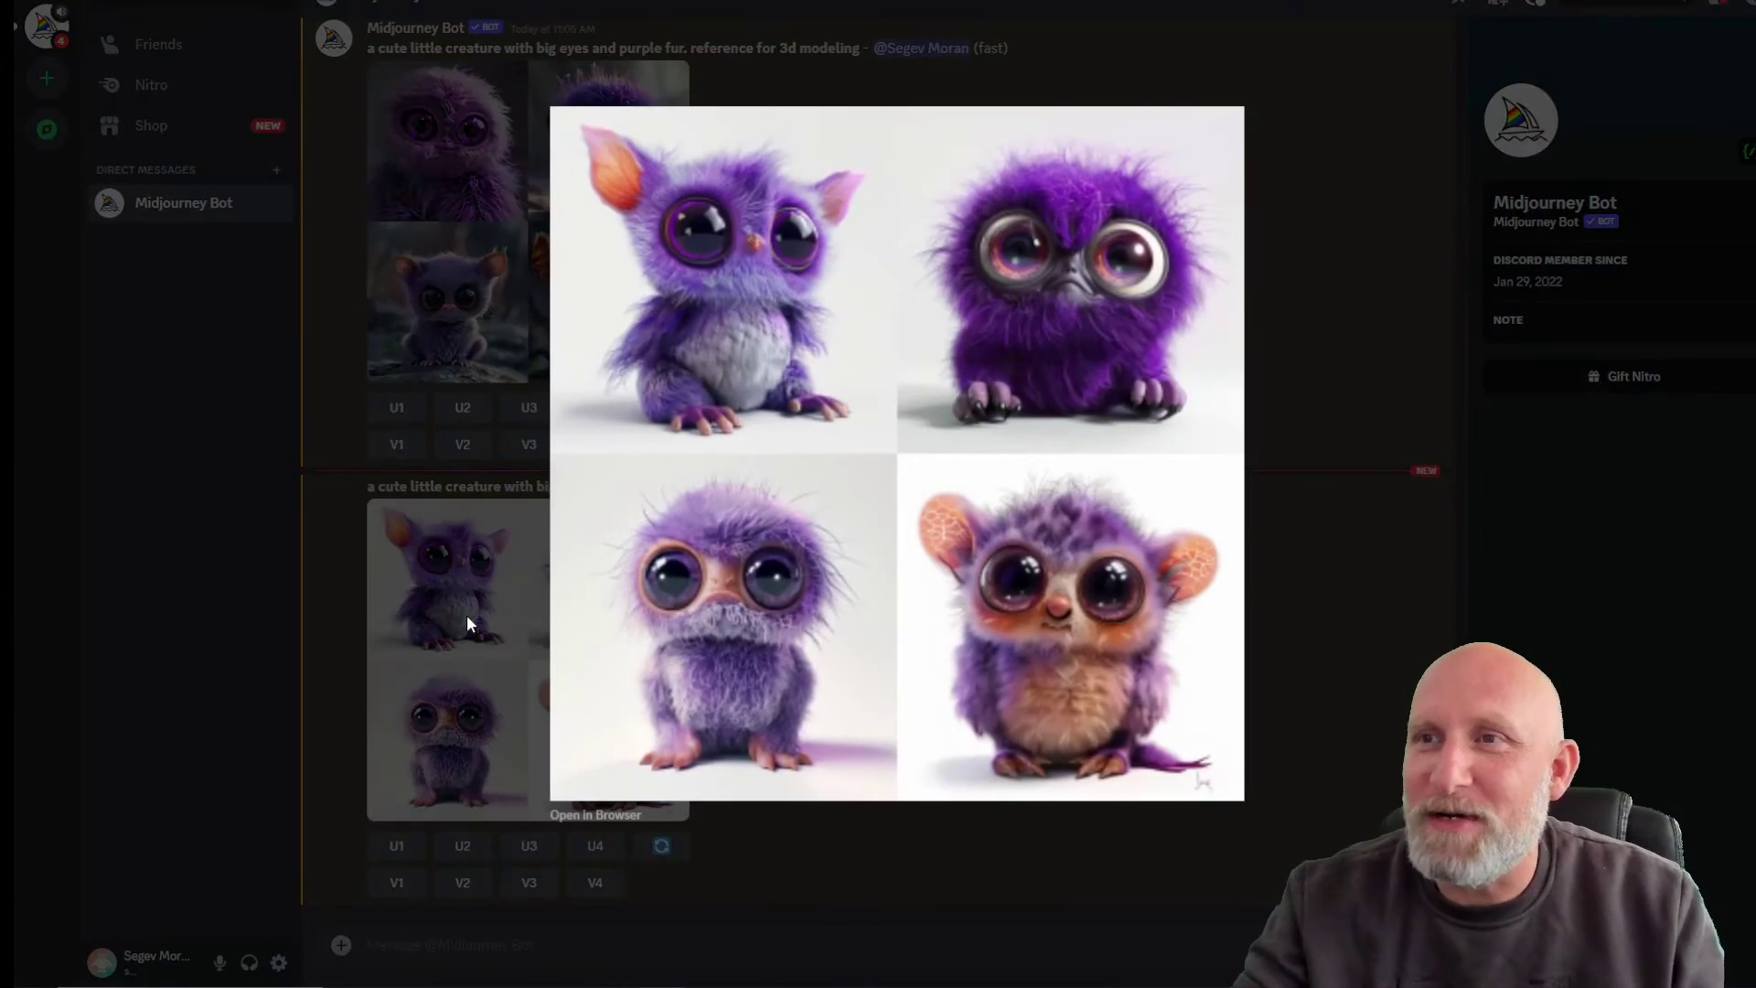
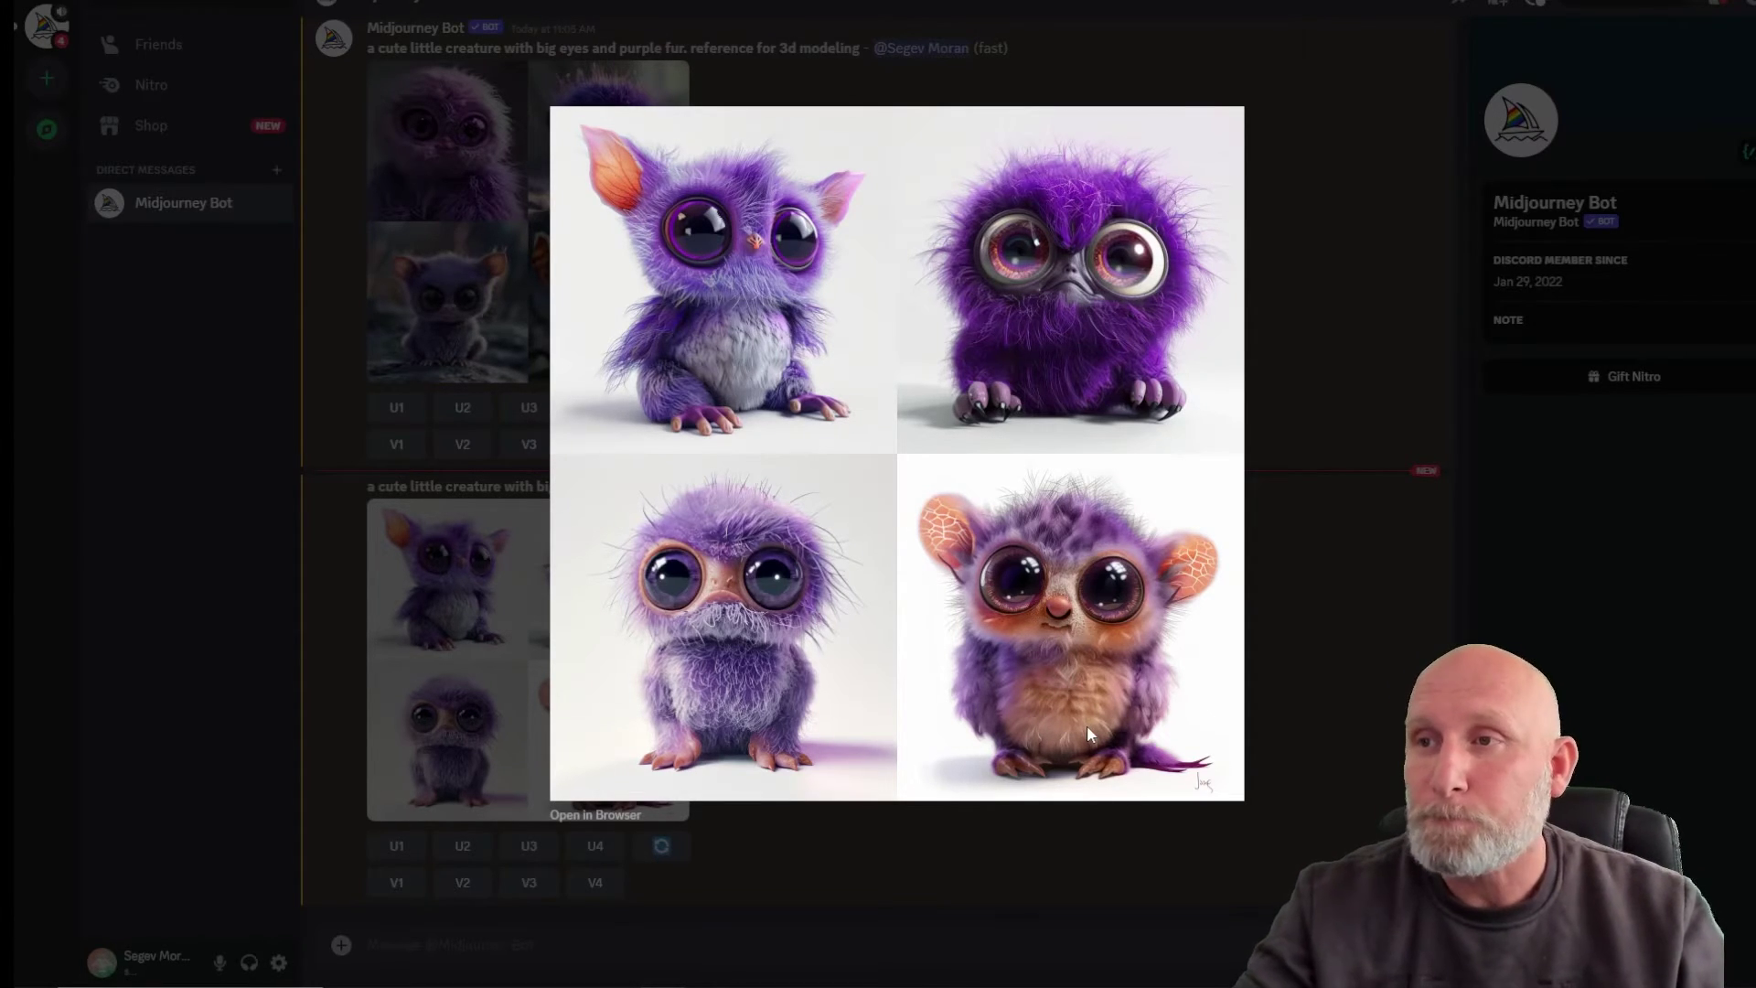
left_click(498, 940)
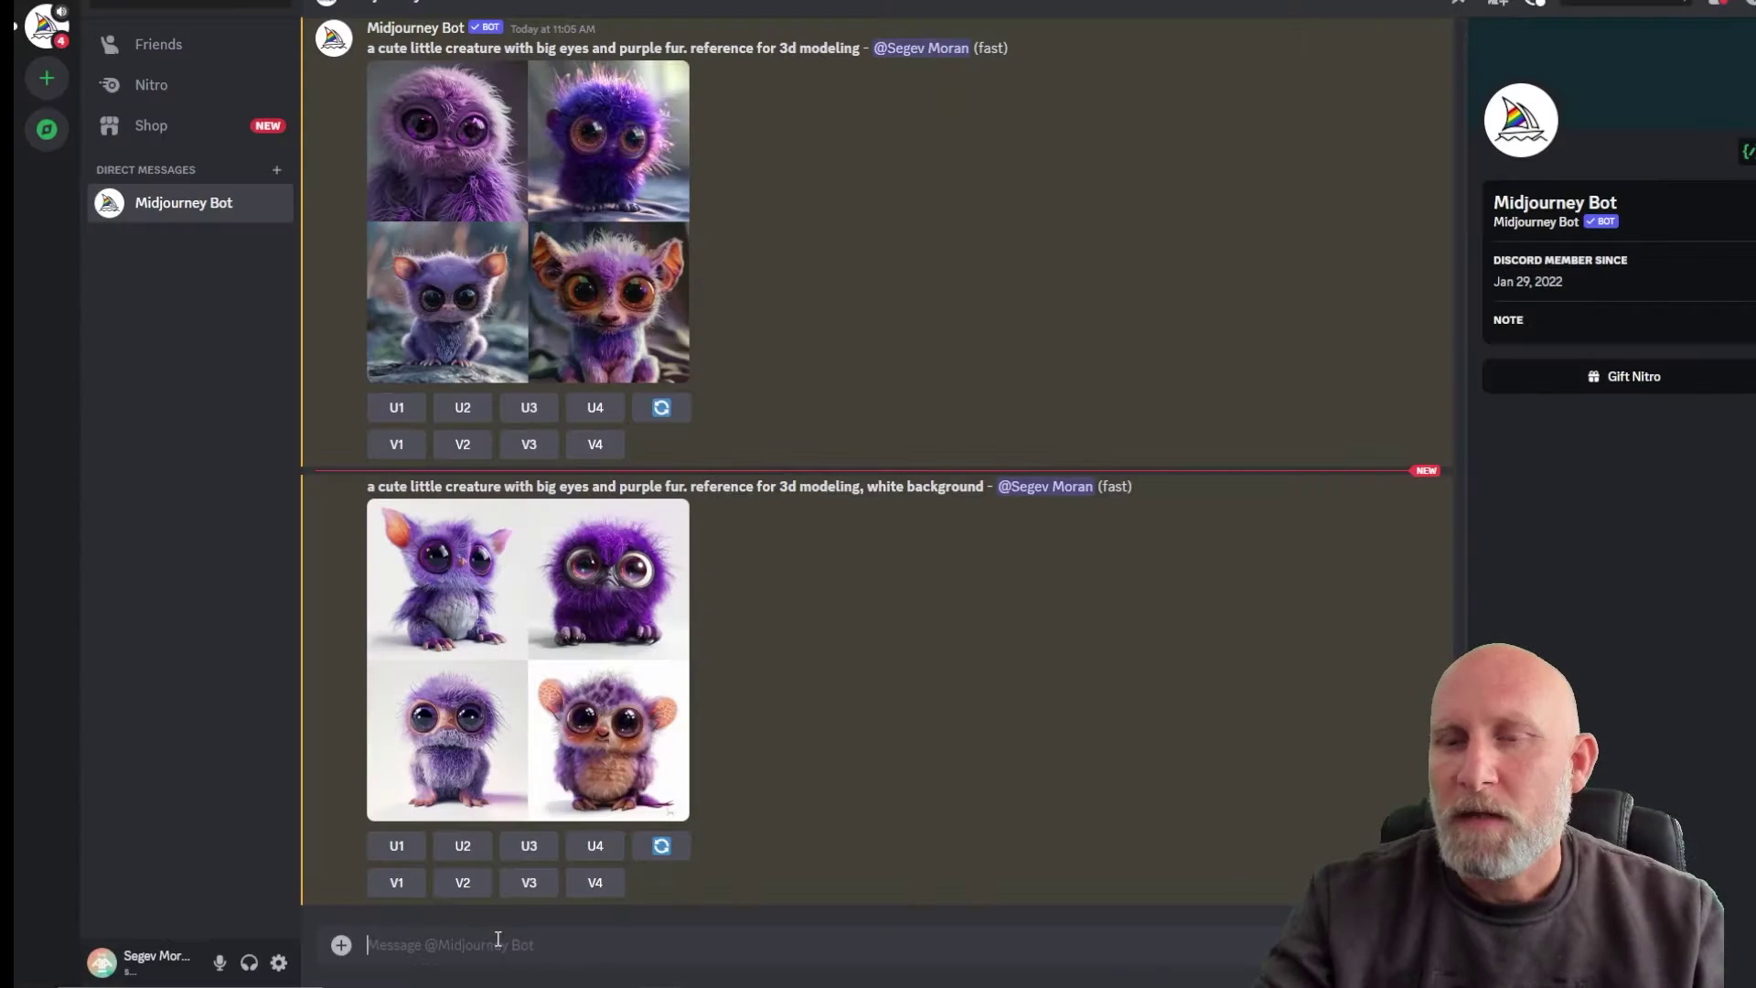
Step: Start a new /imagine command with the prompt "a cute little mouse. 3d reference for"
type("/imag")
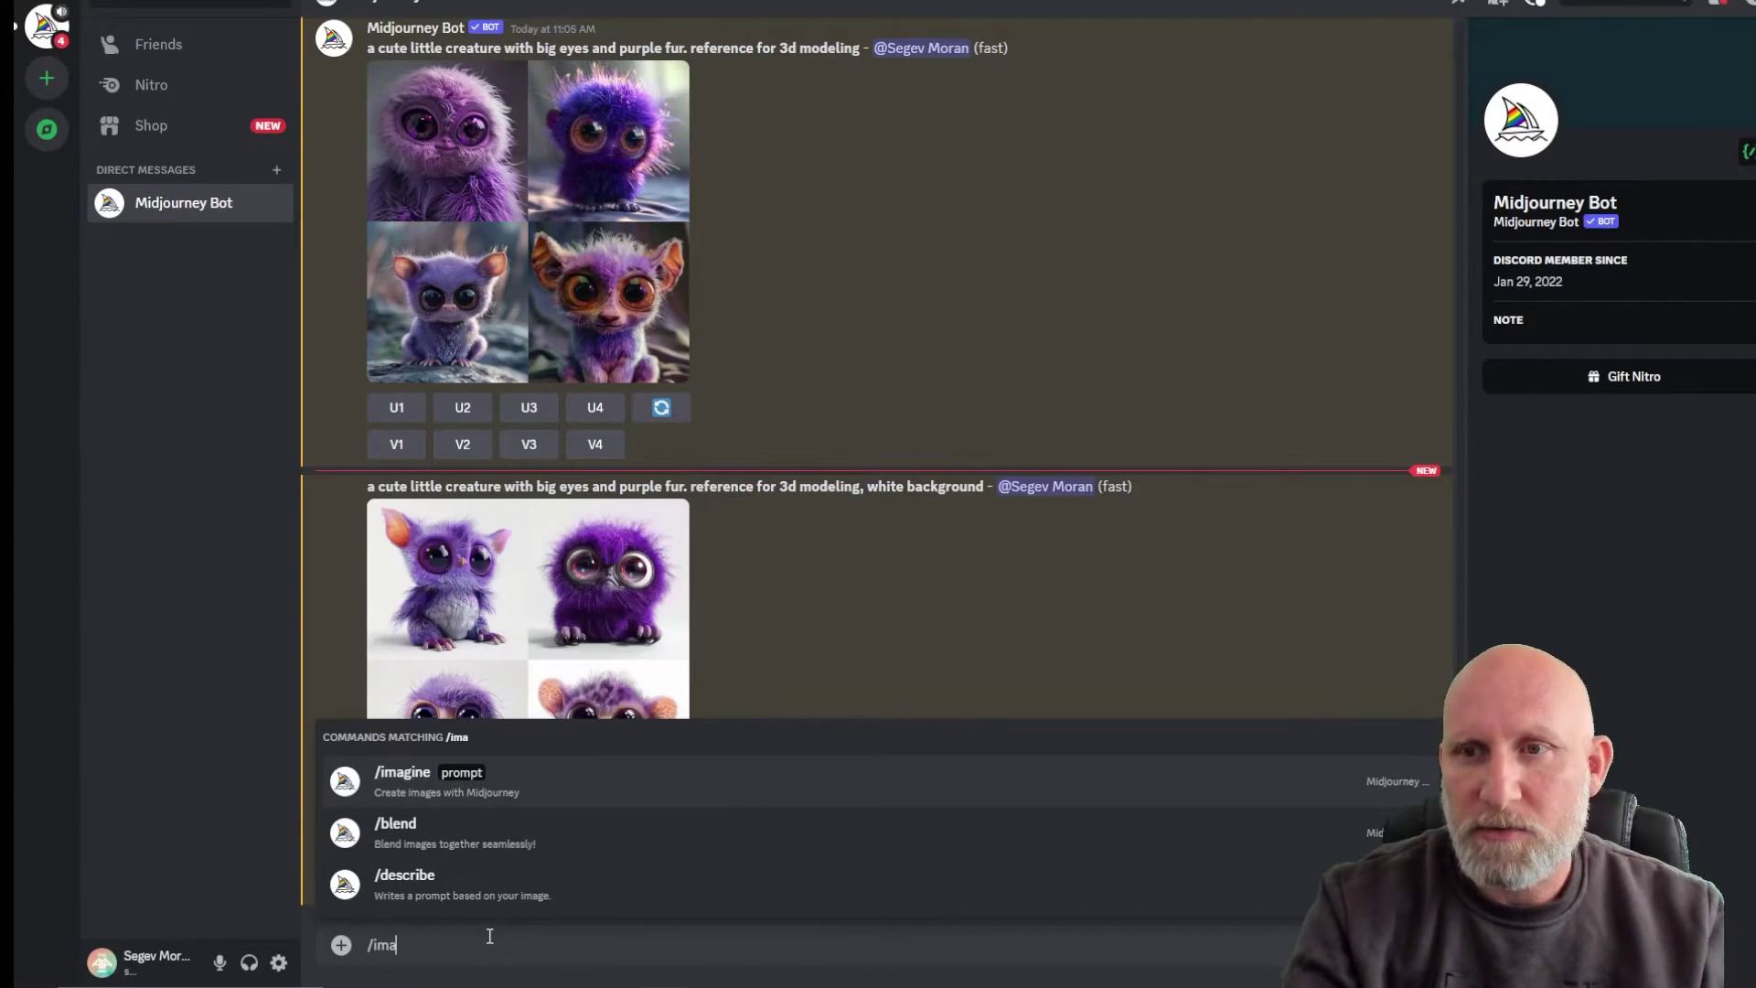
key("Tab")
type("a cute little")
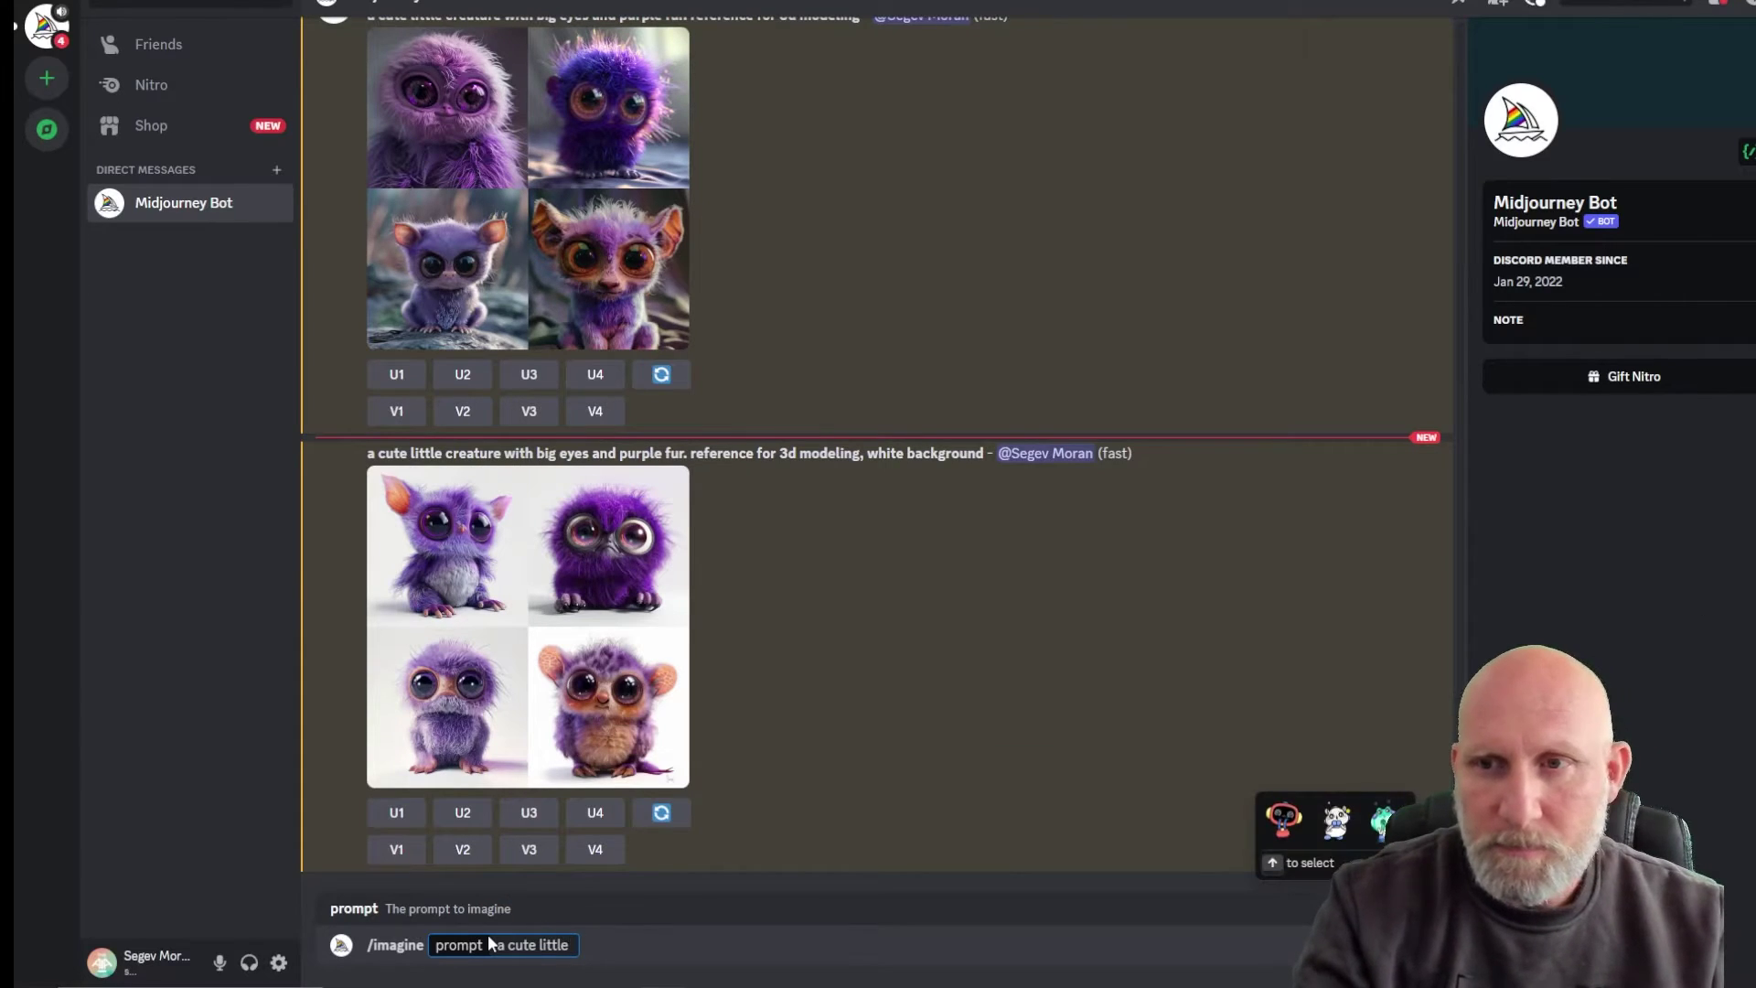
type(" mouse")
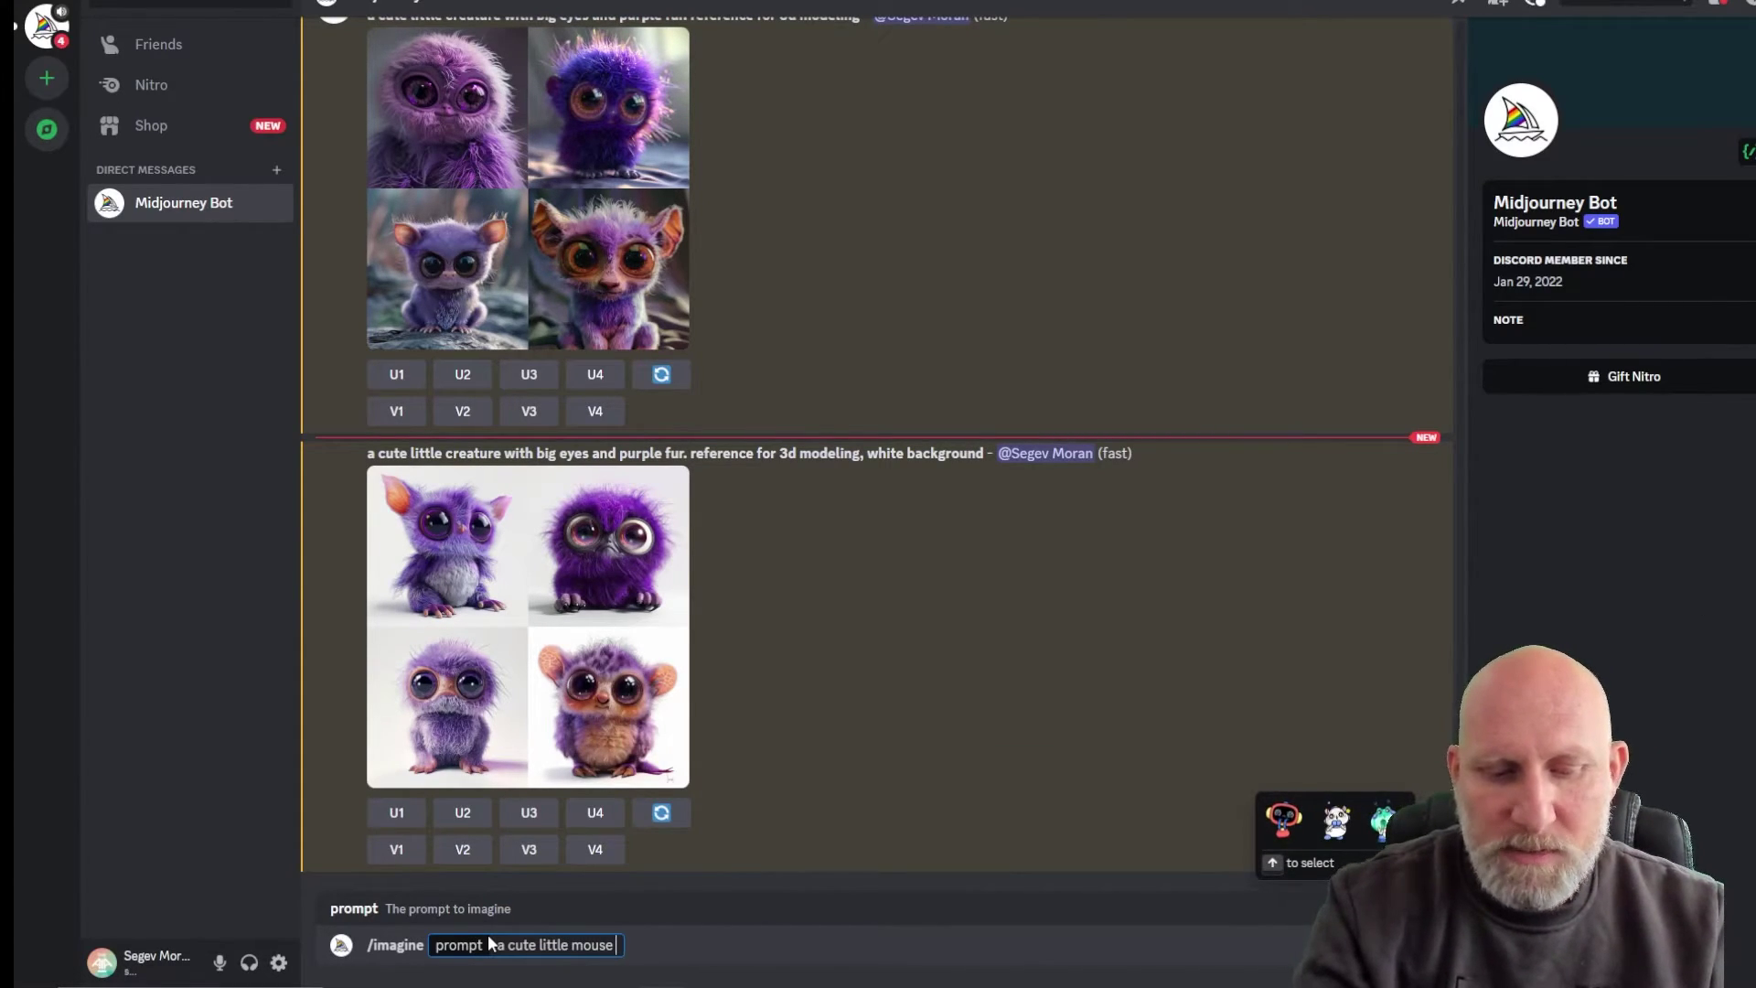
key("BackSpace")
type(".")
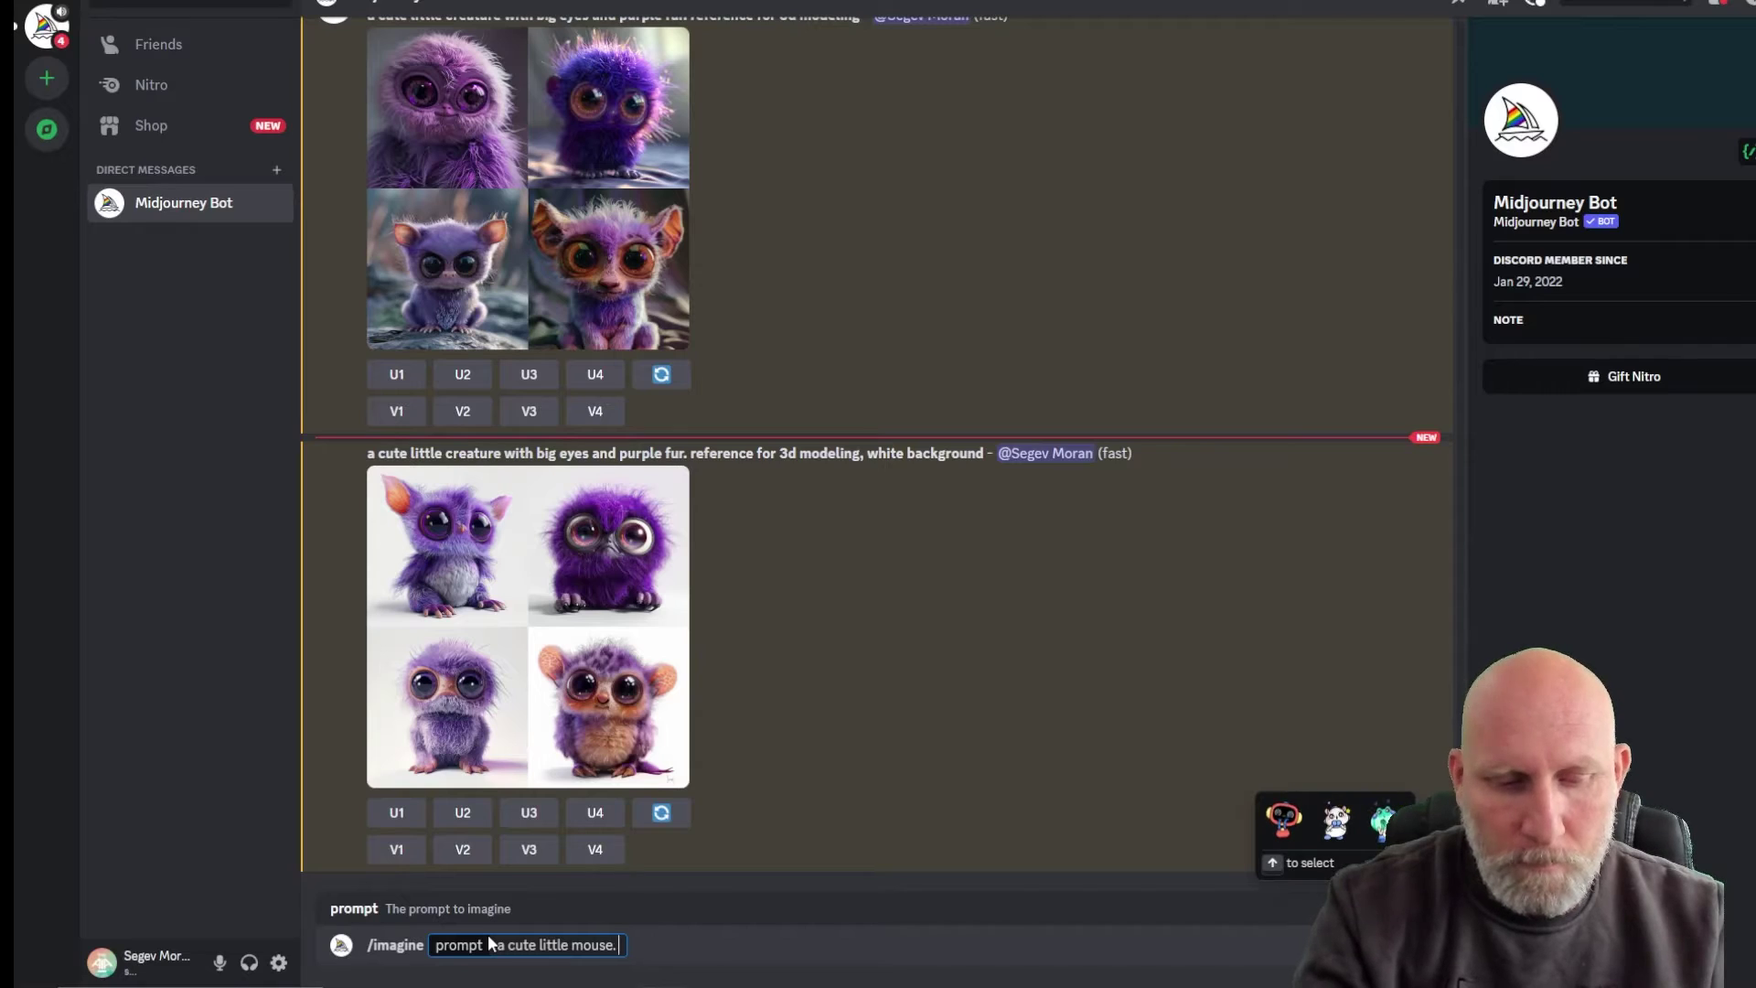
type(" 3d reference for")
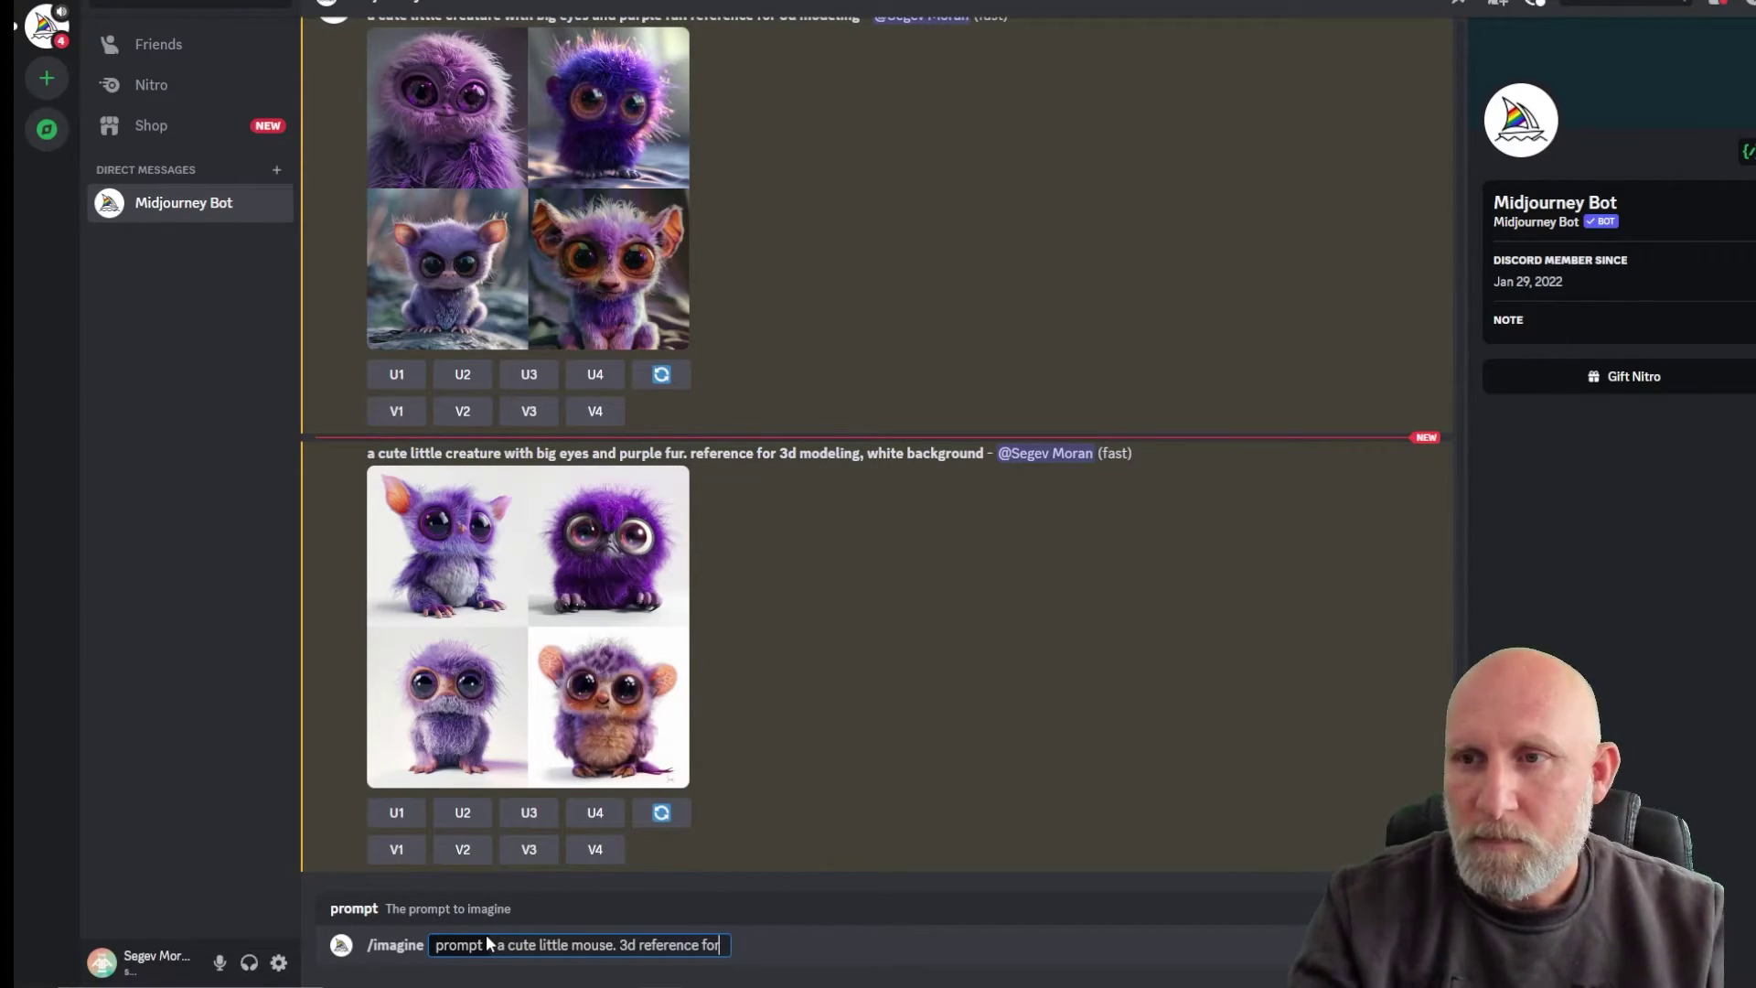
Step: Reword the second part of the mouse prompt to "reference for 3d modeling"
key("ctrl+Left")
key("ctrl+Left")
key("ctrl+Left")
key("Delete")
key("Delete")
key("Delete")
key("End")
type("3d mode")
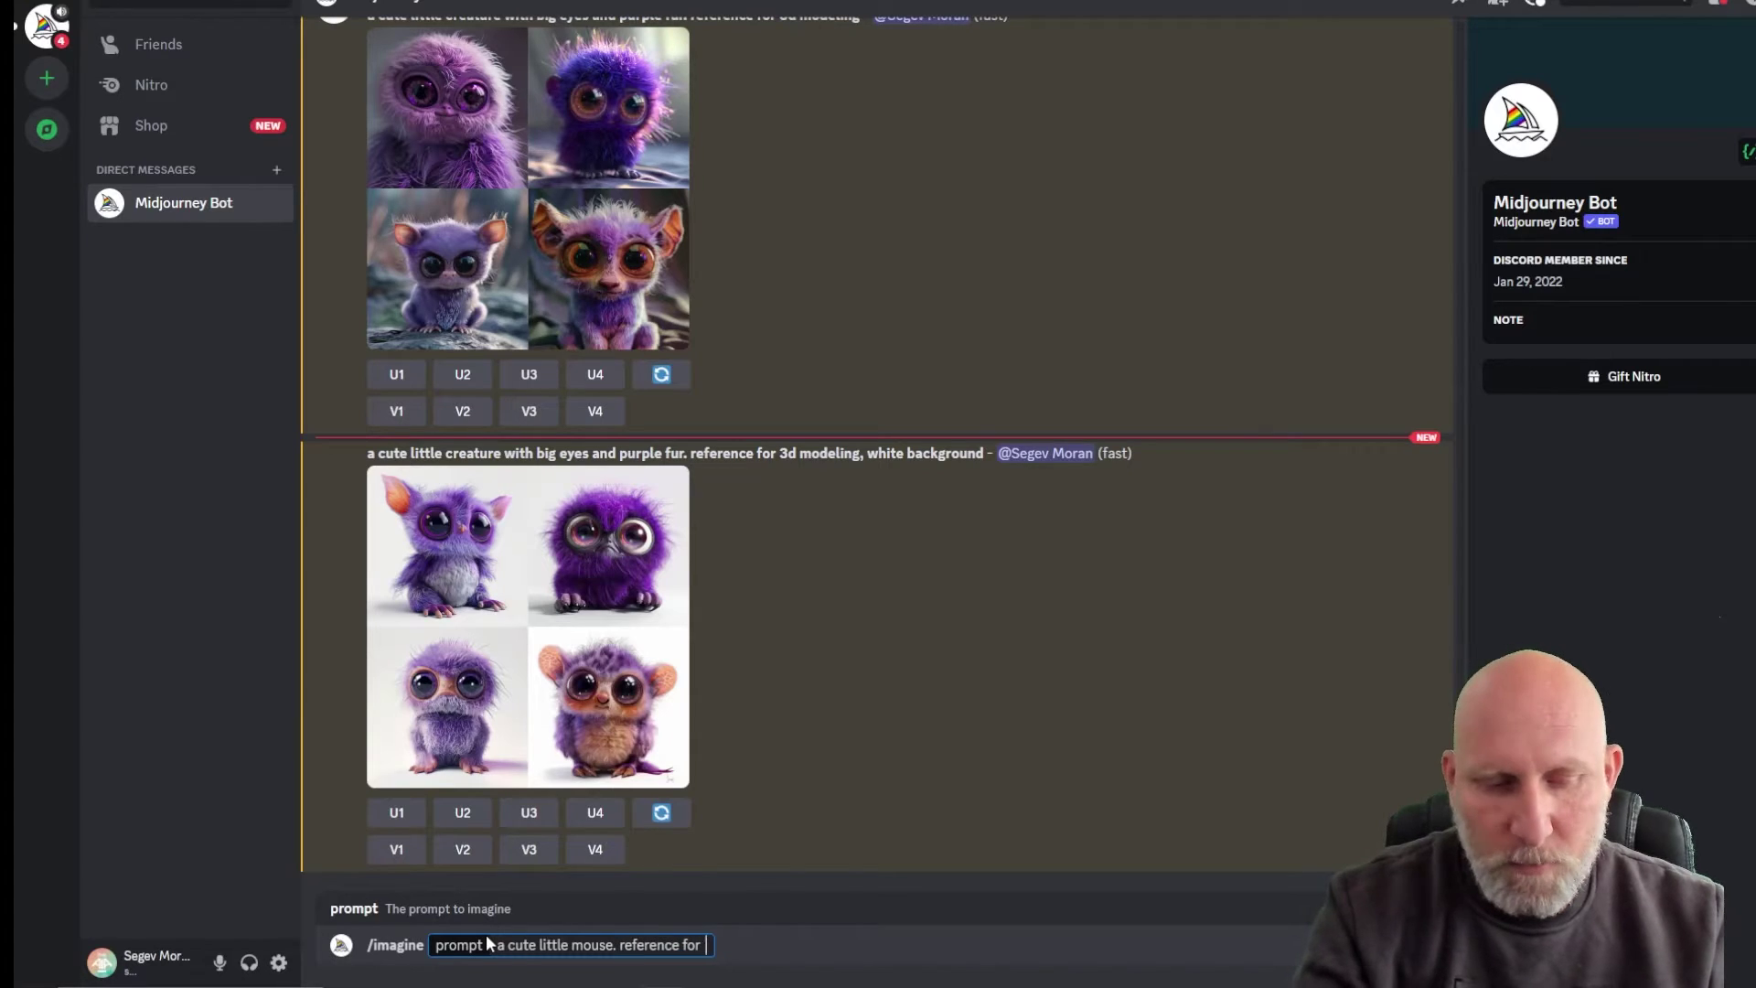
type("ling")
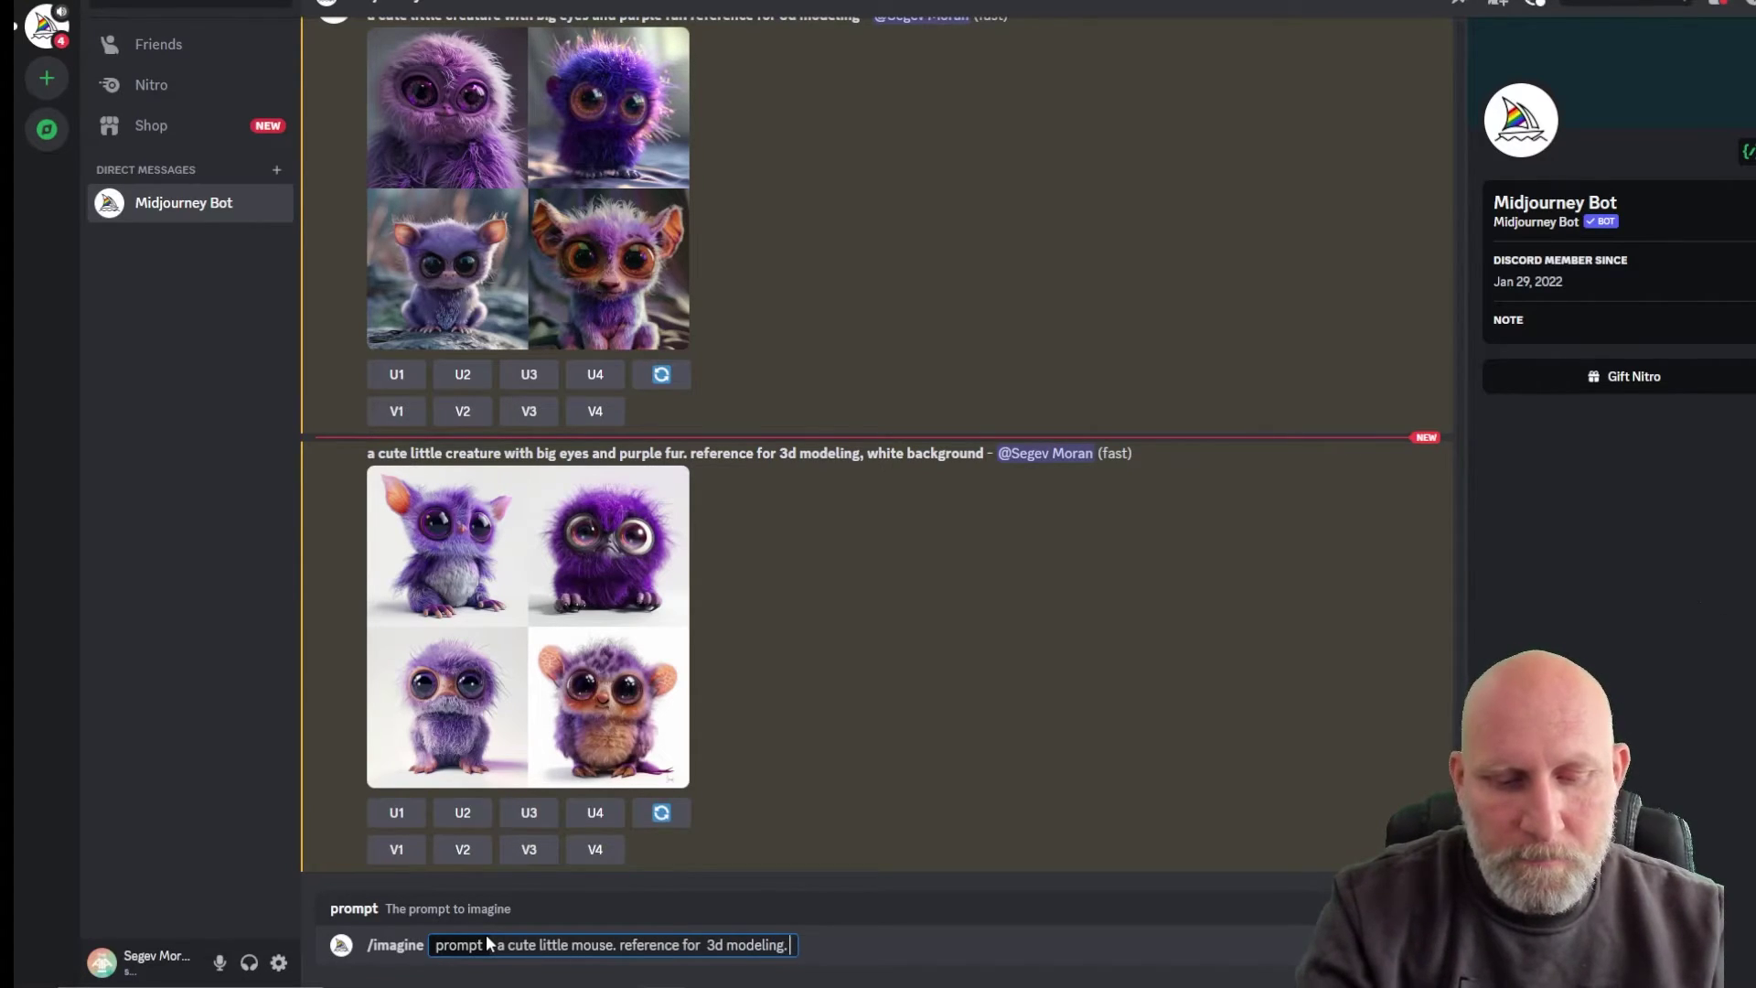
Step: Add "white background" to the end of the mouse prompt, correct its spelling, and generate the images
type(". white backgoun")
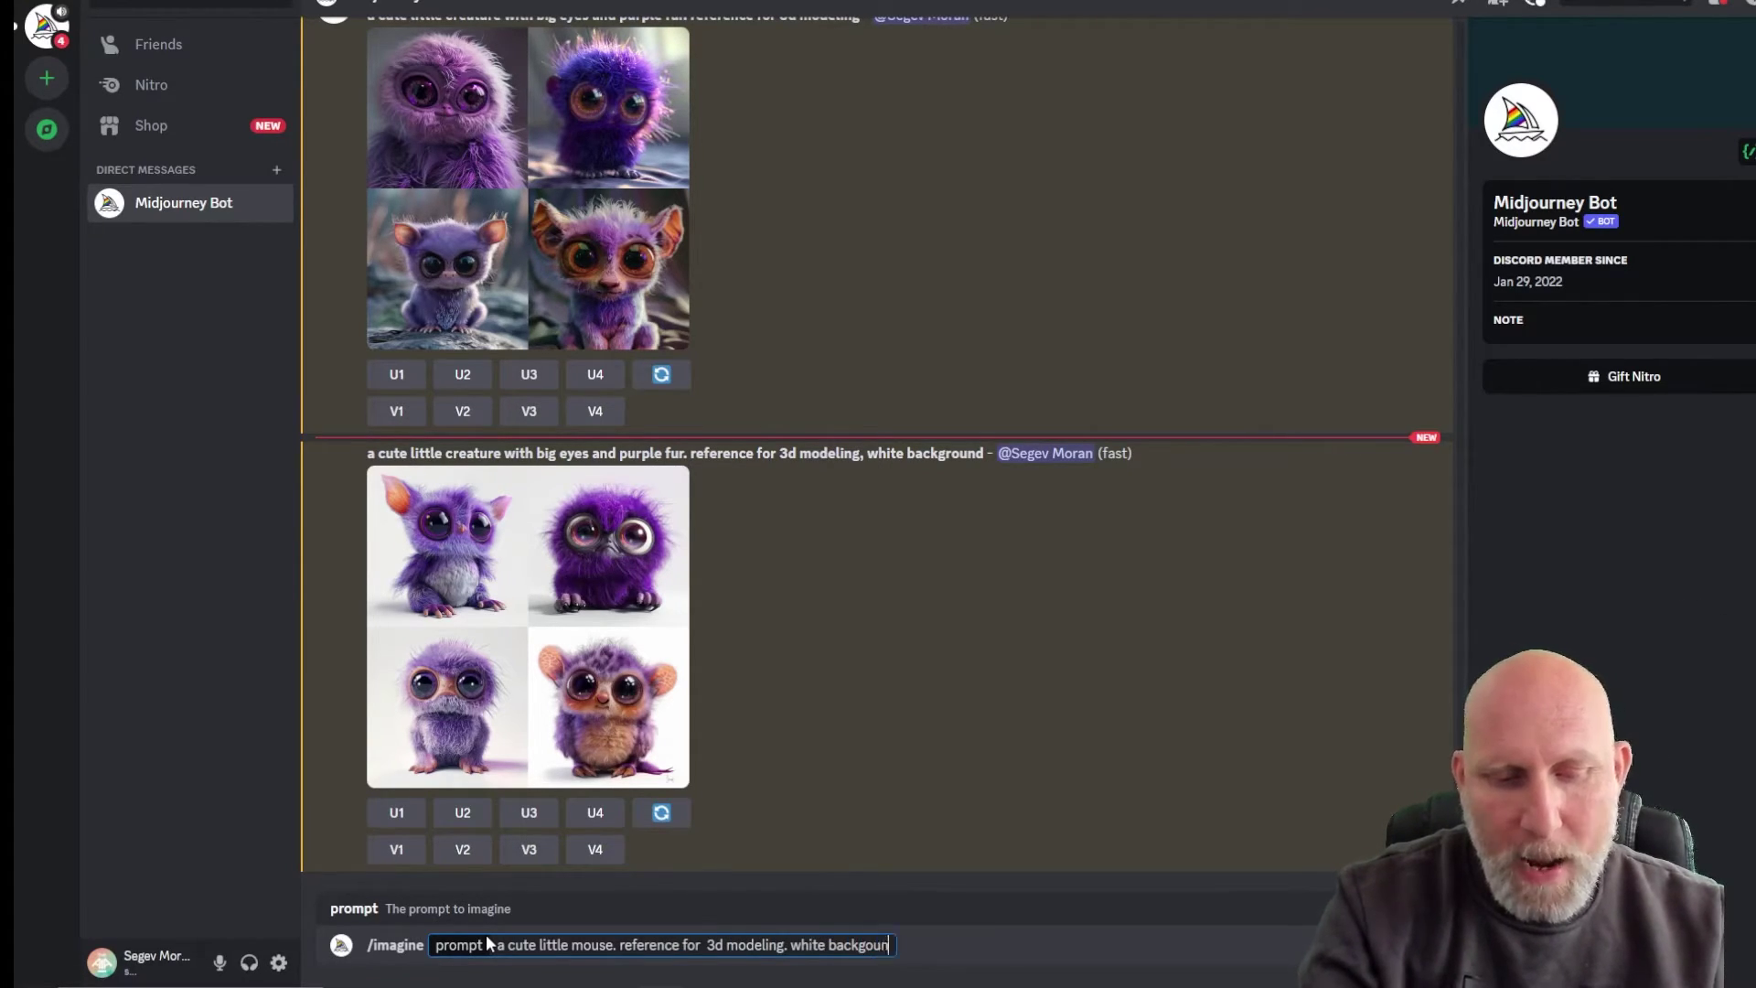
type("rd")
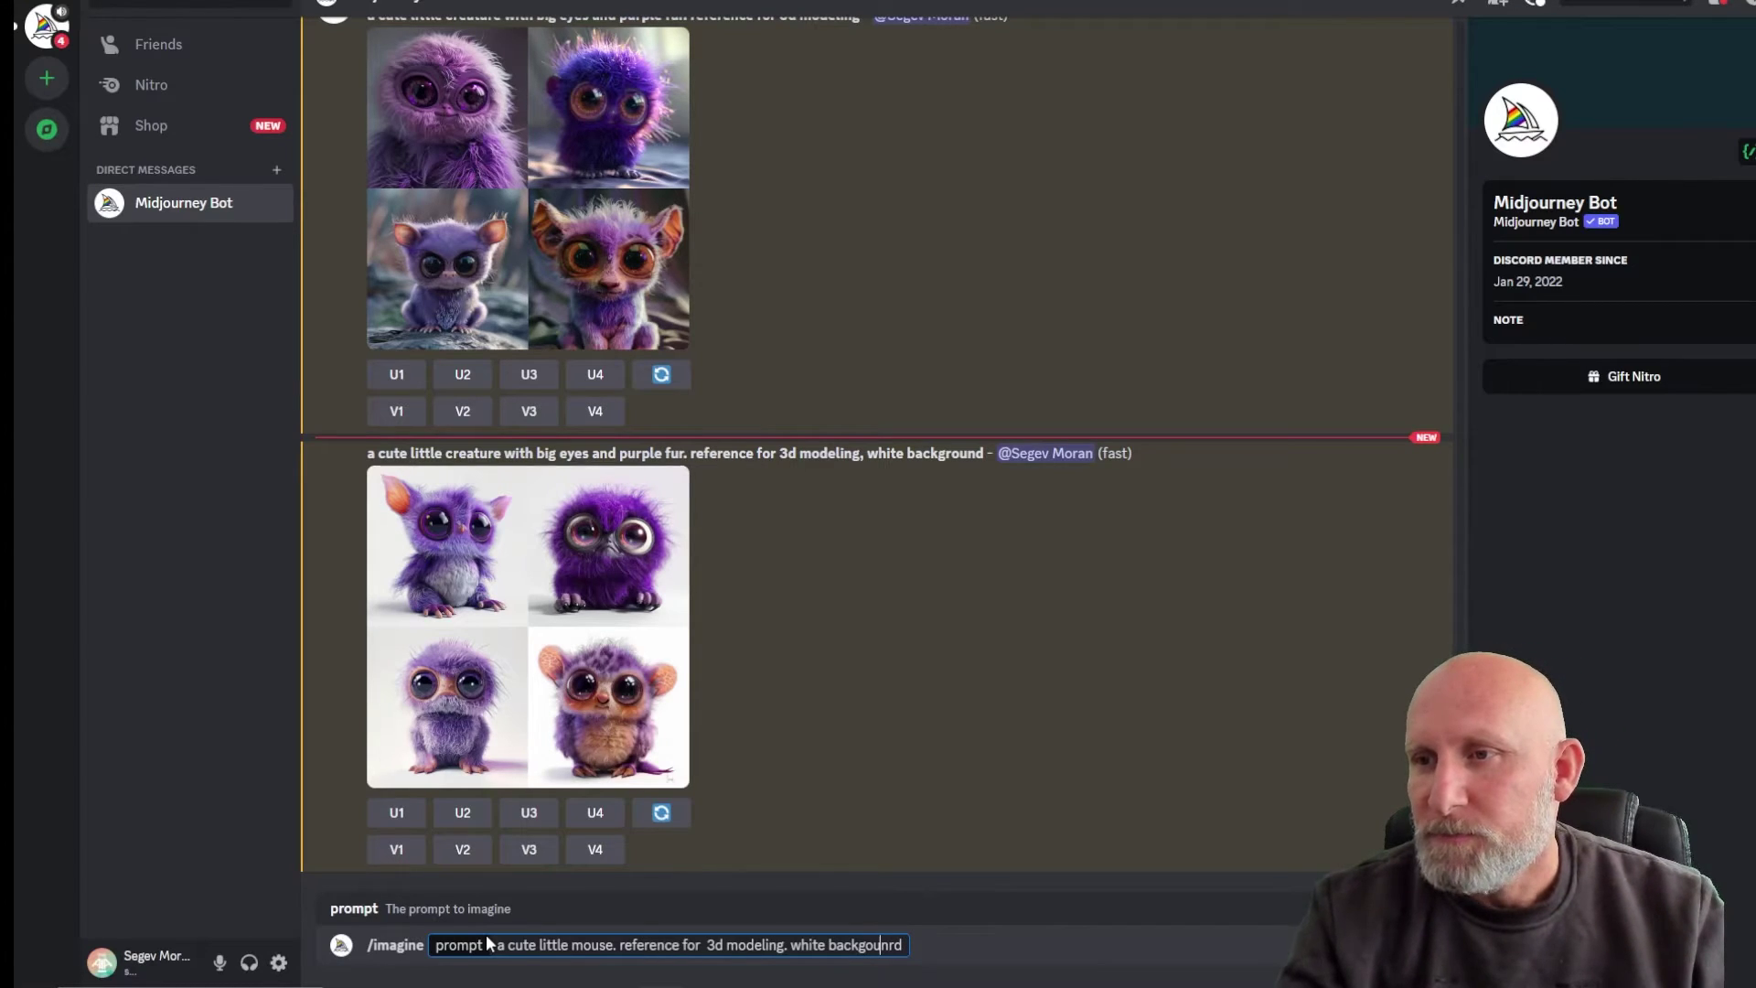
key("Left")
key("Left")
key("Left")
type("r")
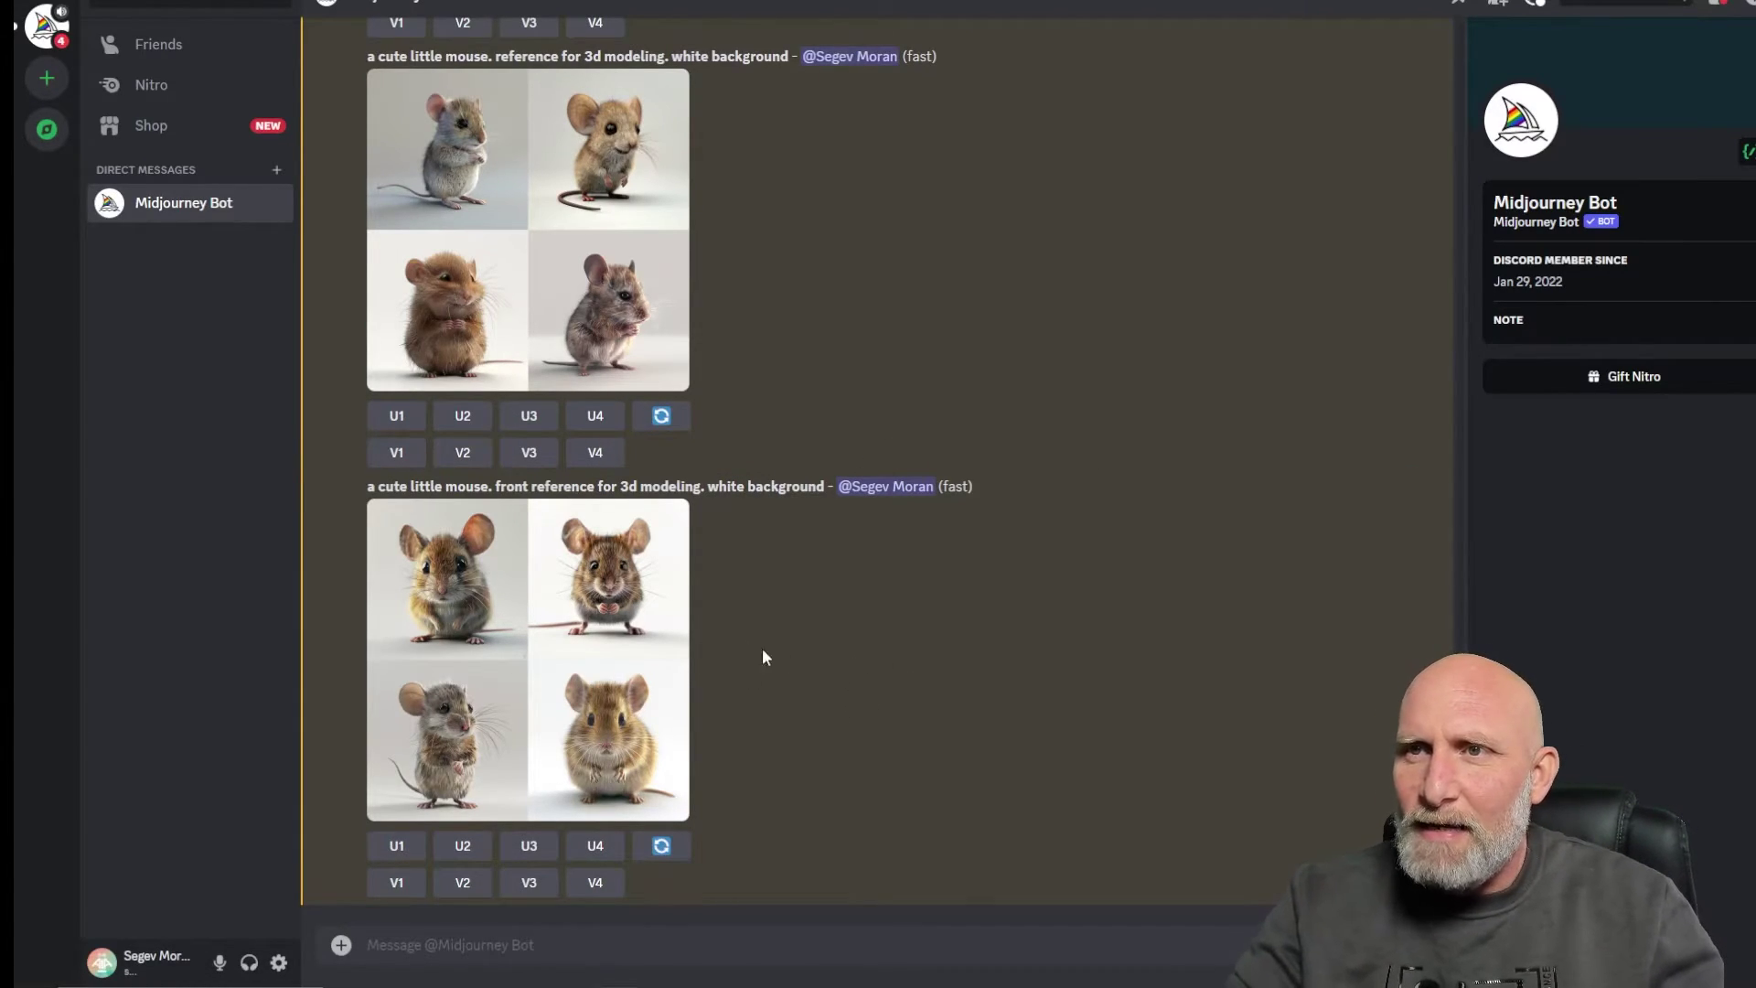
Step: Examine the enlarged mouse images from both the plain reference prompt and the front reference prompt, closing each view
scroll(539, 489, "up", 2)
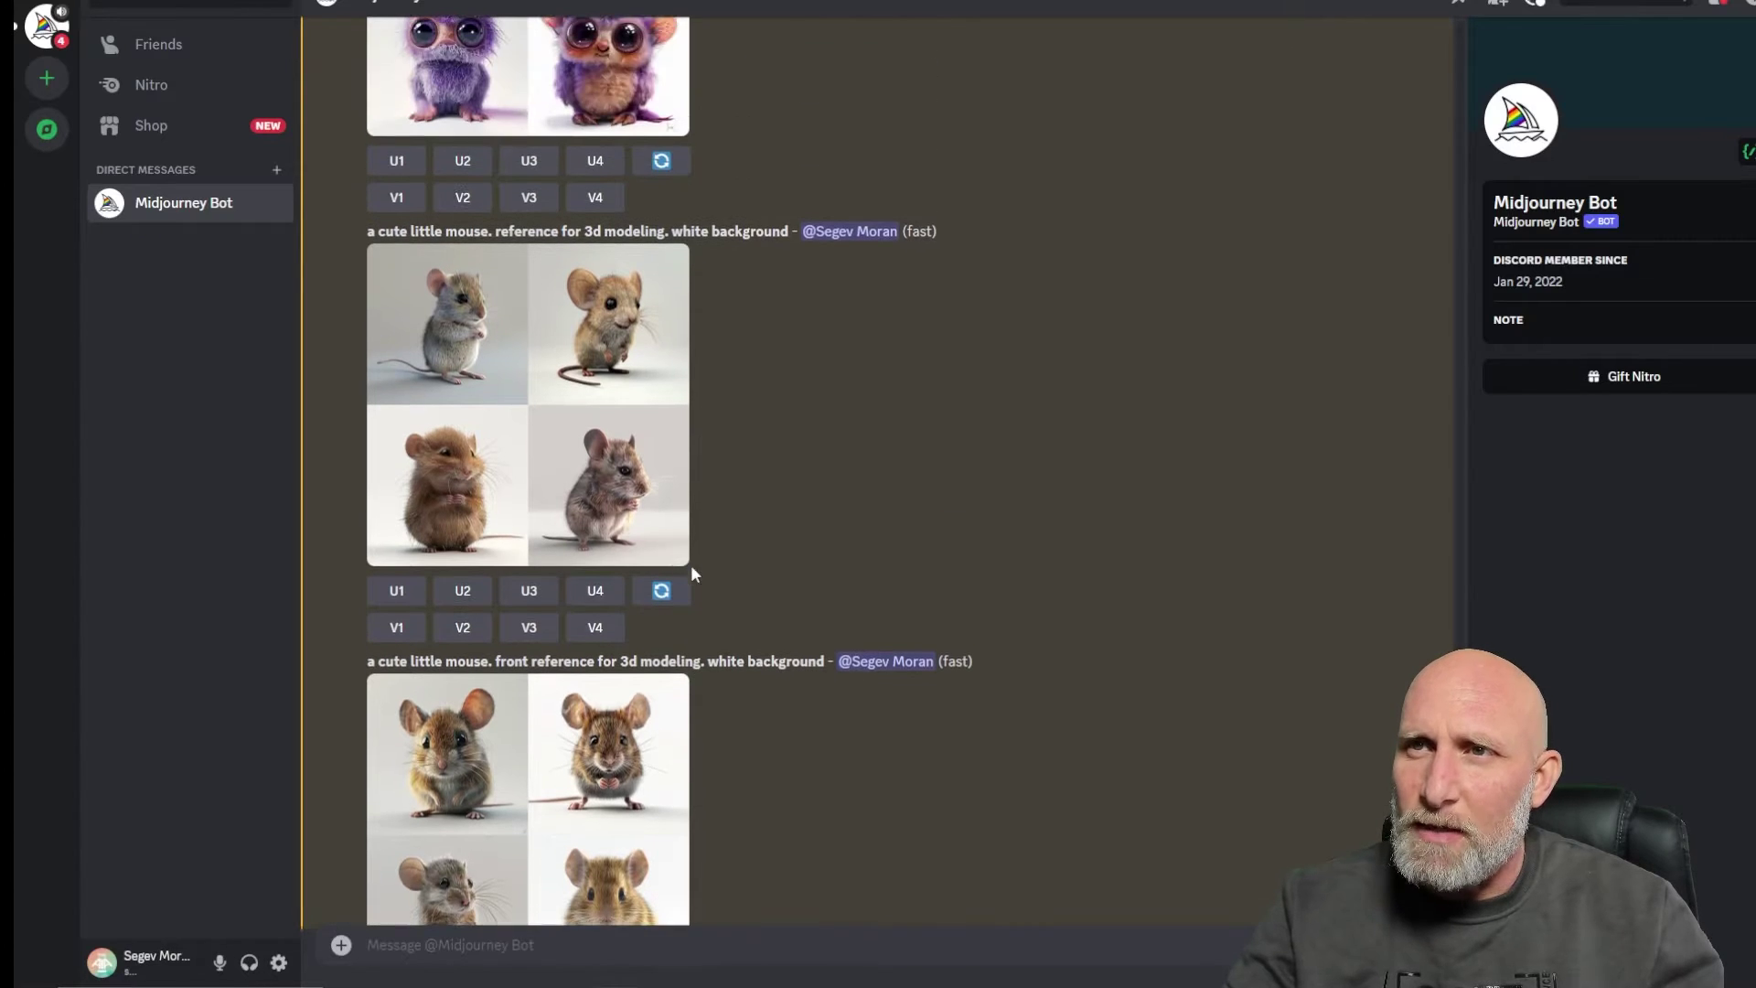
left_click(458, 371)
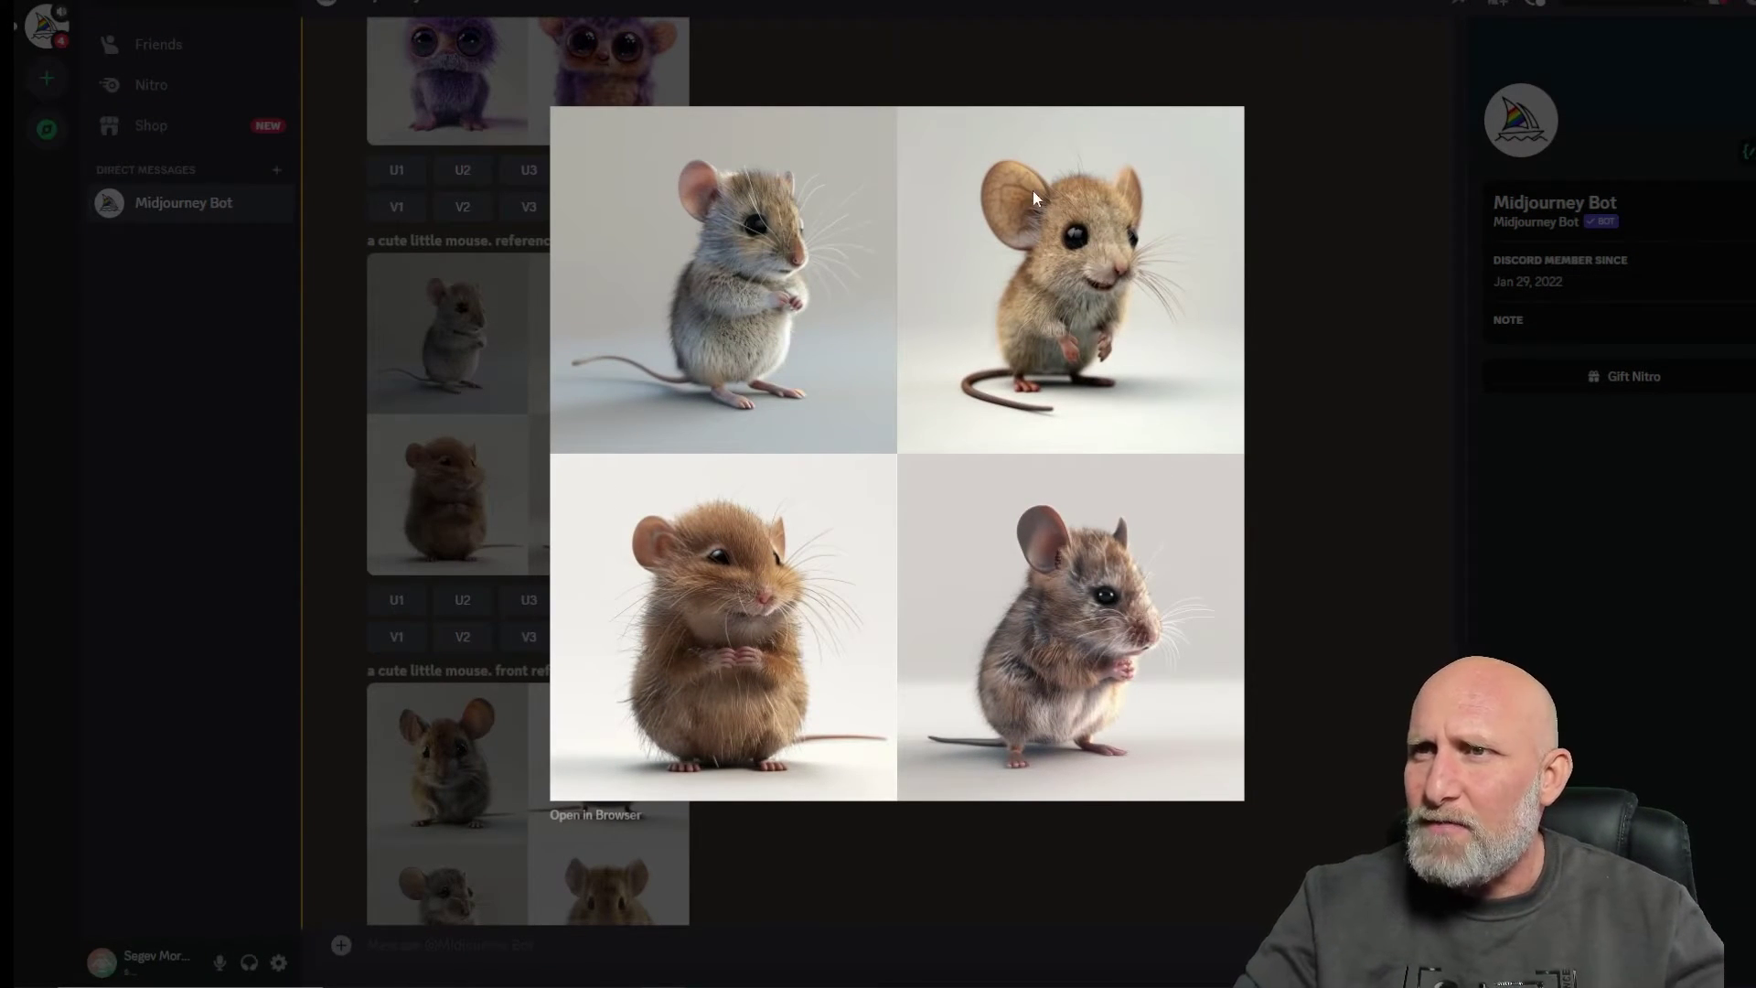
key("Escape")
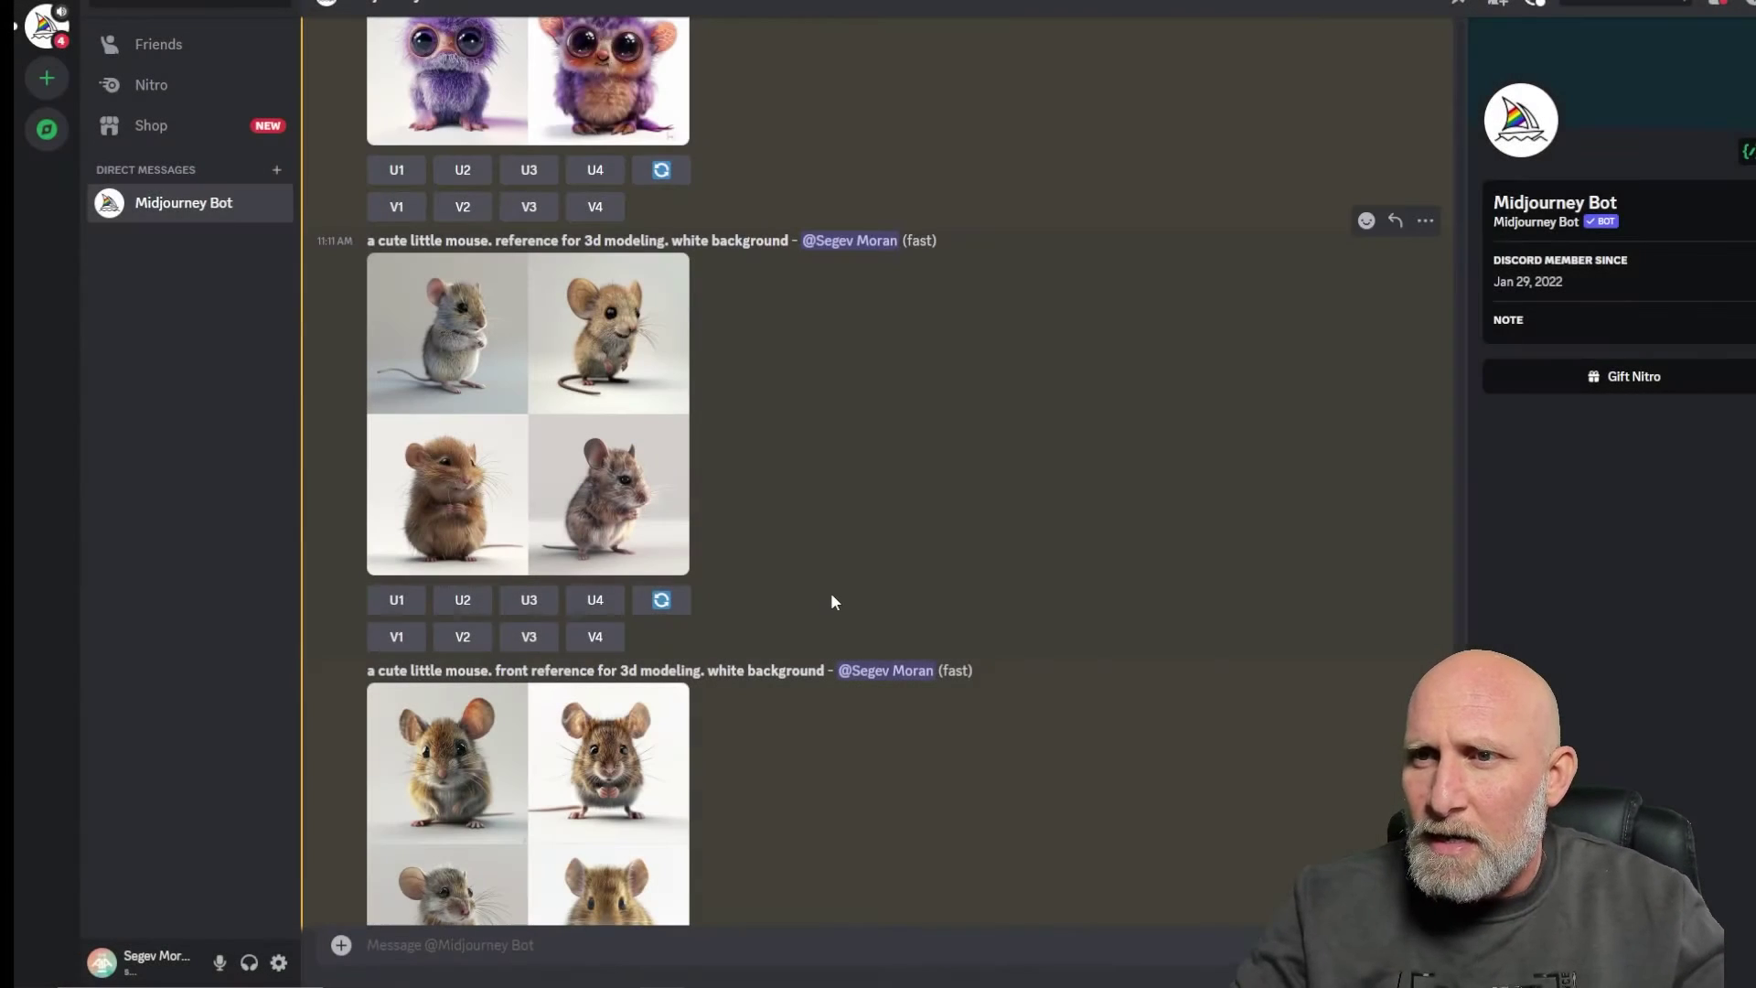
scroll(830, 591, "down", 2)
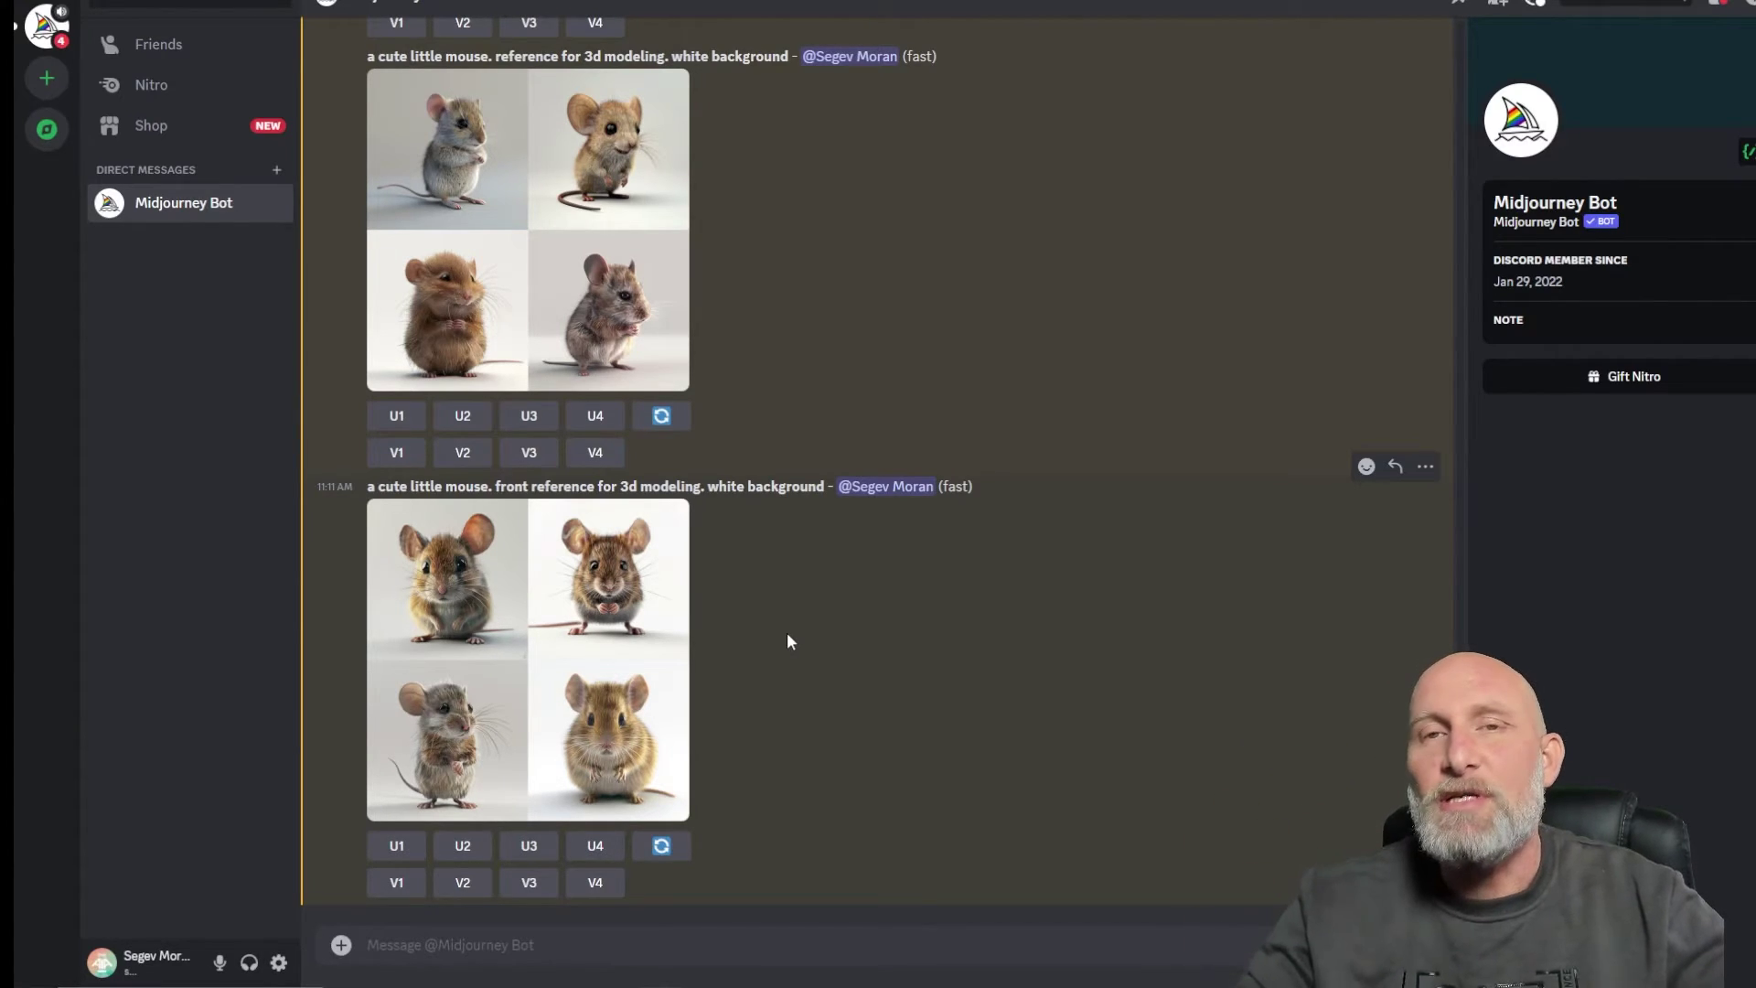
left_click(590, 631)
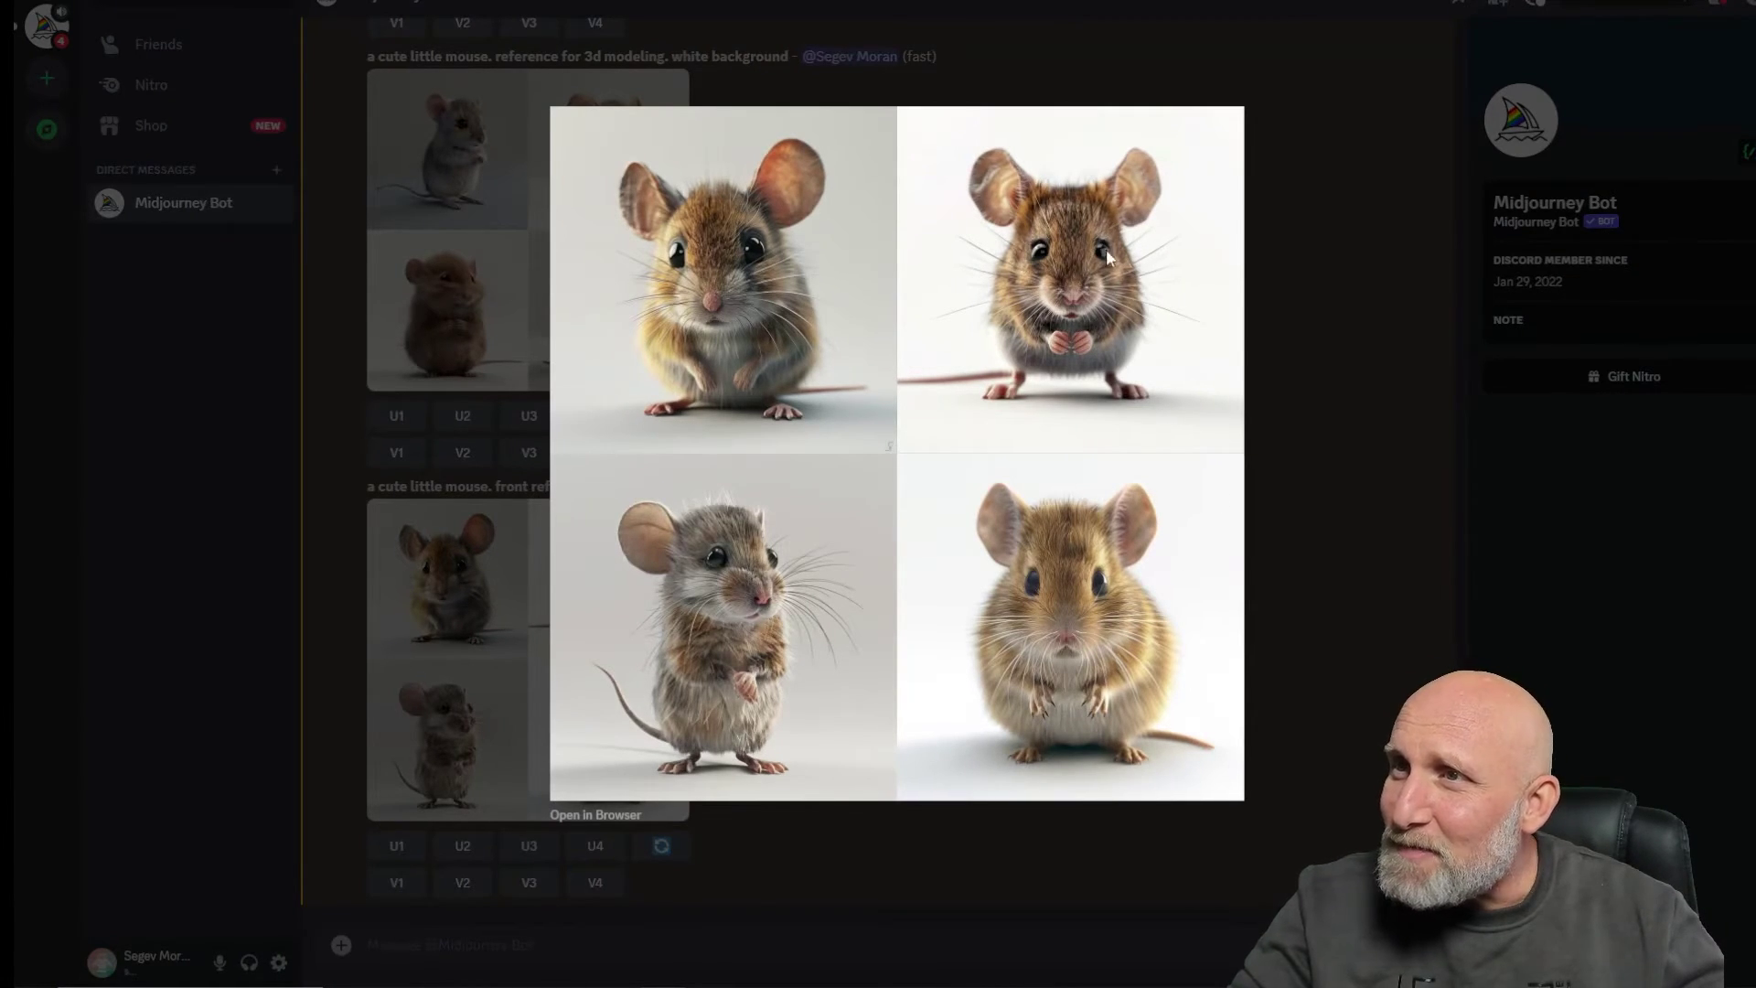
left_click(1313, 298)
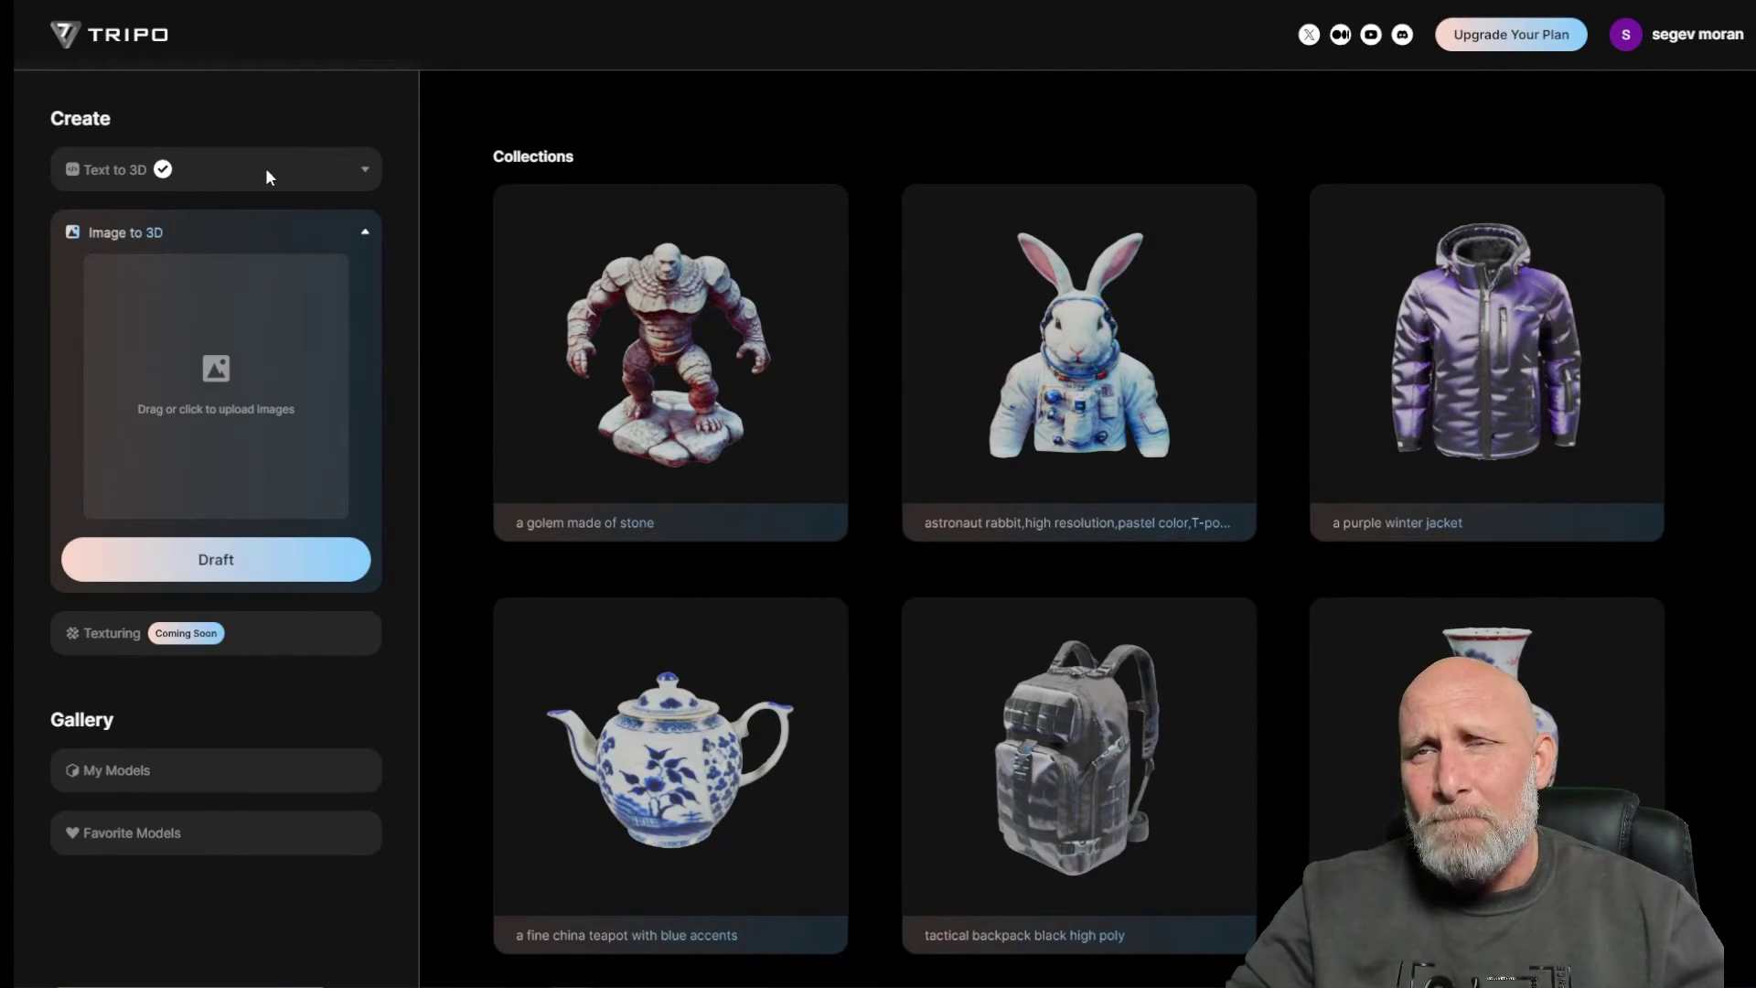
Step: In Tripo, replace the Text to 3D prompt with "a wooden box made of planks" and create its drafts
left_click(320, 151)
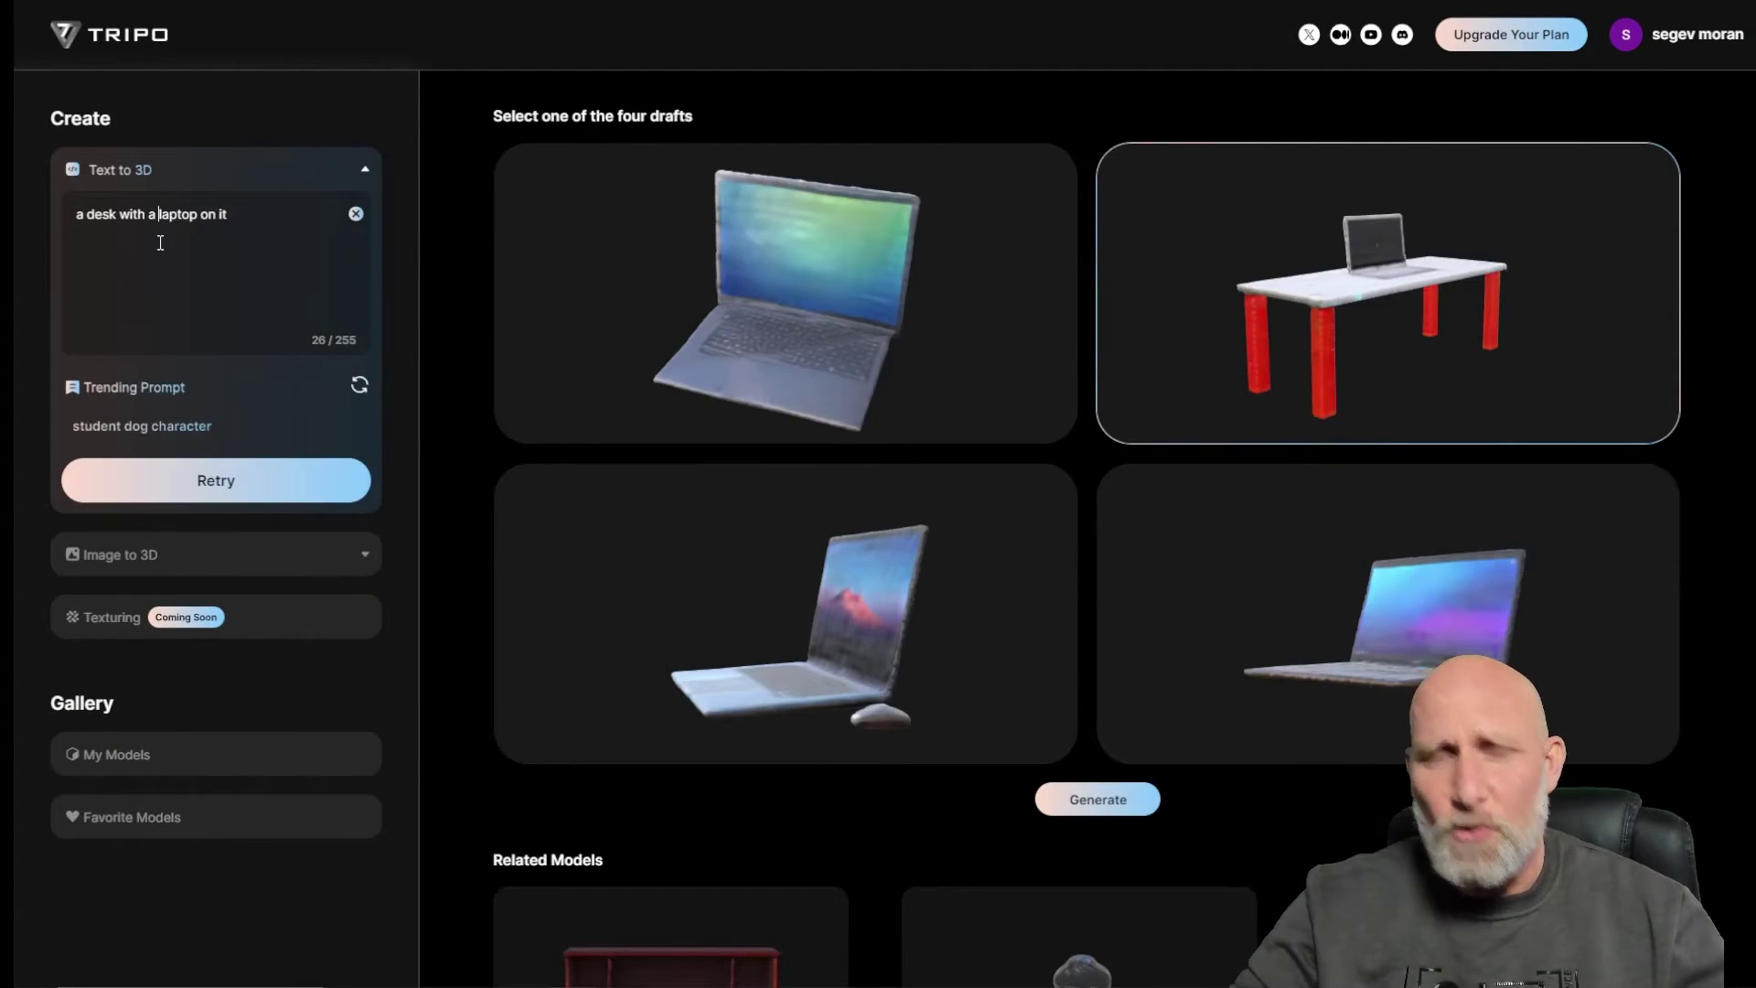
key("ctrl+a")
key("BackSpace")
type("a ")
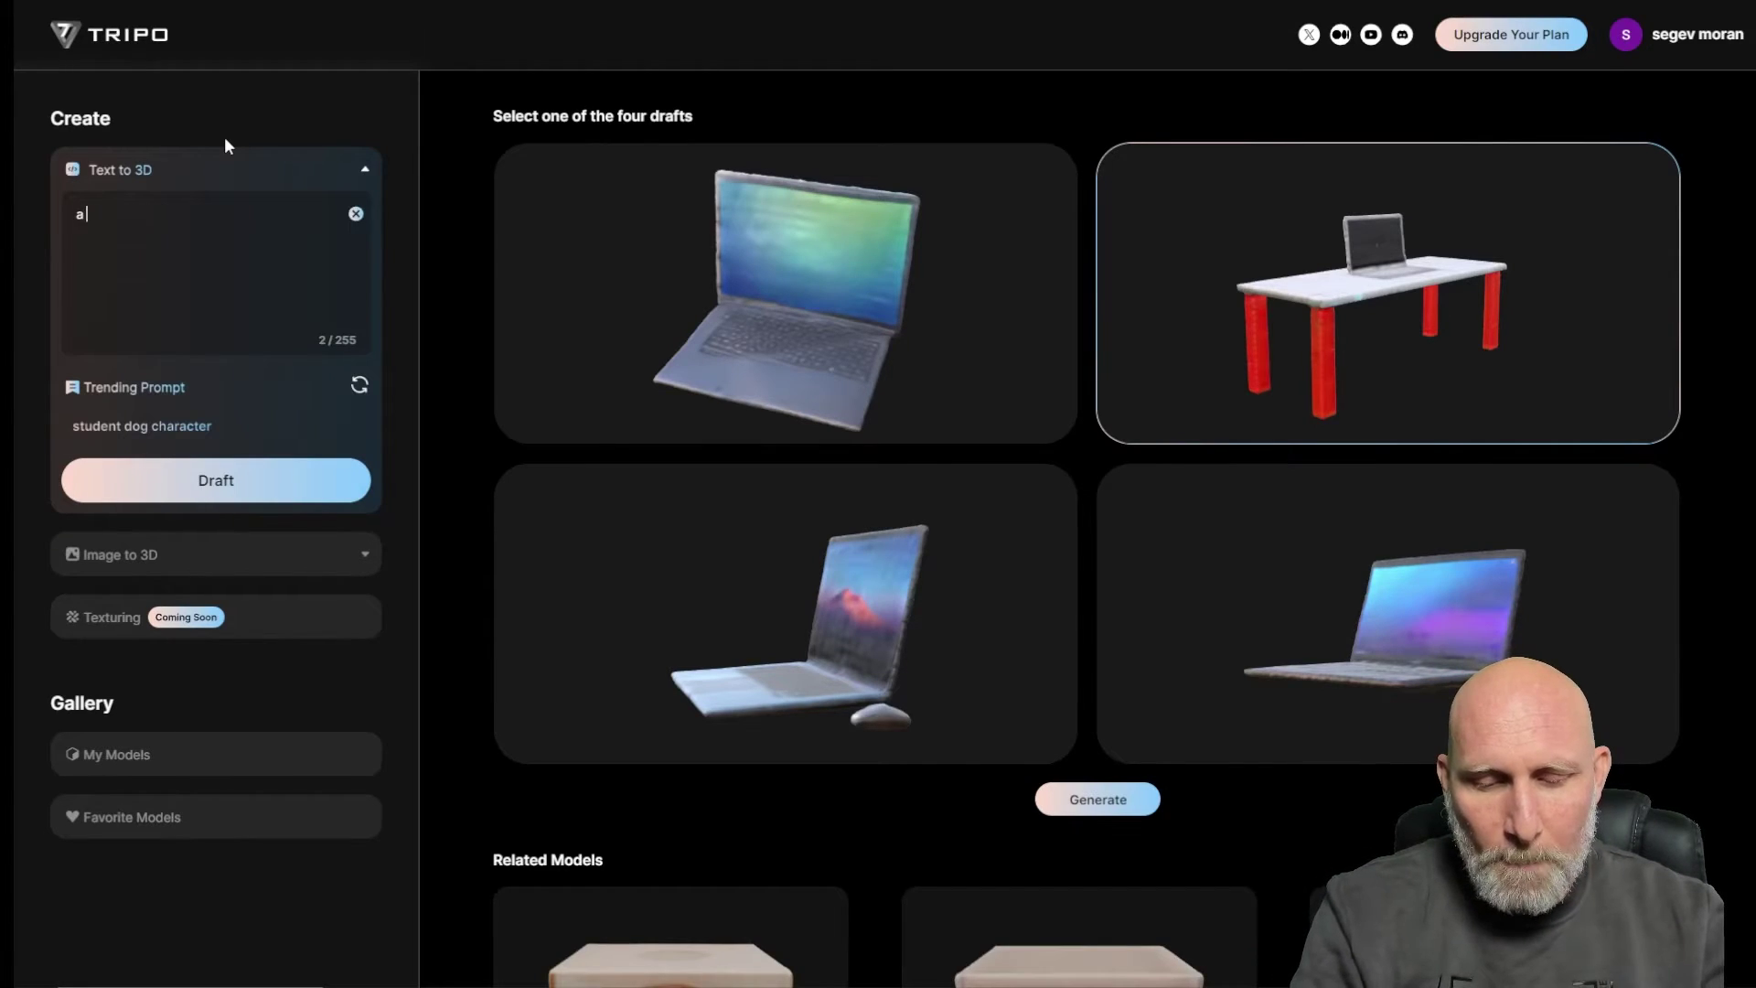
type("photo")
key("ctrl+a")
type("a")
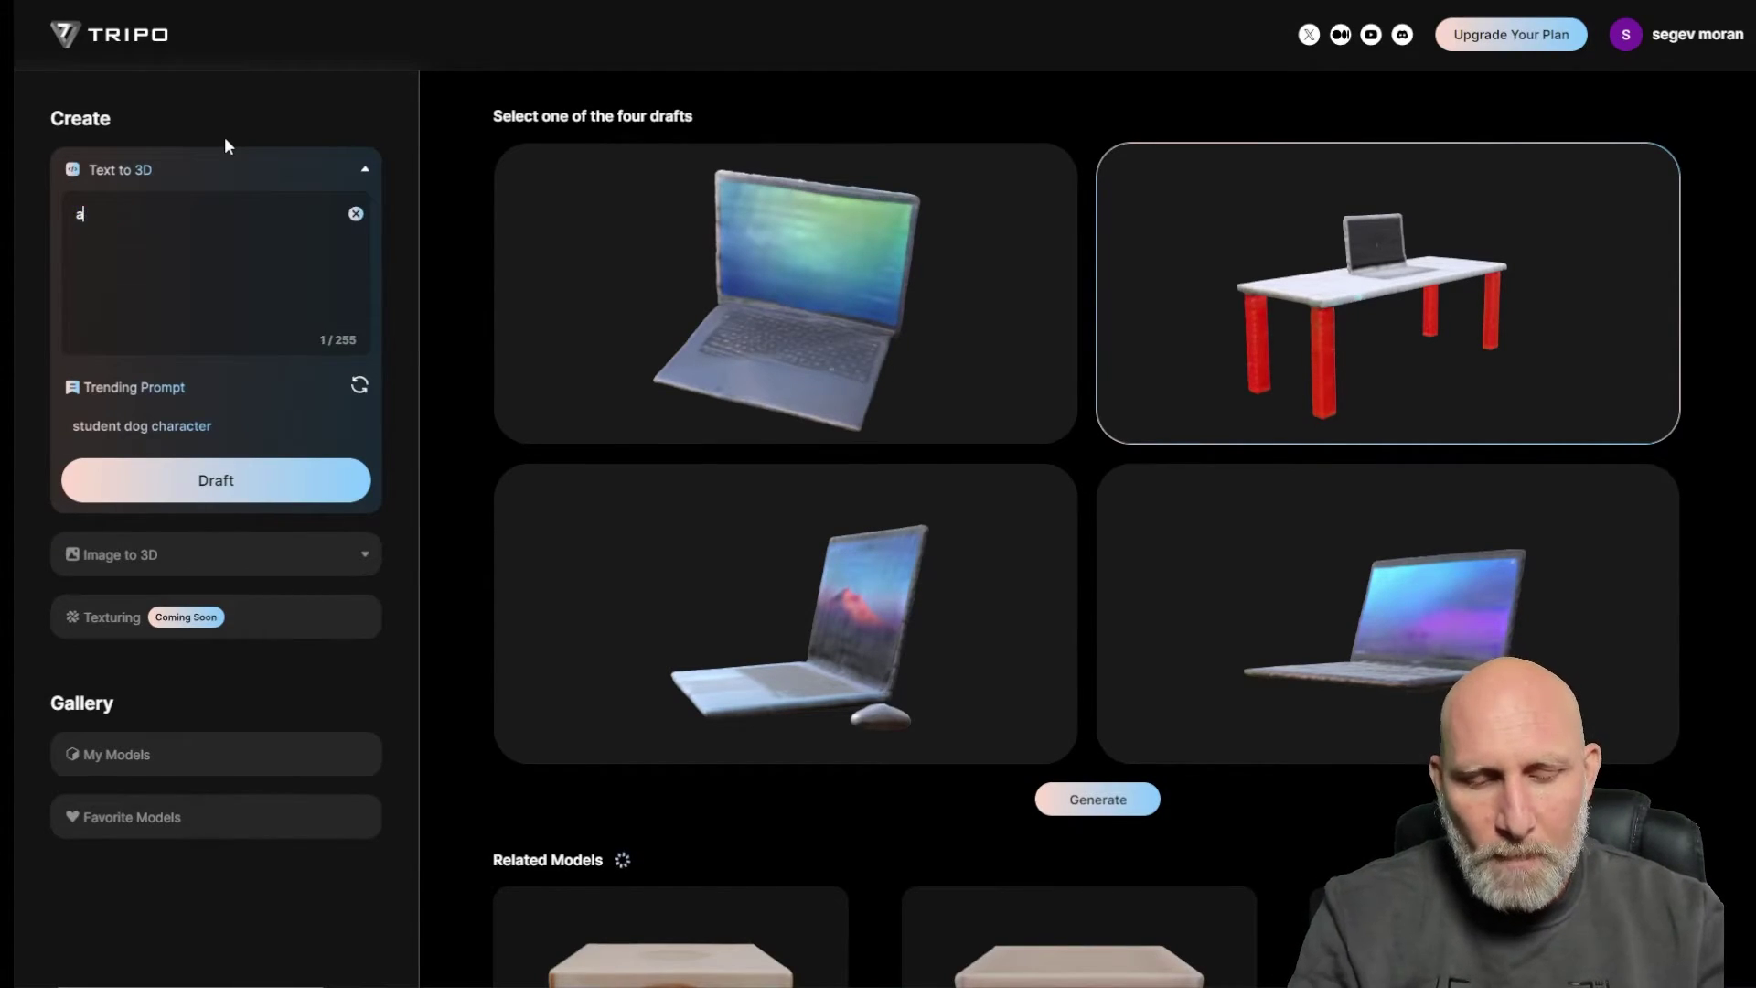
type(" wooden box ")
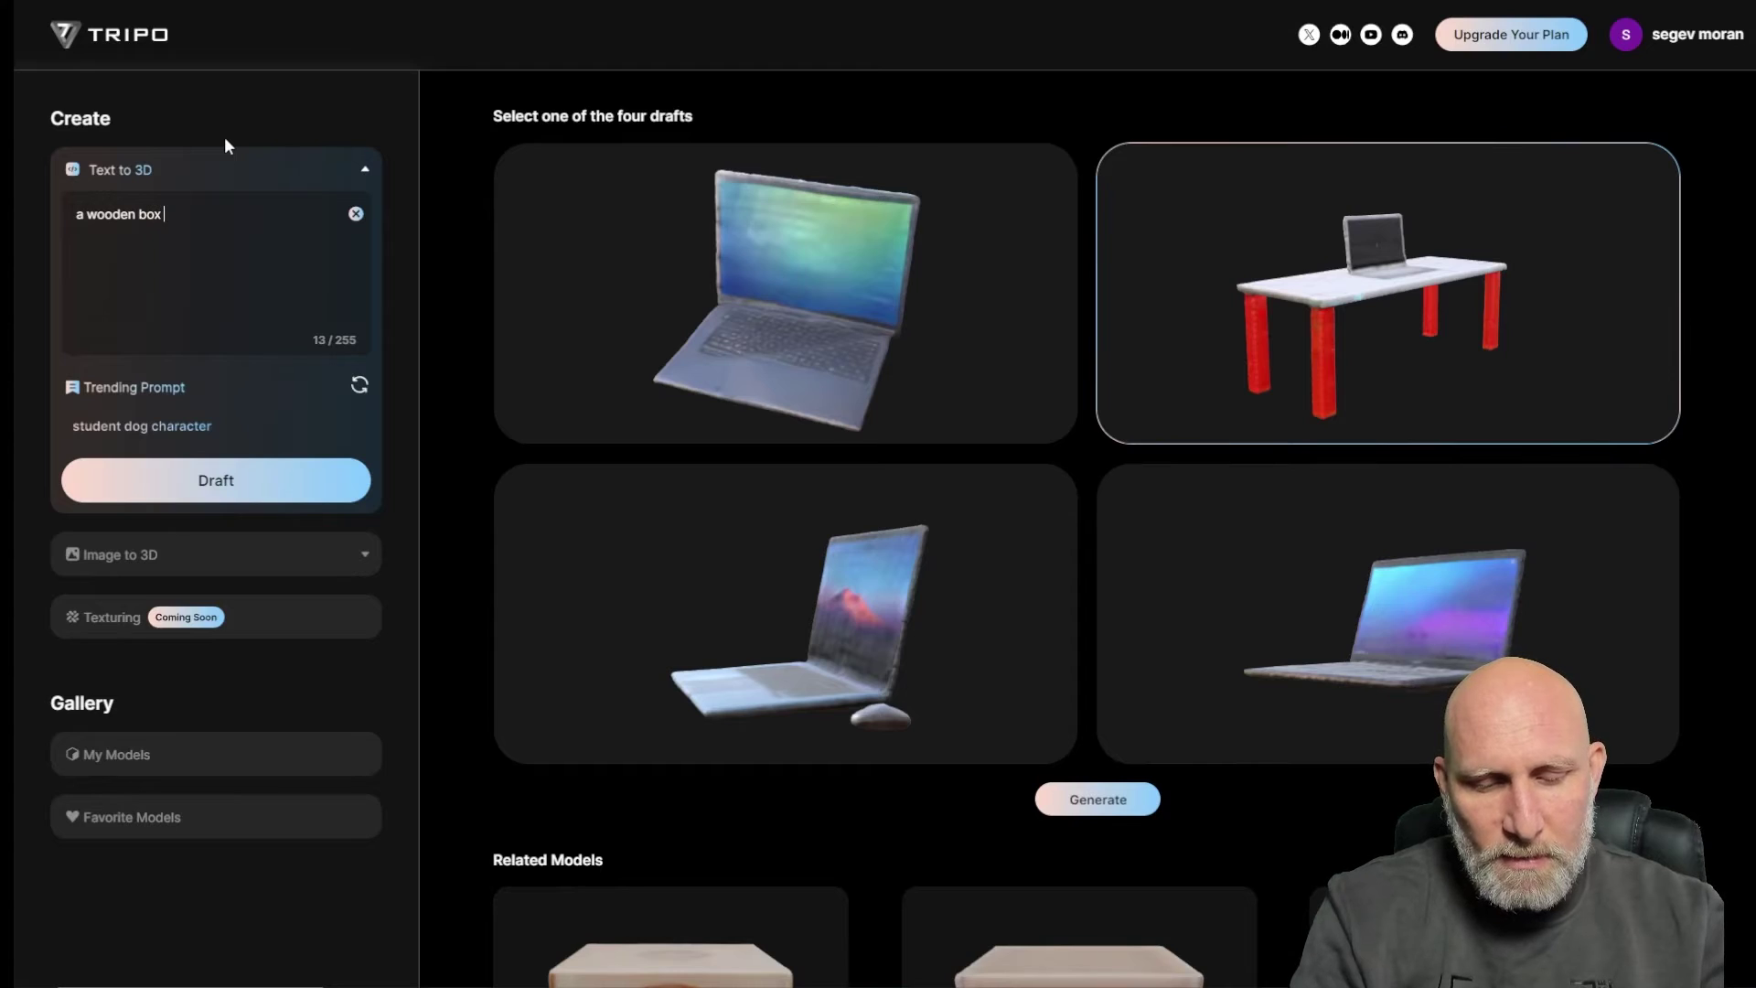
type("made of planks")
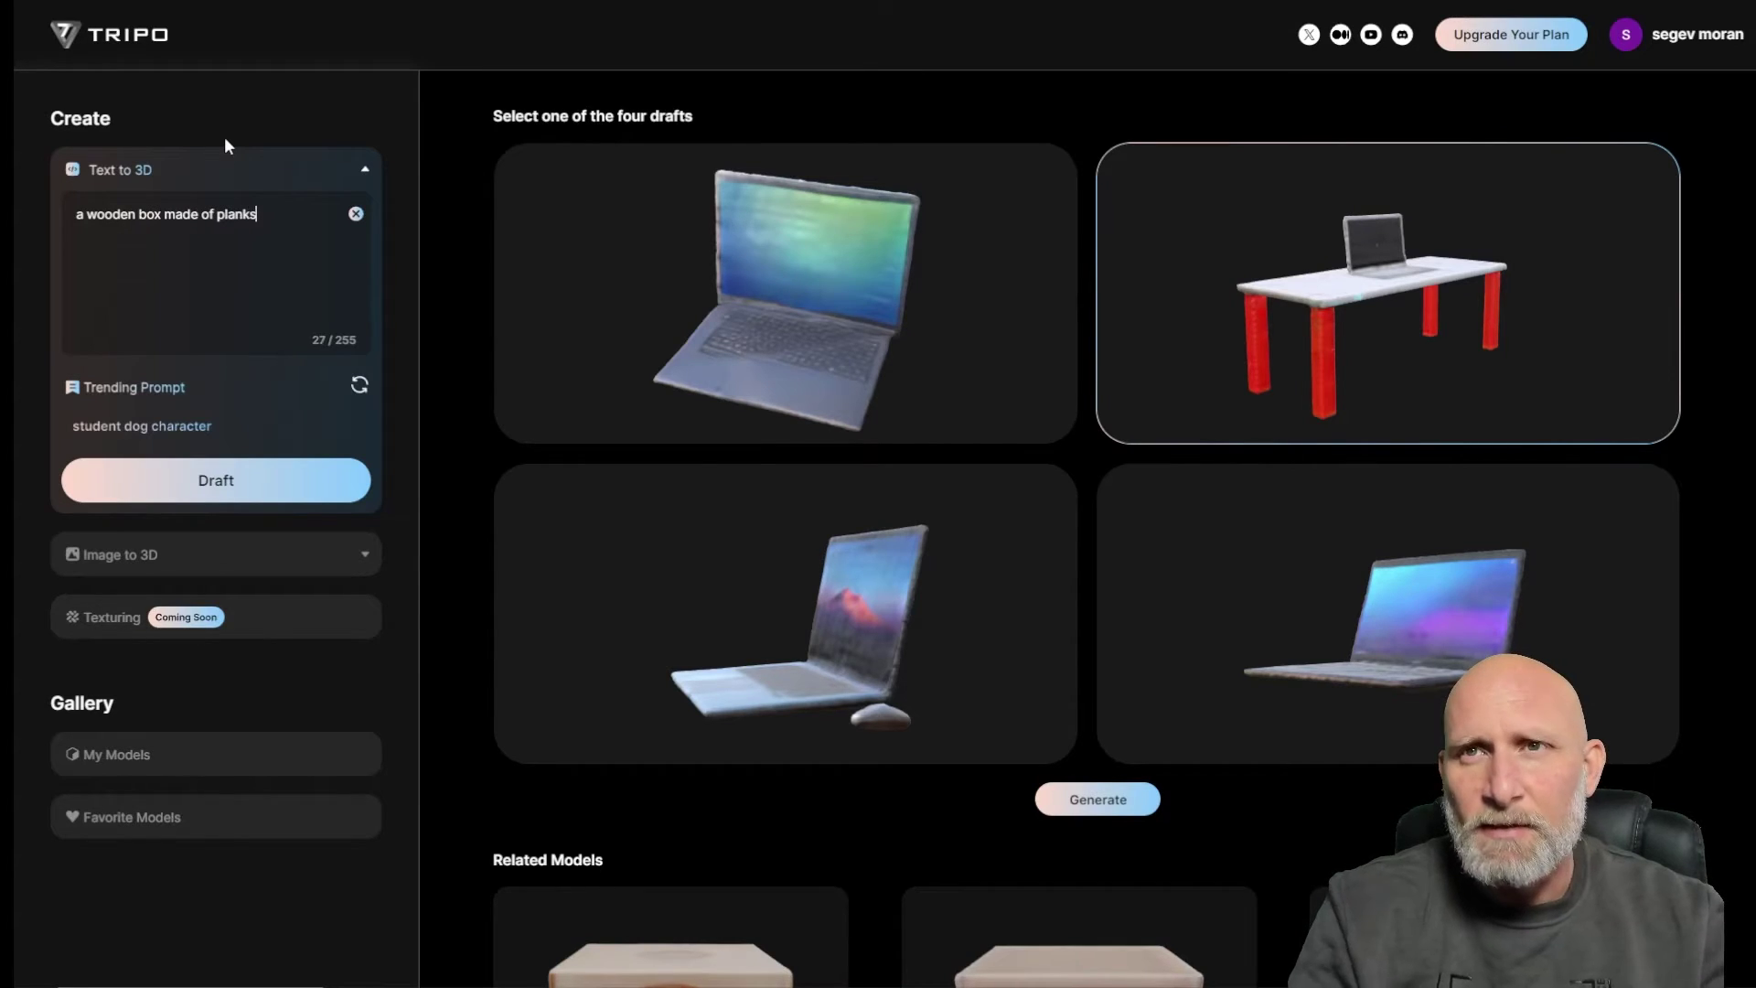
left_click(233, 485)
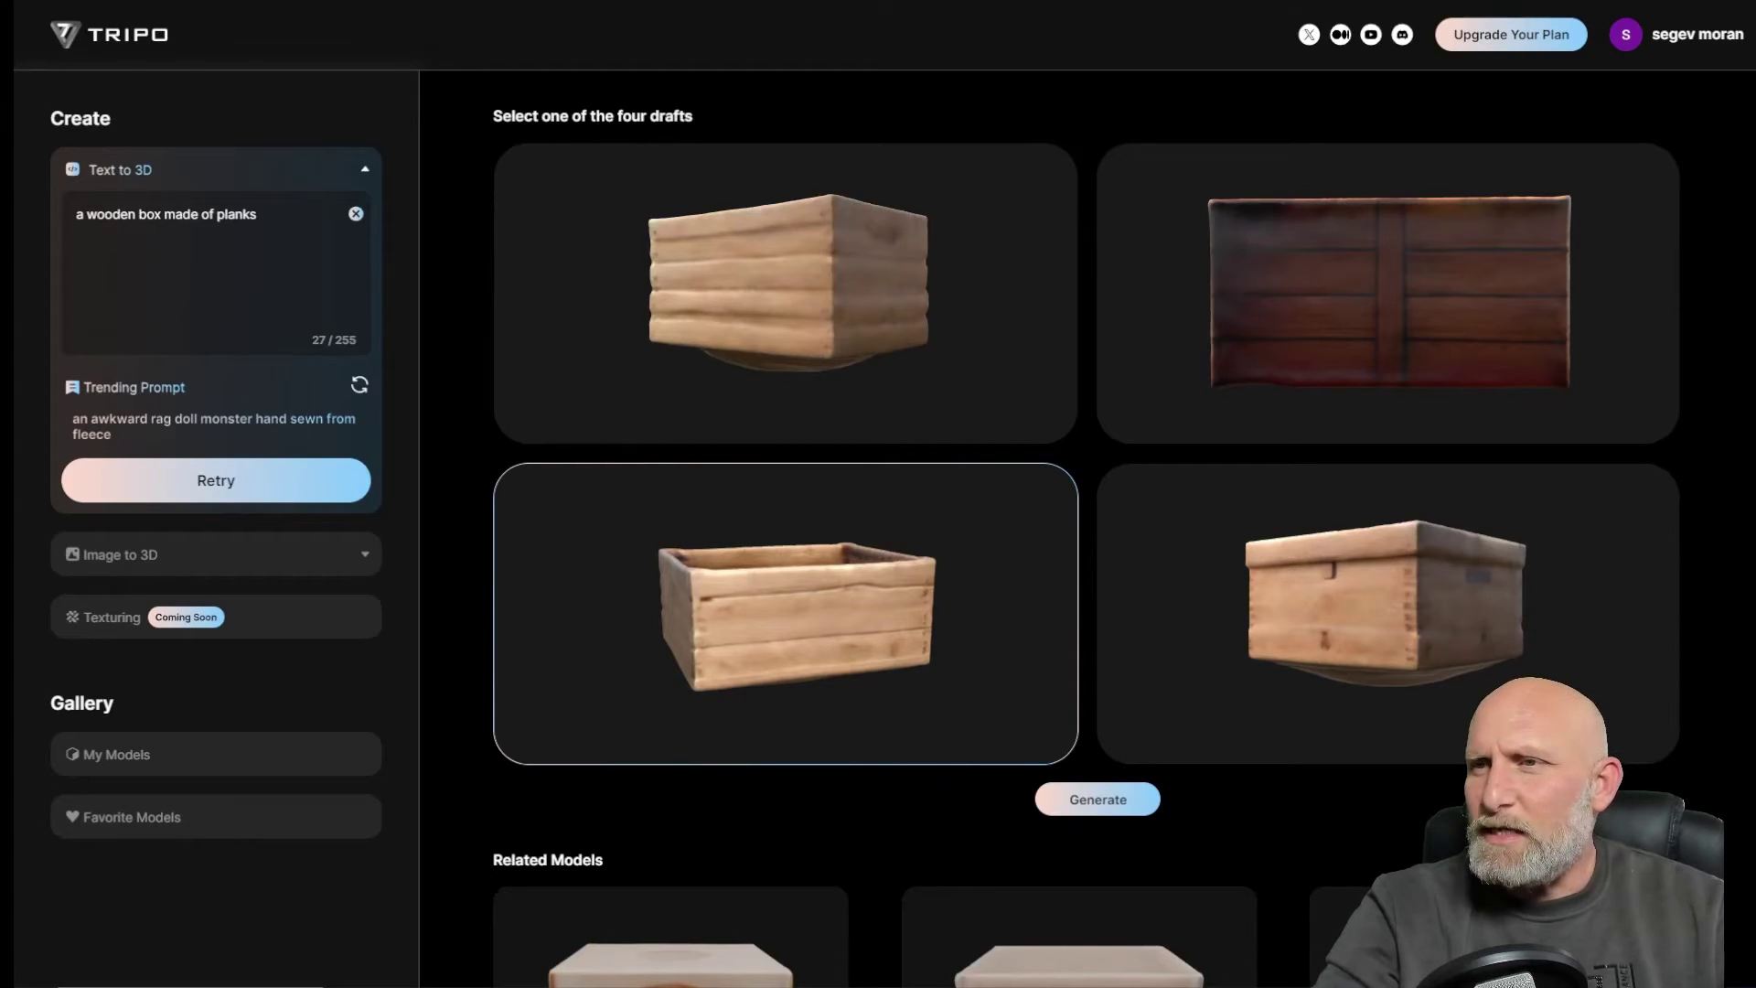
Step: Inspect the four wooden box drafts from several angles, select the open light-wood crate on the lower row, and generate its model
left_click(832, 302)
left_click(1286, 284)
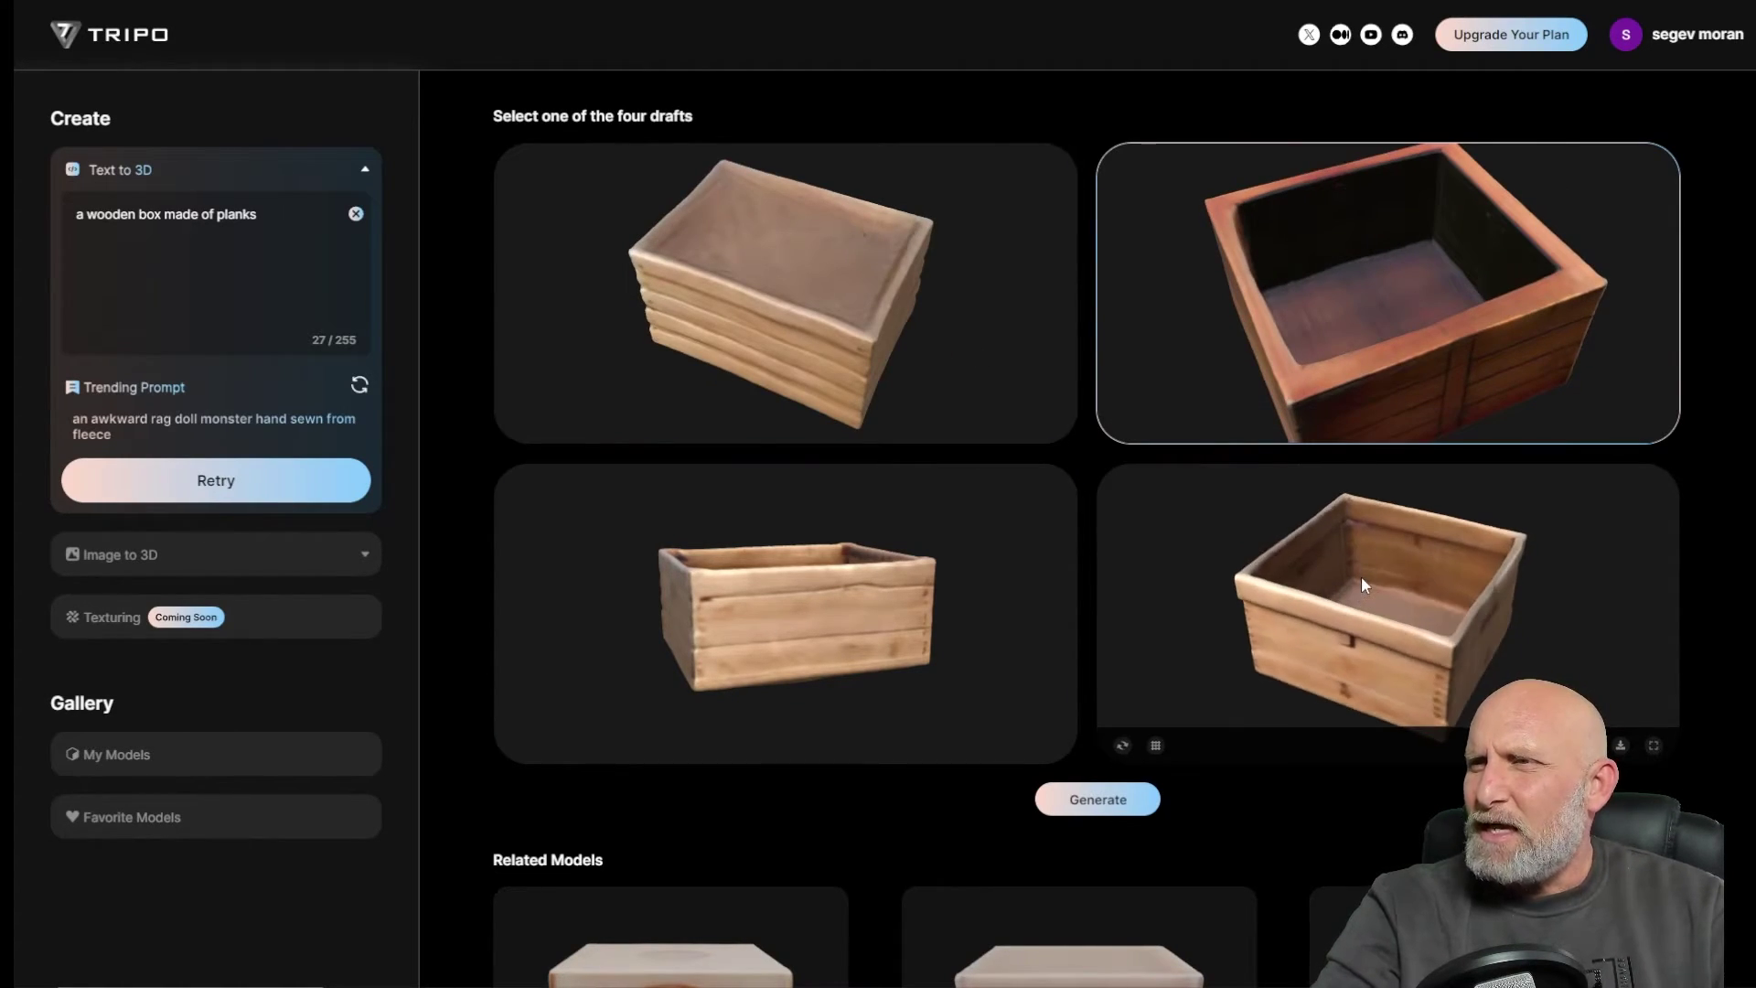
left_click(1361, 575)
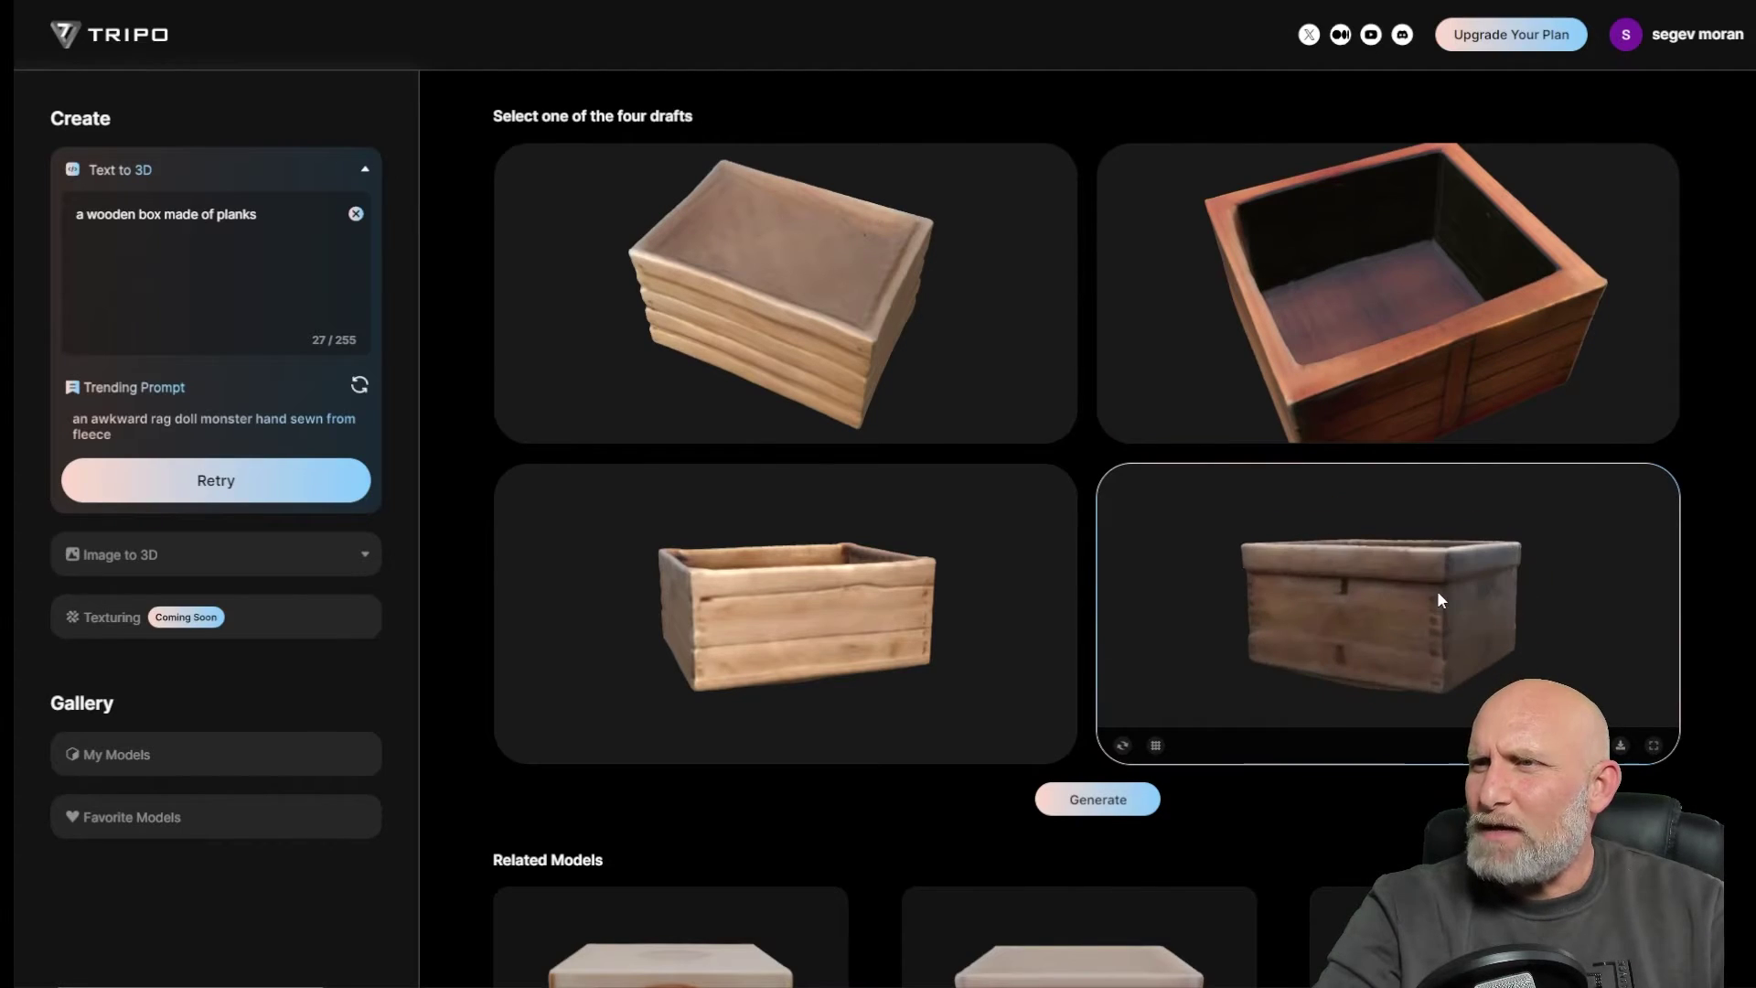
left_click_drag(858, 627, 725, 639)
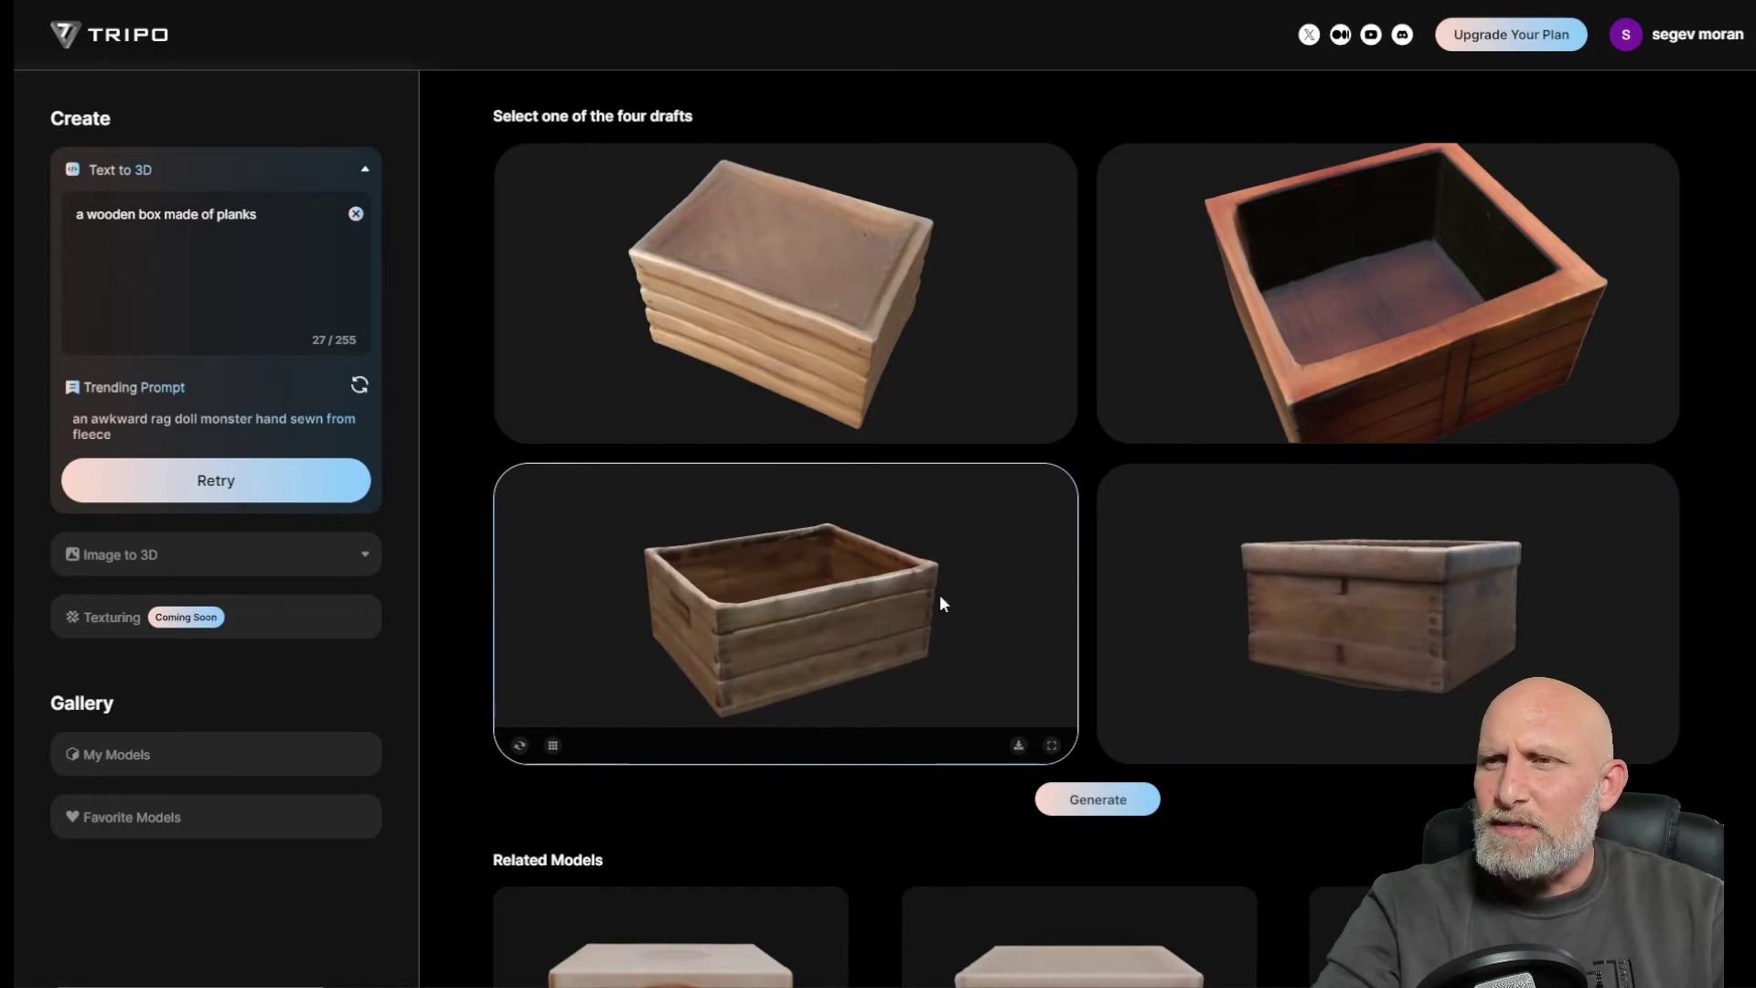
left_click(1100, 801)
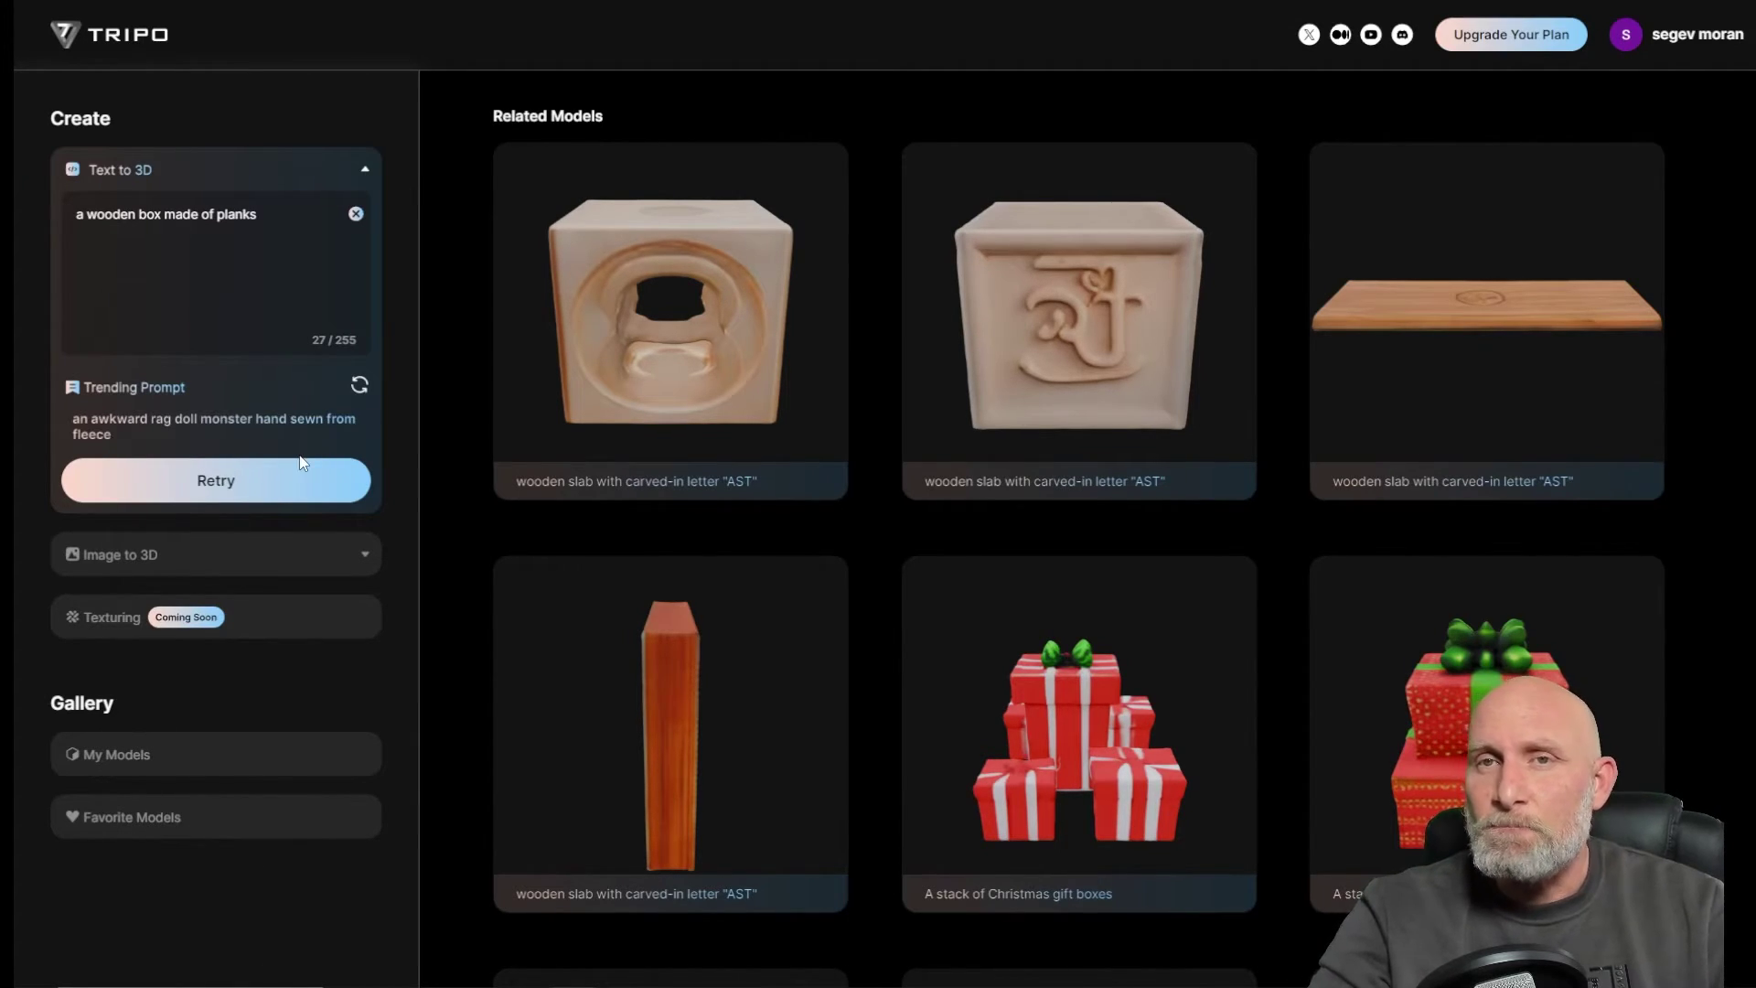
Step: Upload the side-facing mouse PNG from the Downloads folder to Image to 3D and create its draft
left_click(151, 556)
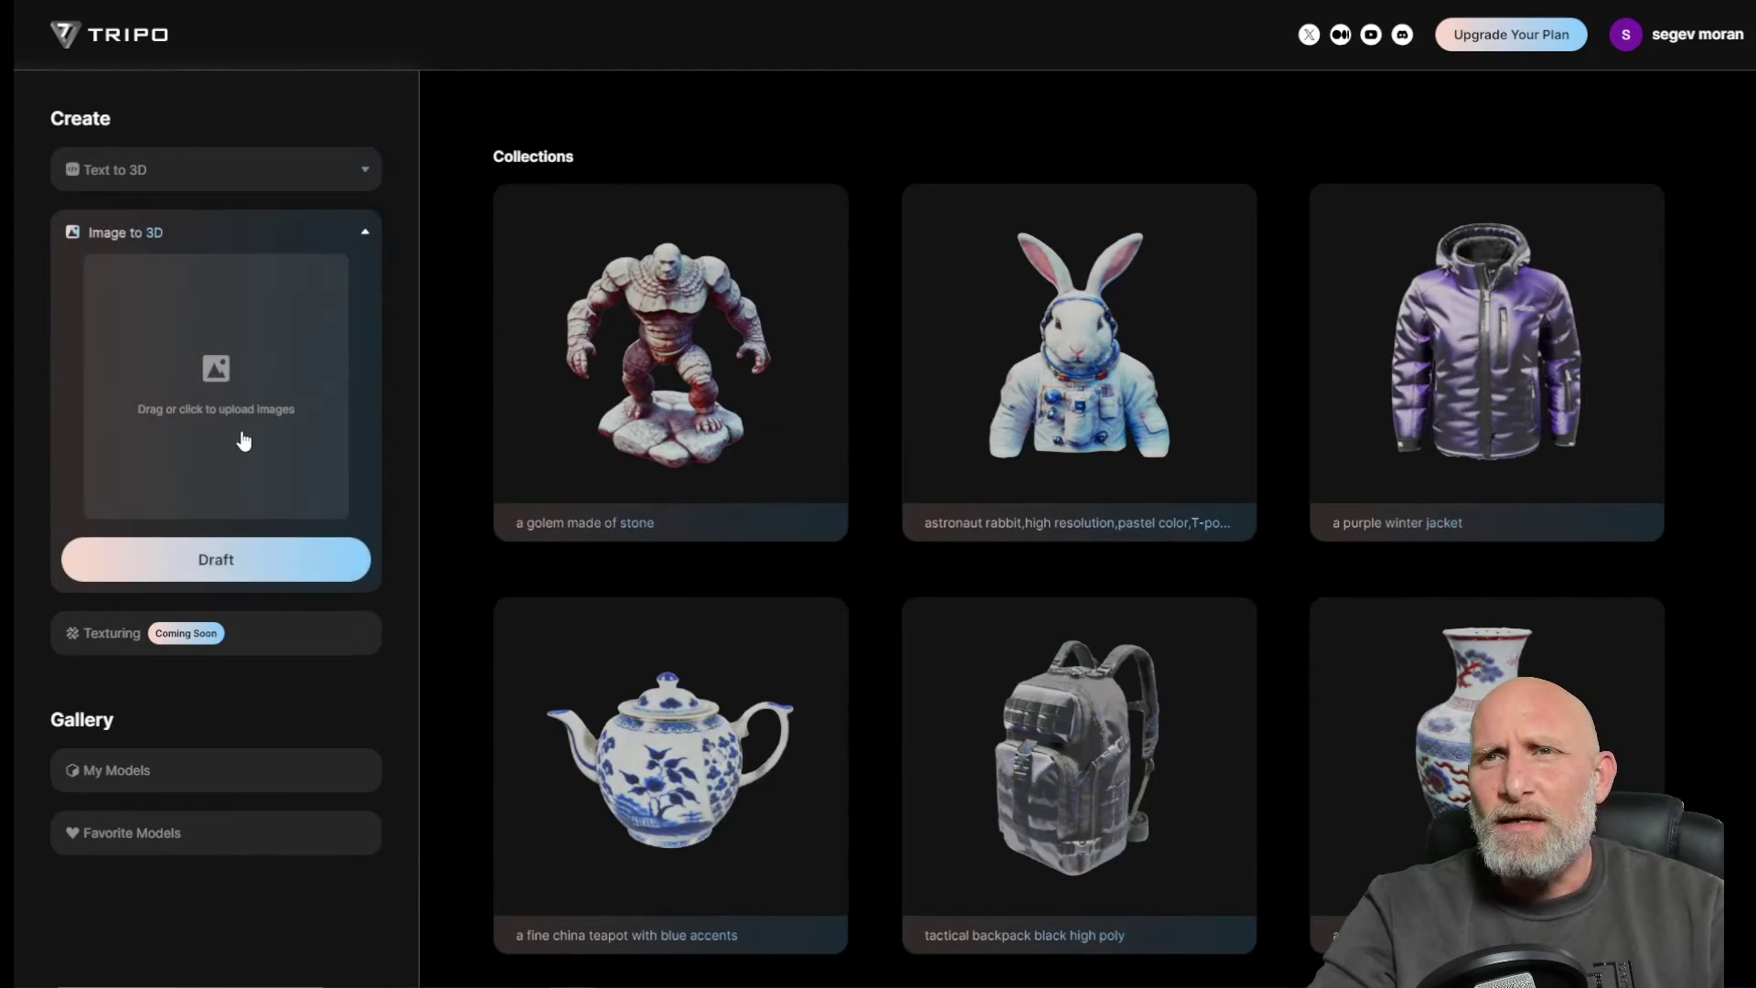
left_click(206, 369)
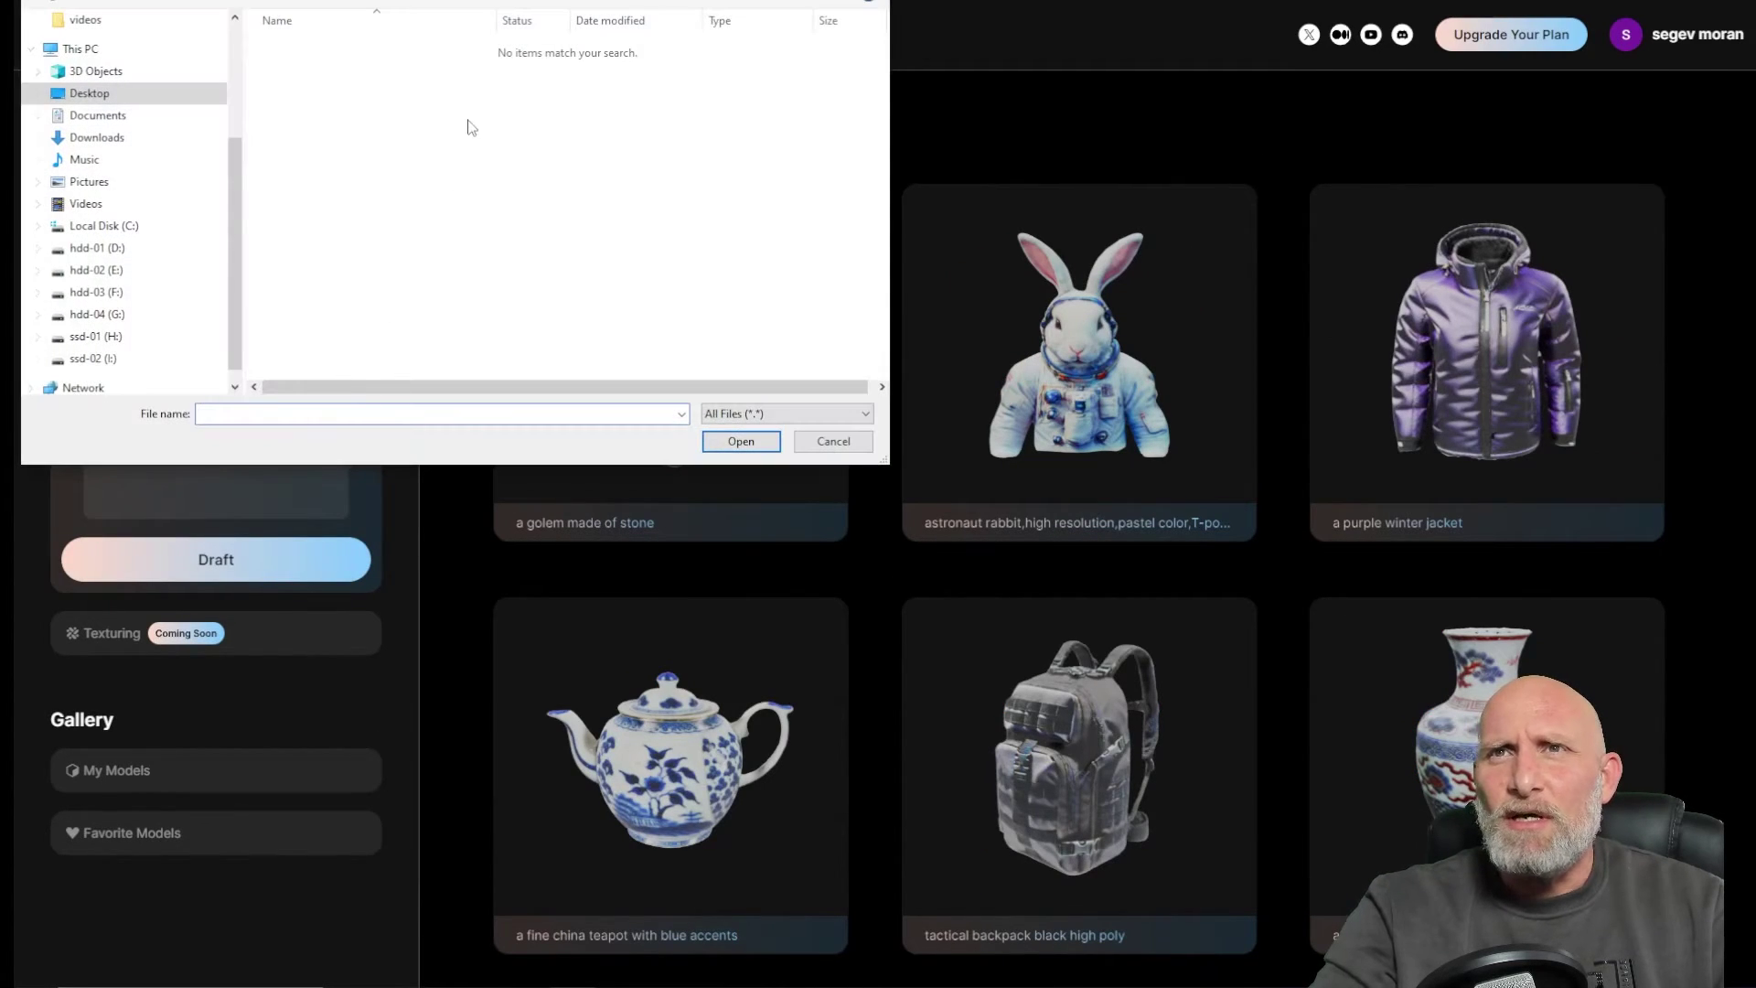
left_click(96, 137)
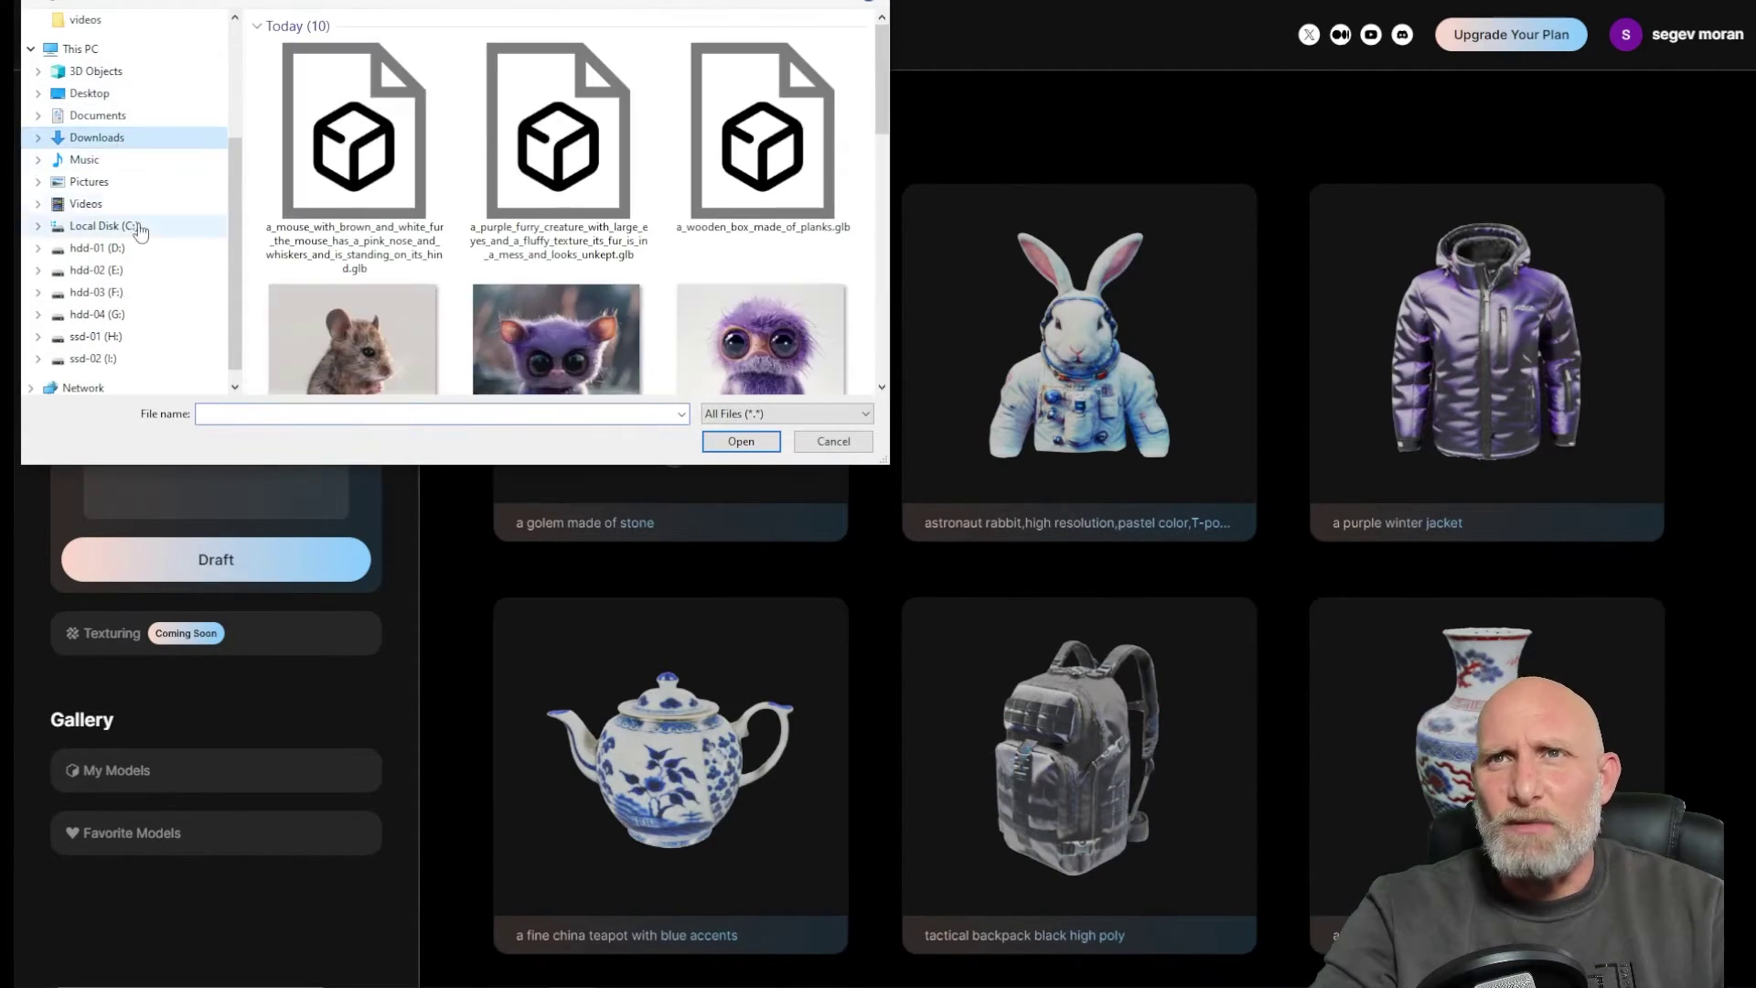
scroll(441, 271, "down", 3)
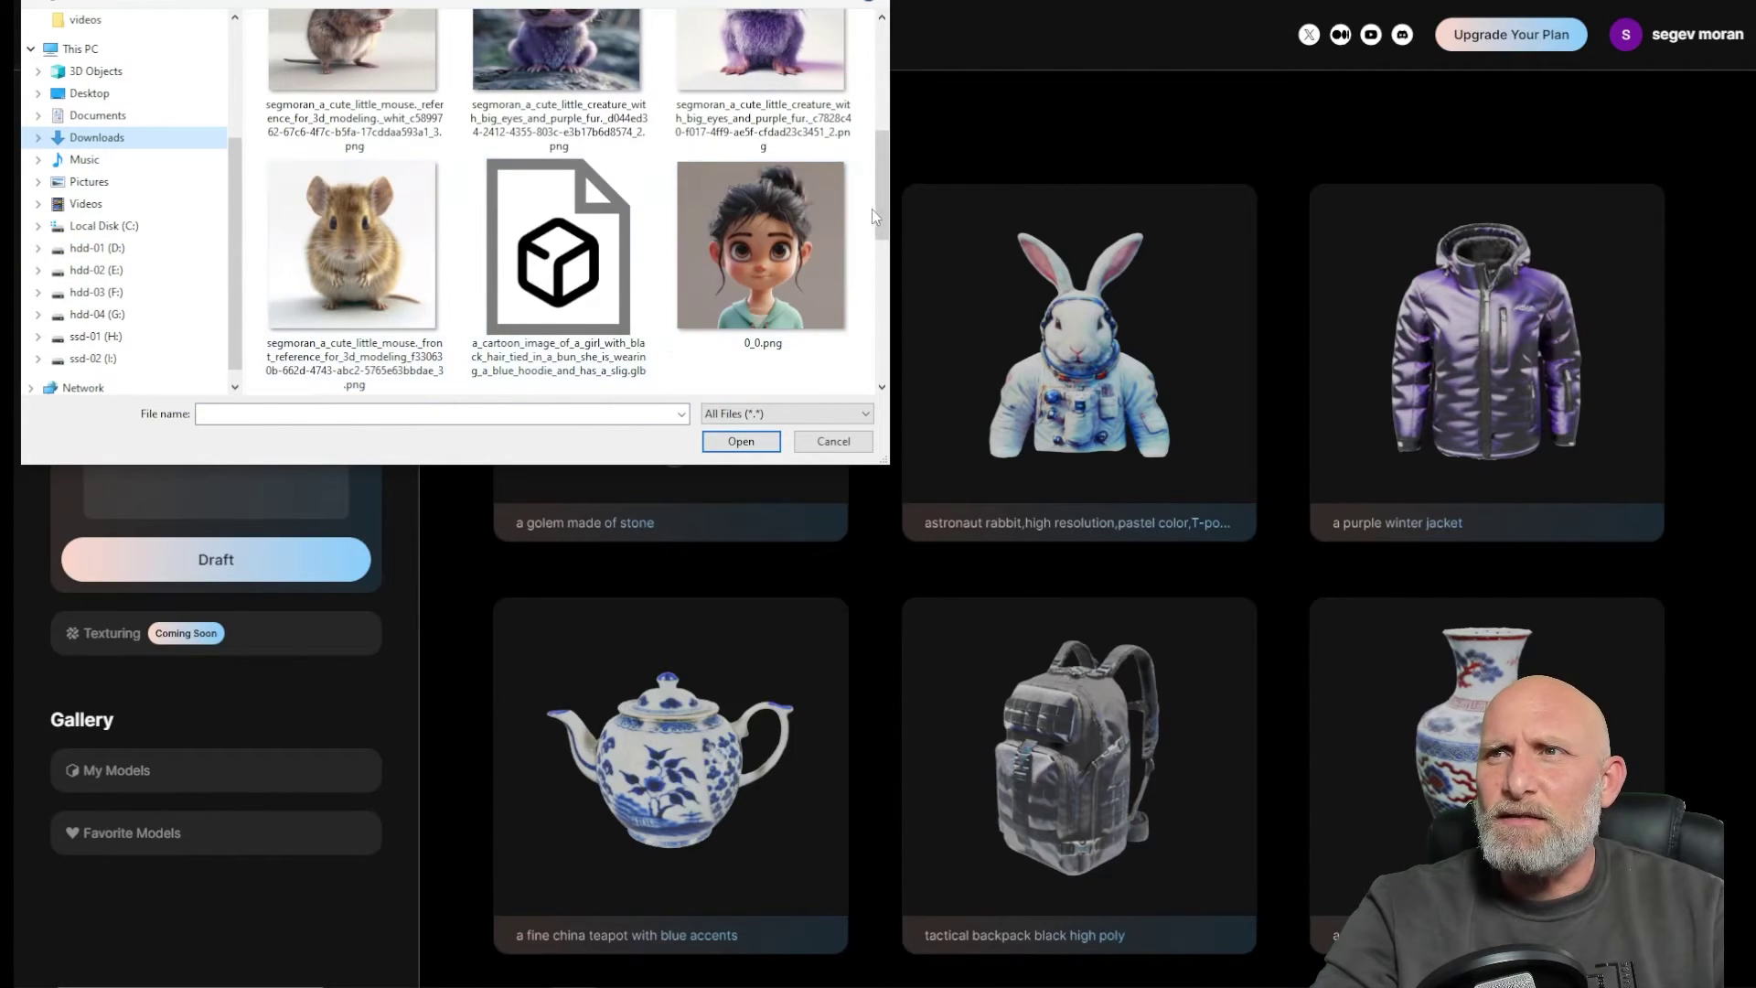
left_click_drag(884, 203, 886, 173)
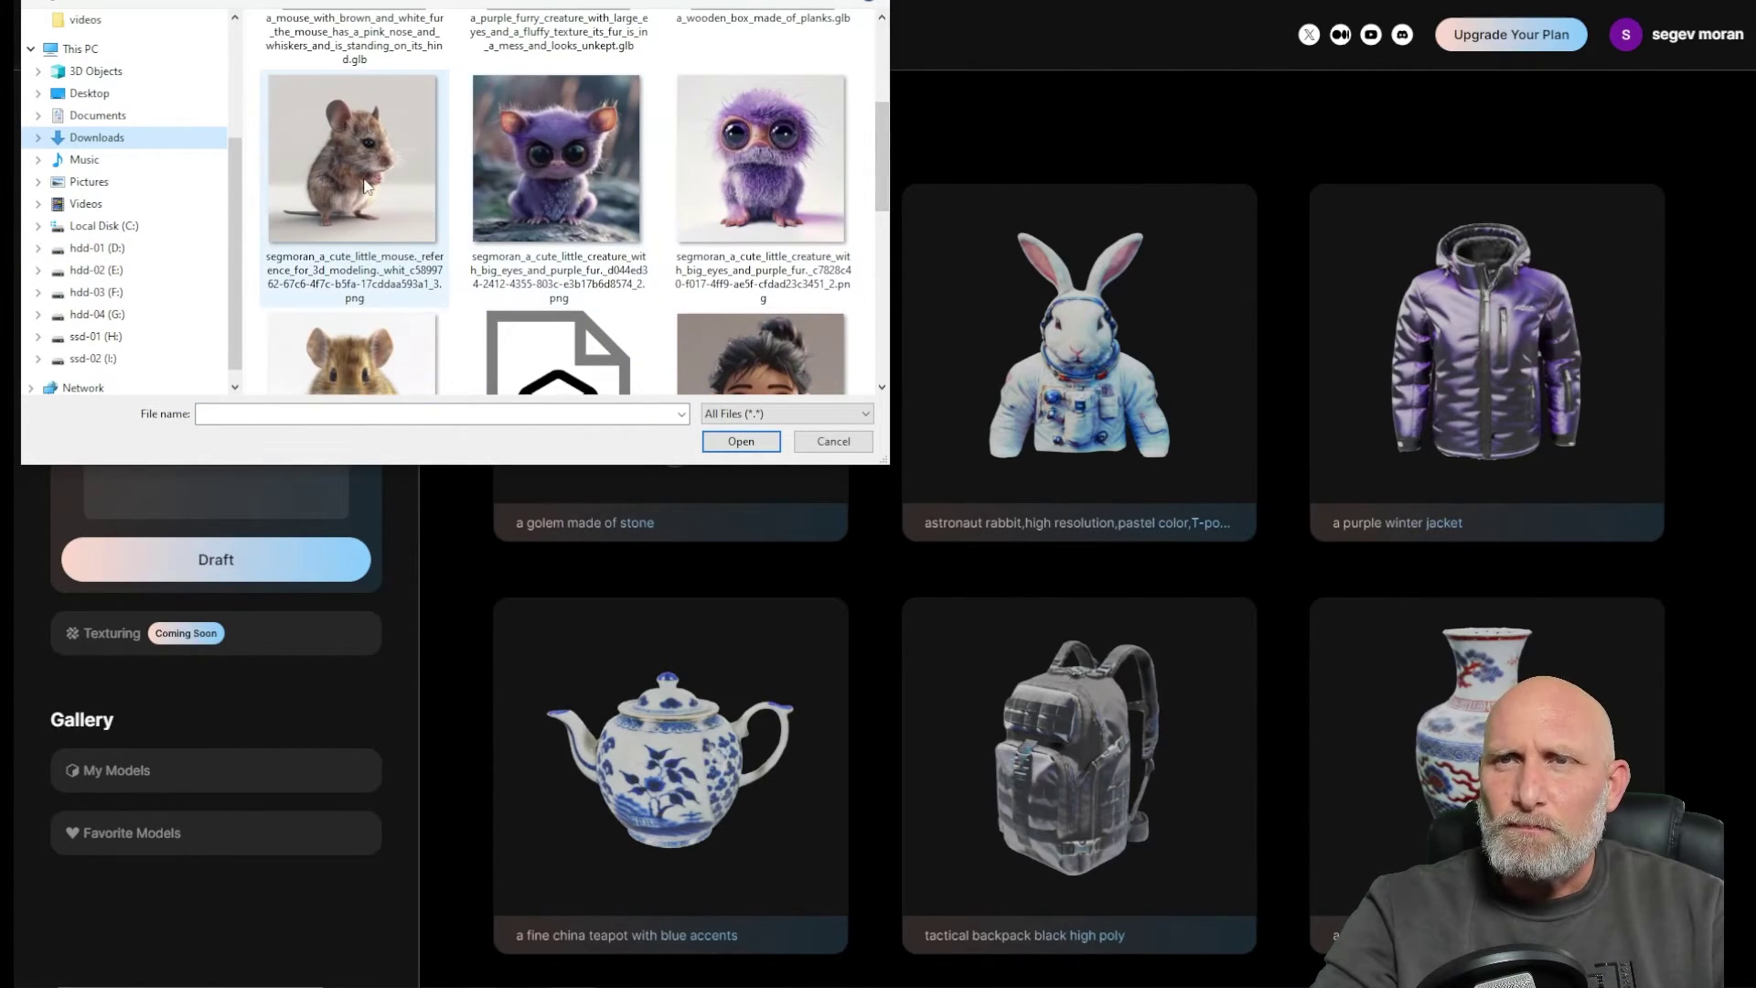
left_click(289, 148)
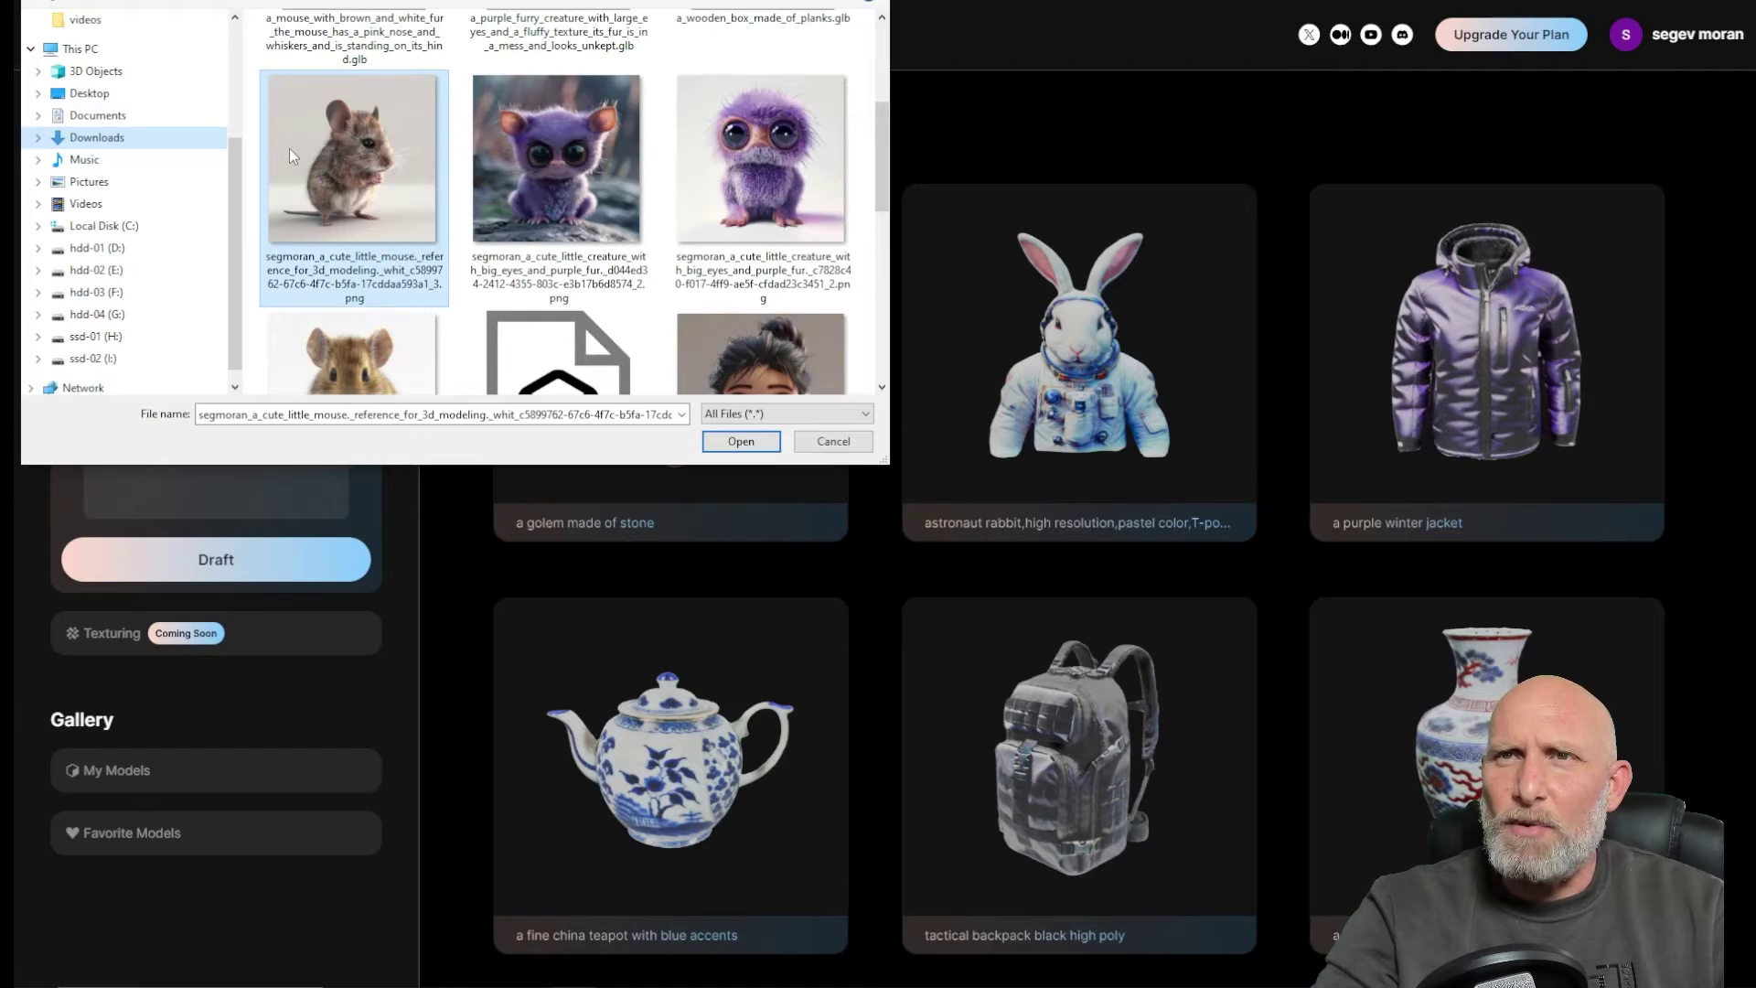
left_click(756, 443)
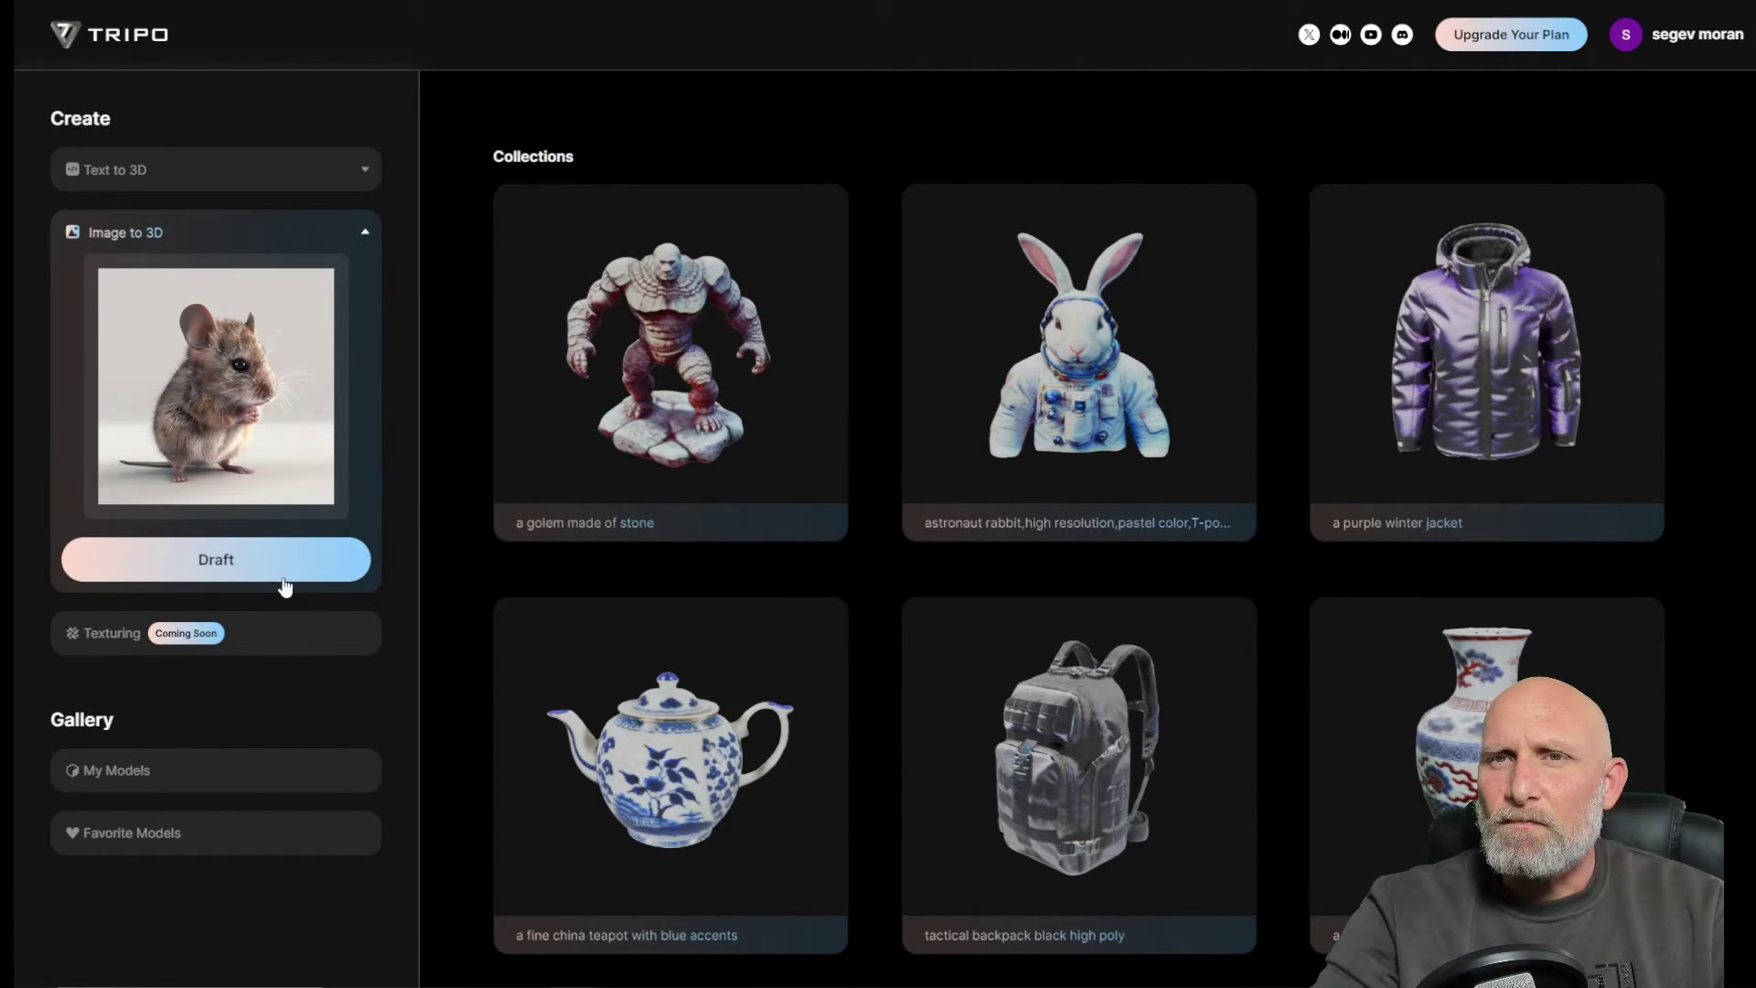
left_click(211, 564)
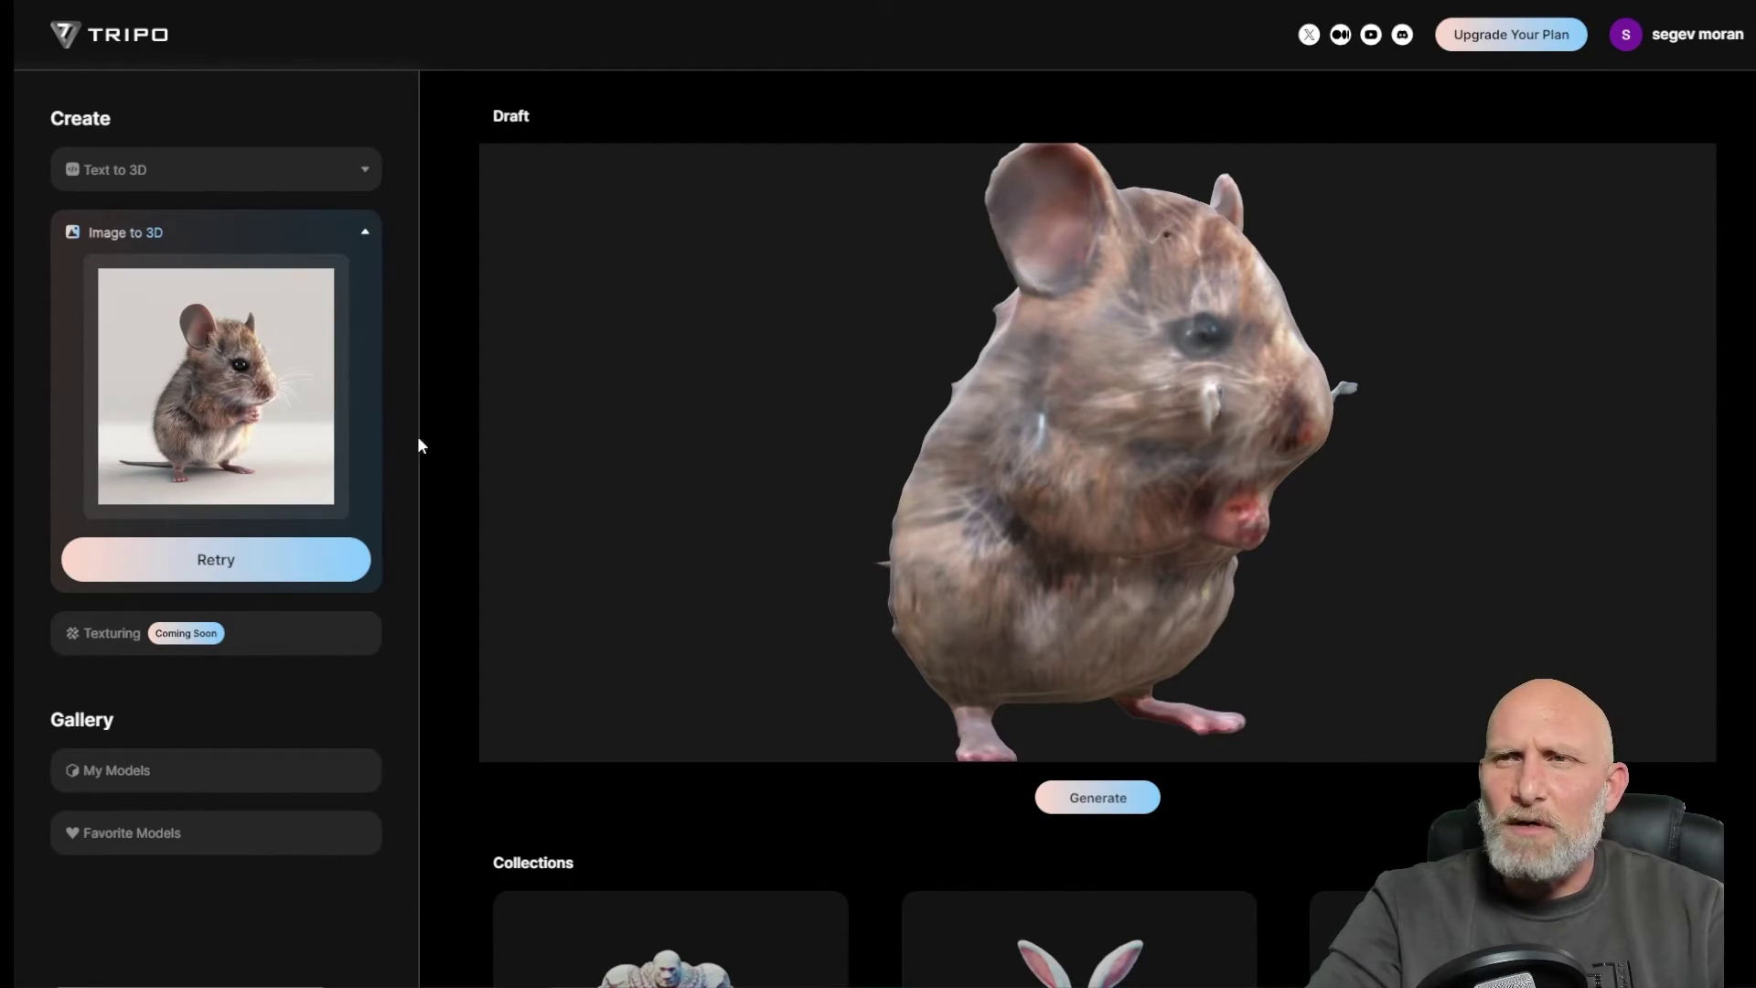
mouse_move(301, 411)
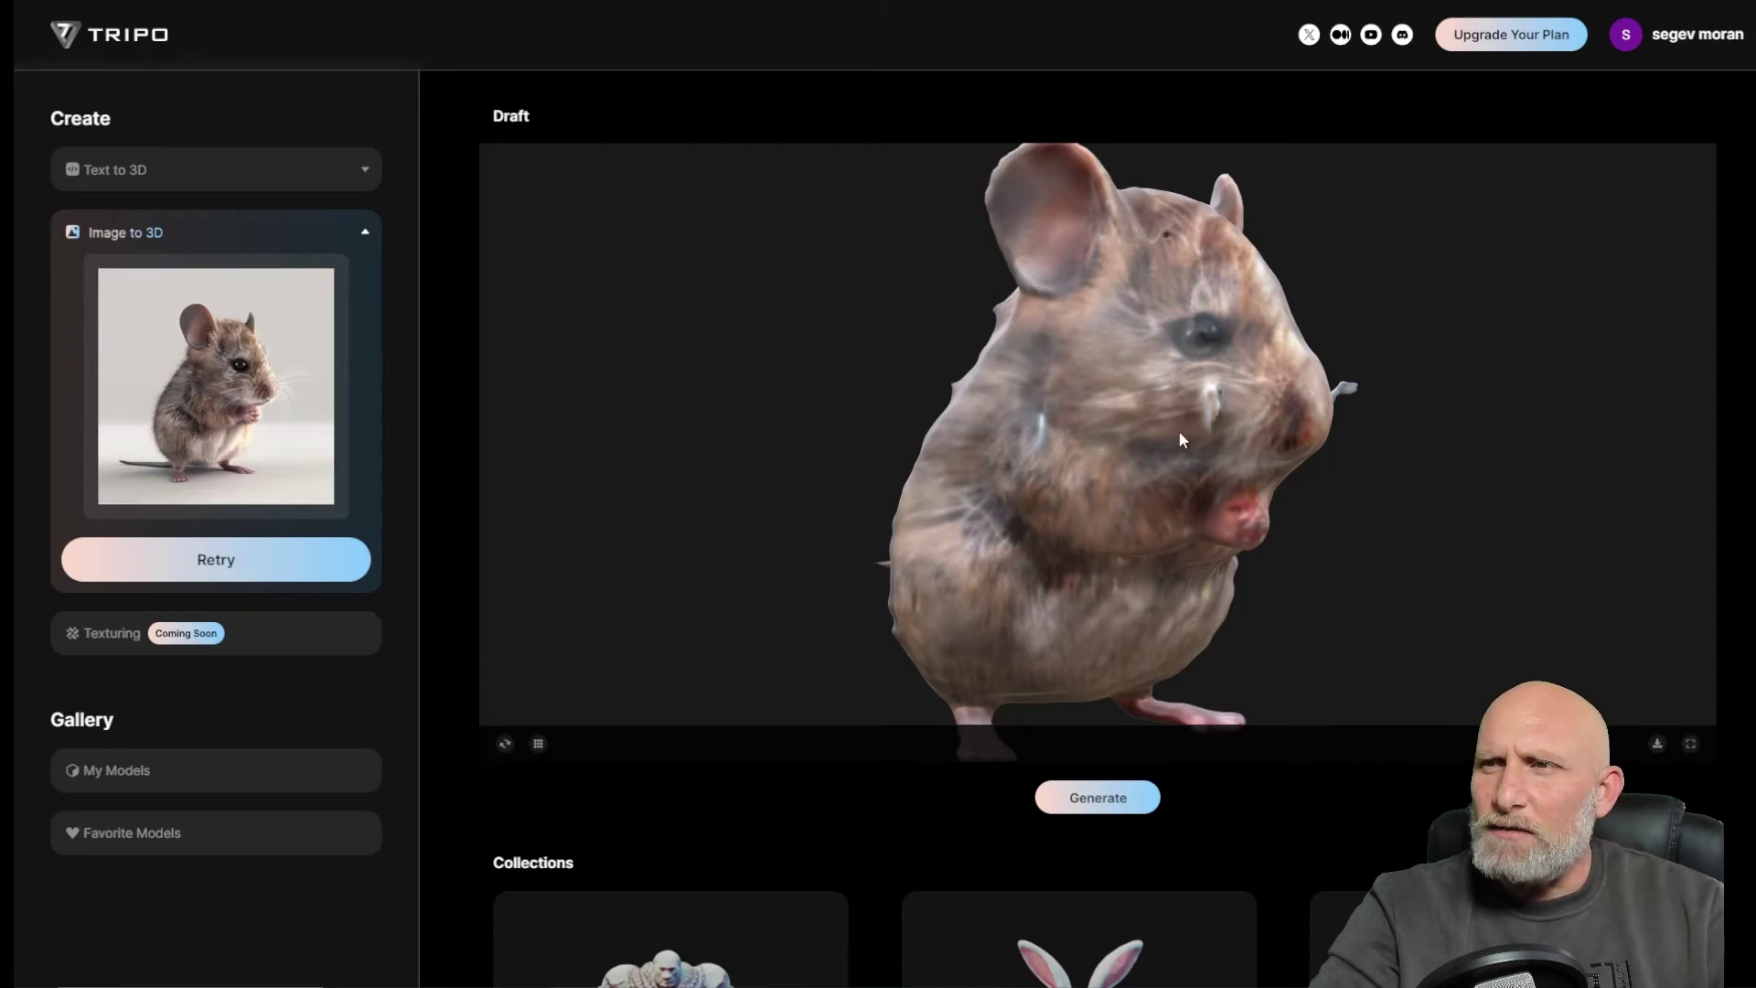
Step: Inspect the side-facing mouse draft from several angles and generate its model
left_click_drag(1266, 518, 985, 380)
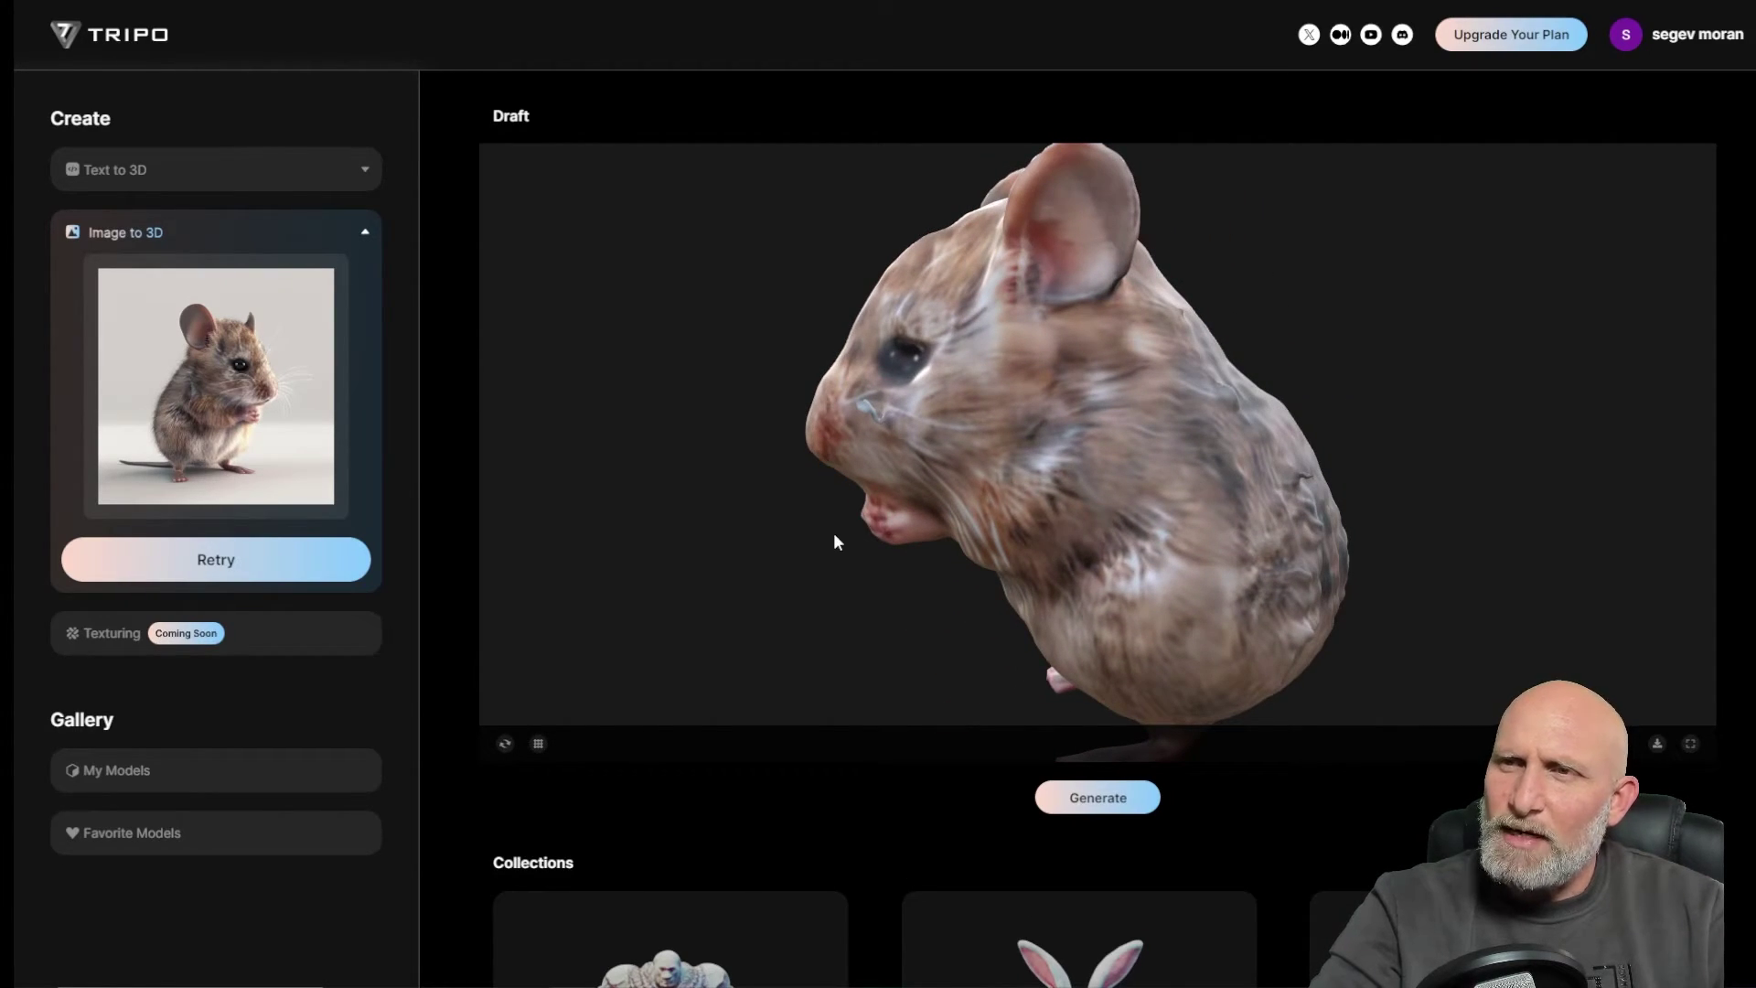
left_click_drag(752, 534, 1107, 534)
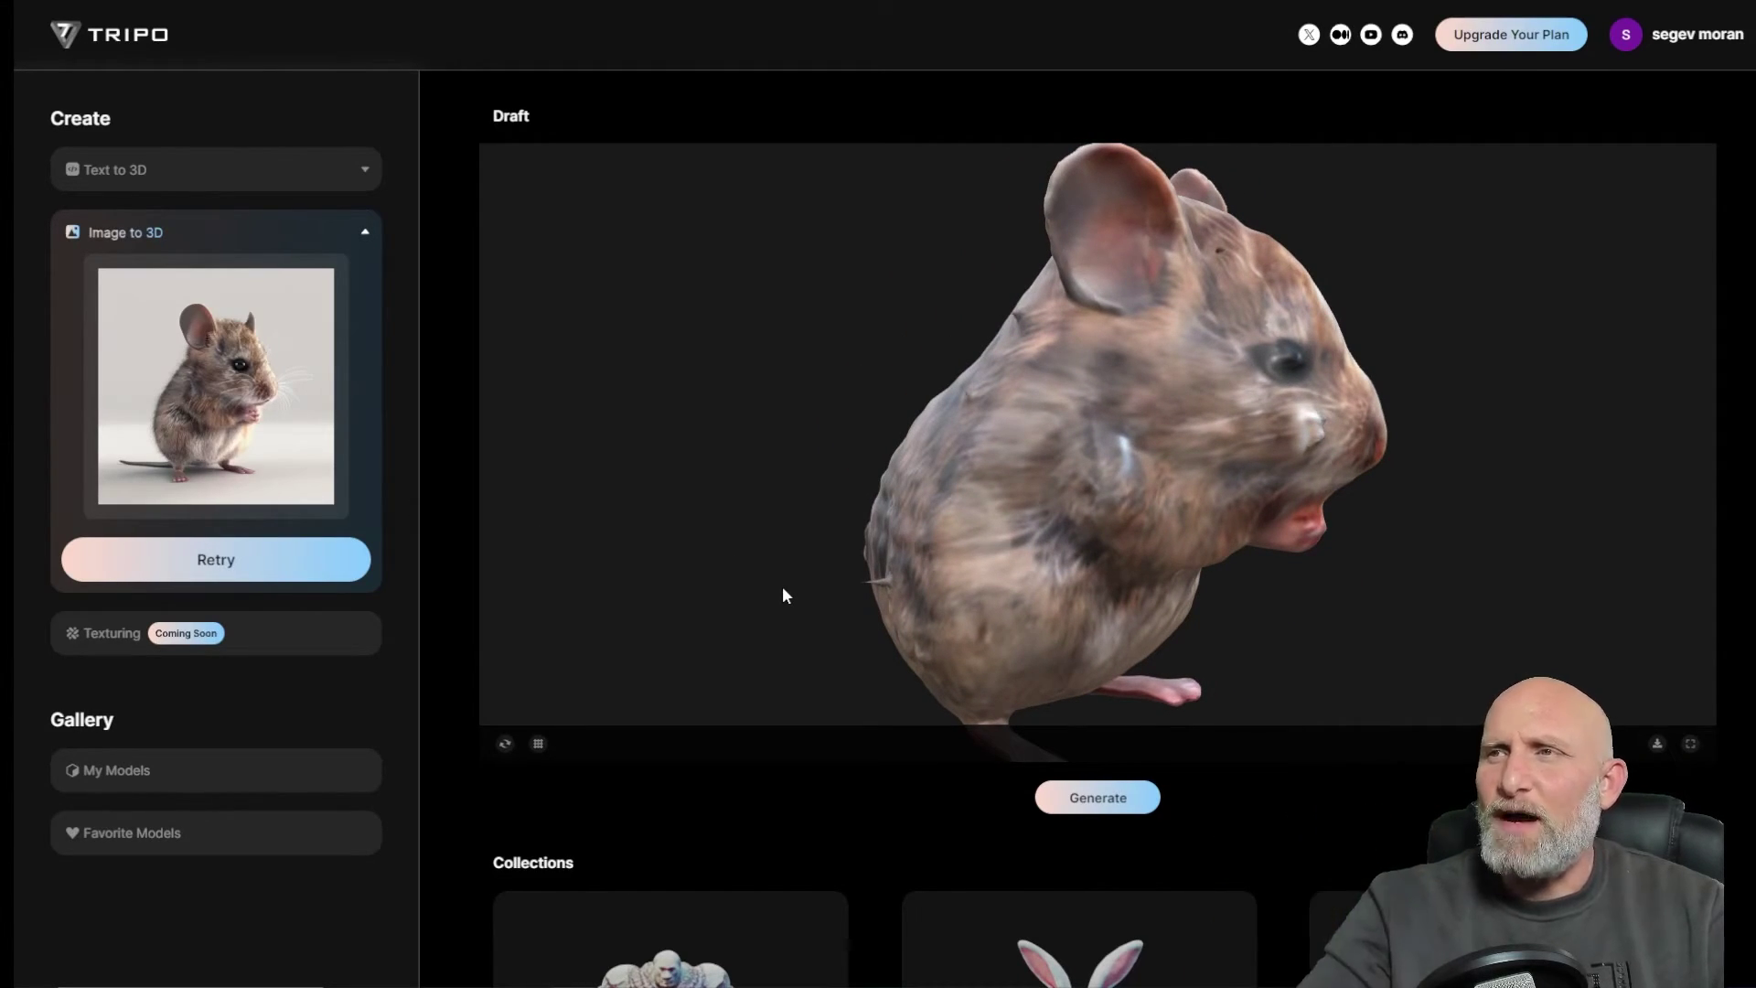
mouse_move(1225, 523)
left_mouse_down()
mouse_move(1201, 454)
mouse_move(1239, 480)
mouse_move(1208, 523)
mouse_move(1050, 524)
mouse_move(958, 489)
mouse_move(918, 519)
mouse_move(1082, 580)
mouse_move(1204, 534)
left_mouse_up()
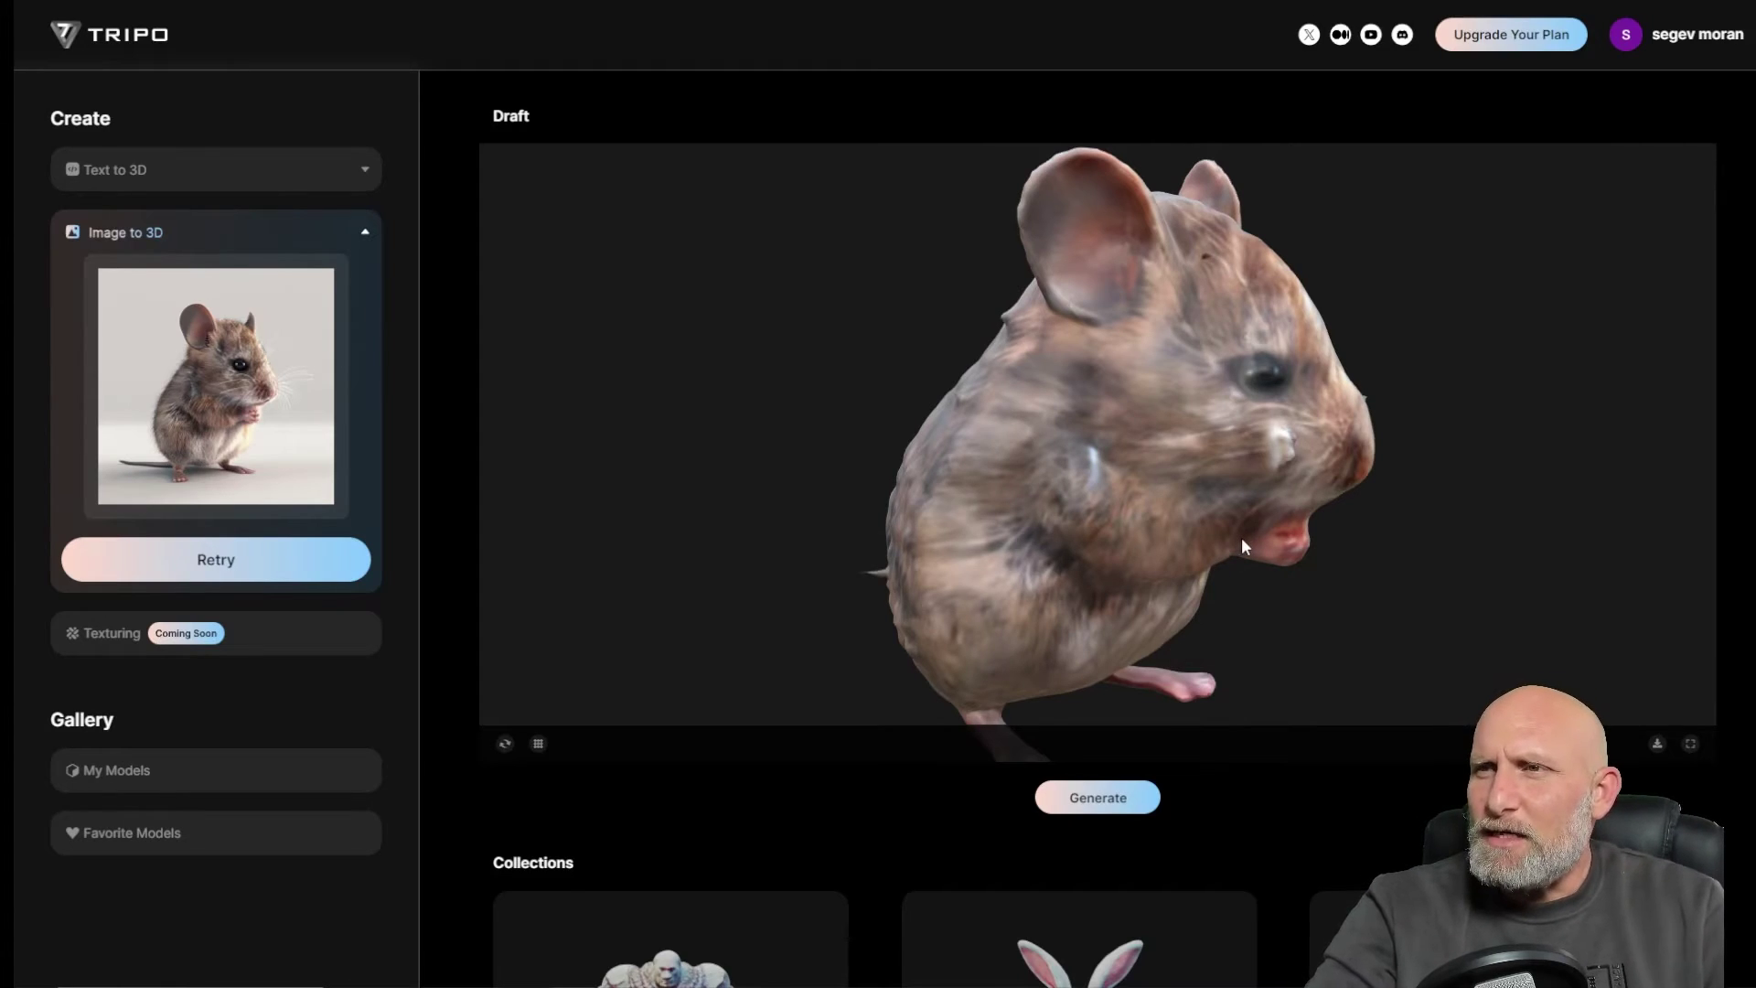
left_click_drag(1385, 361, 1141, 499)
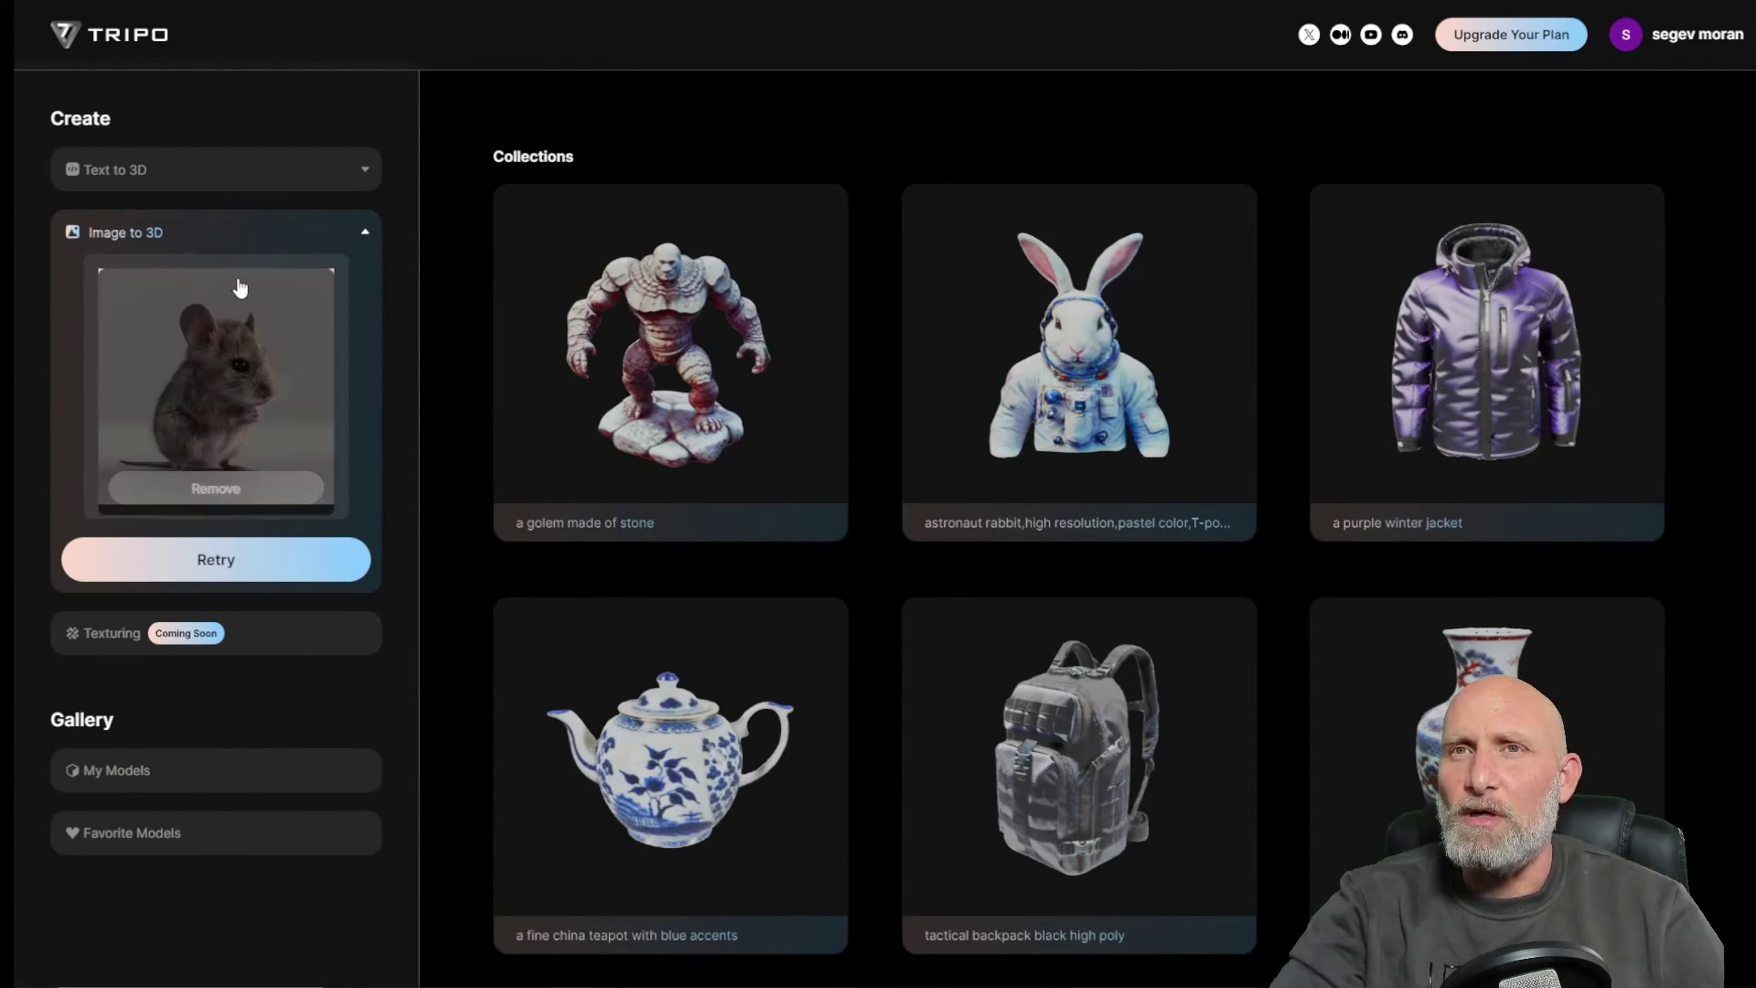
Step: Remove the mouse image from Image to 3D and look through the Downloads folder for the girl image 0_0.png
left_click(216, 480)
left_click(322, 373)
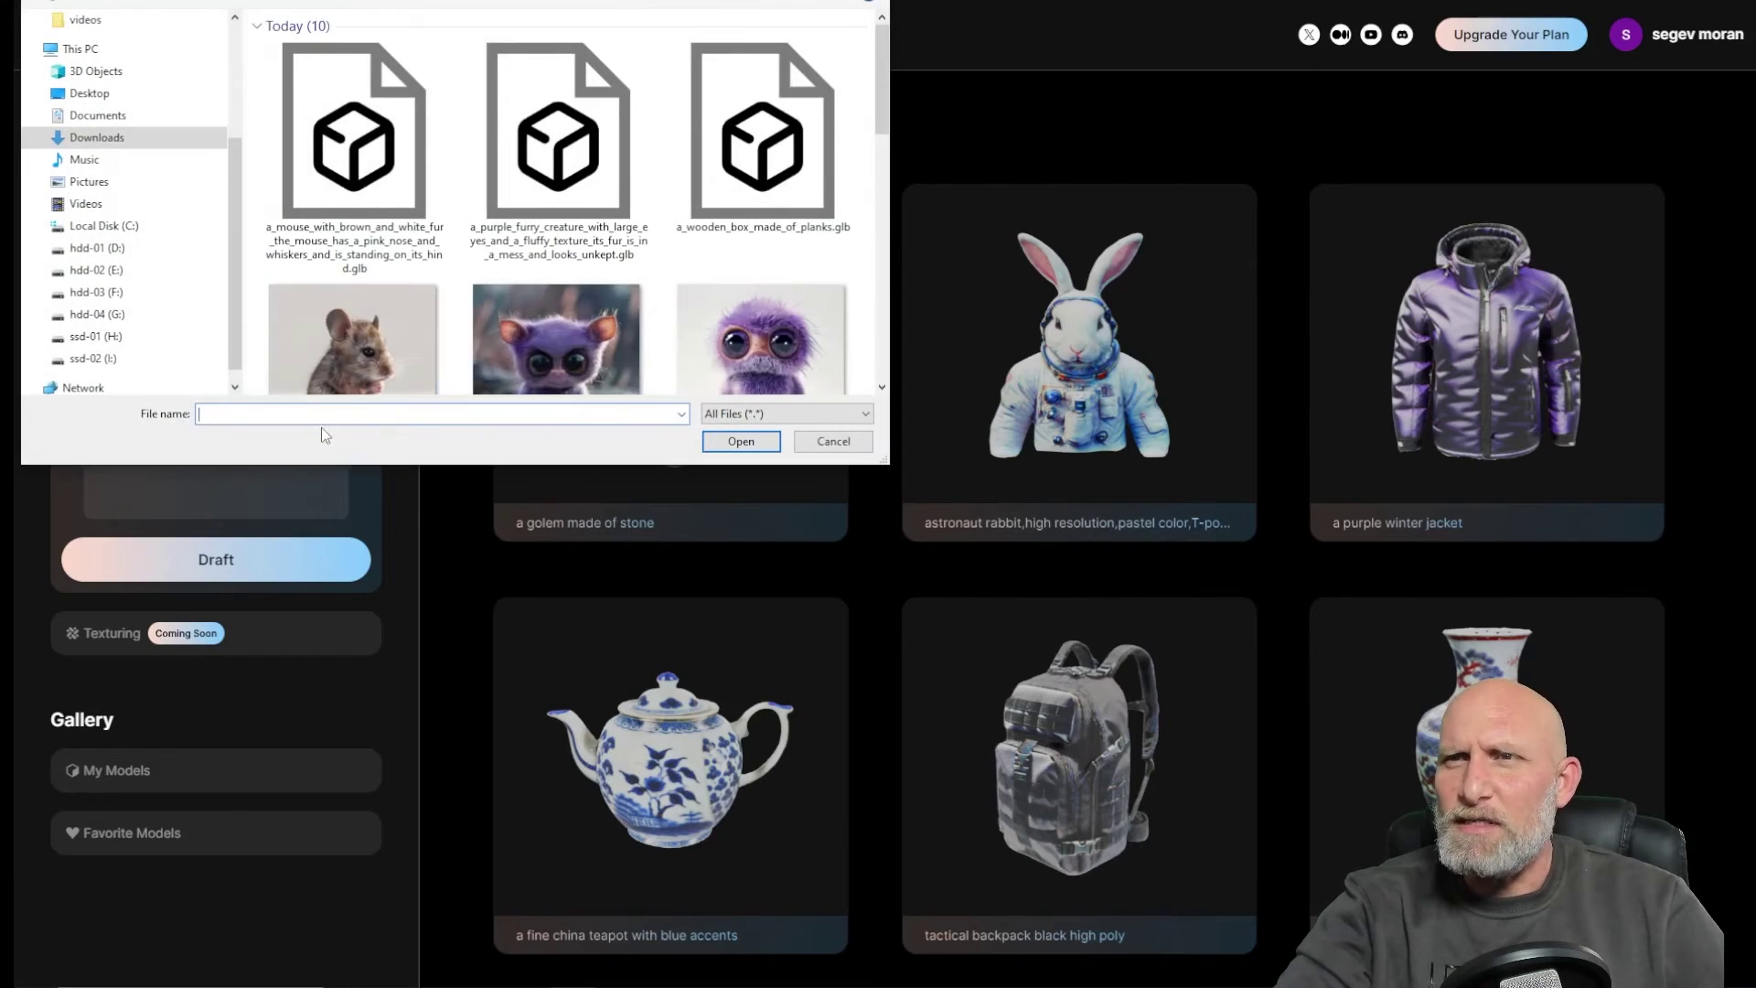
scroll(623, 287, "down", 5)
left_click(822, 337)
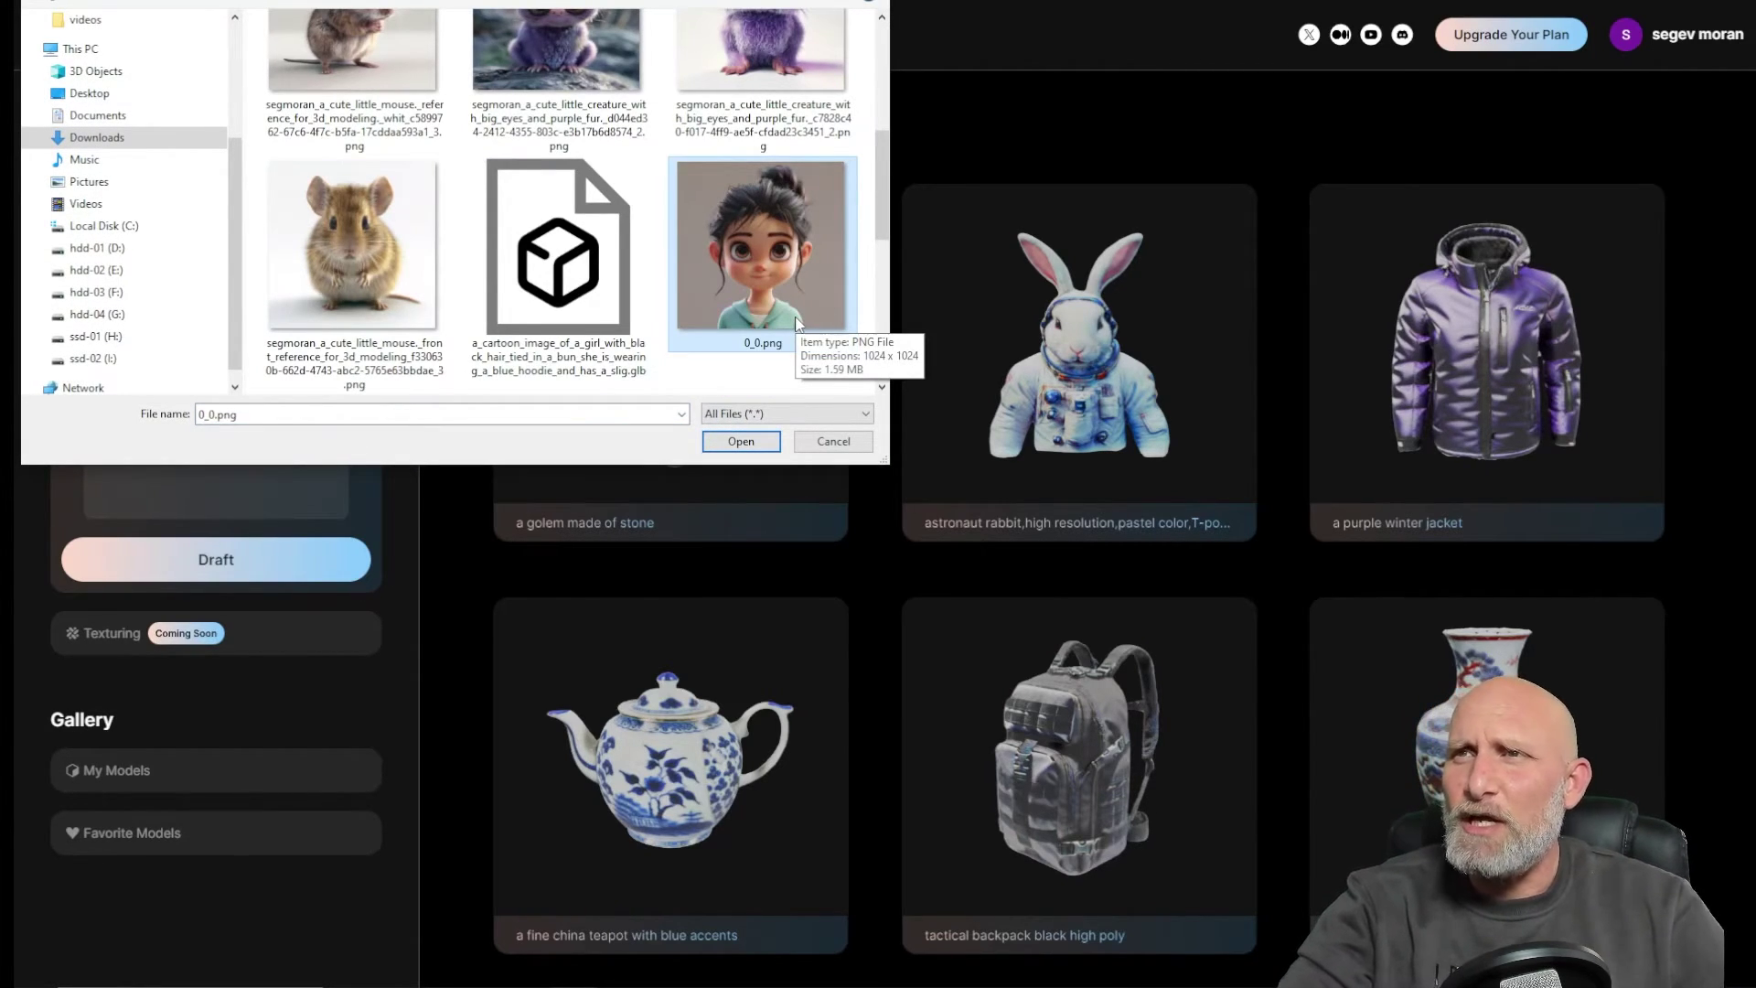
key("Escape")
Step: Find the finished mouse model in My Models, inspect it from both sides, and close its view
left_click(177, 780)
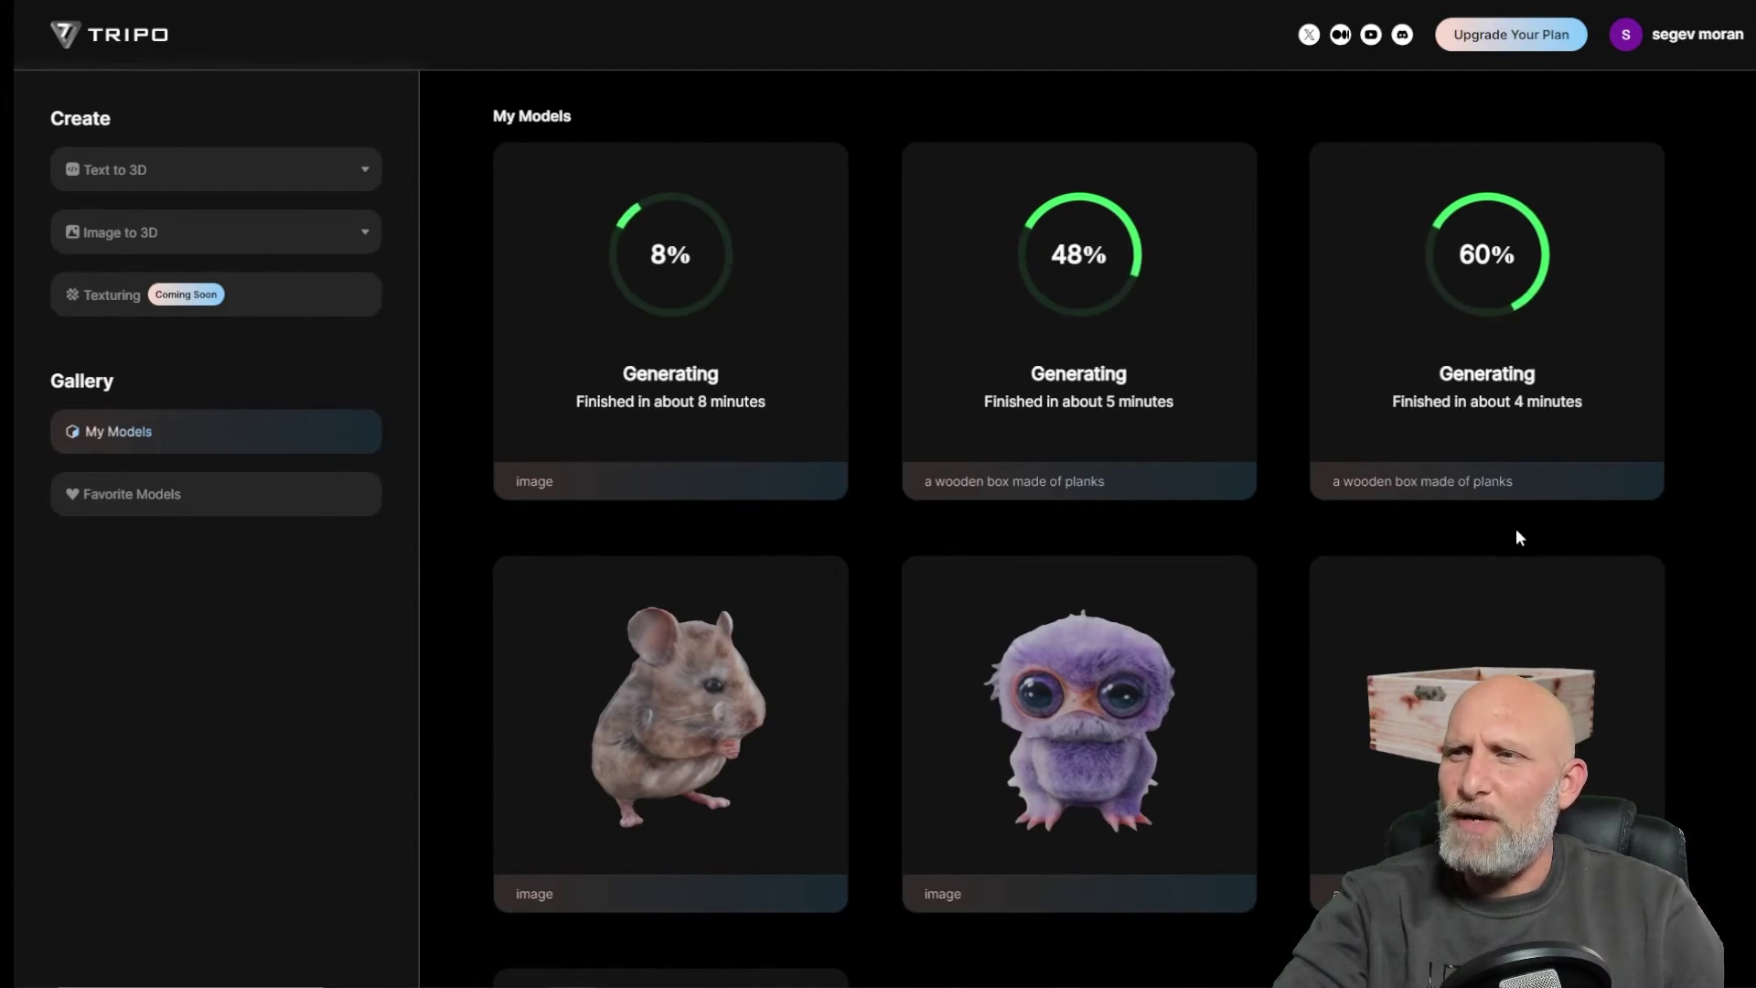
scroll(1513, 537, "down", 2)
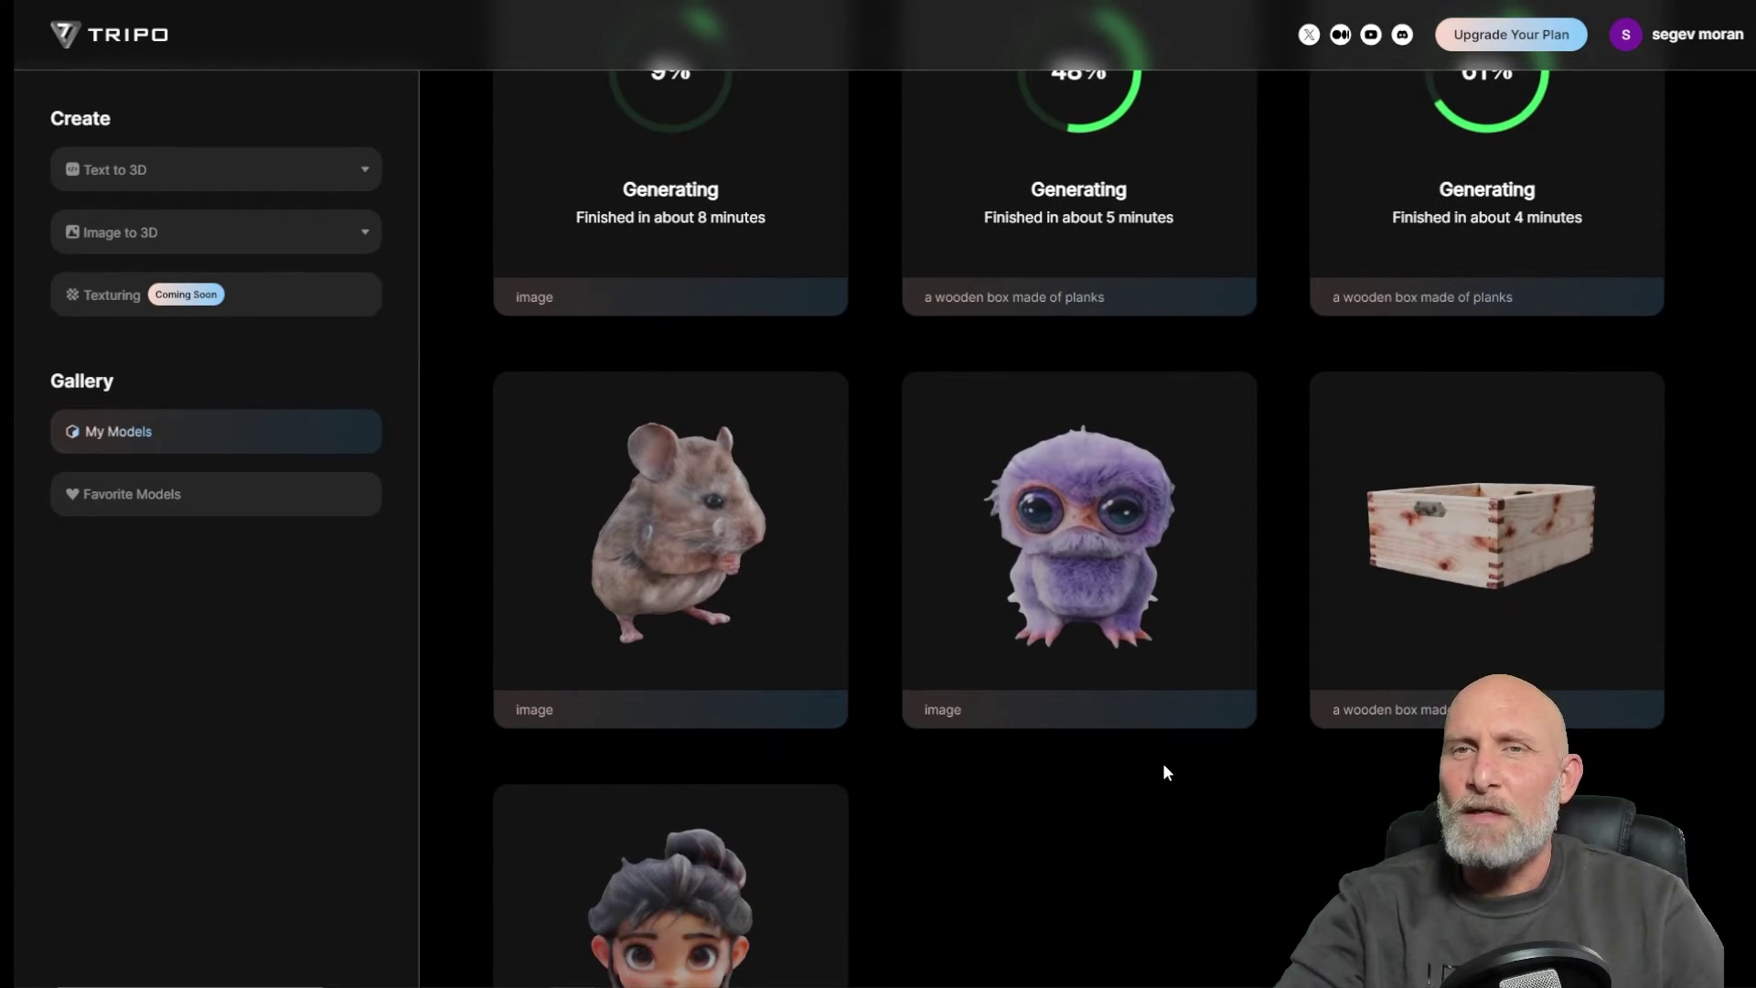
scroll(1082, 751, "down", 1)
scroll(1081, 743, "down", 1)
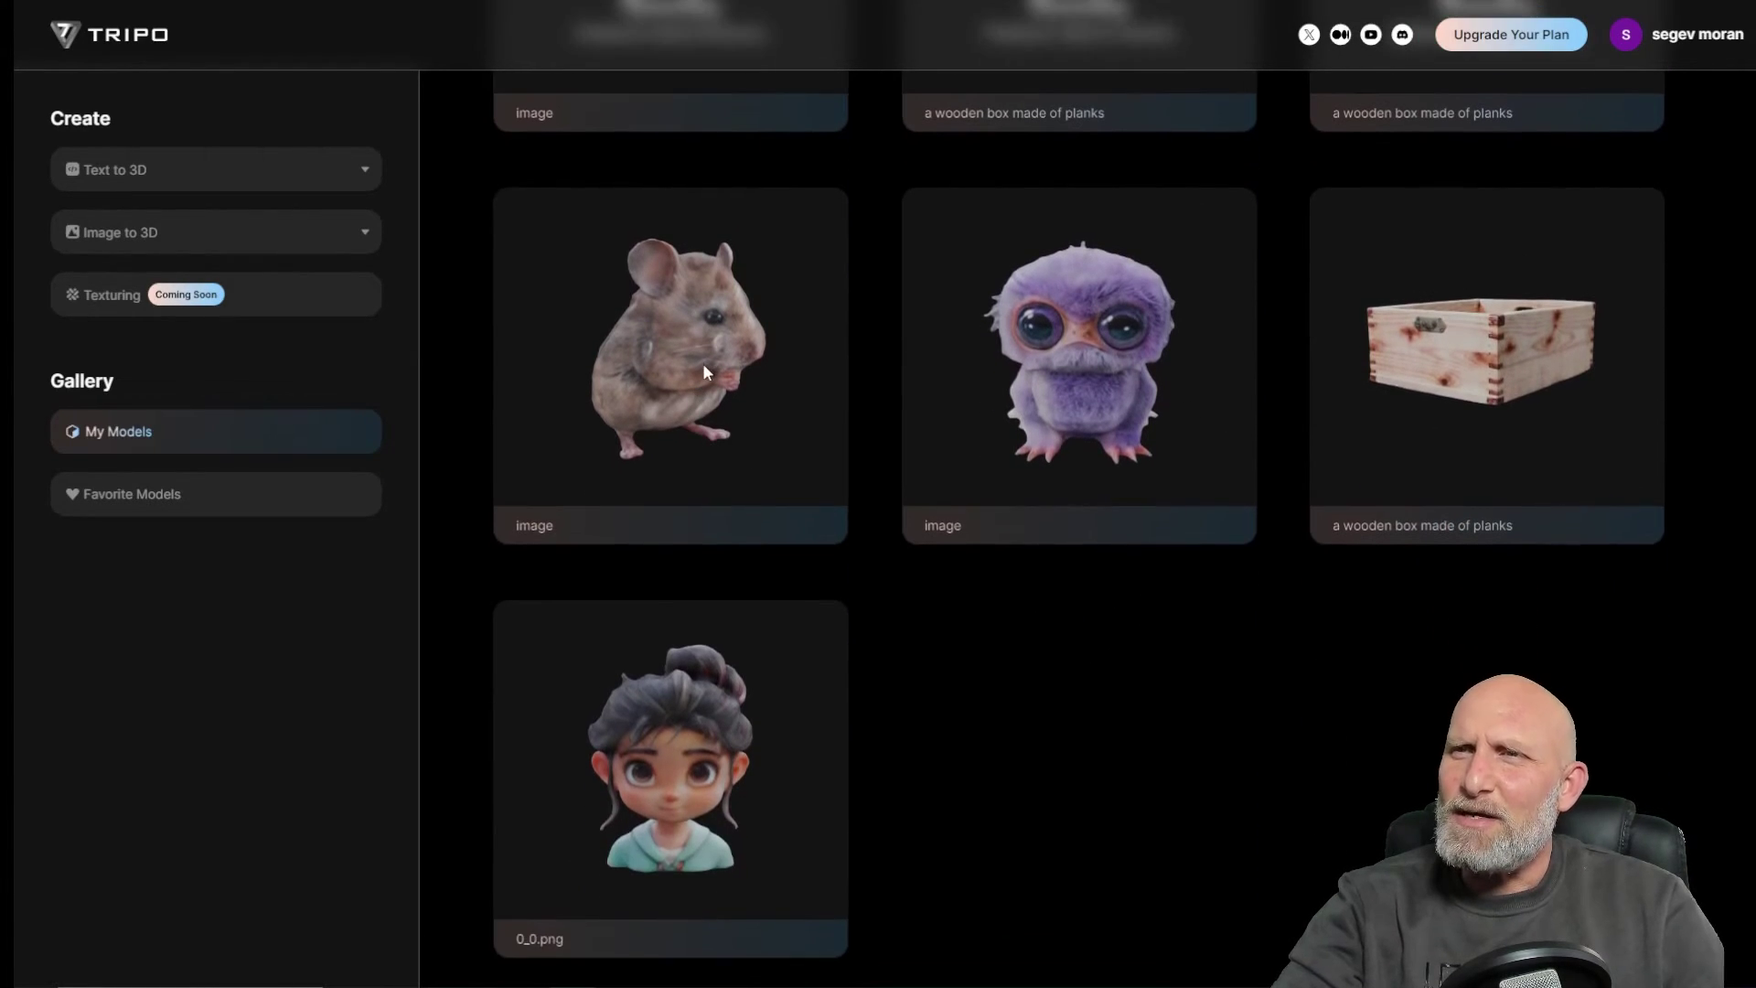
left_click(704, 359)
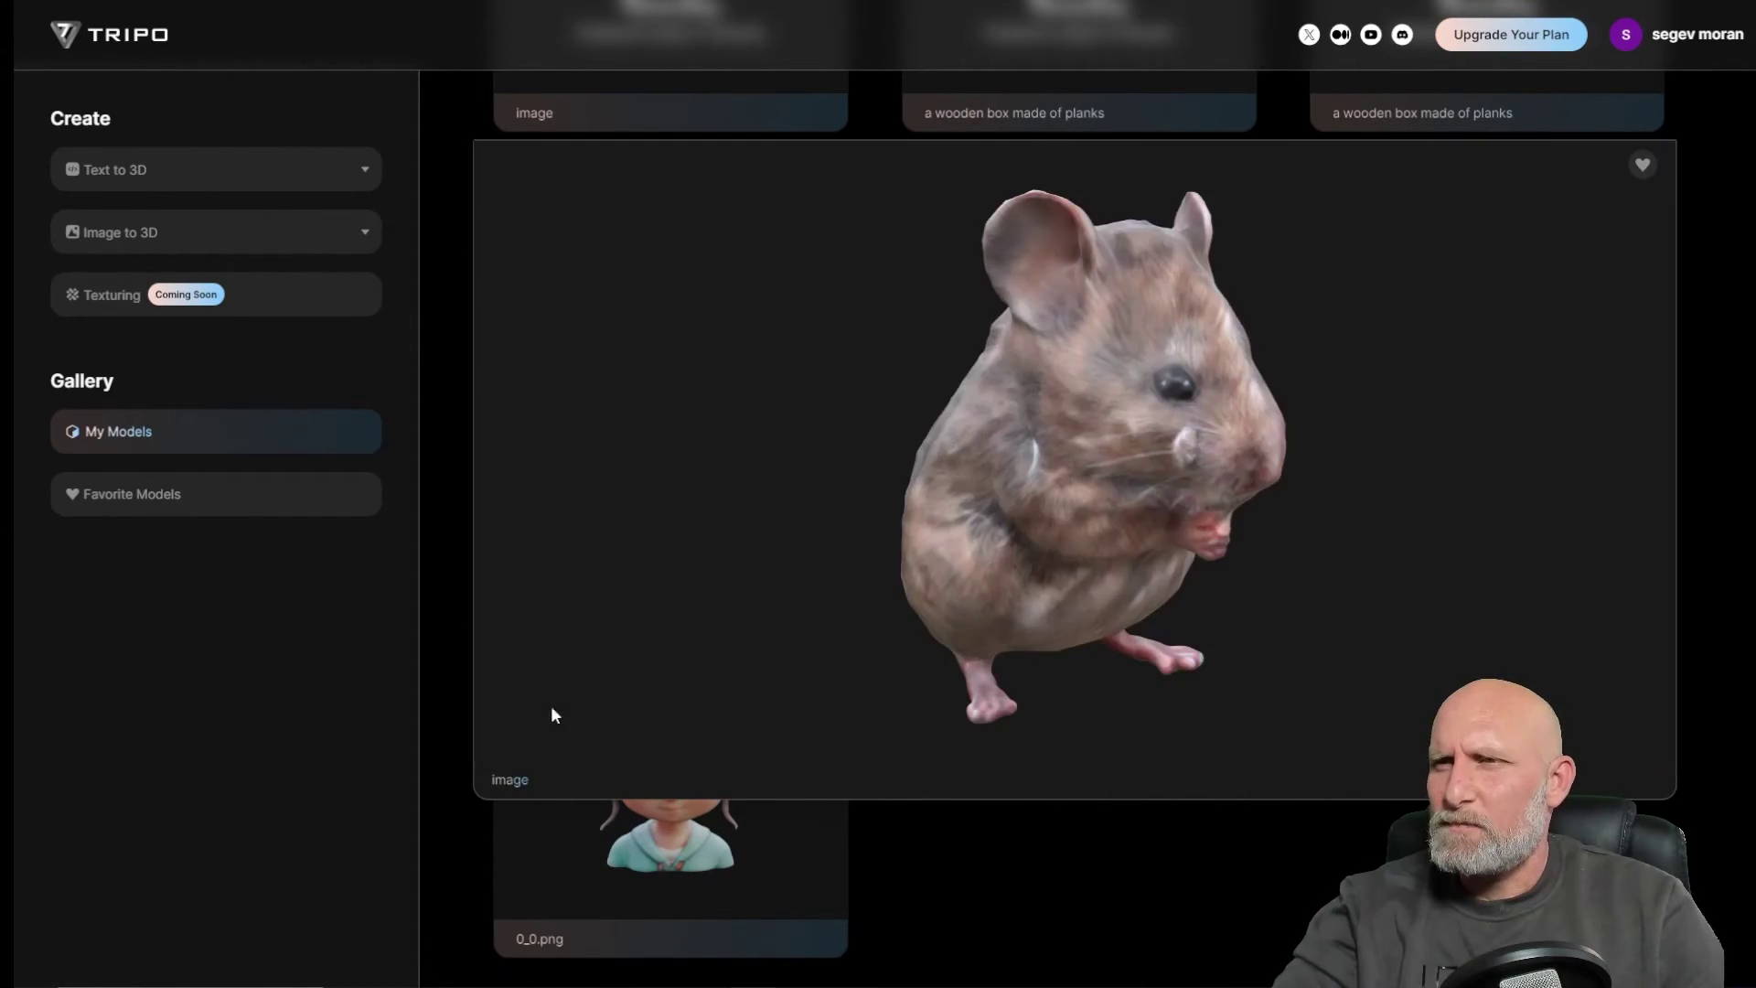
left_click_drag(1141, 552, 1277, 558)
left_click_drag(1119, 537, 984, 523)
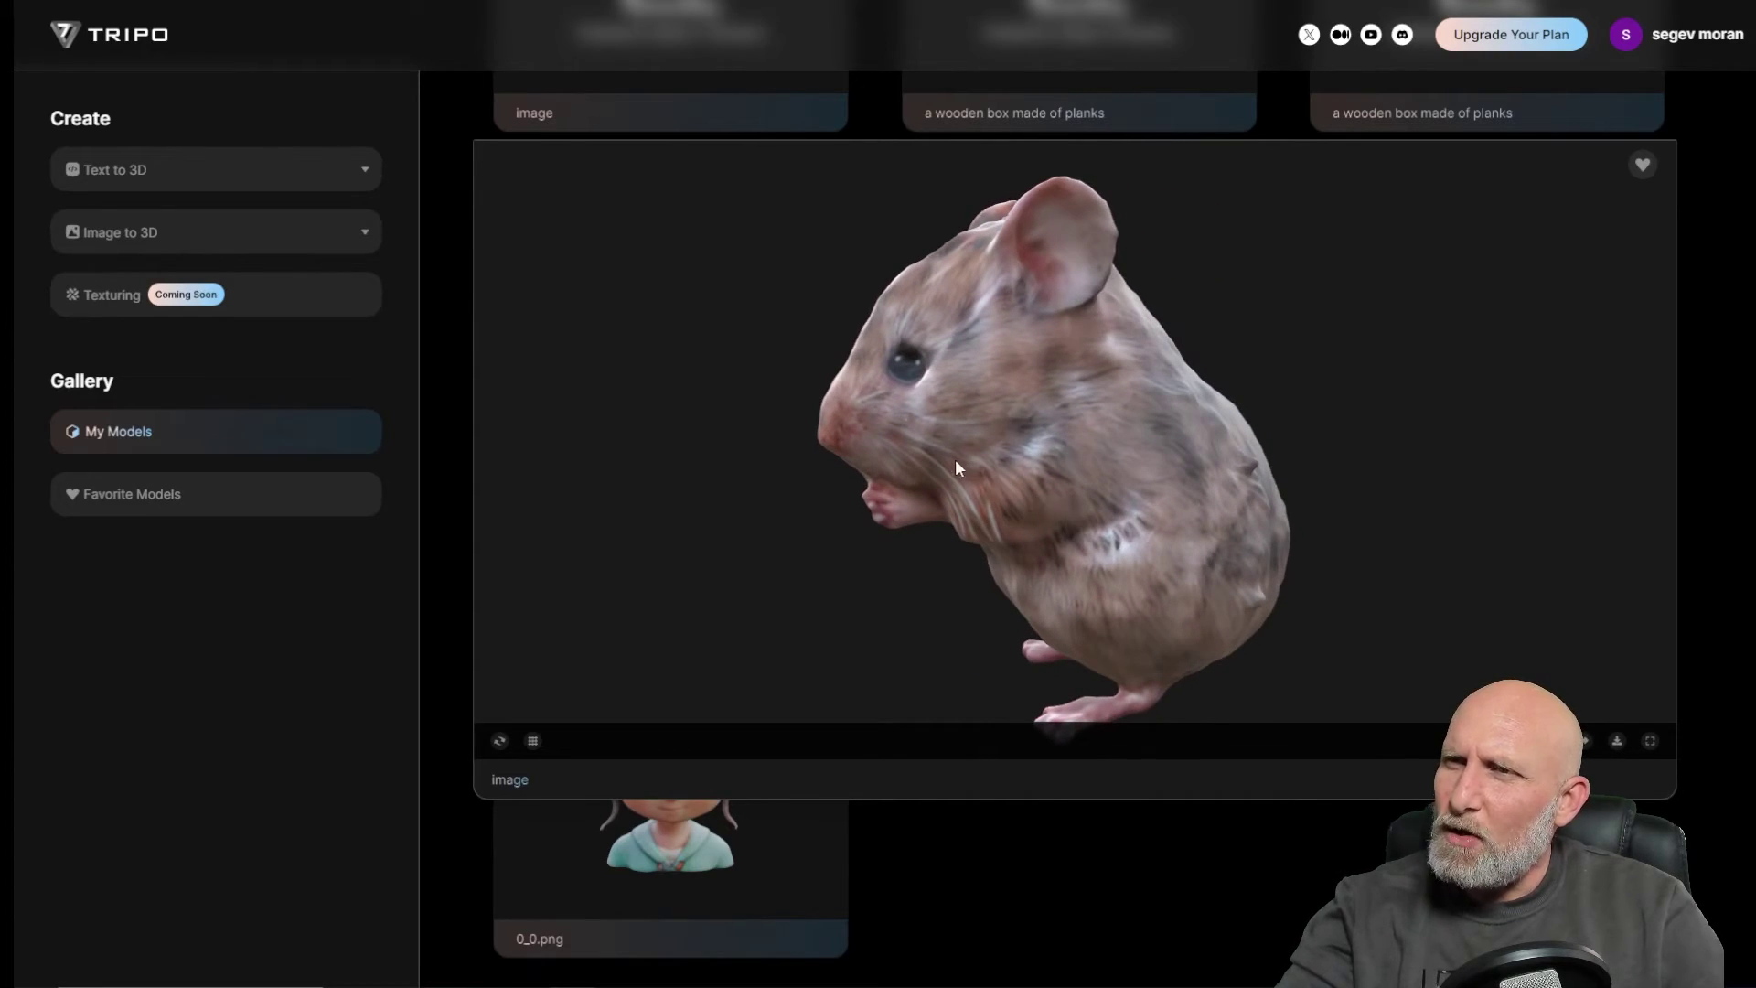
left_click_drag(955, 460, 1146, 491)
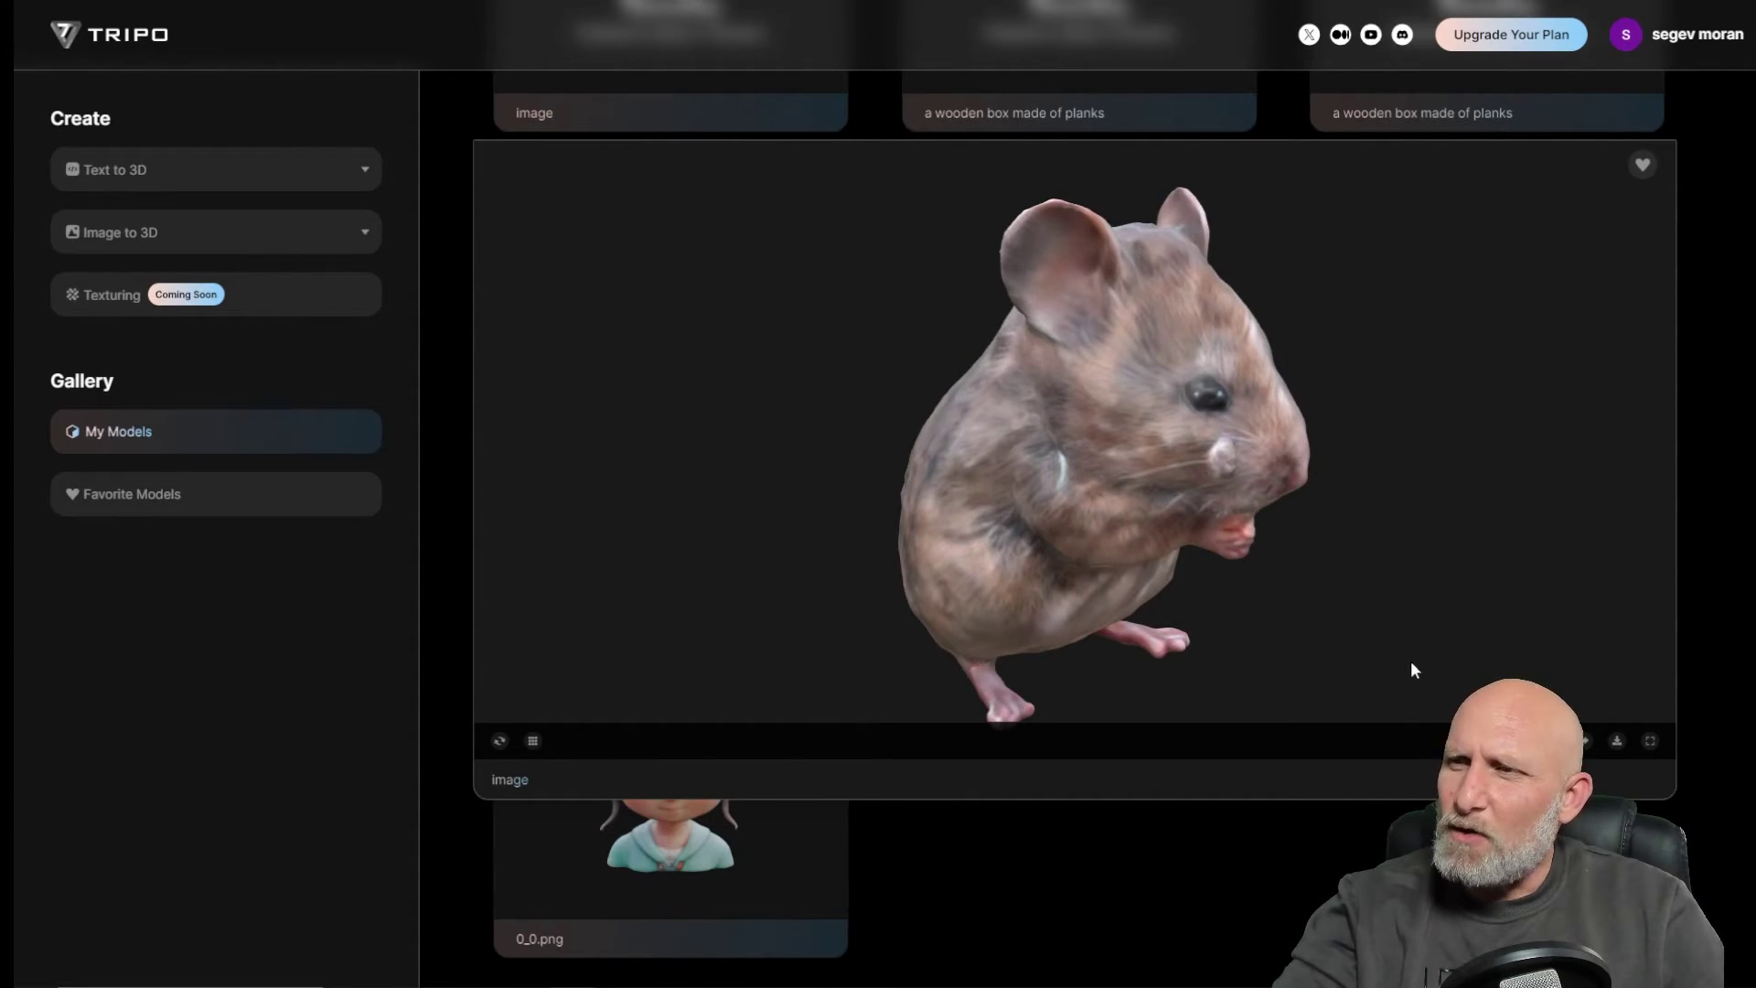
left_click(1013, 876)
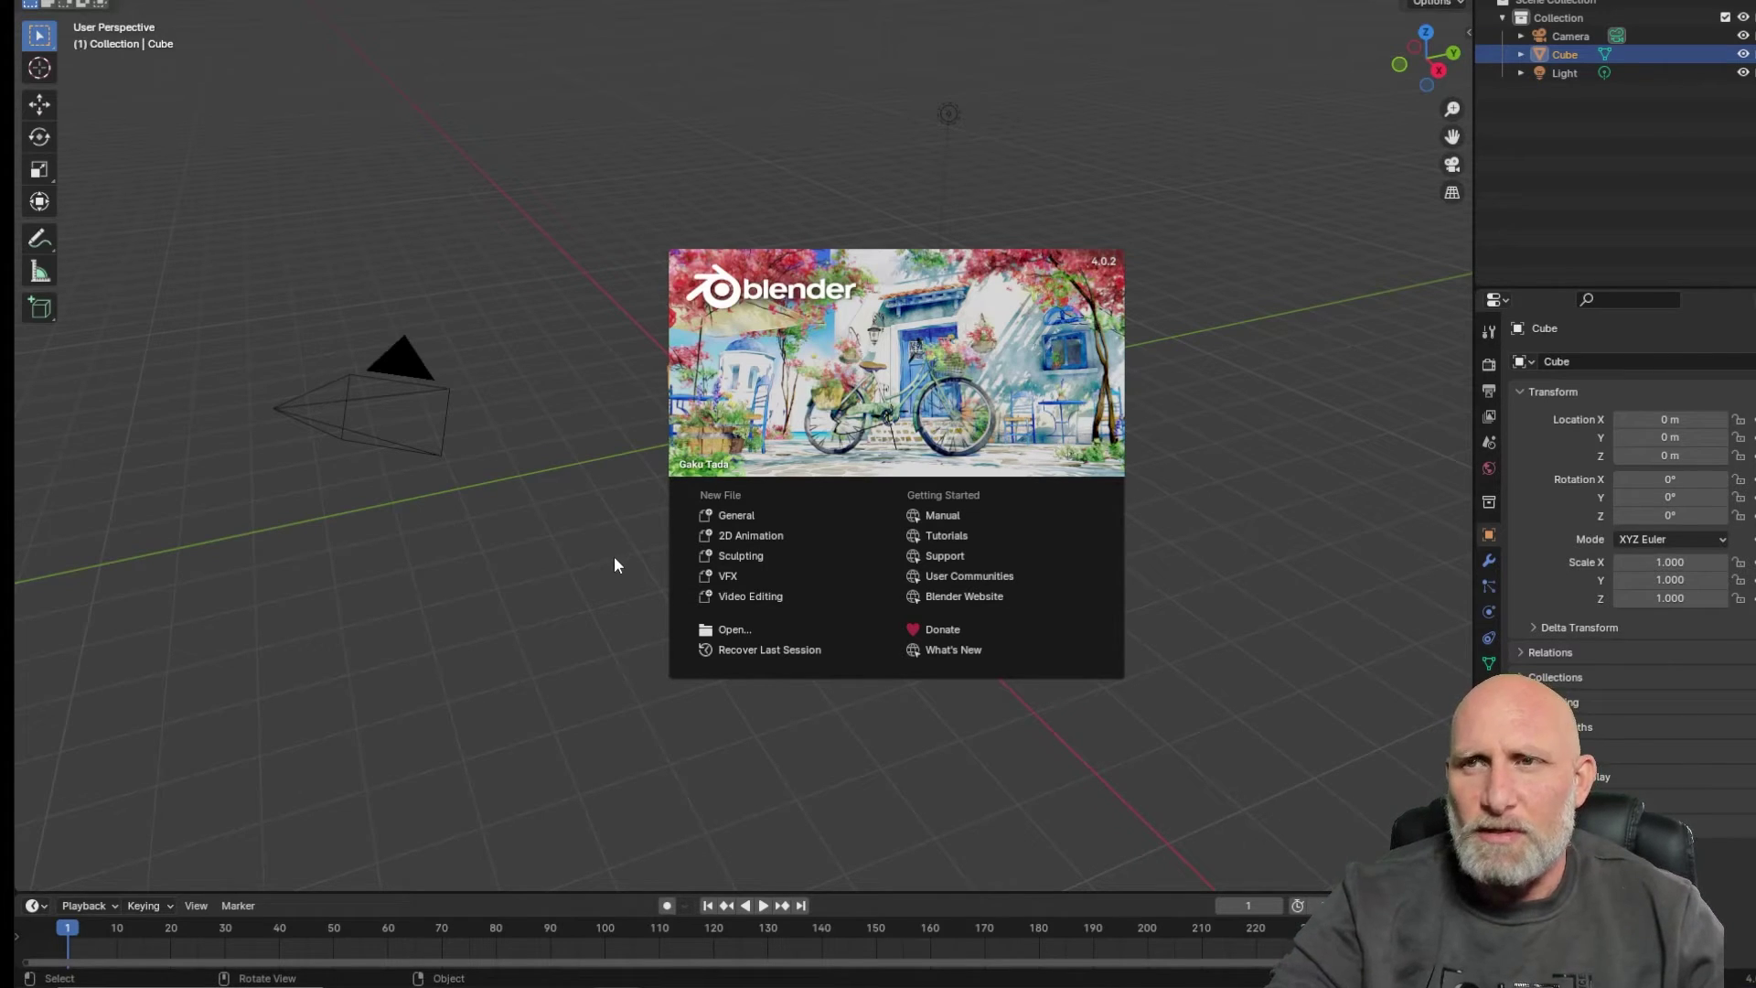
Step: In Blender, start a General file and delete all the default objects
left_click(745, 515)
key("a")
key("Delete")
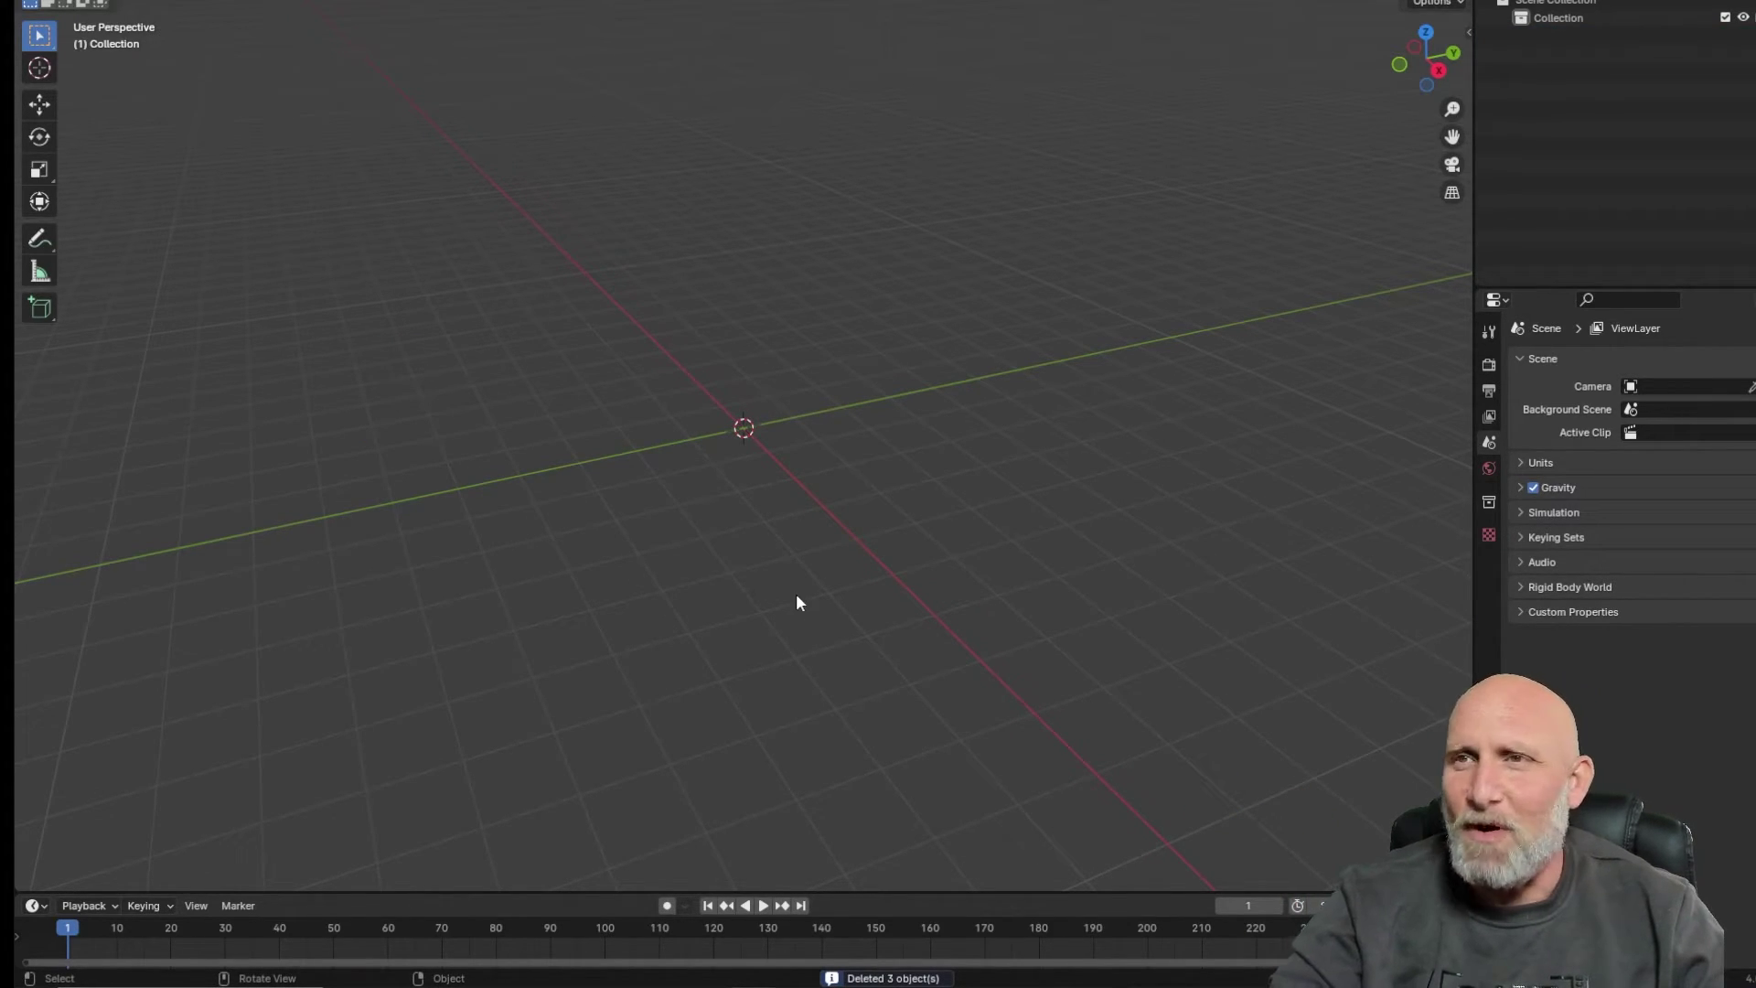
Step: Import the cartoon girl GLB file from the Downloads folder as glTF 2.0 and frame it in the viewport
left_click(53, 0)
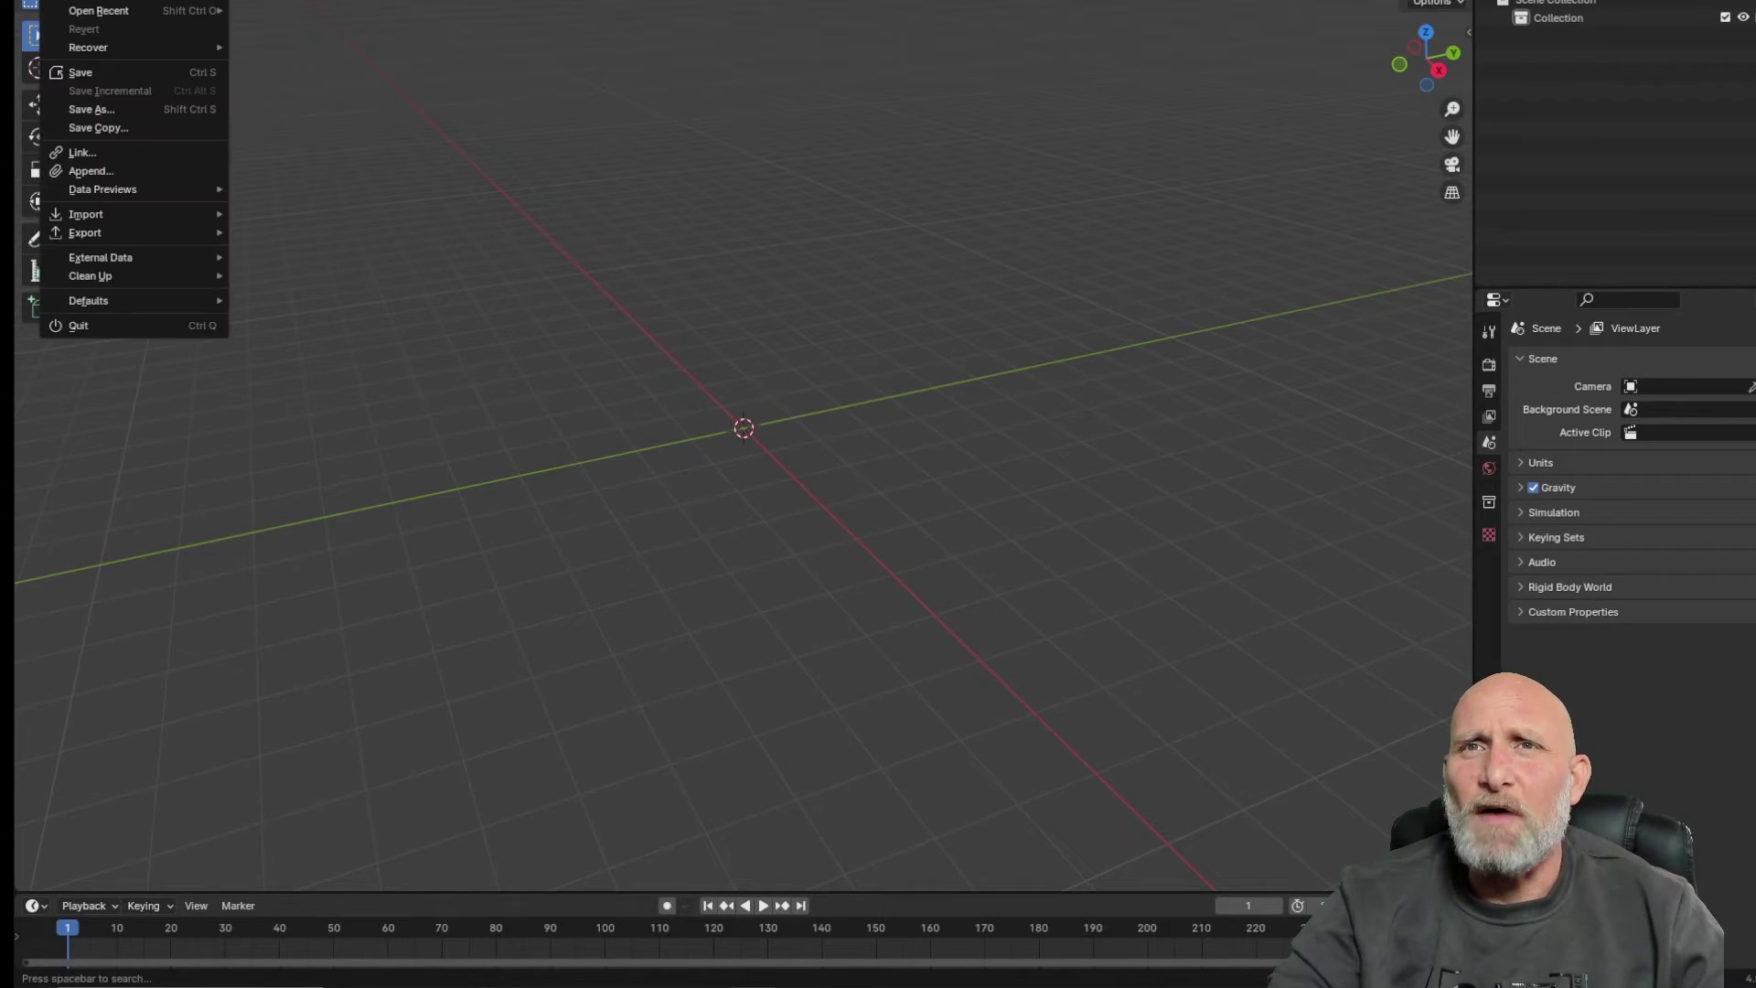
mouse_move(106, 216)
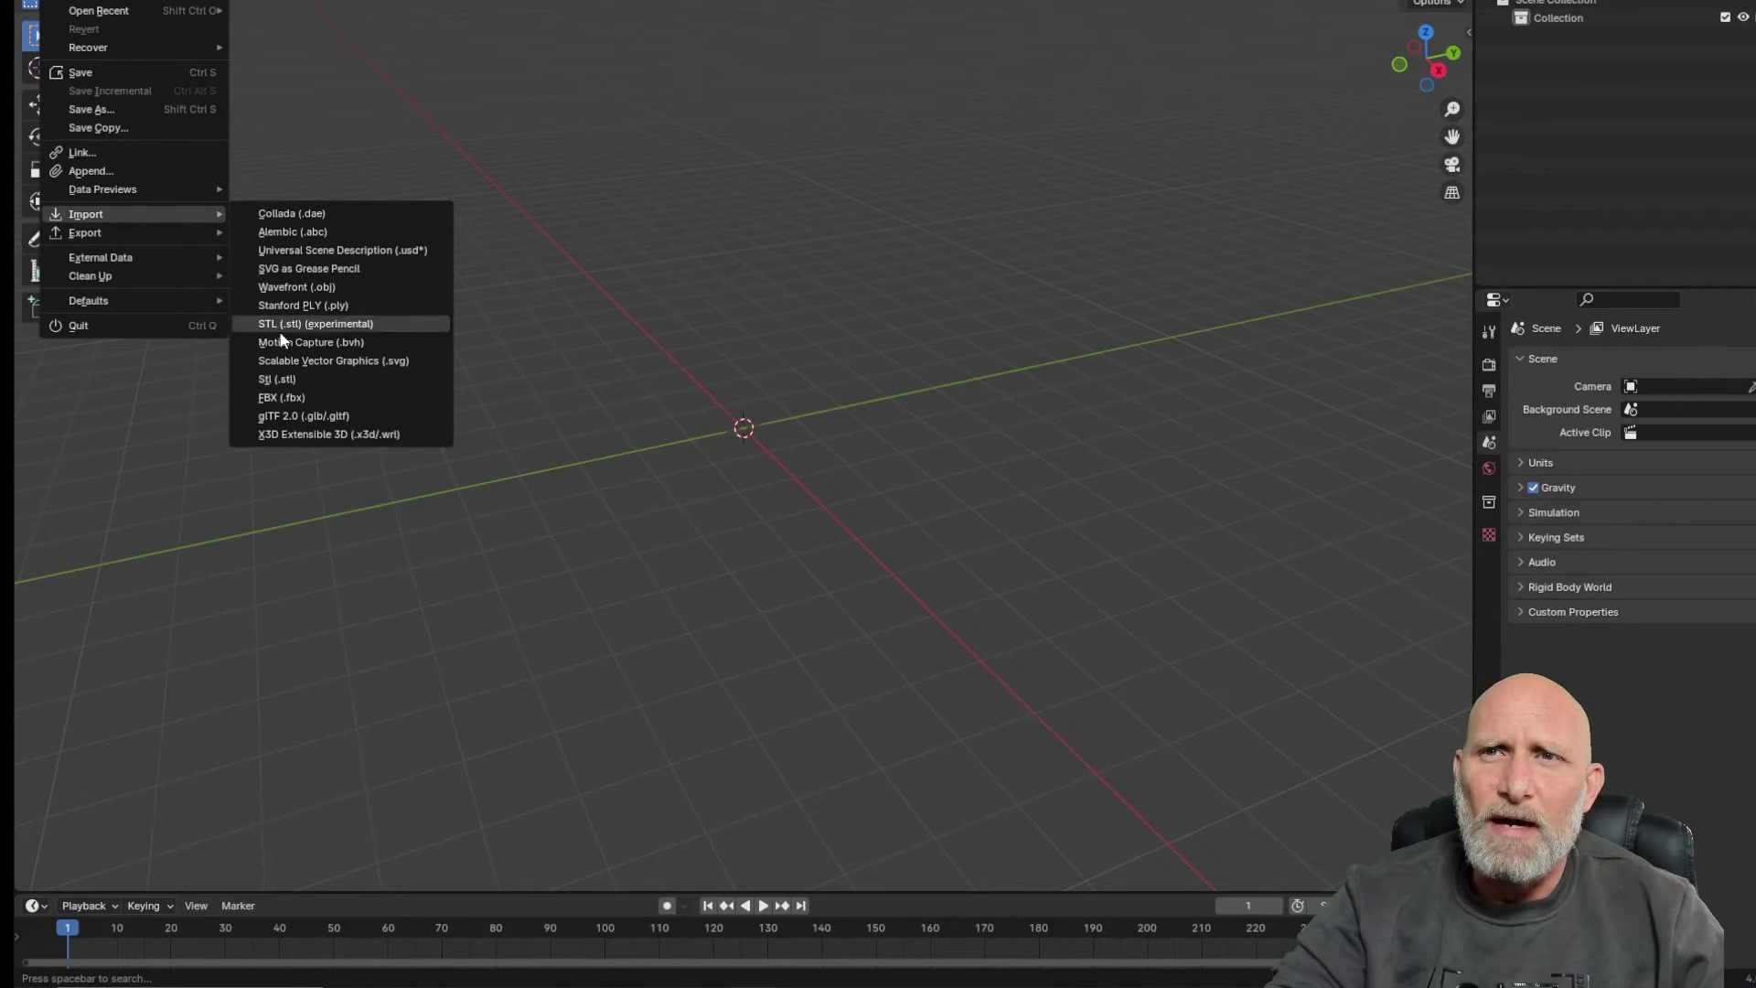
left_click(290, 417)
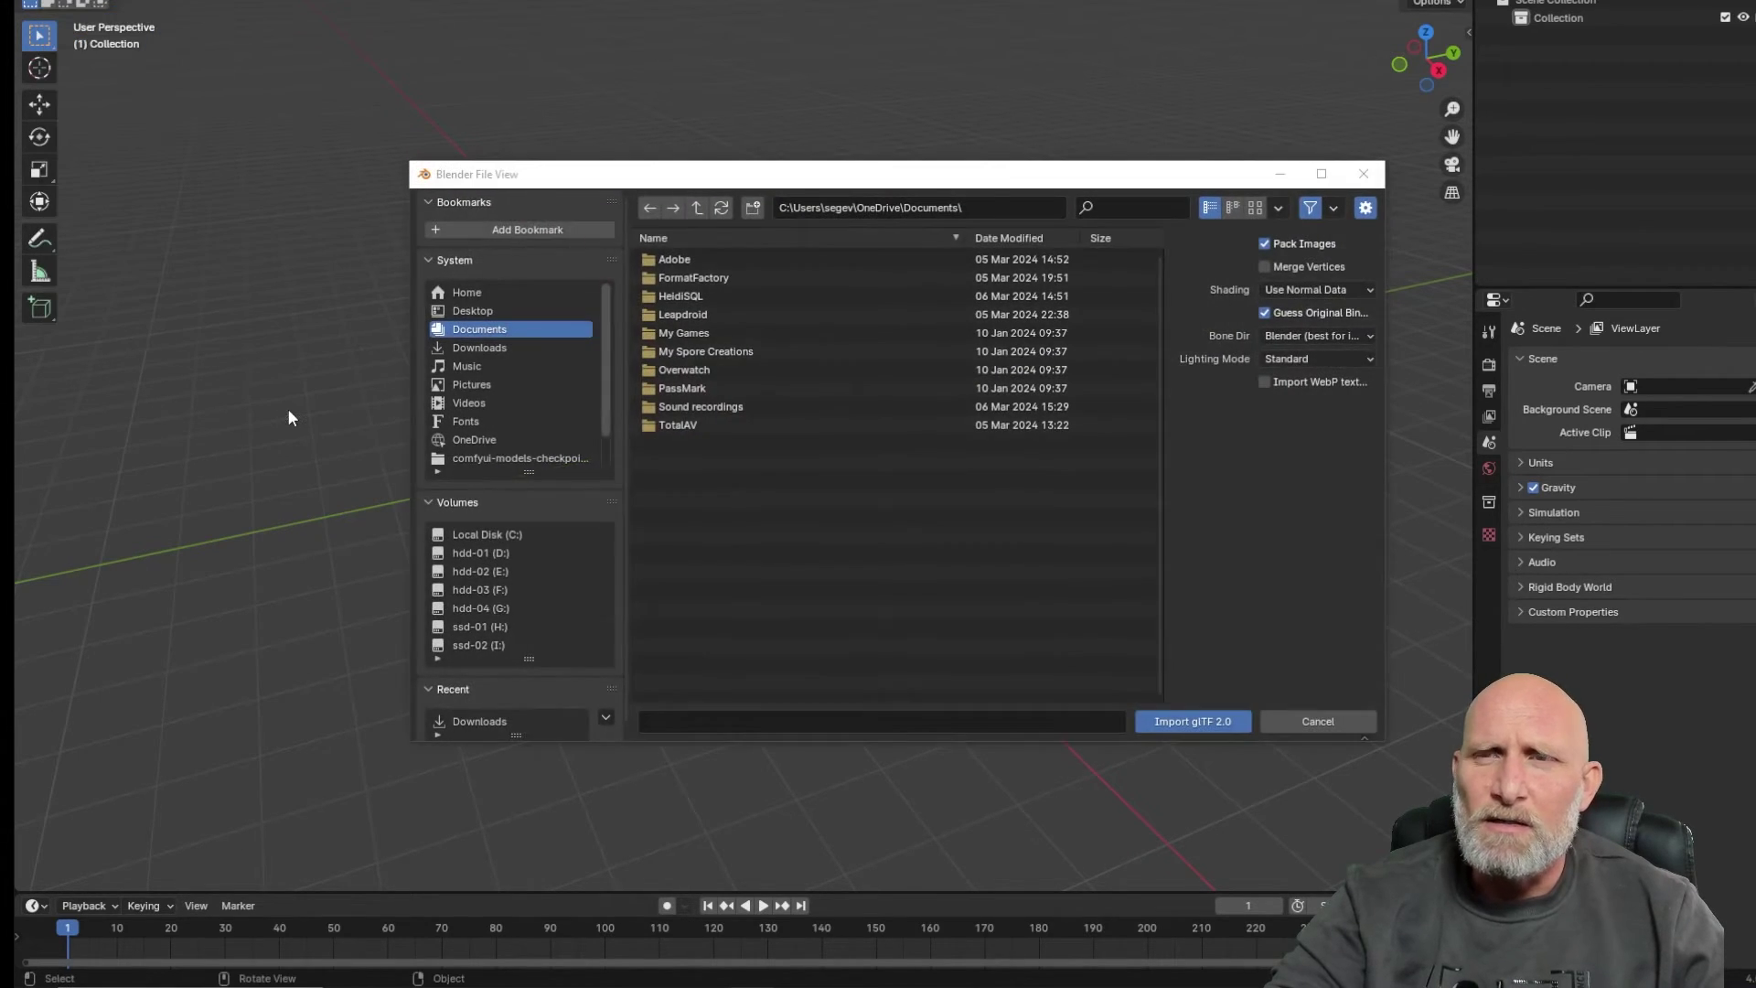
left_click(479, 348)
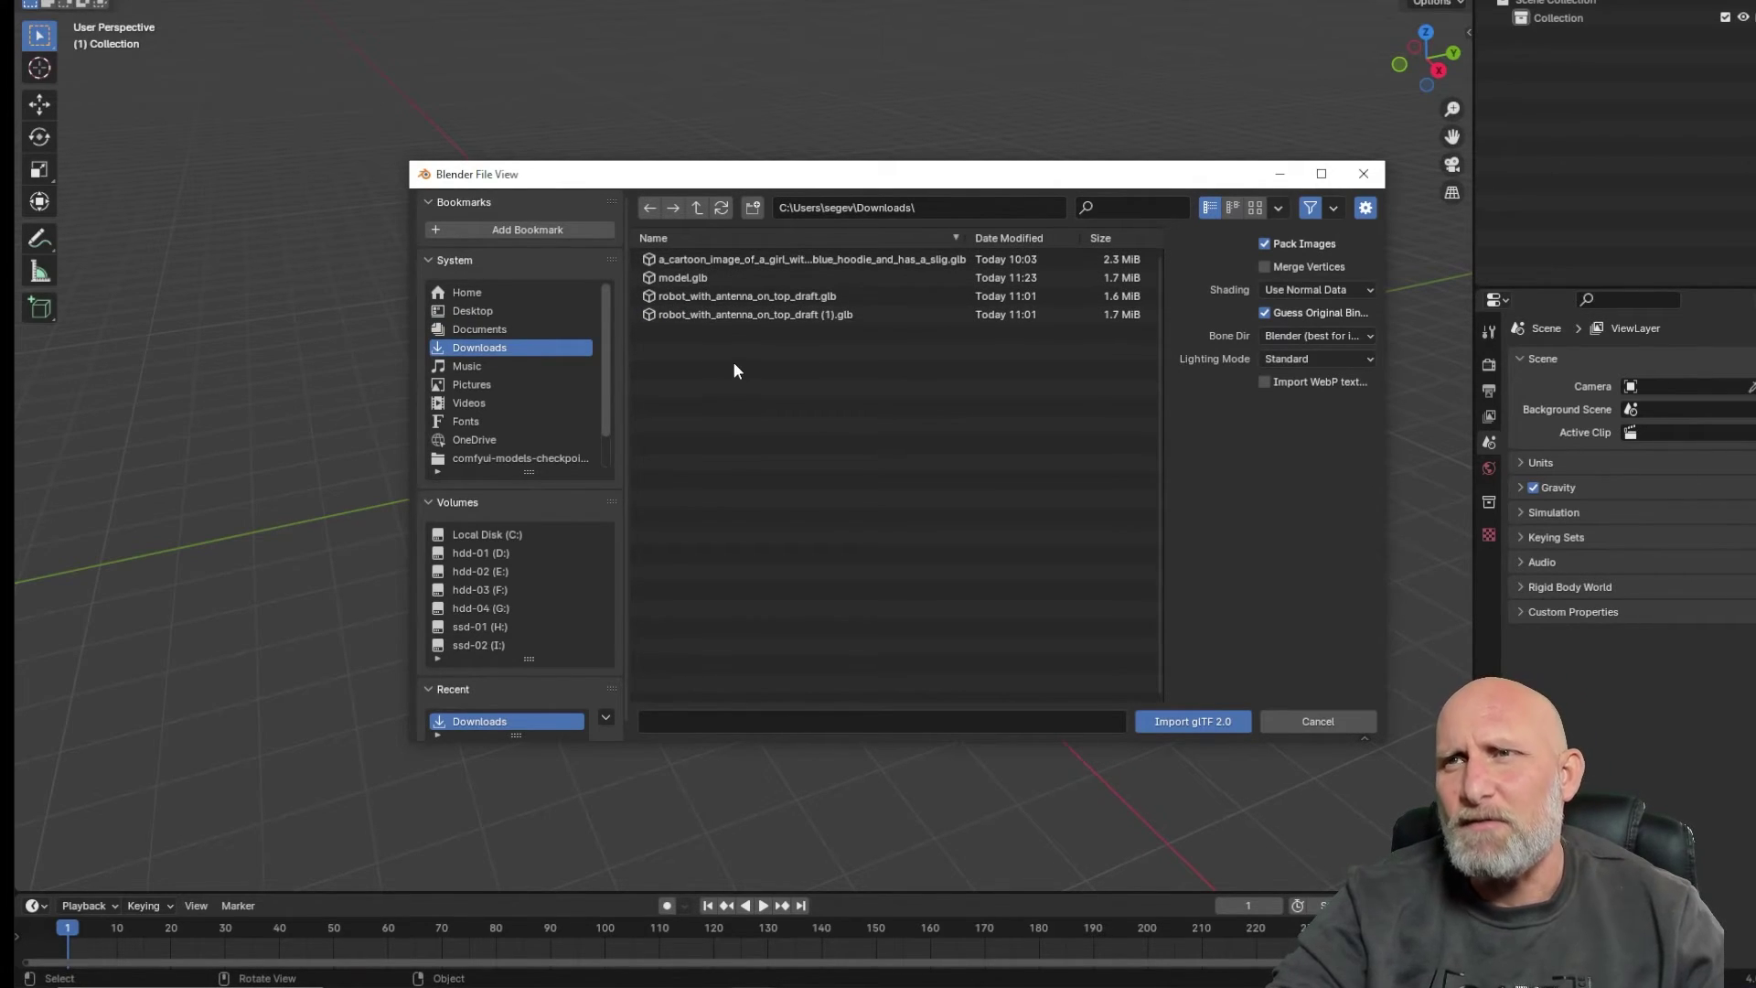
double_click(753, 260)
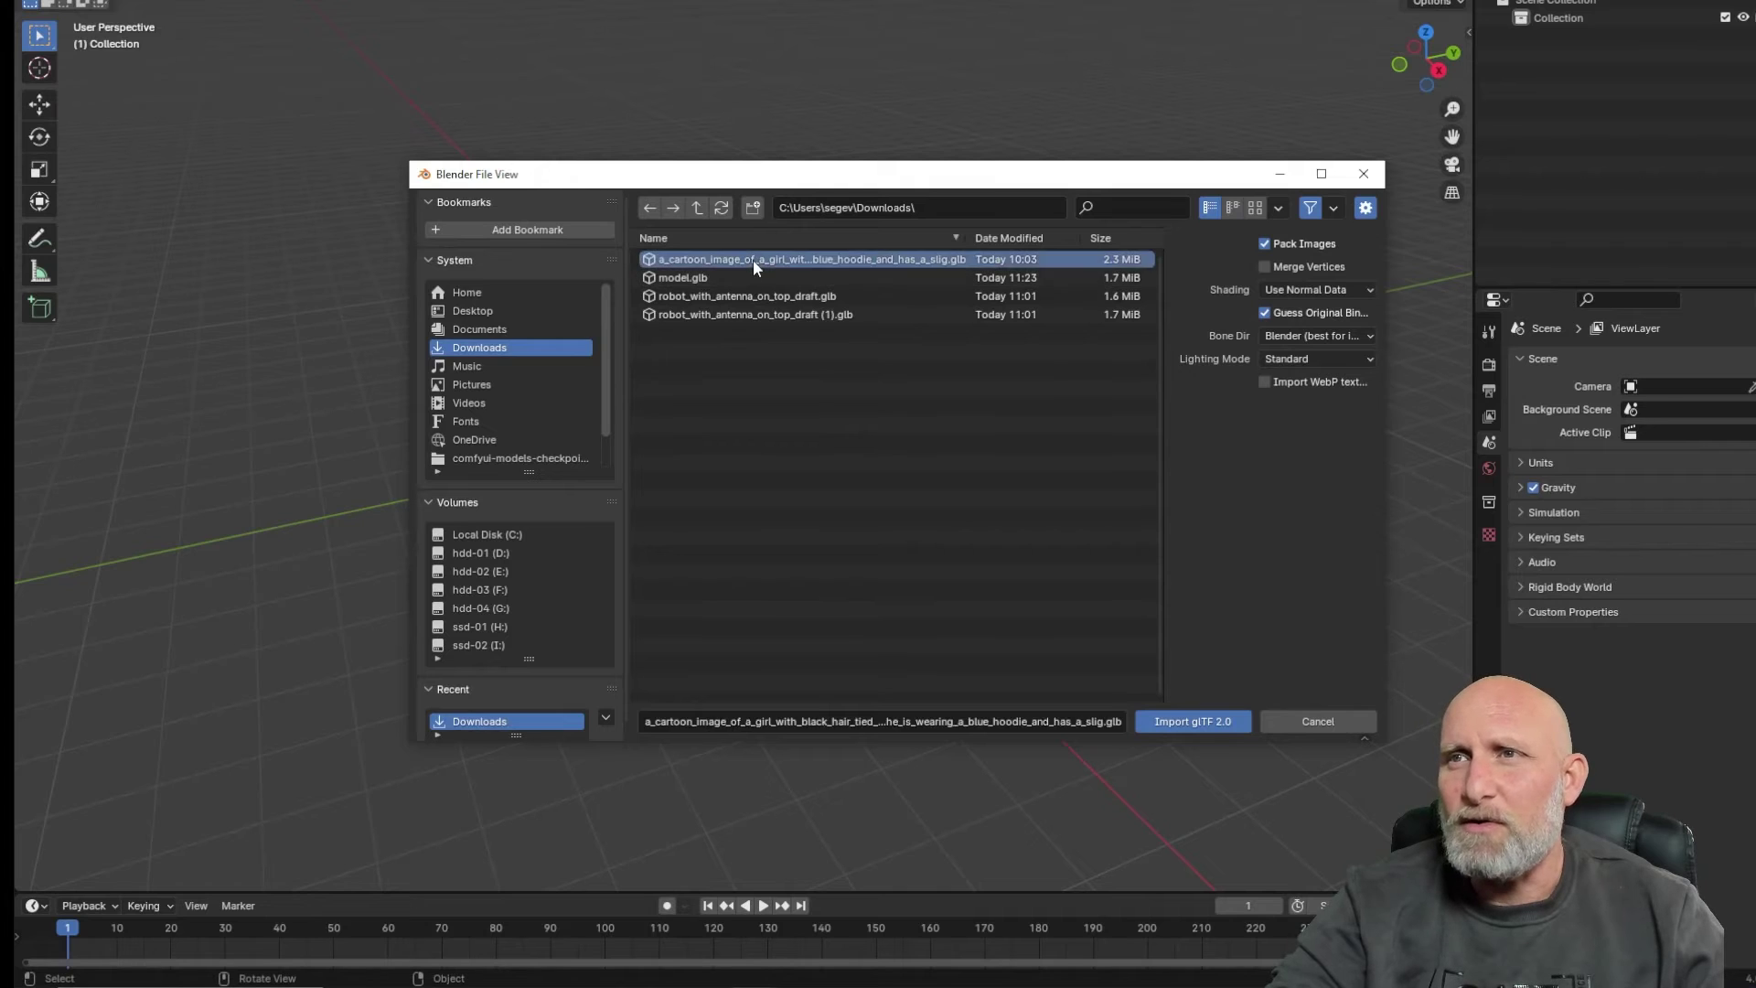
key("KP_Decimal")
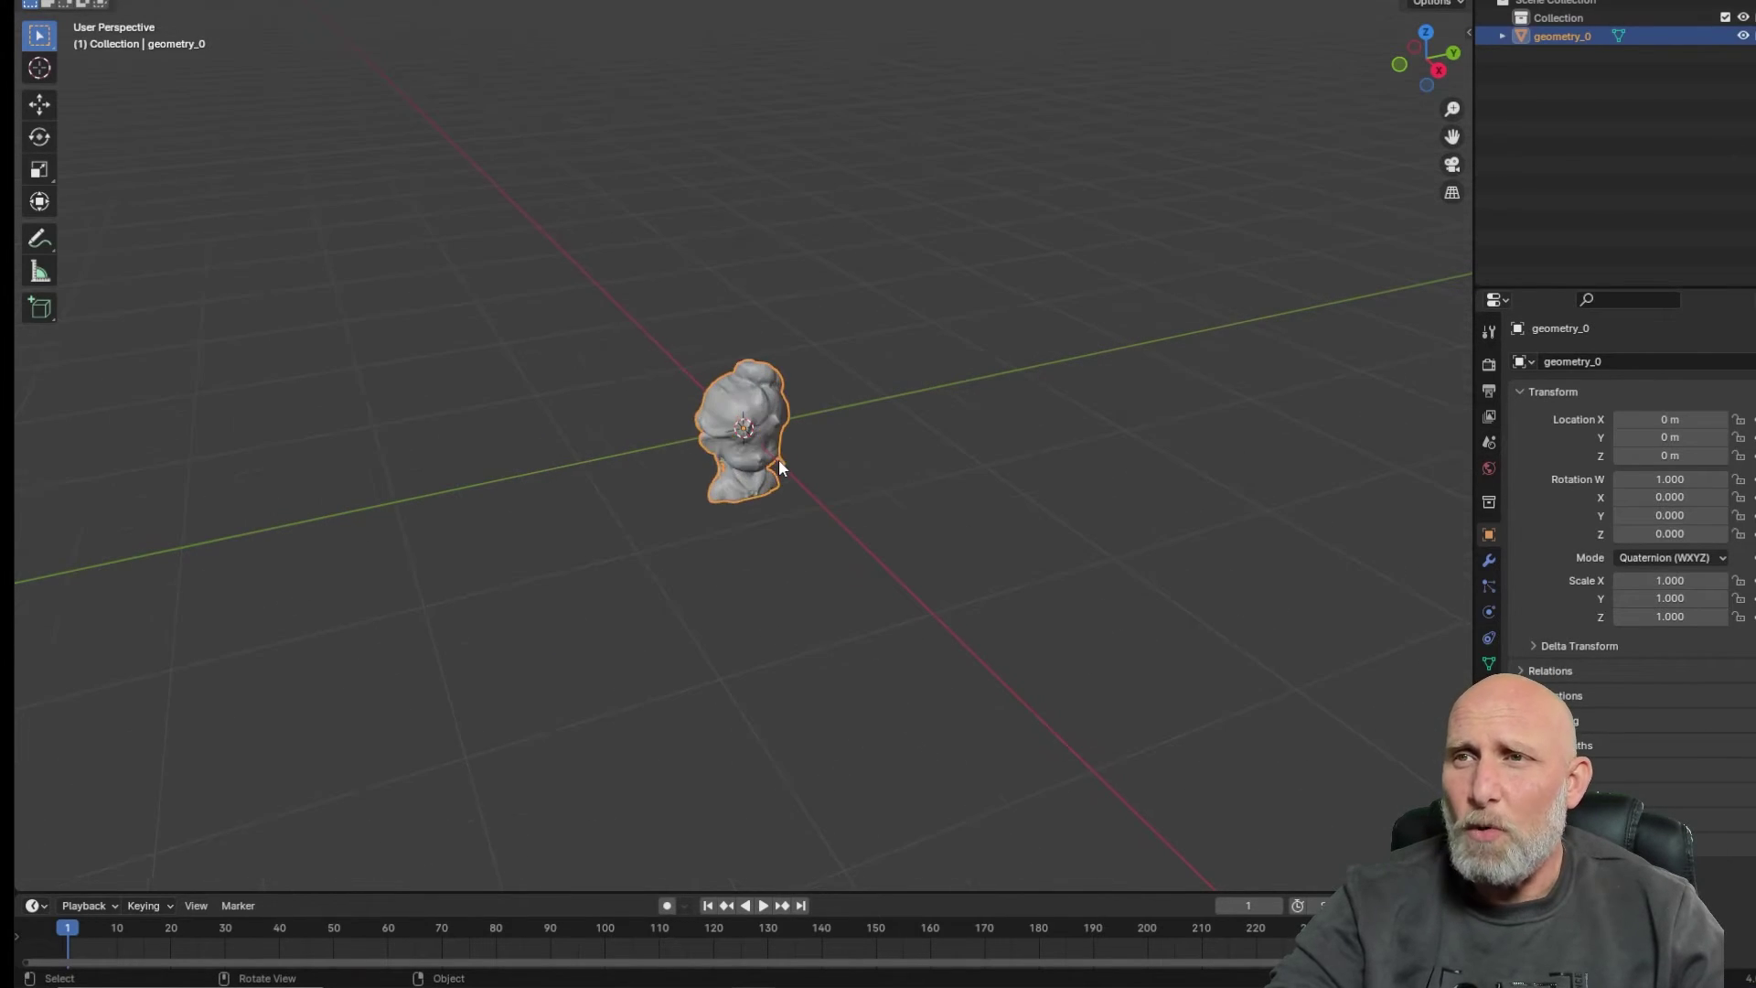
Step: Raise the girl bust about 0.43 m along the Z axis so it stands on the ground grid
left_click_drag(876, 569, 882, 525)
key("g")
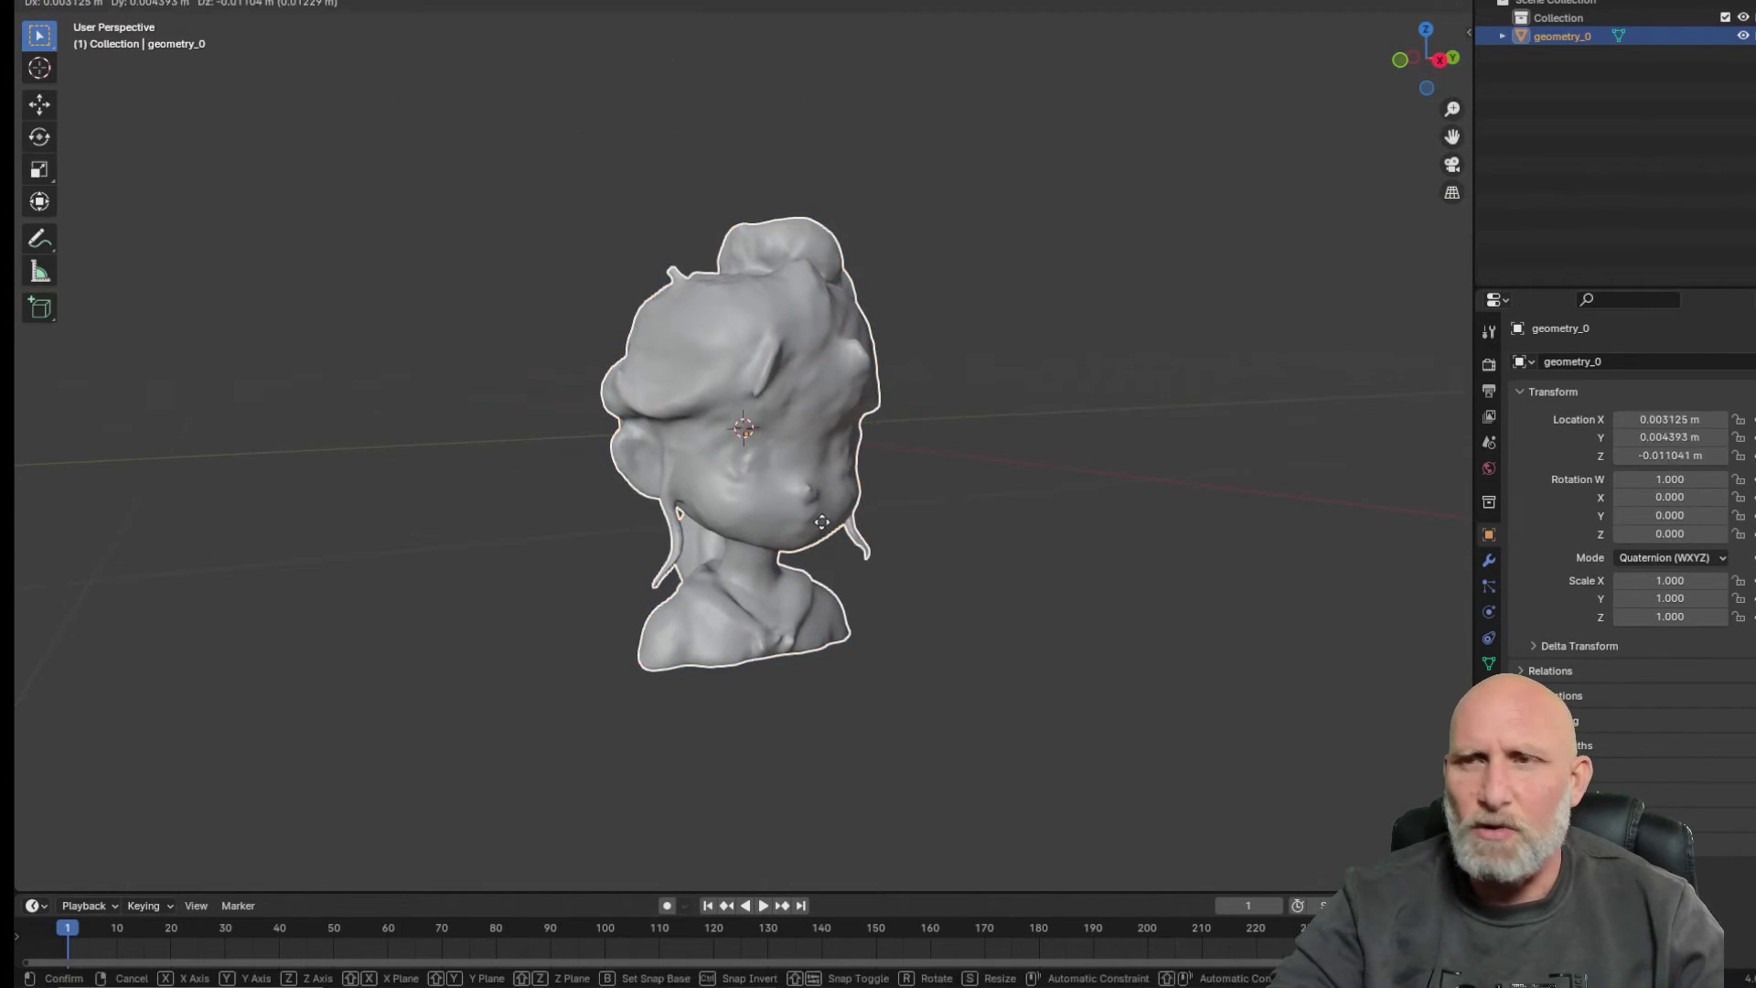
key("z")
left_click(1116, 329)
left_click_drag(972, 224, 901, 450)
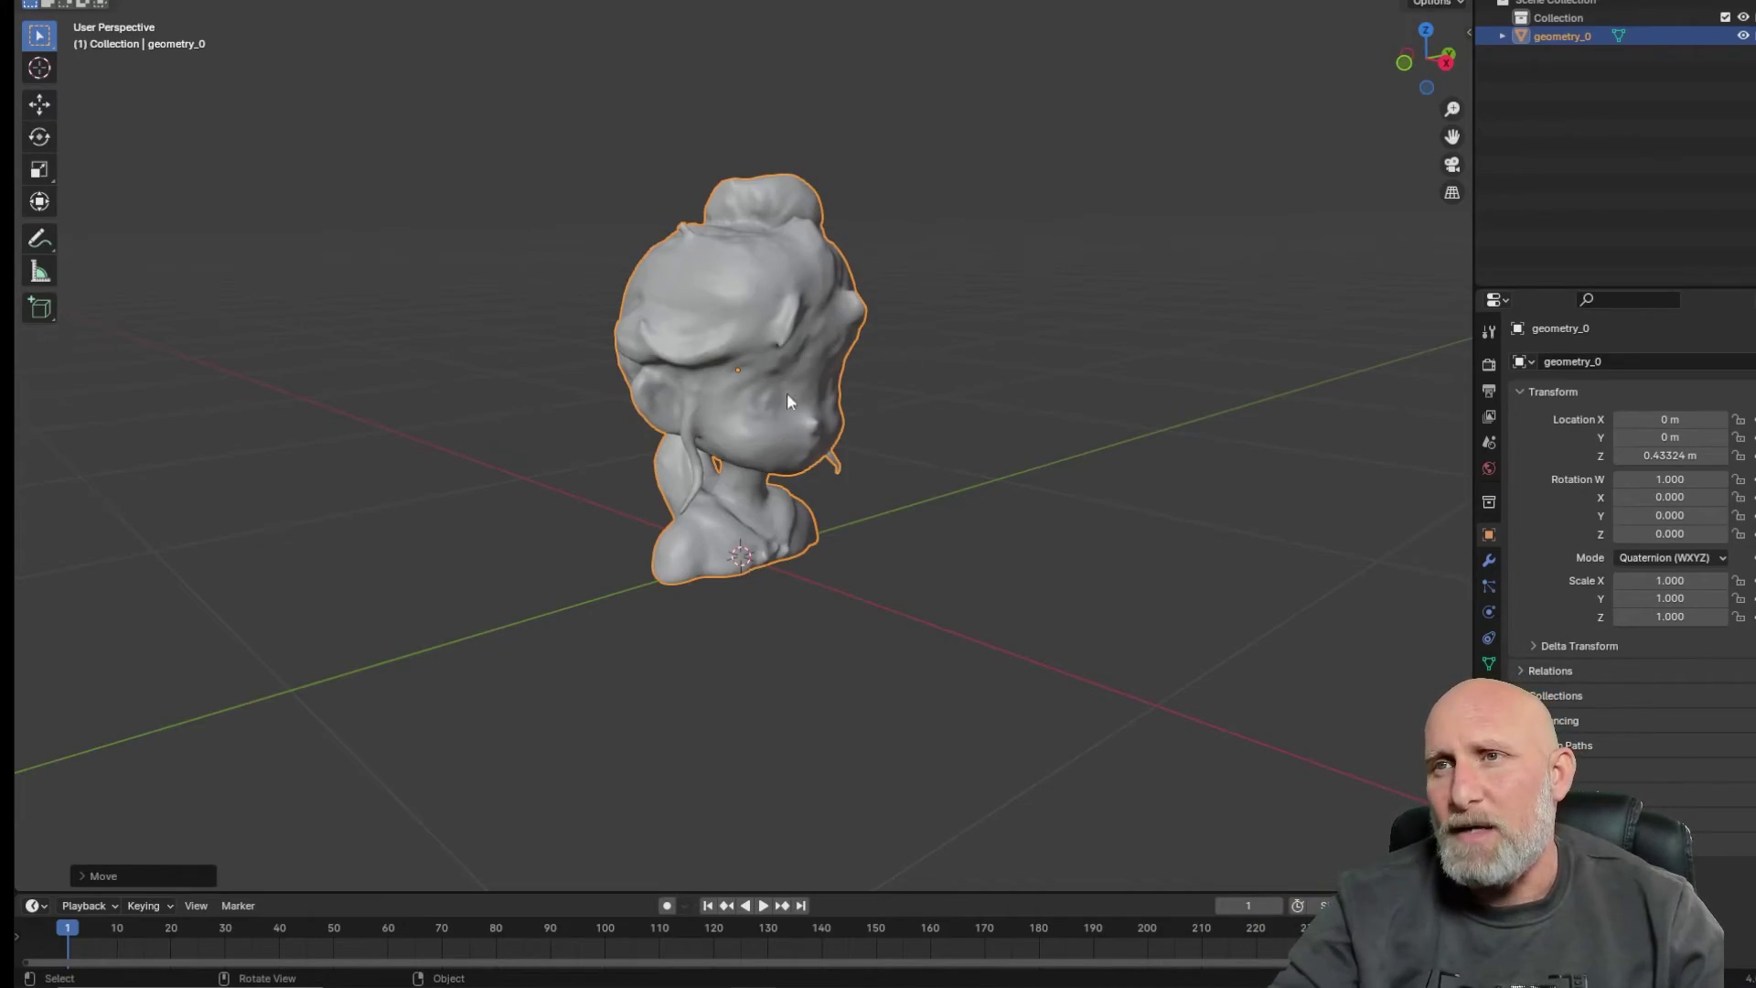
Step: Examine the girl bust's mesh density in wireframe display from close up, and return to solid display
key("shift+z")
scroll(777, 391, "up", 8)
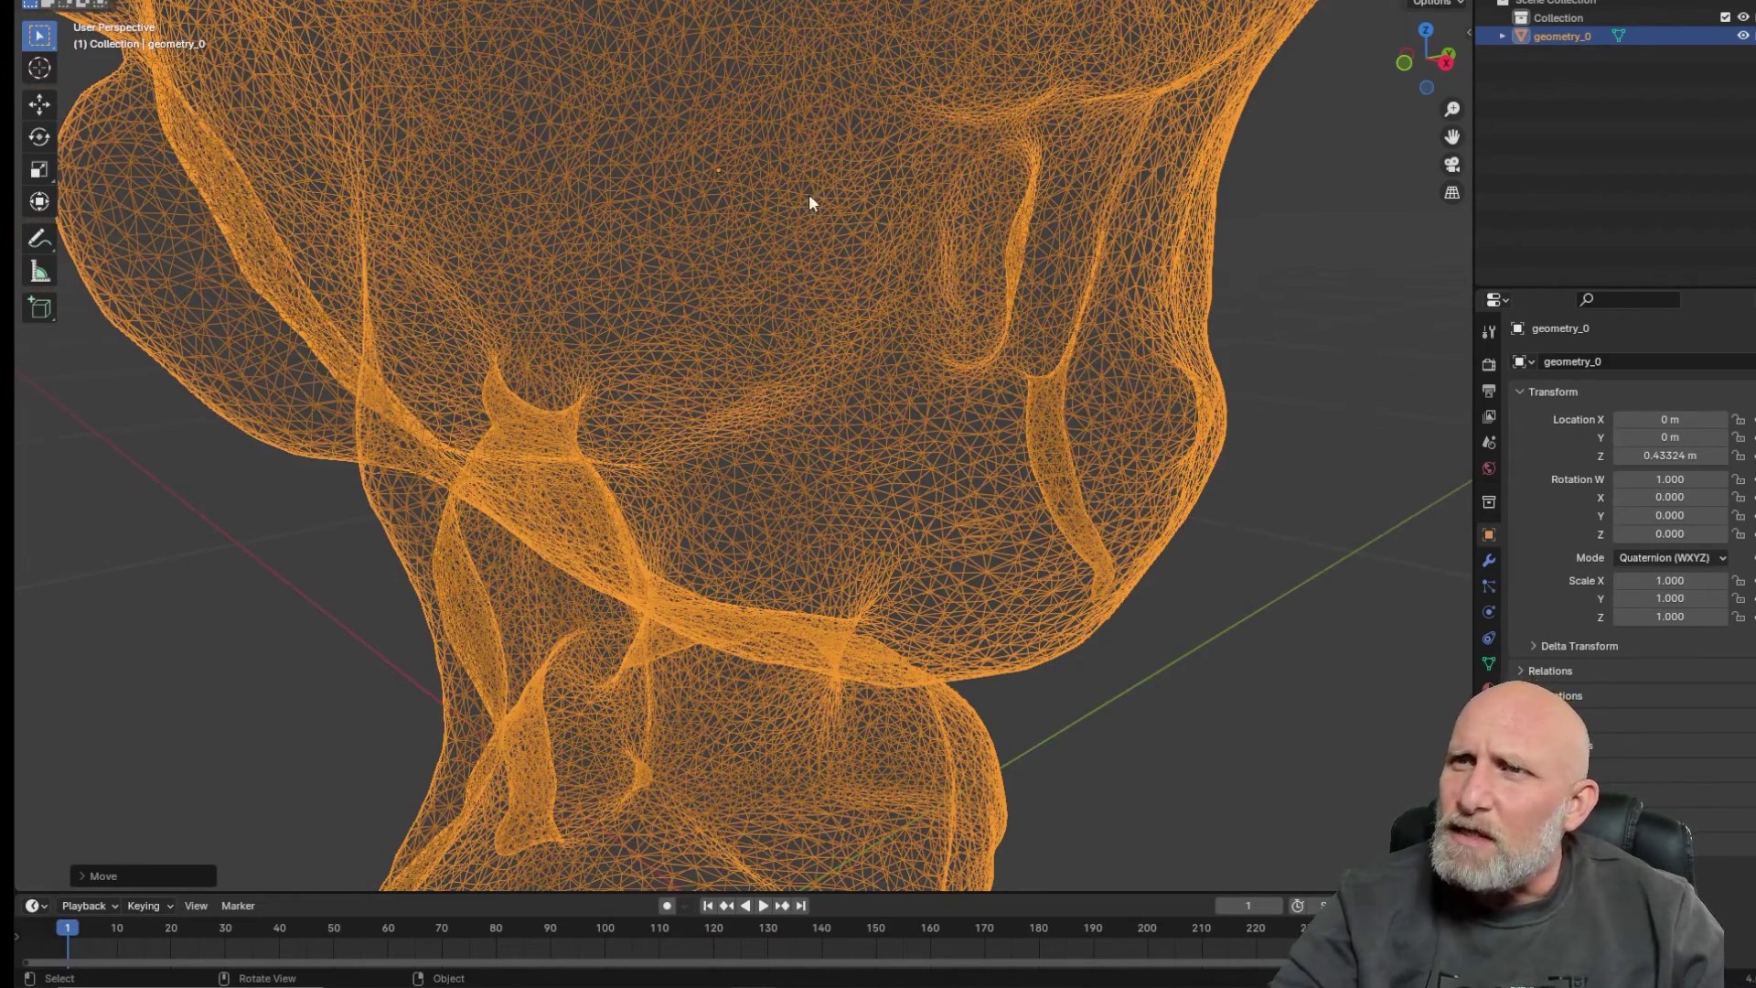
scroll(679, 191, "down", 2)
scroll(752, 266, "down", 5)
mouse_move(851, 292)
left_mouse_down()
mouse_move(783, 327)
mouse_move(684, 294)
mouse_move(485, 342)
mouse_move(460, 322)
mouse_move(638, 336)
mouse_move(763, 409)
mouse_move(749, 330)
mouse_move(810, 395)
left_mouse_up()
scroll(680, 293, "up", 6)
scroll(461, 322, "down", 5)
key("shift+z")
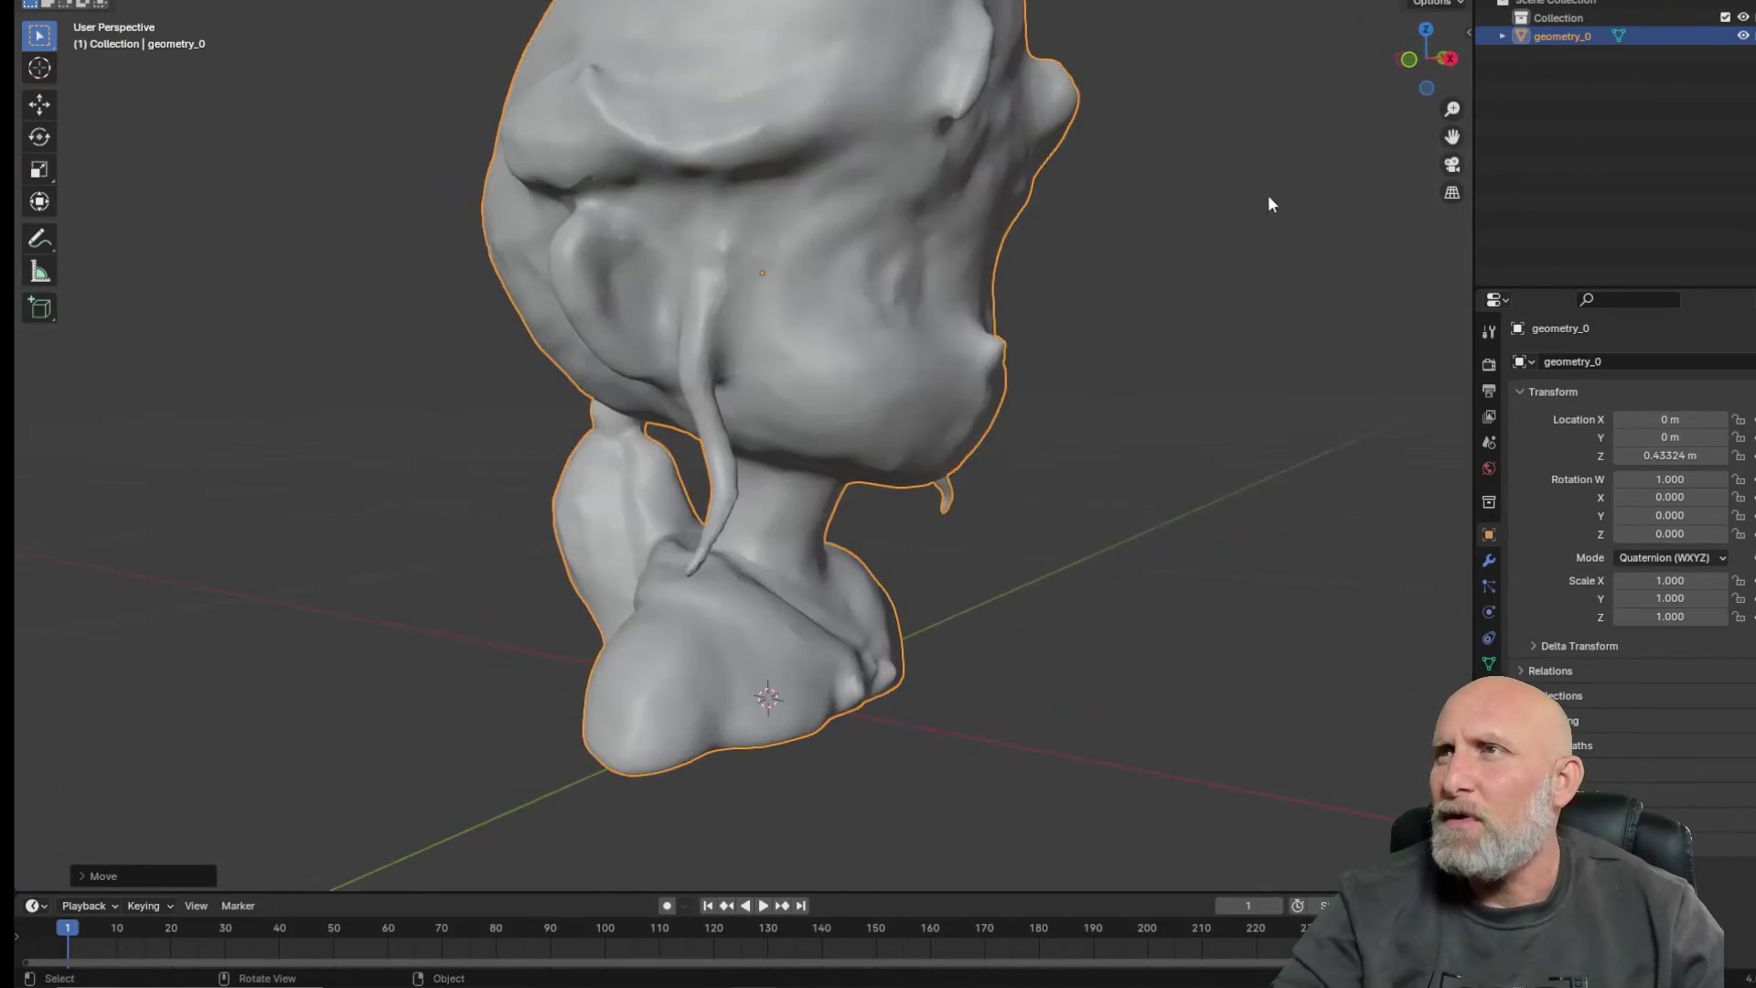
Step: Show the girl bust in rendered shading with Scene World turned off, and inspect its textures from several sides
key("z")
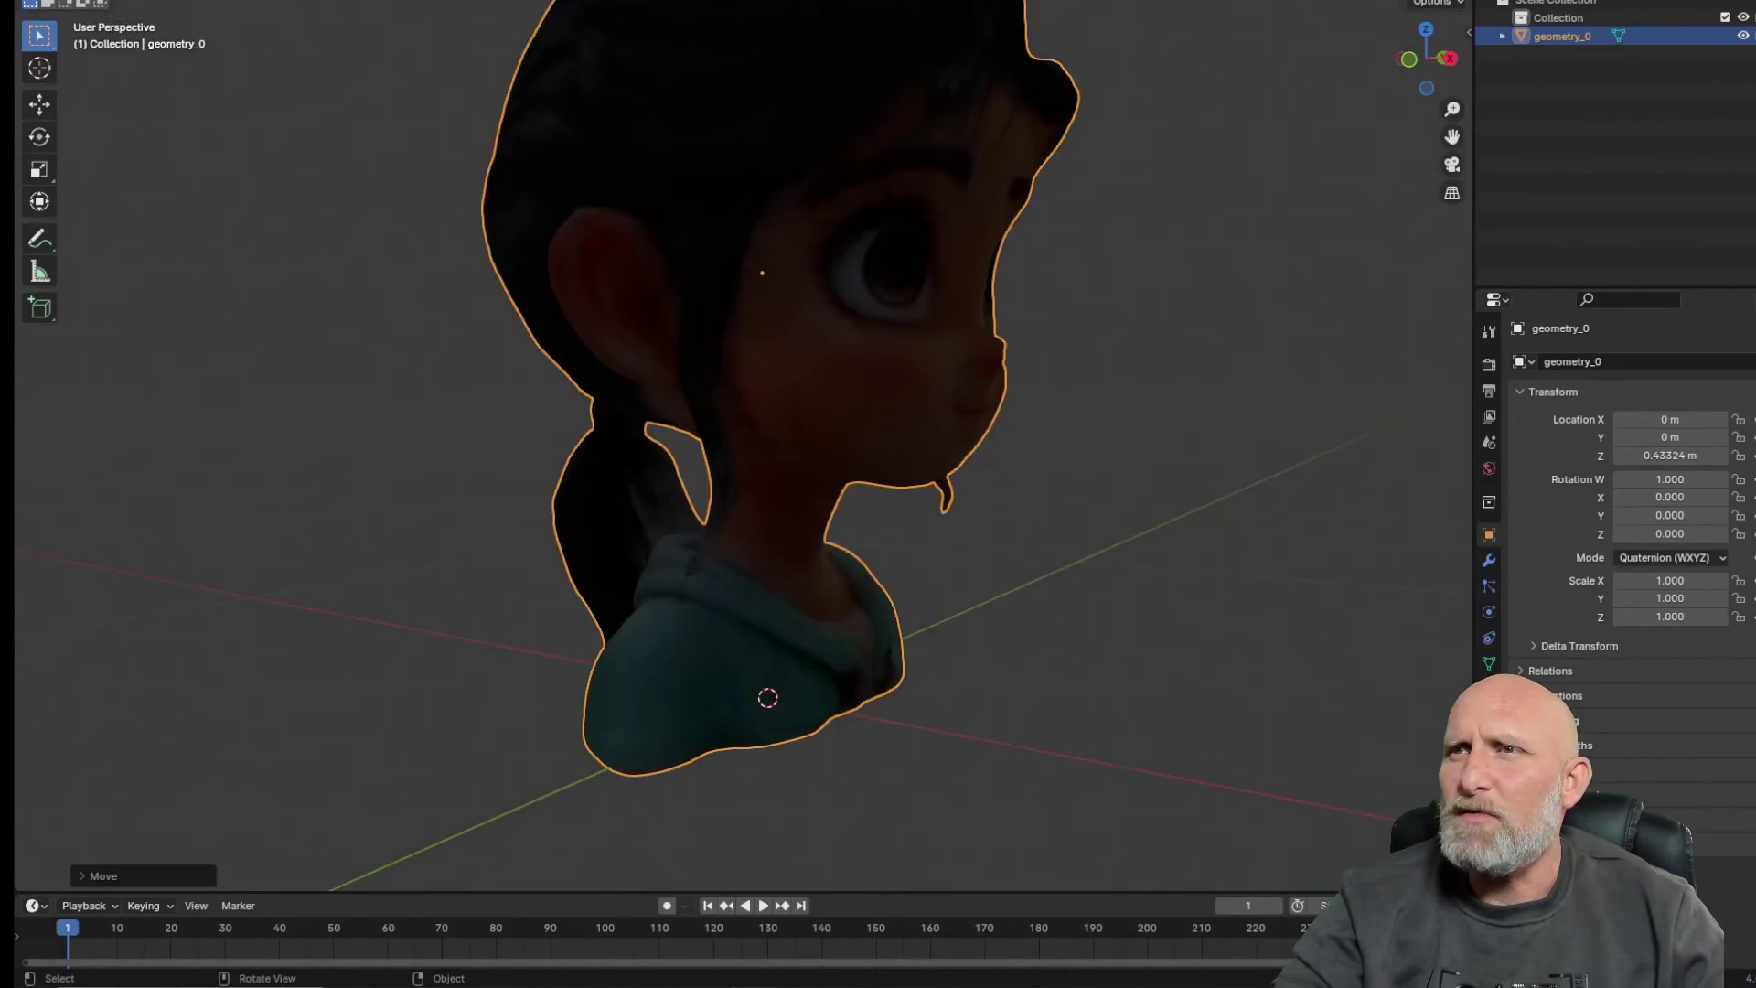
left_click_drag(1093, 348, 761, 328)
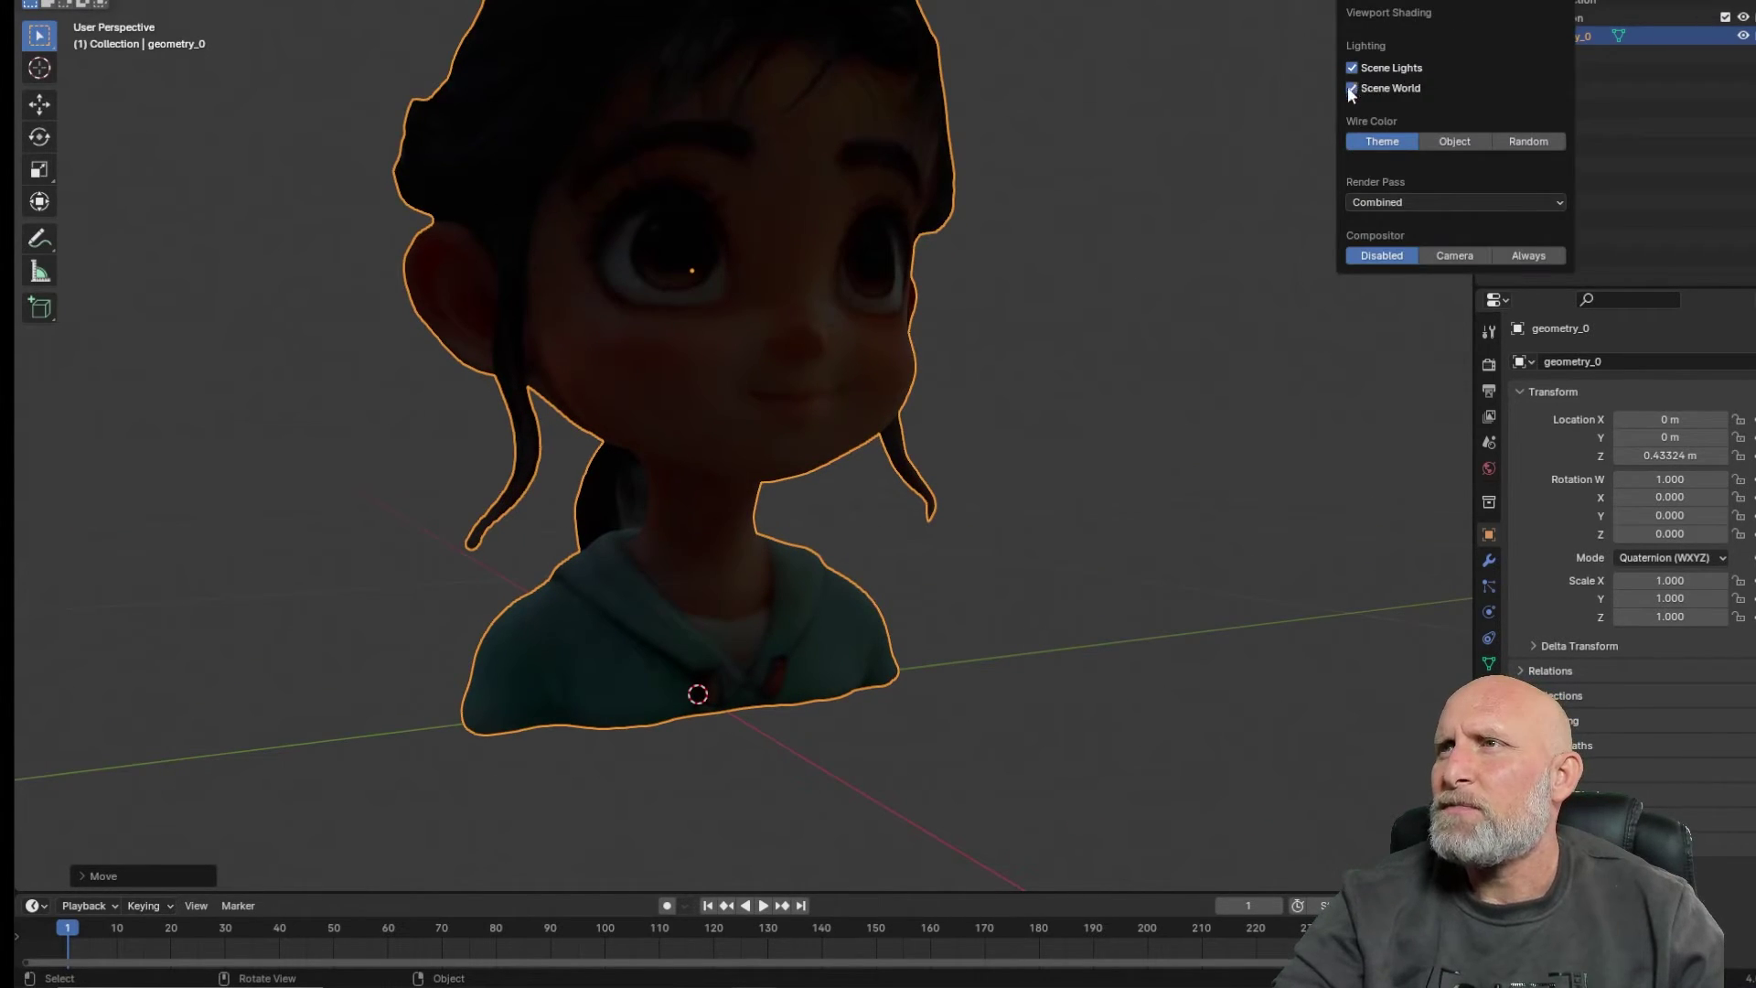
left_click(1350, 87)
left_click_drag(1125, 366, 920, 452)
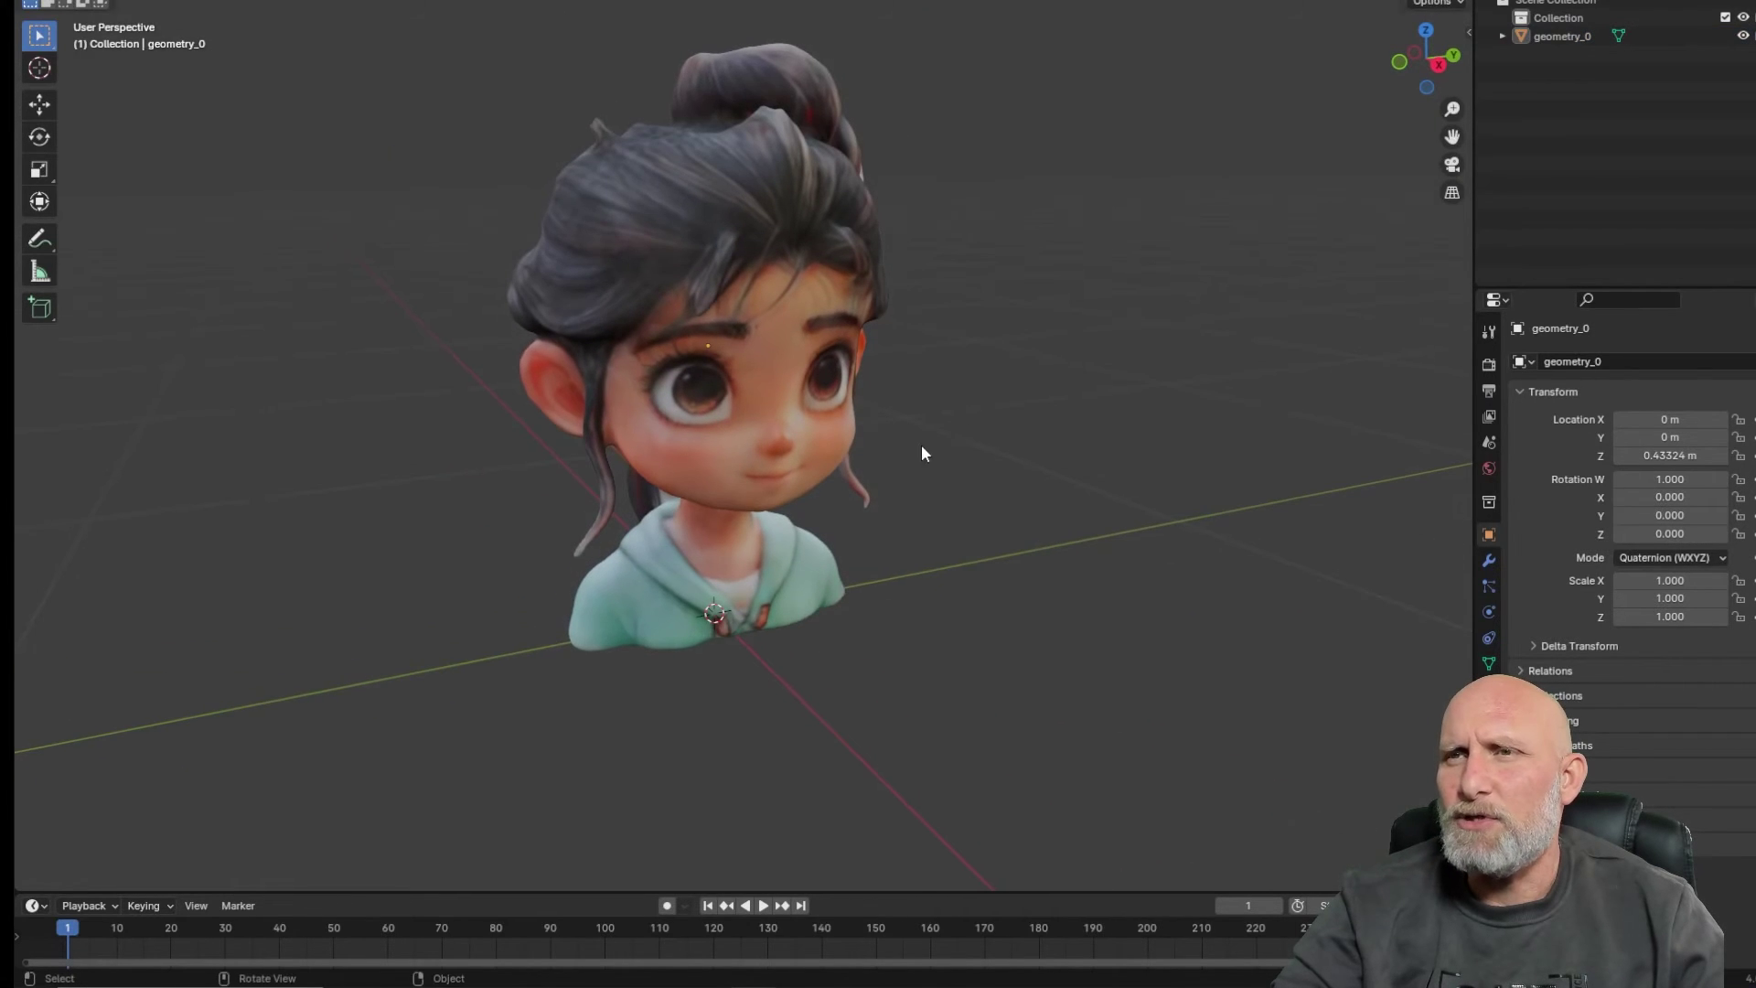
scroll(952, 477, "up", 2)
left_click_drag(754, 501, 1045, 473)
scroll(798, 487, "down", 3)
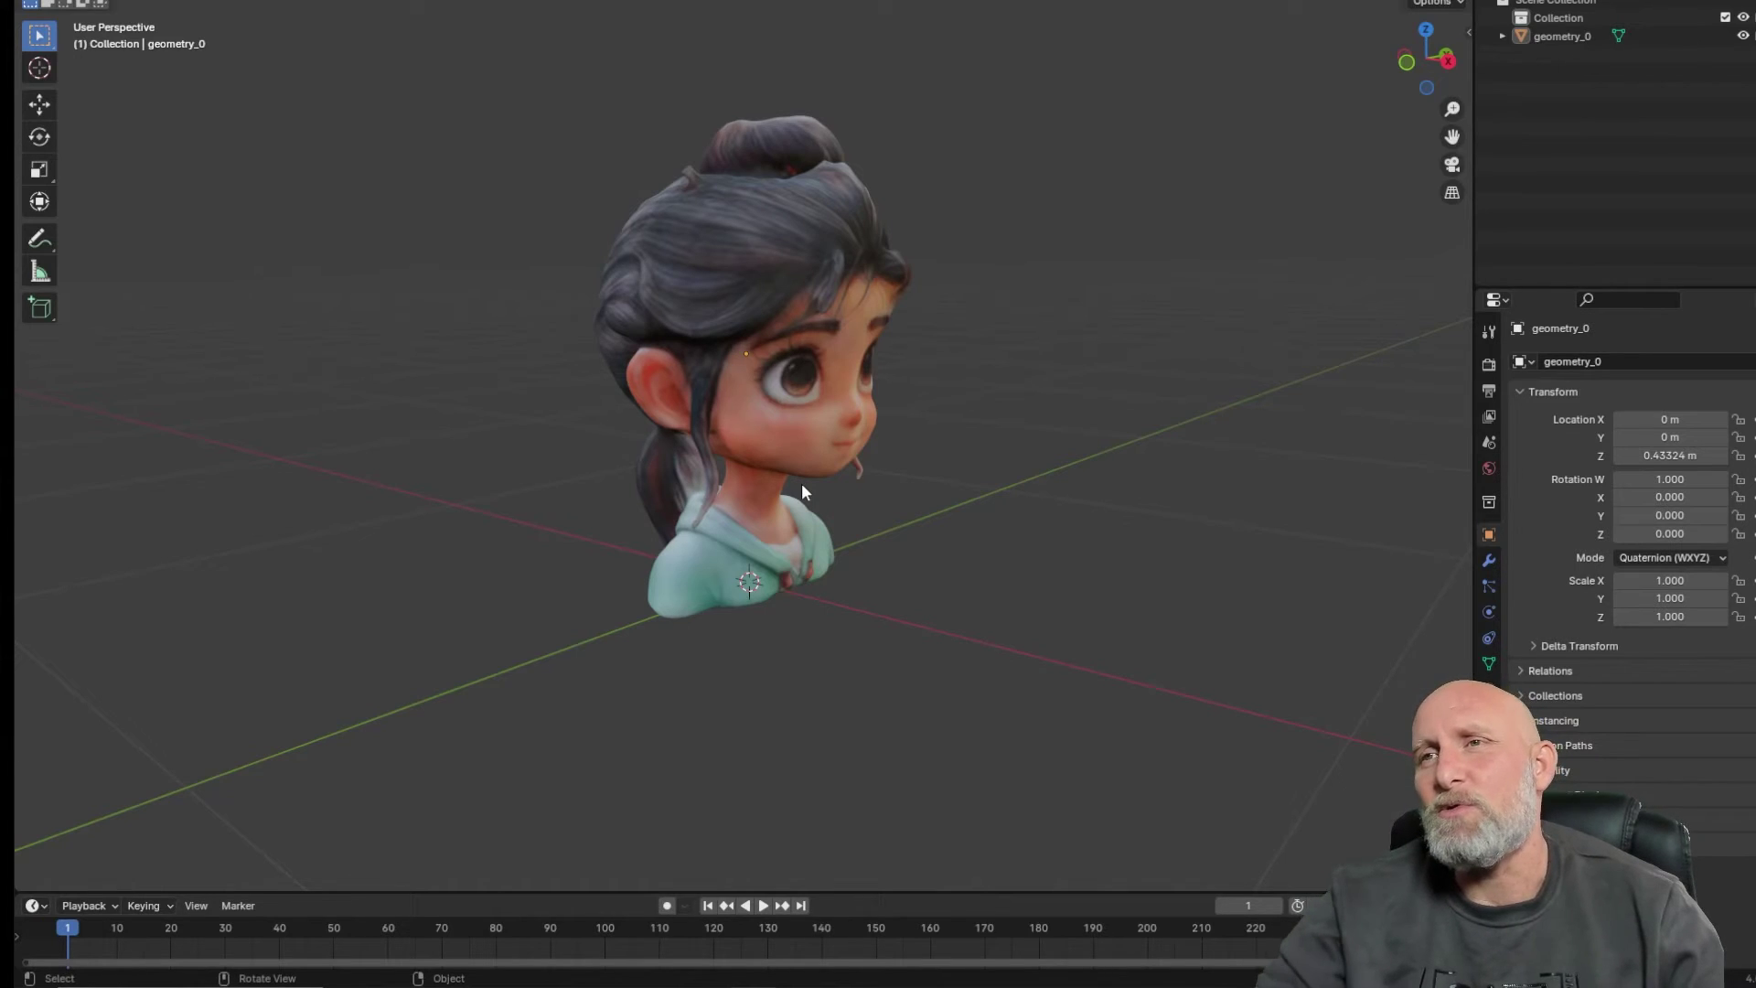
Step: Delete the girl bust from the scene
left_click(807, 413)
key("Delete")
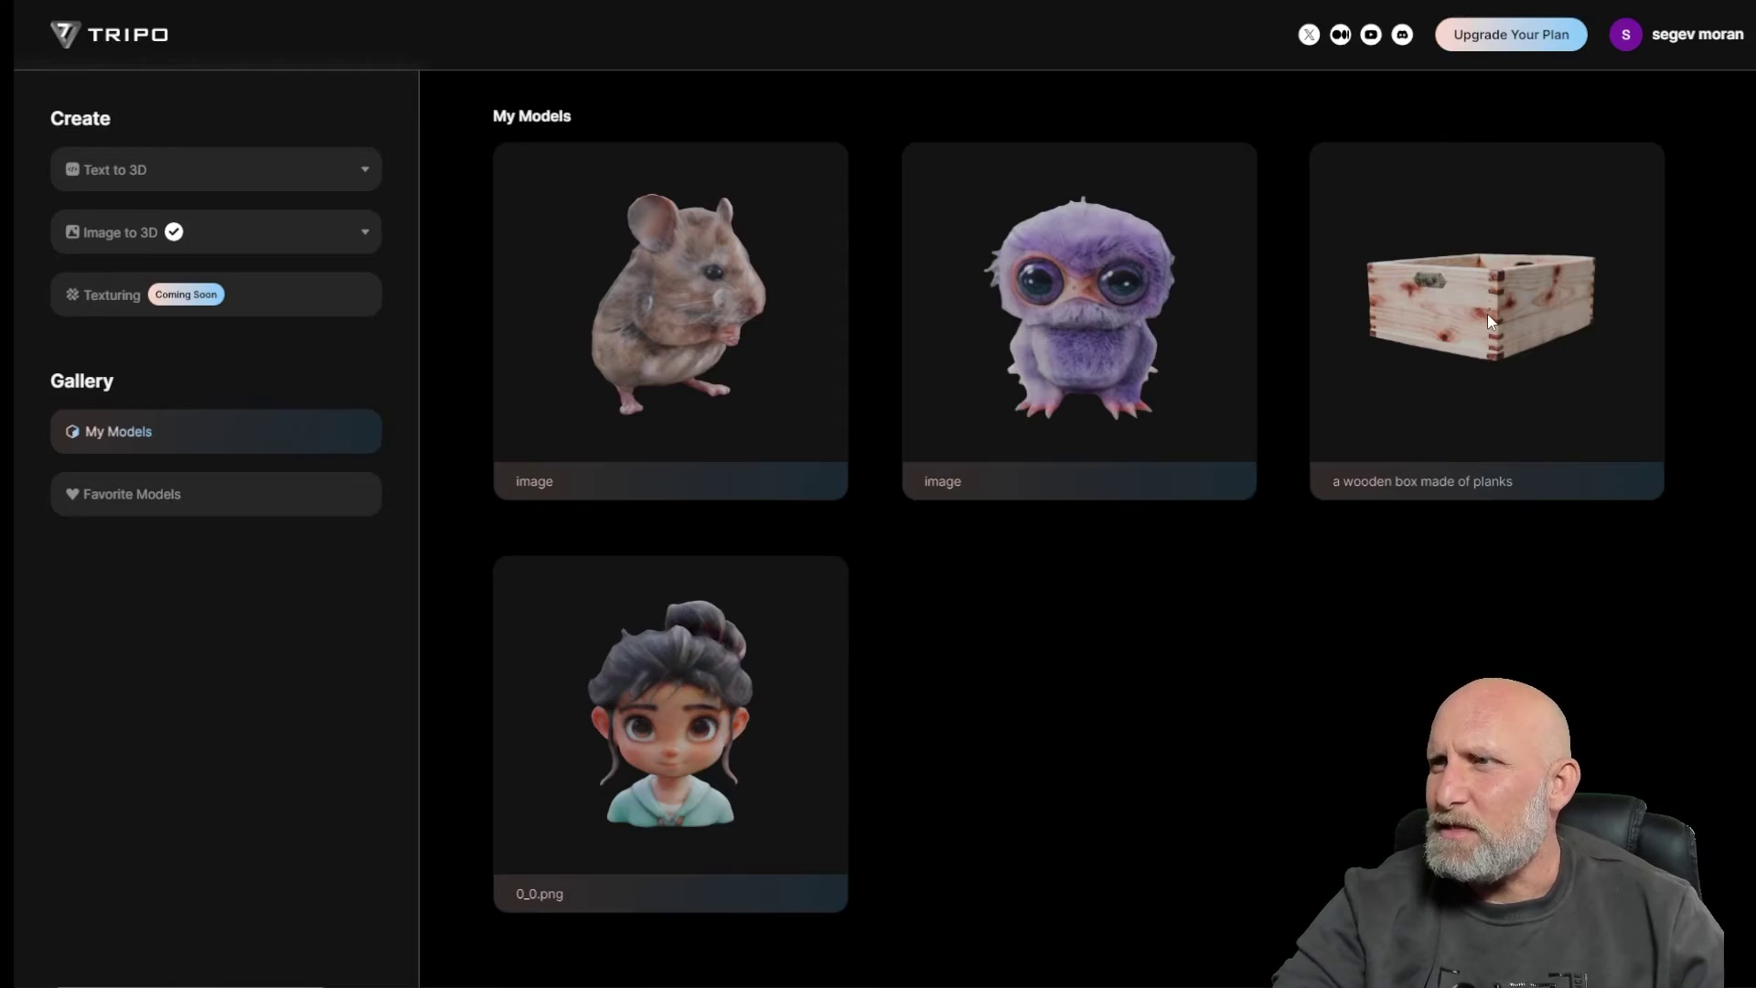
Step: Back in Tripo's My Models, inspect the wooden box model from several angles and close its view
left_click(1487, 314)
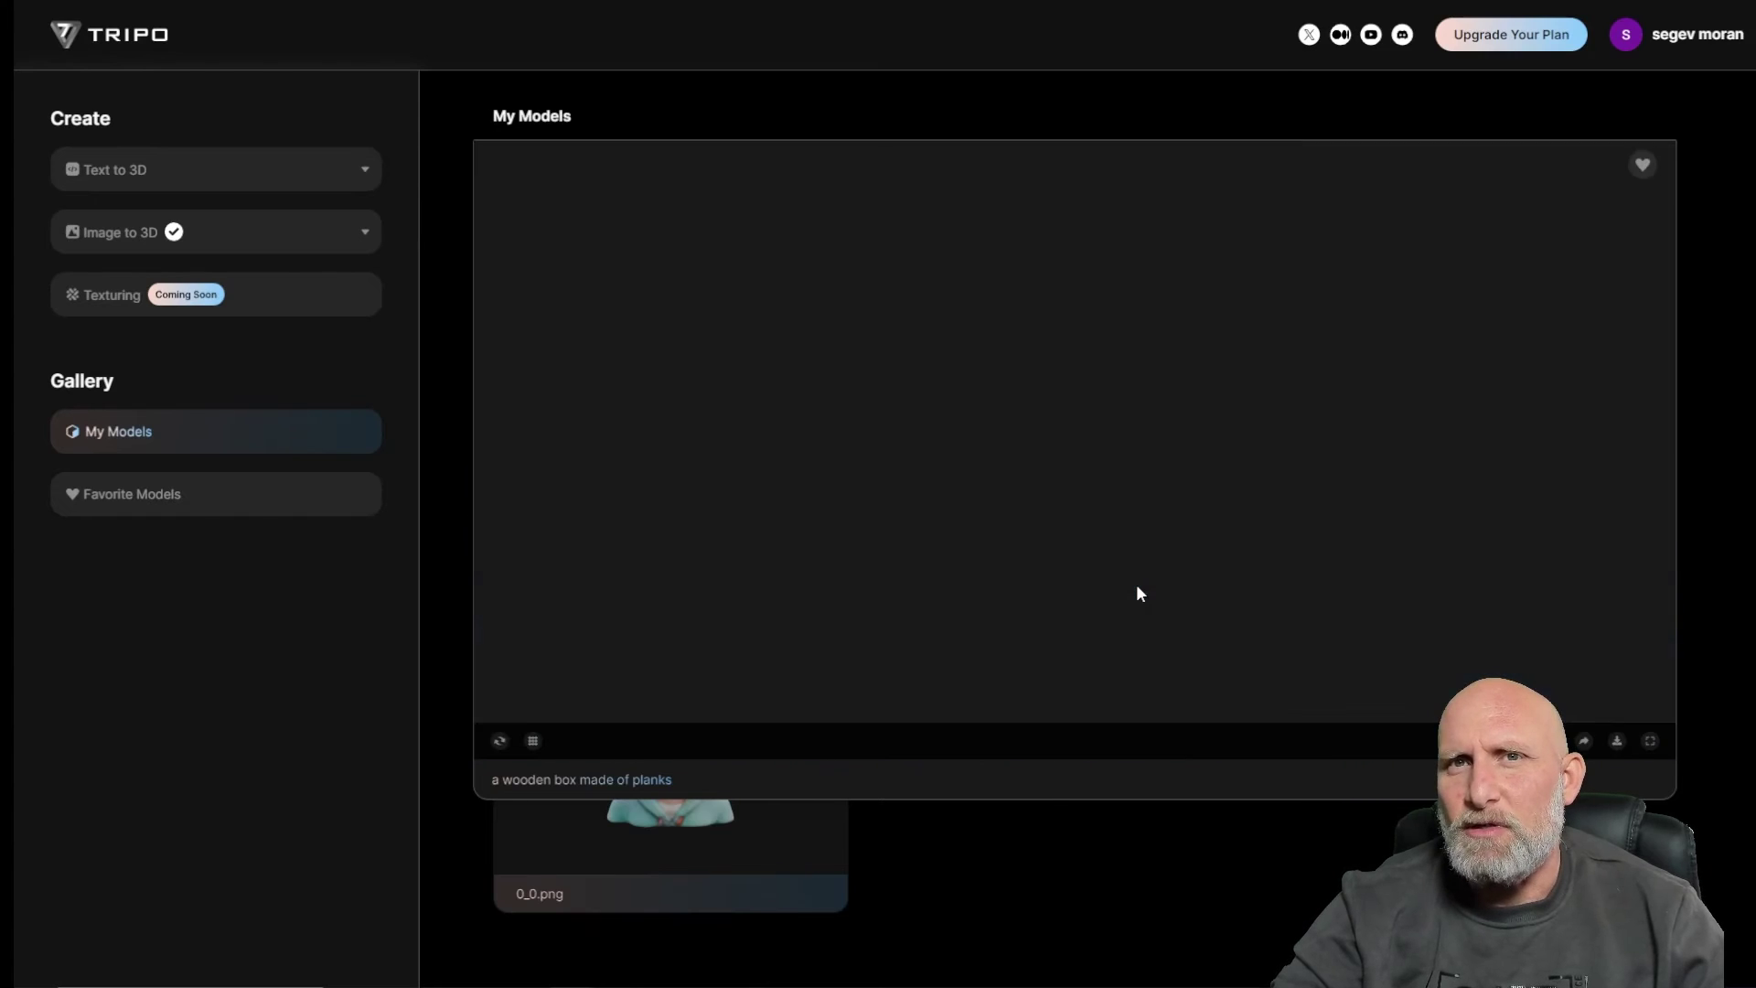
left_click_drag(1059, 469, 1247, 427)
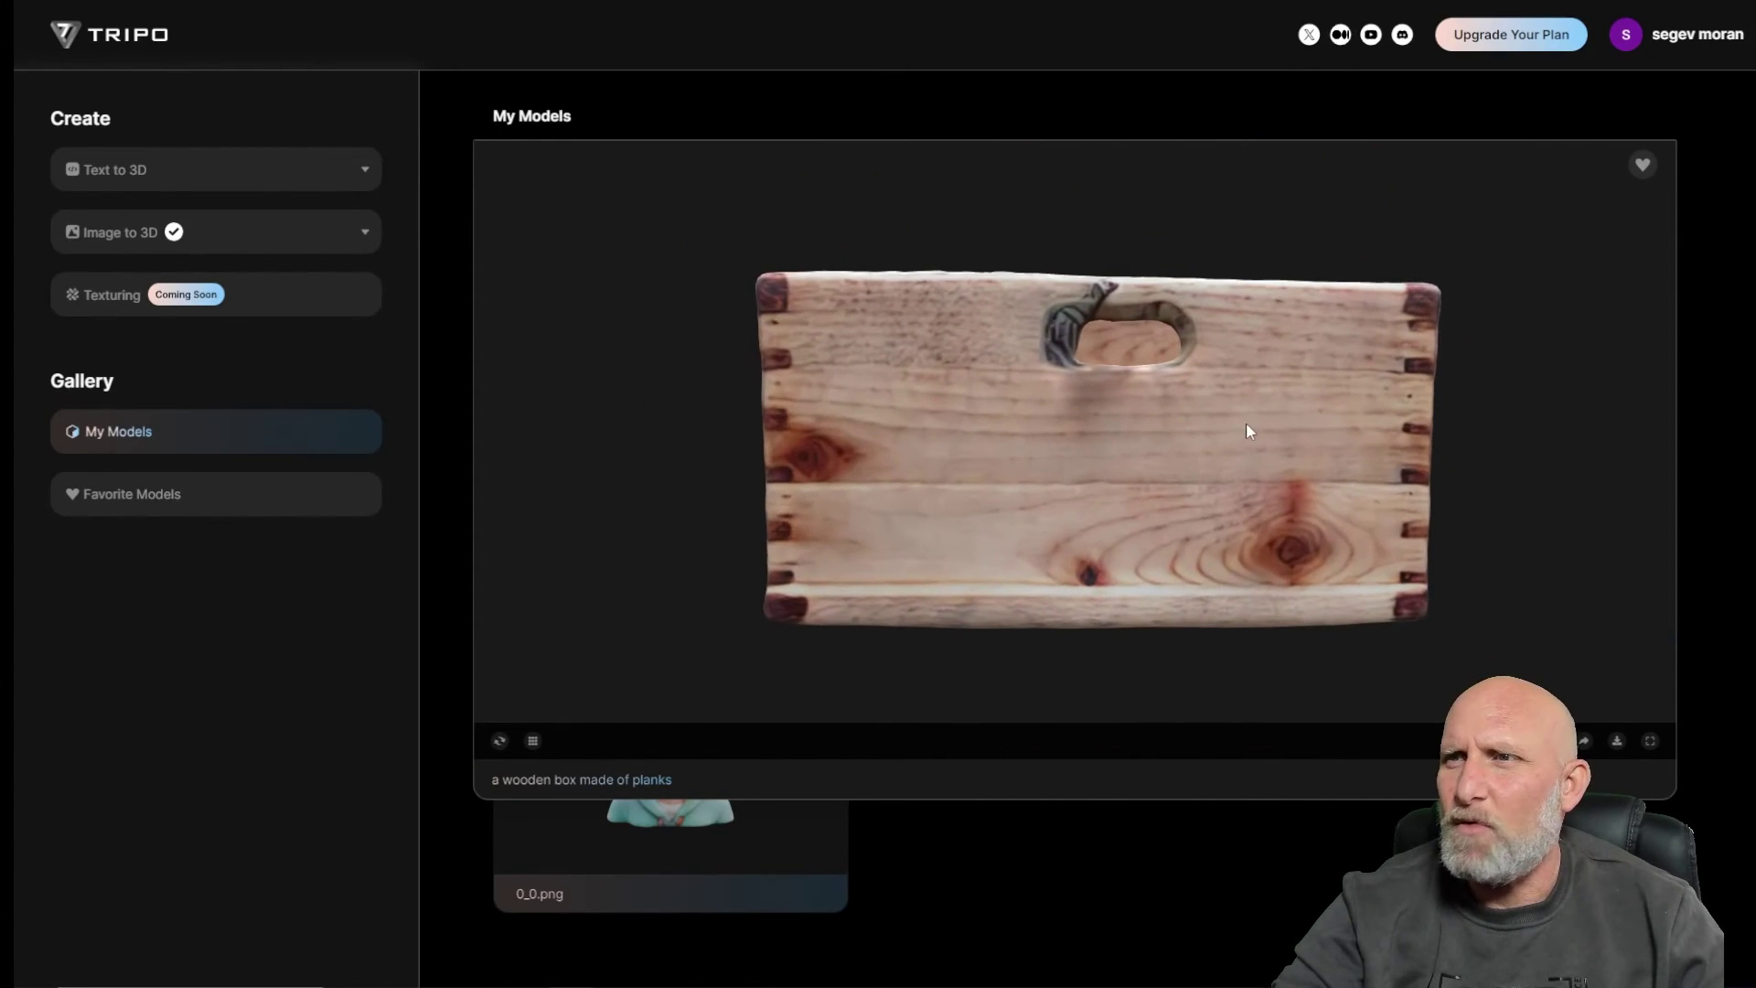
left_click_drag(941, 384, 1202, 446)
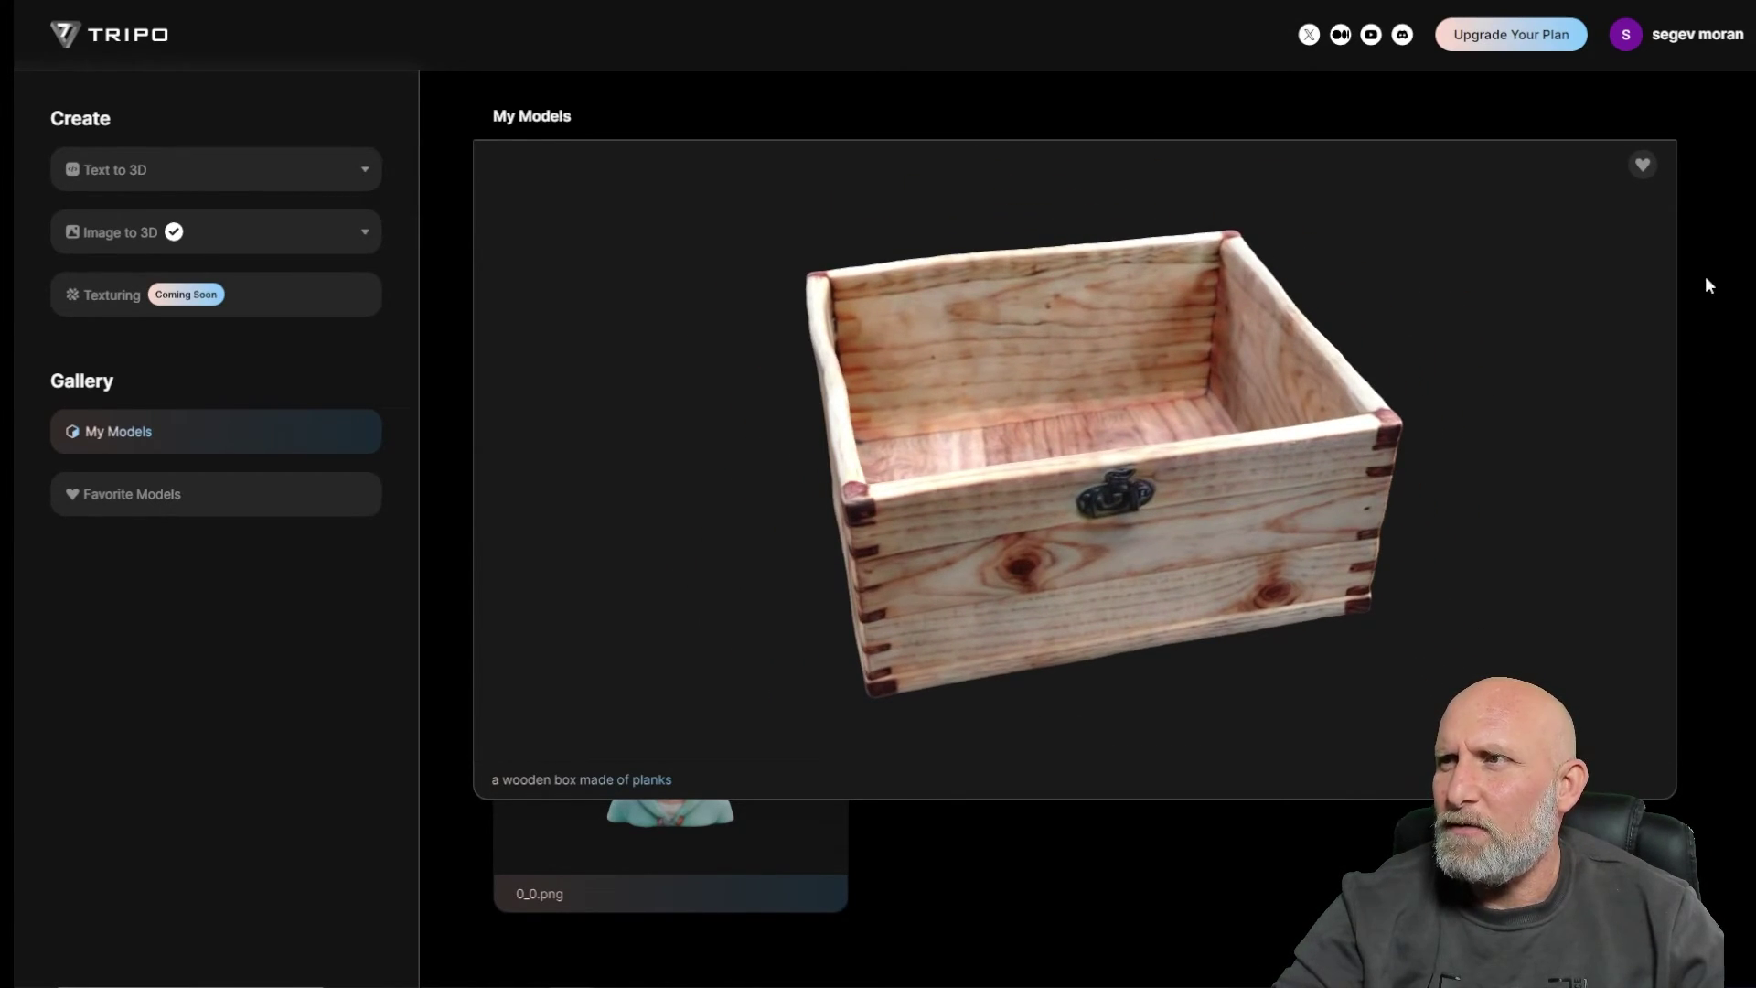
left_click(1707, 311)
Step: Open the purple creature model and inspect its front, back and side
left_click(1122, 282)
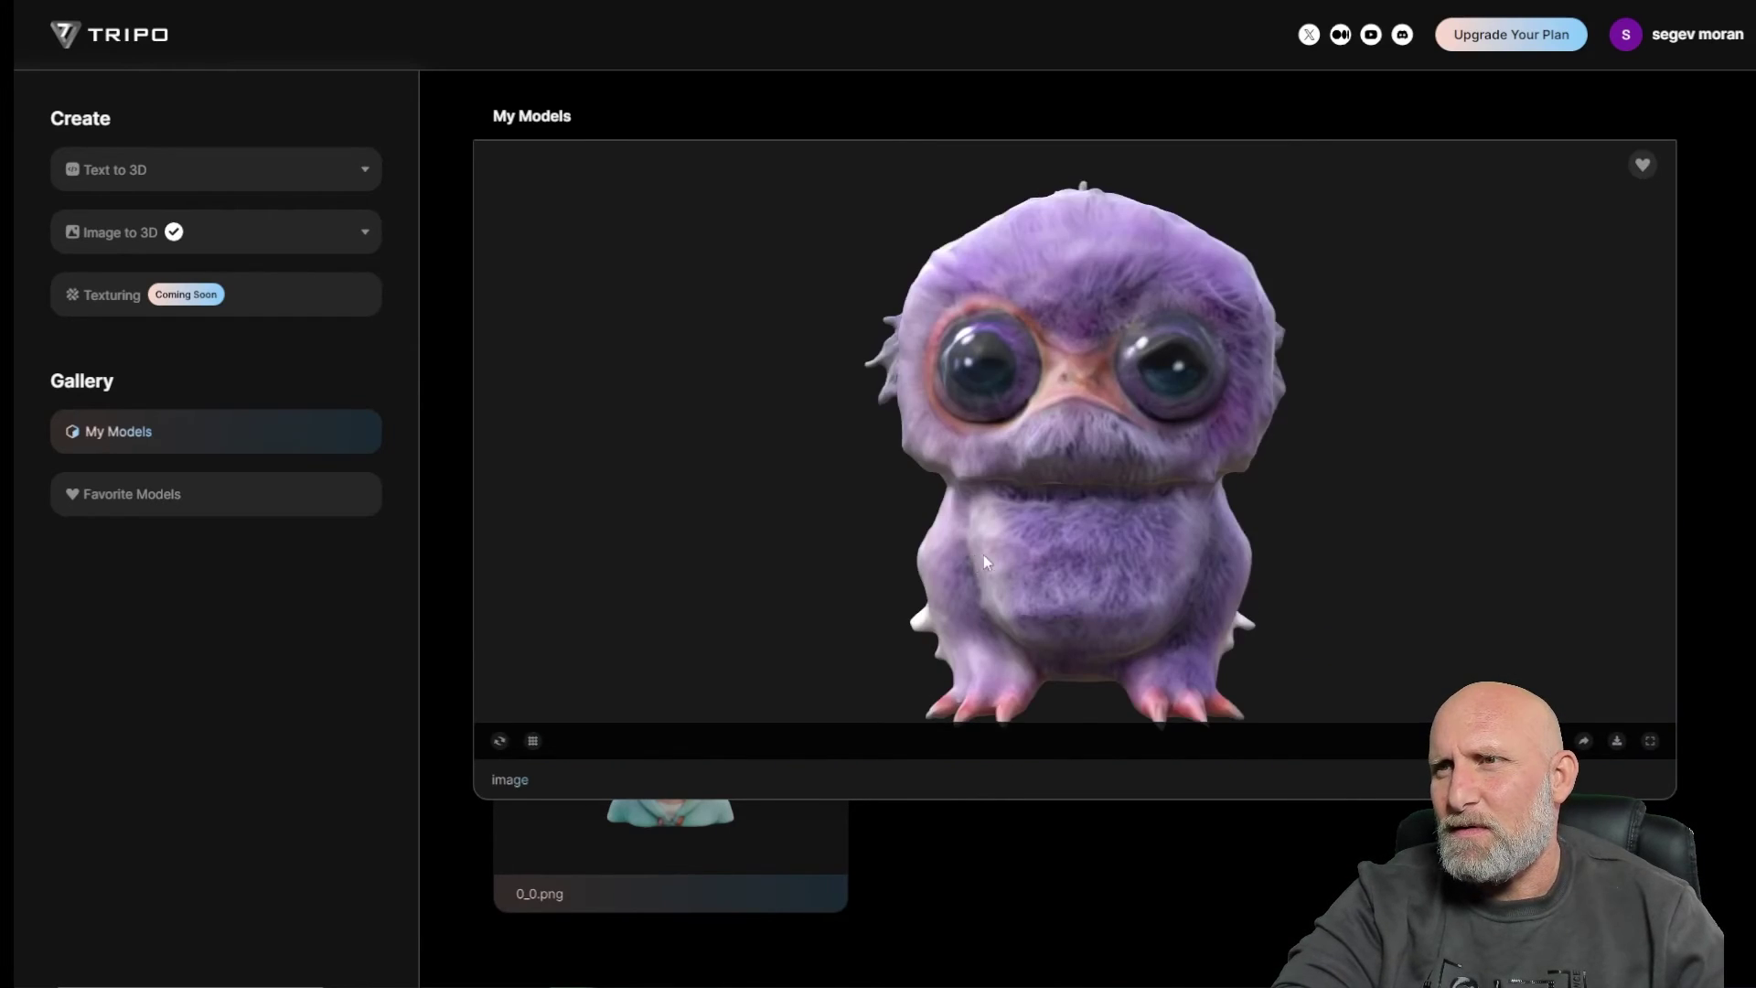
left_click_drag(984, 555, 672, 534)
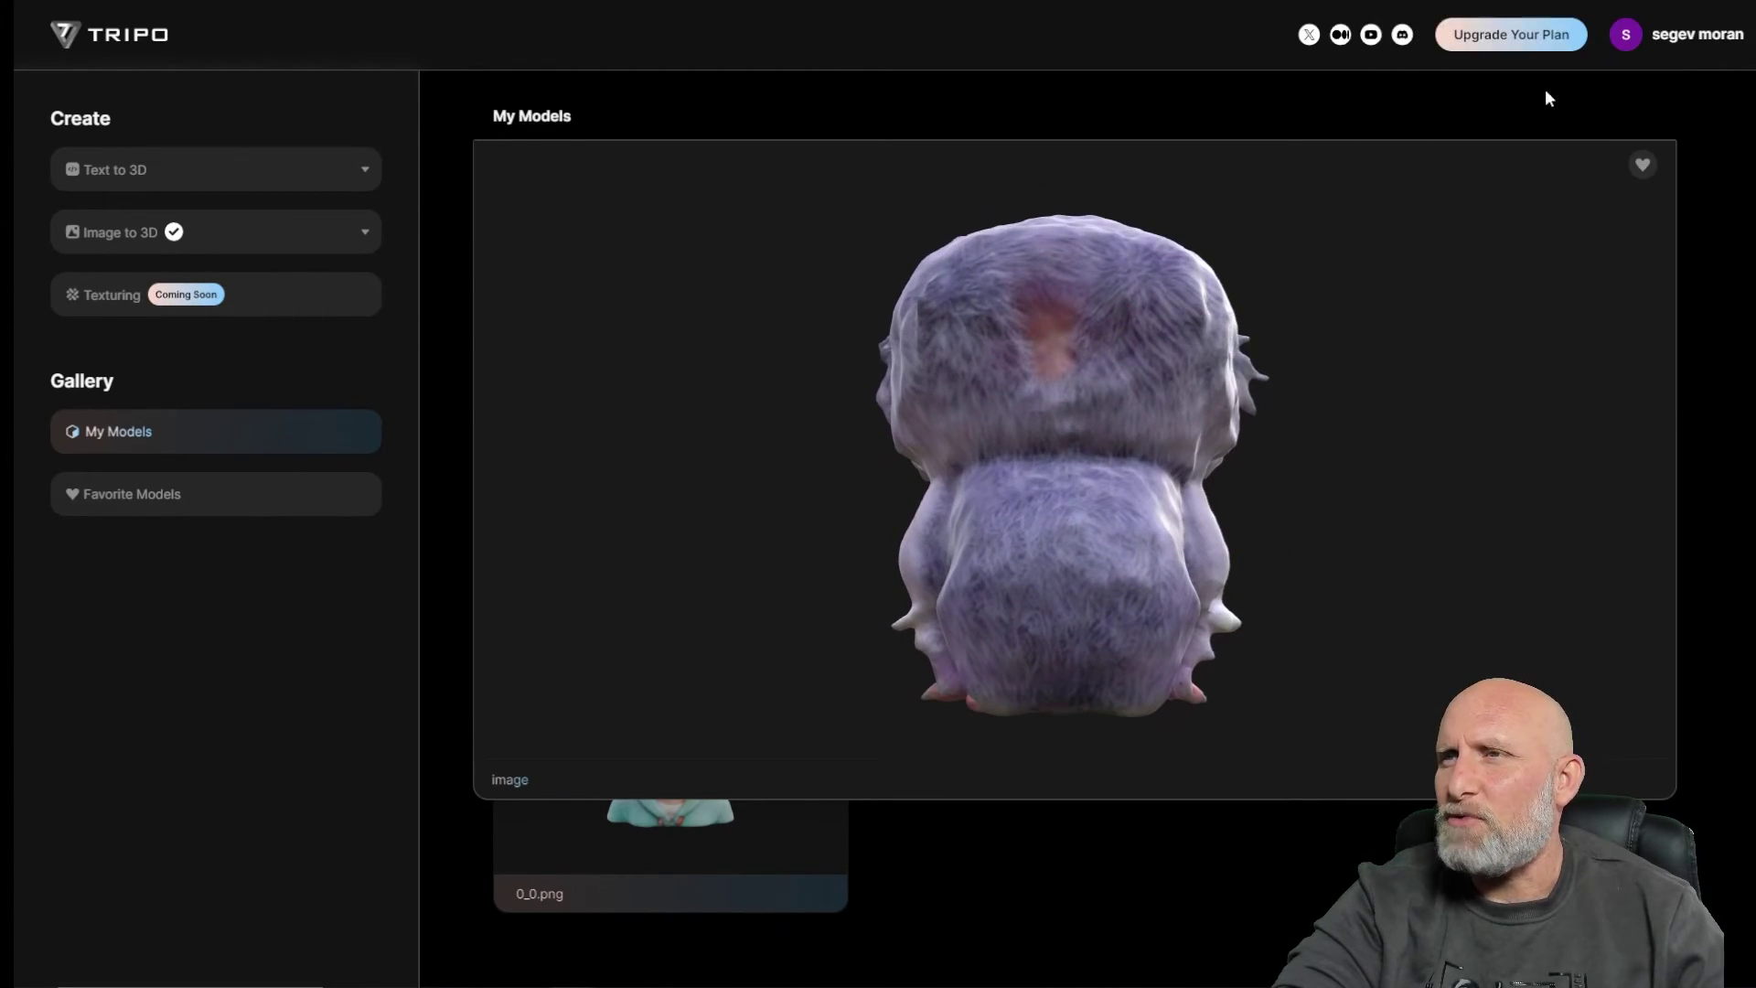
mouse_move(1154, 567)
left_mouse_down()
mouse_move(1049, 557)
mouse_move(1070, 474)
mouse_move(946, 562)
mouse_move(993, 523)
mouse_move(1038, 526)
mouse_move(1097, 571)
mouse_move(1379, 579)
mouse_move(1193, 557)
mouse_move(1139, 578)
mouse_move(1182, 580)
left_mouse_up()
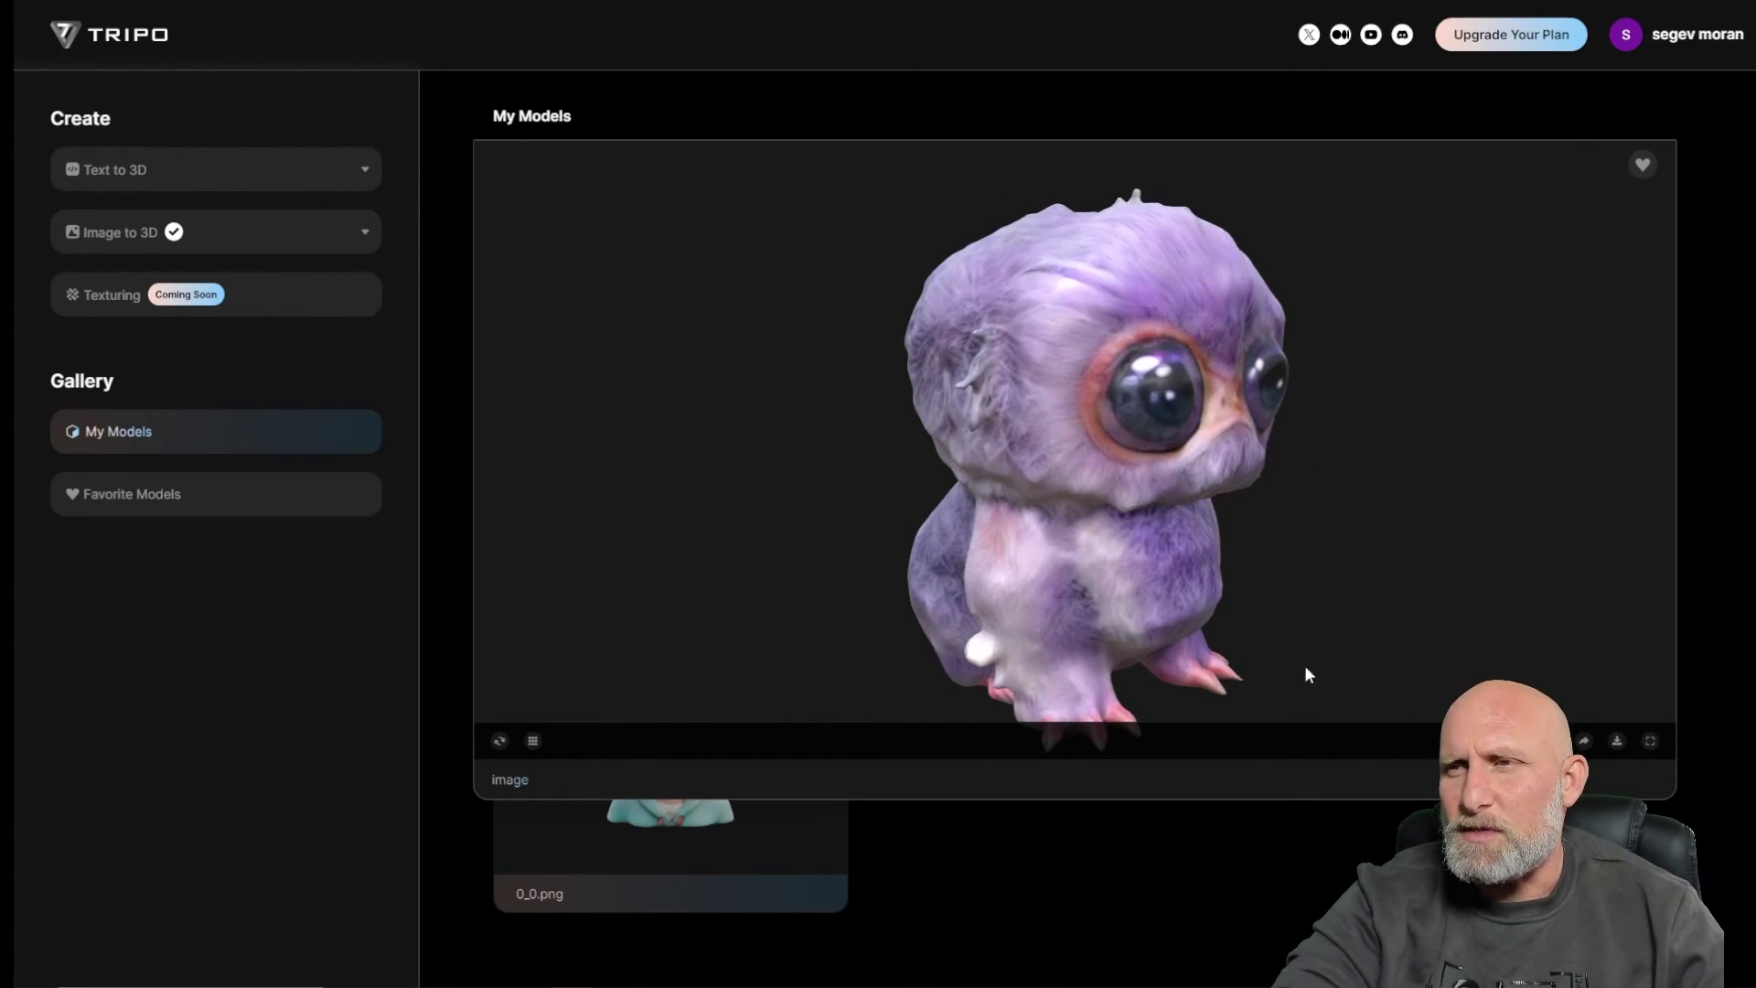
Step: Reopen the purple creature model in My Models and download it
left_click(1726, 249)
left_click(1227, 429)
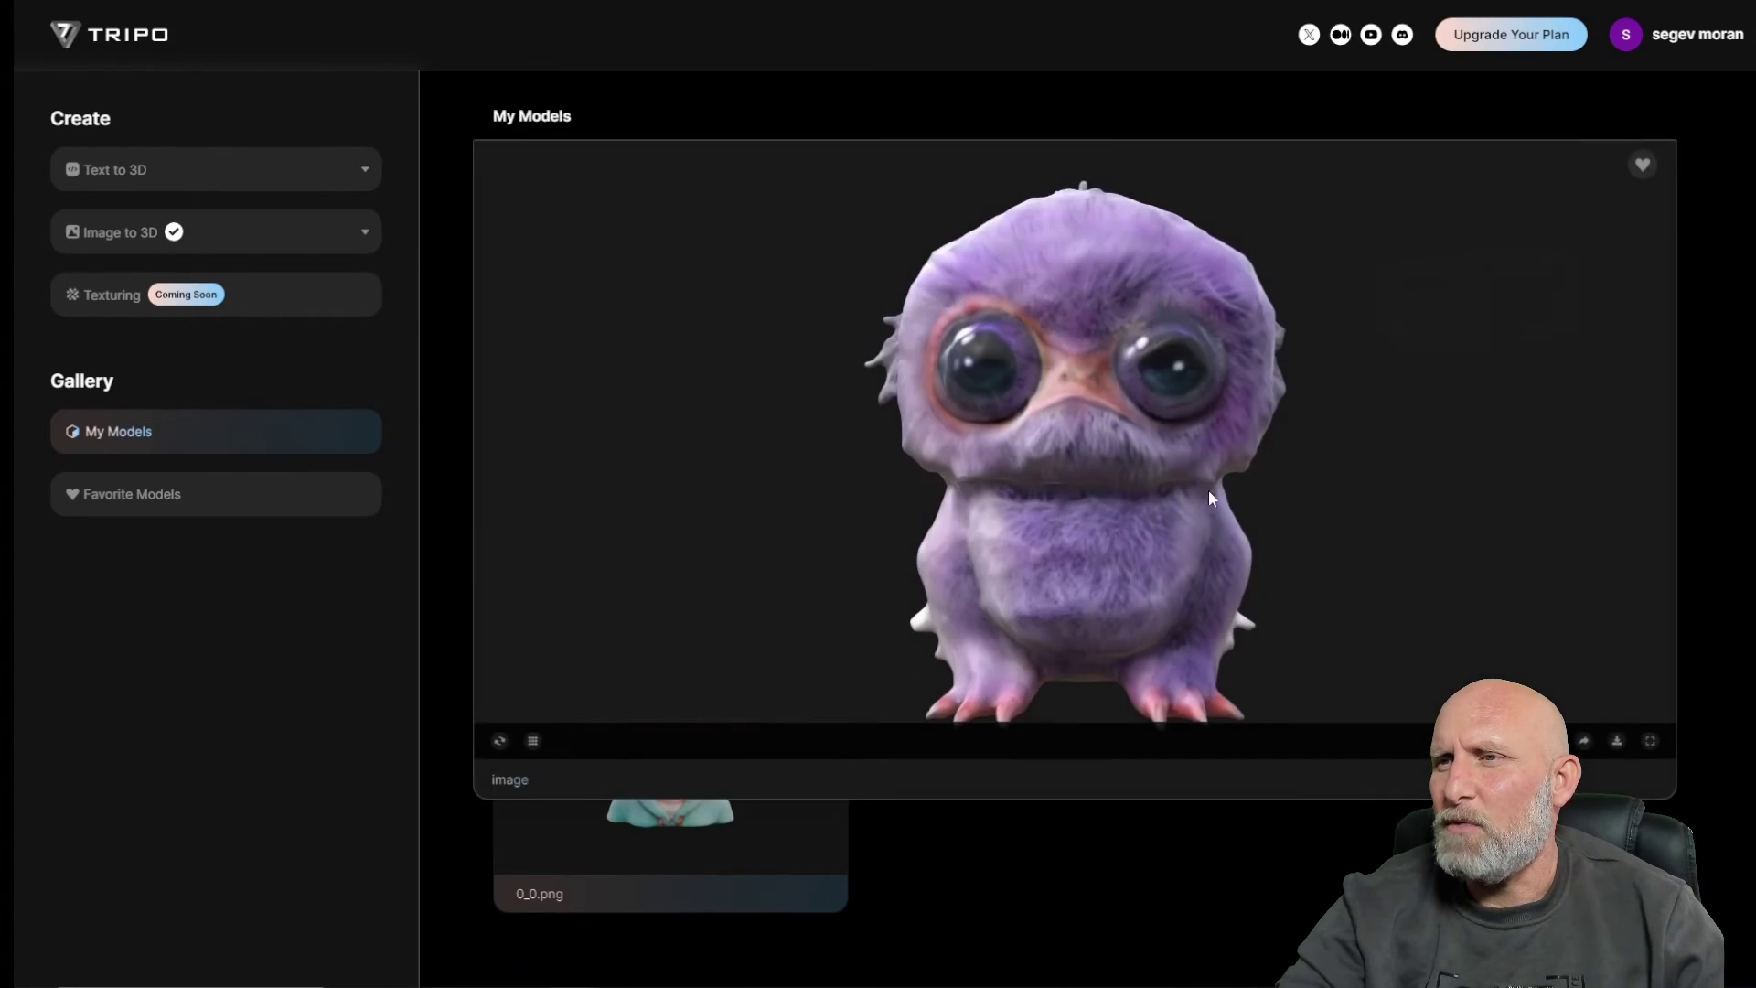
left_click(1617, 741)
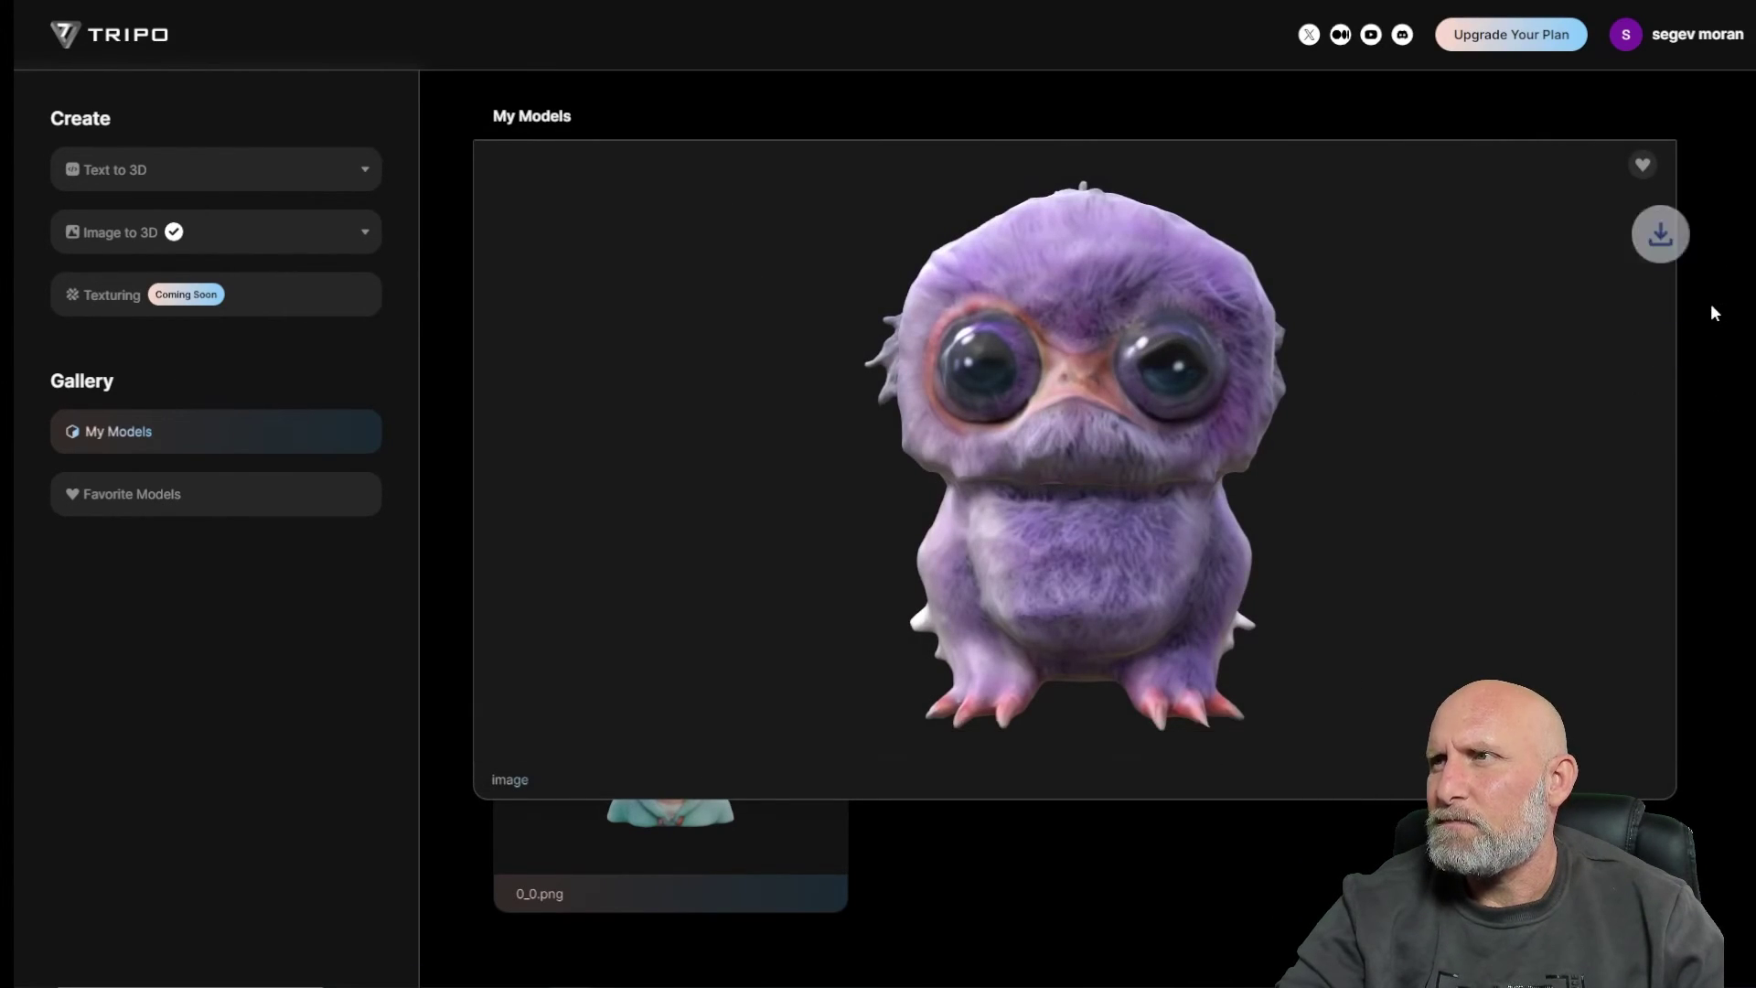
Step: Open the mouse model from My Models and download it
left_click(1715, 312)
left_click(784, 409)
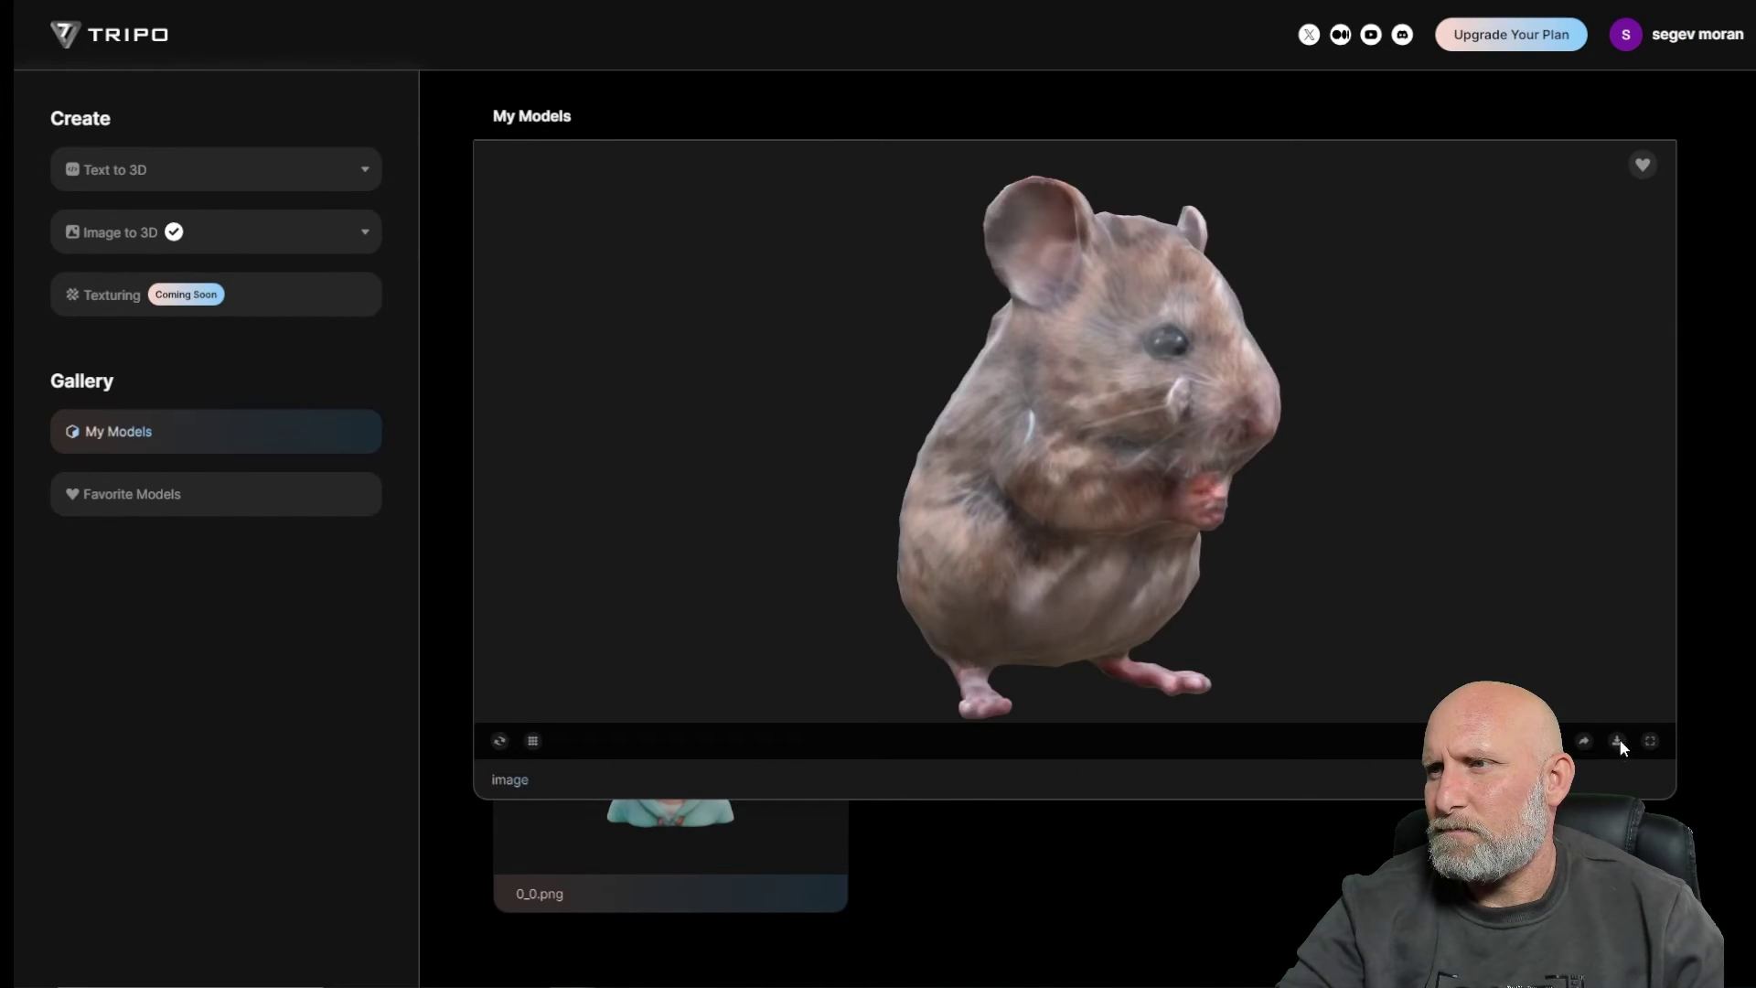
left_click(1616, 741)
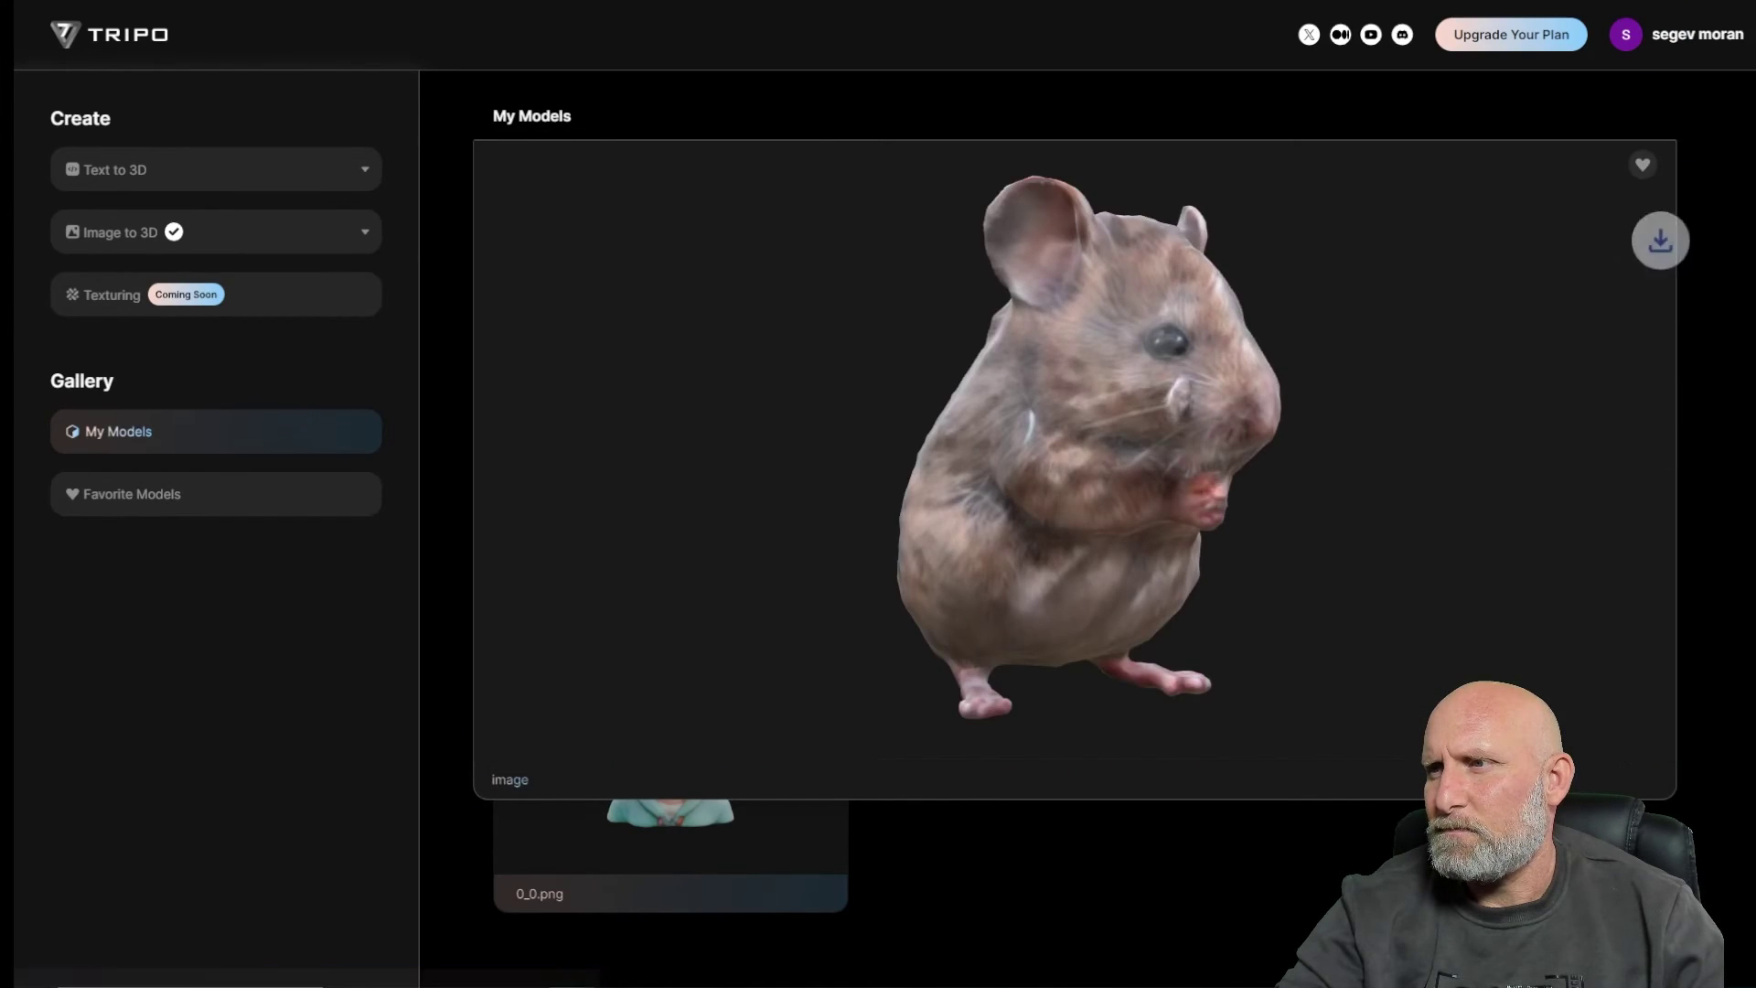
Step: Switch to Blender and import the downloaded mouse glTF file, starting with "a_mouse_with_brown"
left_click(764, 974)
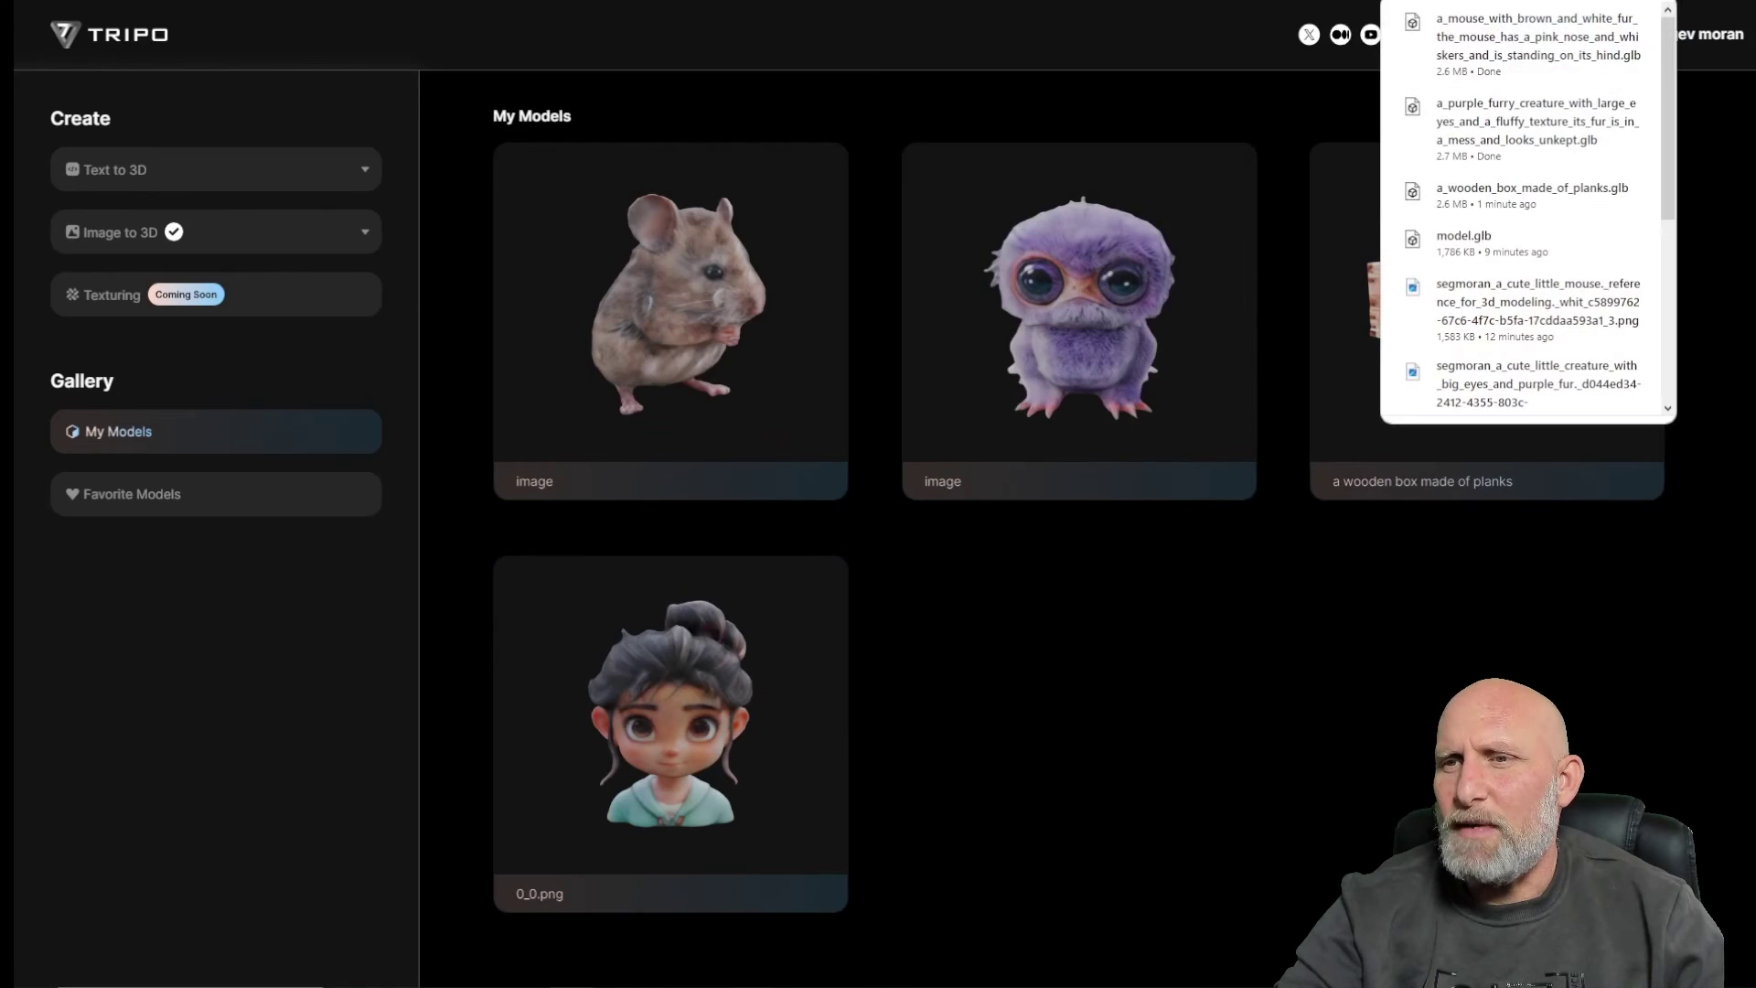
left_click(864, 911)
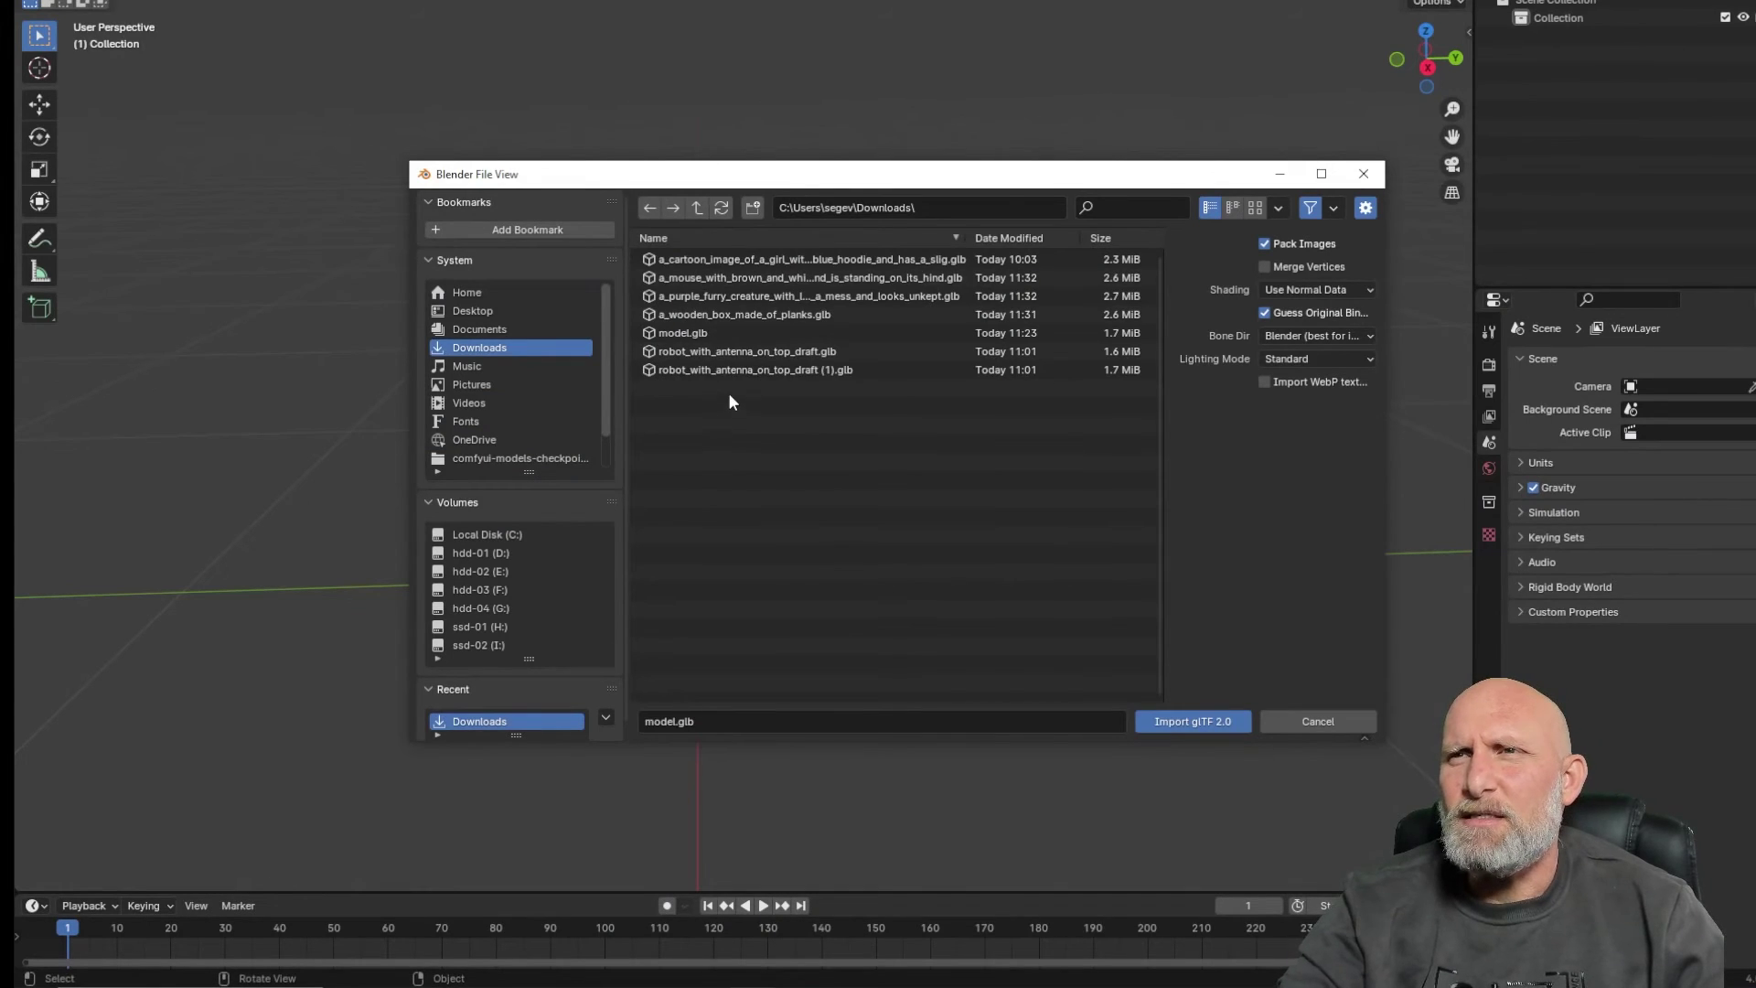
double_click(732, 277)
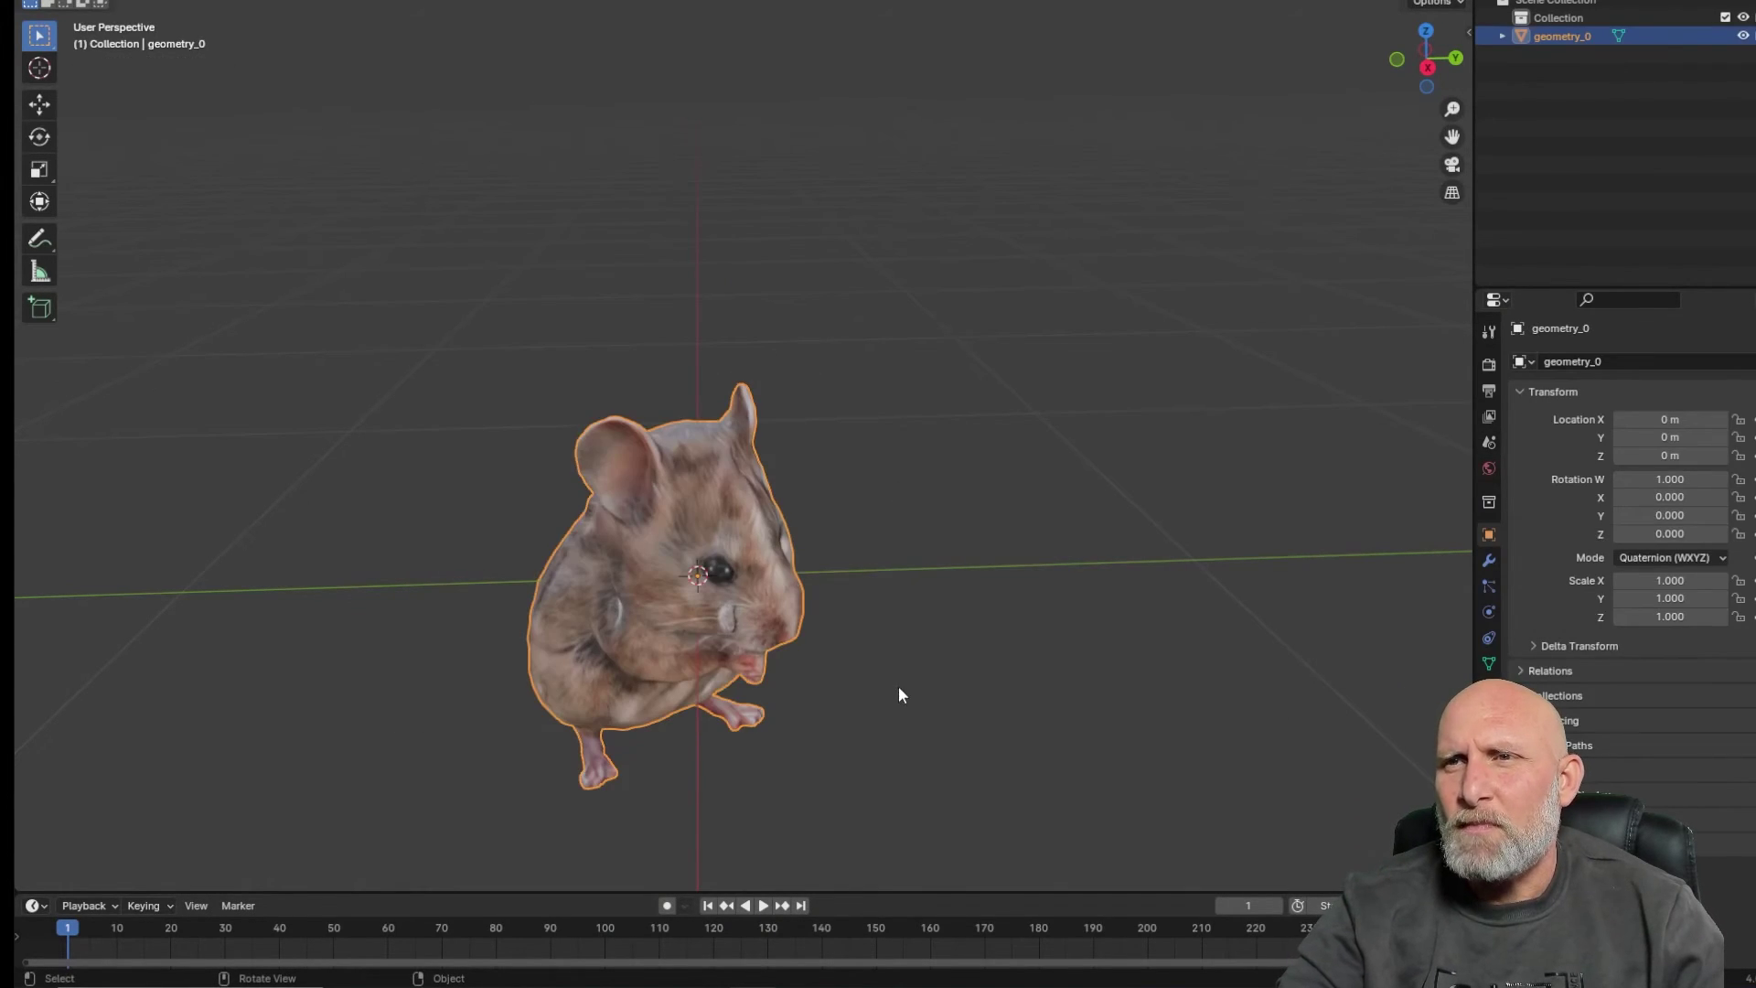
Step: Raise the mouse about 0.37 m along the Z axis
key("g")
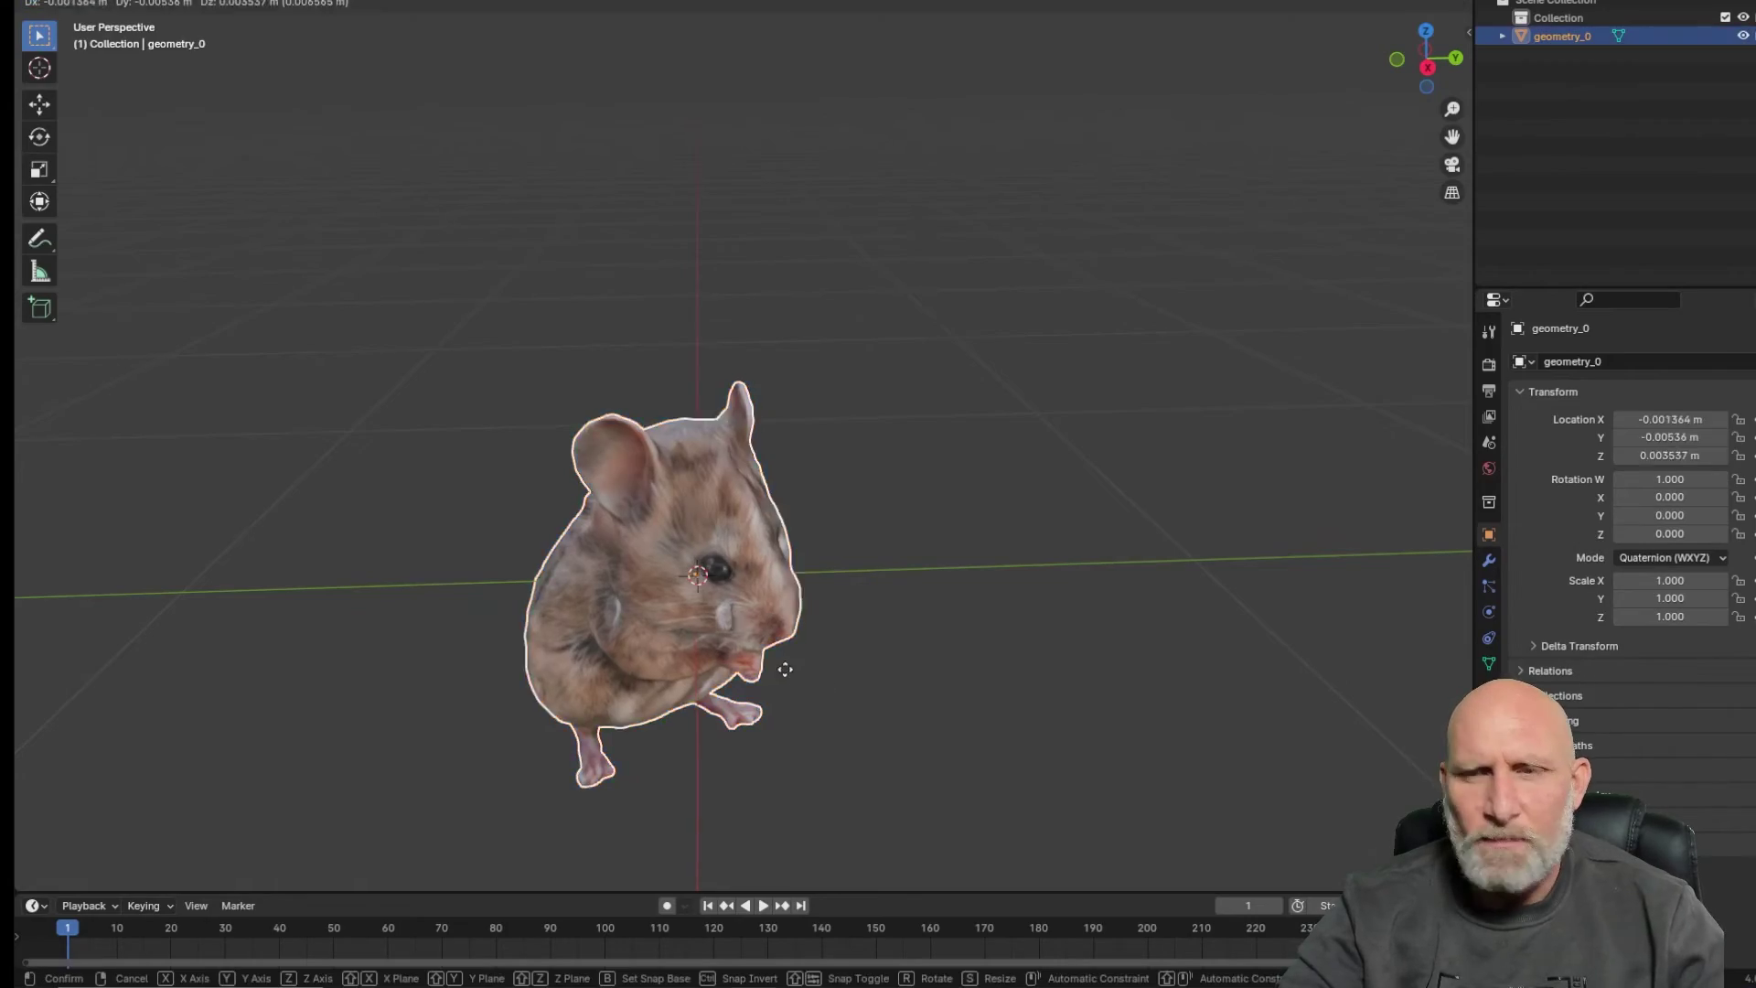
key("z")
left_click(870, 459)
Step: Examine the mouse's mesh in wireframe and return to the textured display
key("shift+z")
scroll(704, 484, "up", 5)
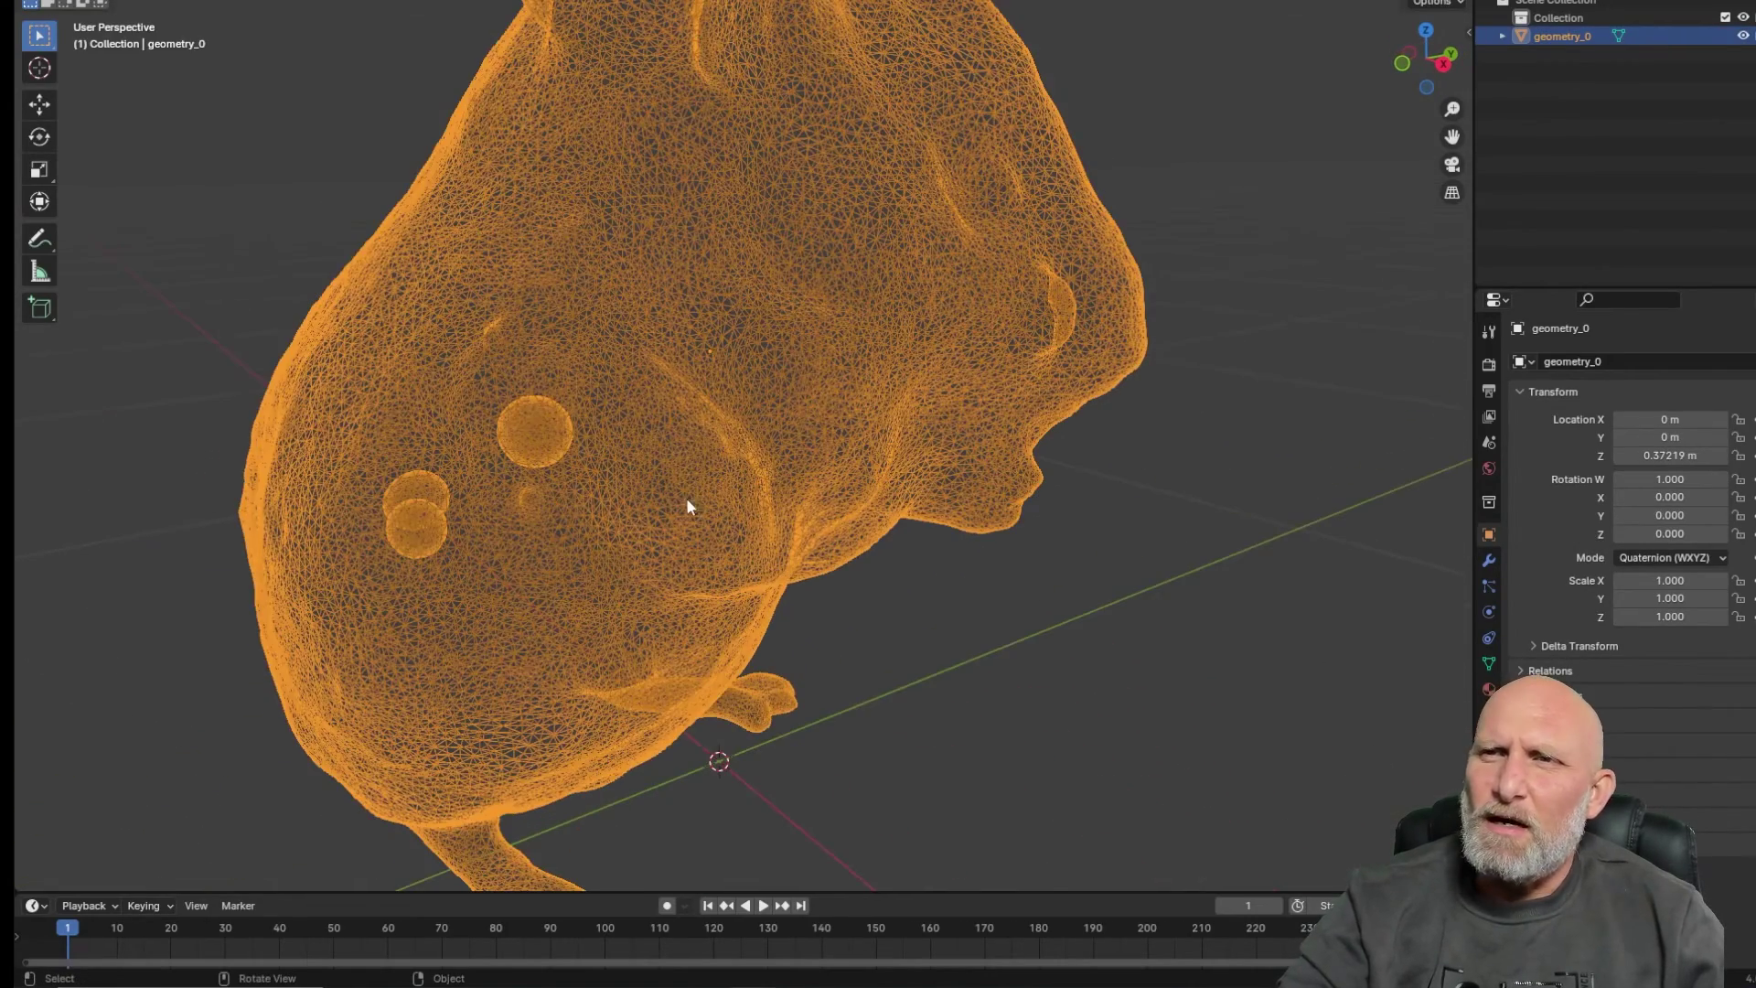
mouse_move(375, 525)
left_mouse_down()
mouse_move(581, 385)
mouse_move(680, 405)
mouse_move(814, 482)
mouse_move(633, 527)
mouse_move(420, 537)
mouse_move(748, 563)
left_mouse_up()
scroll(748, 563, "down", 5)
key("shift+z")
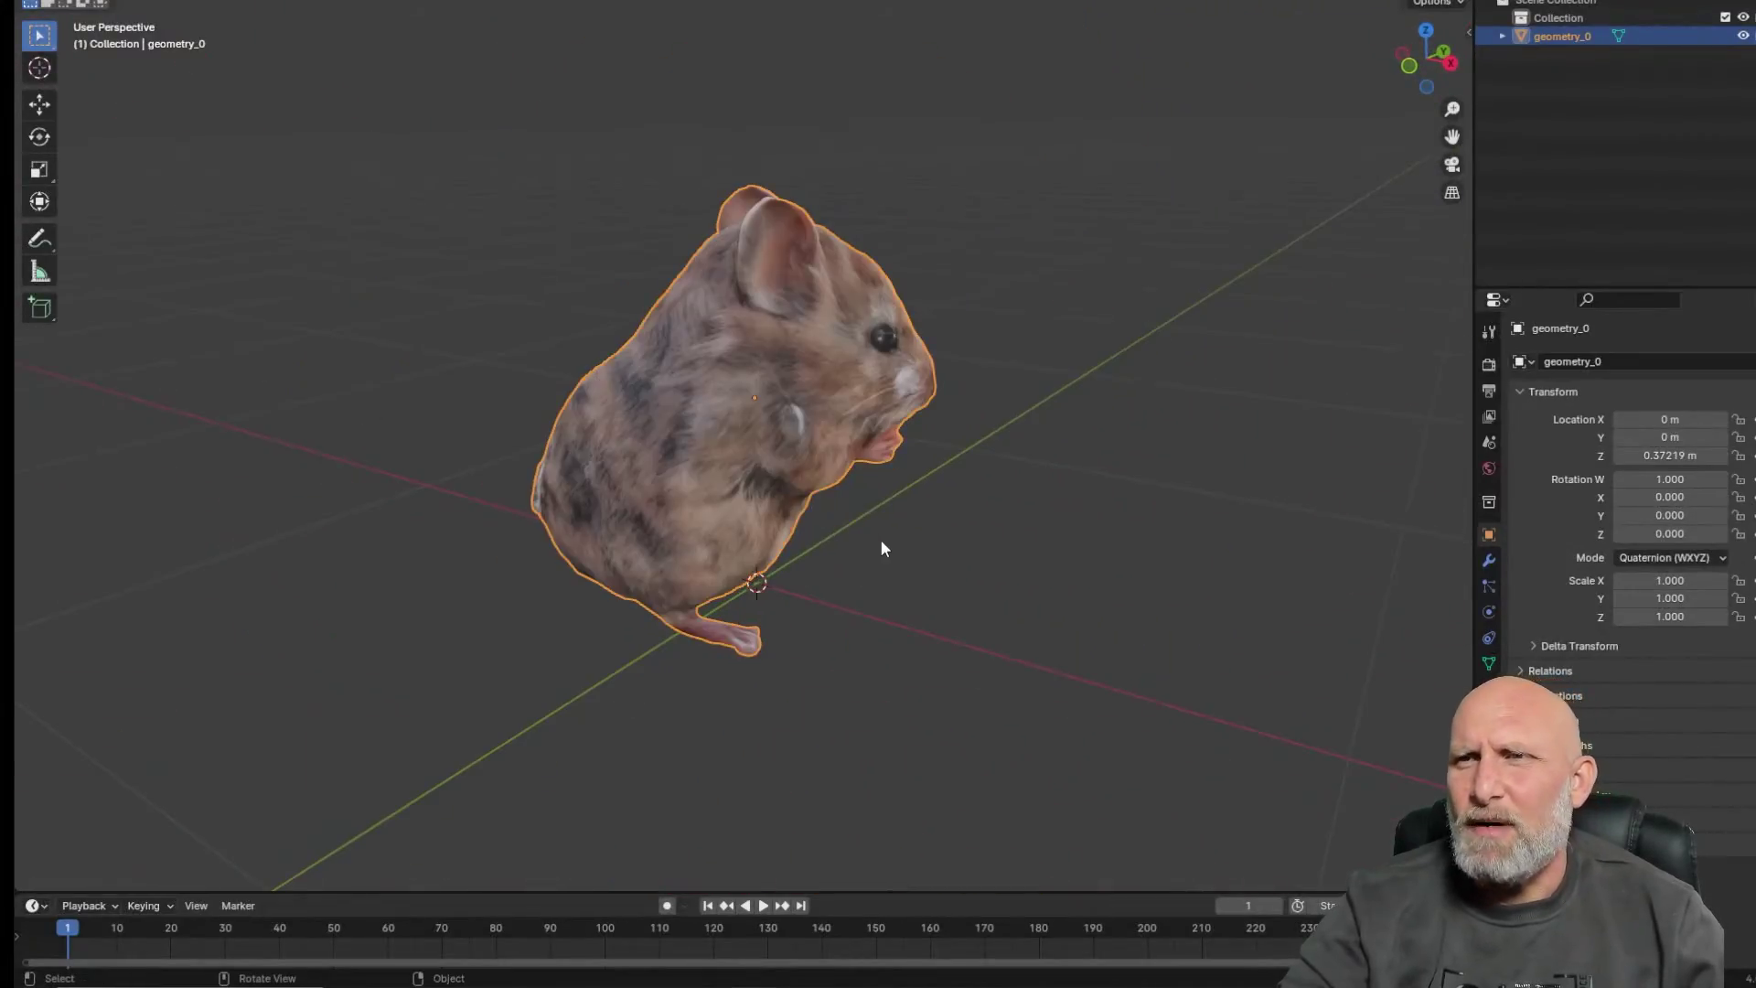
Step: Check the mouse's textures from the front and delete it from the scene
left_click_drag(879, 540, 602, 471)
scroll(640, 466, "up", 3)
left_click_drag(755, 497, 850, 497)
key("Delete")
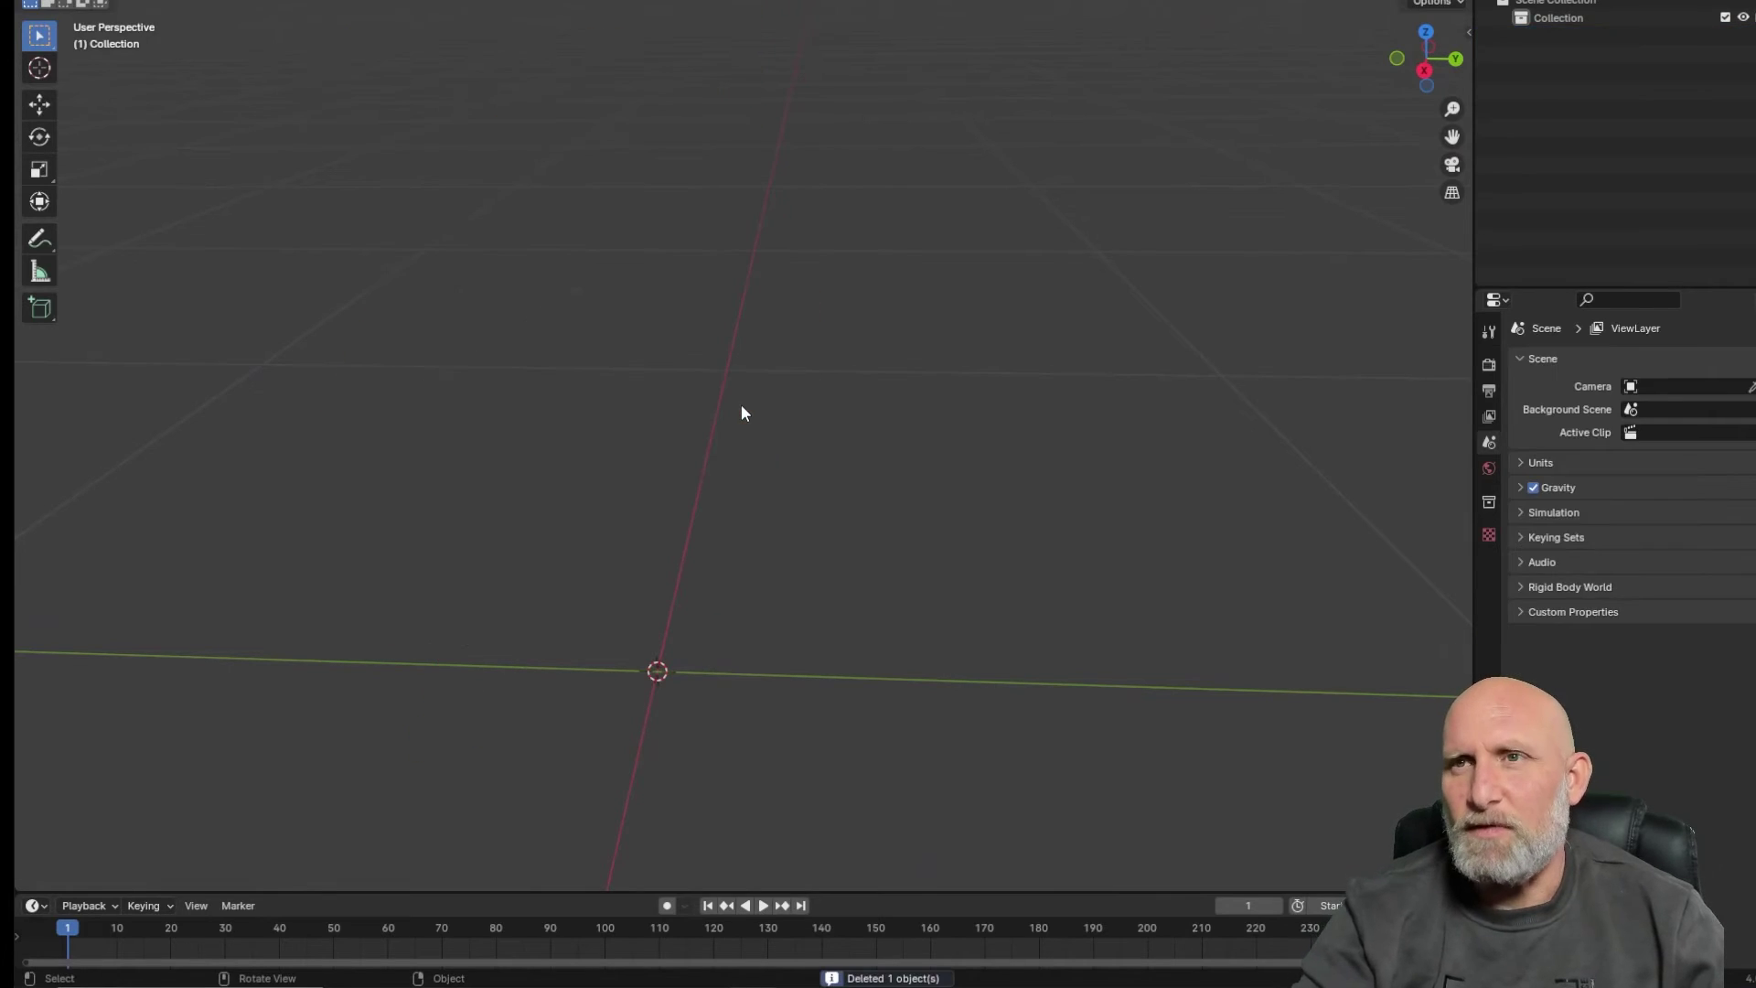
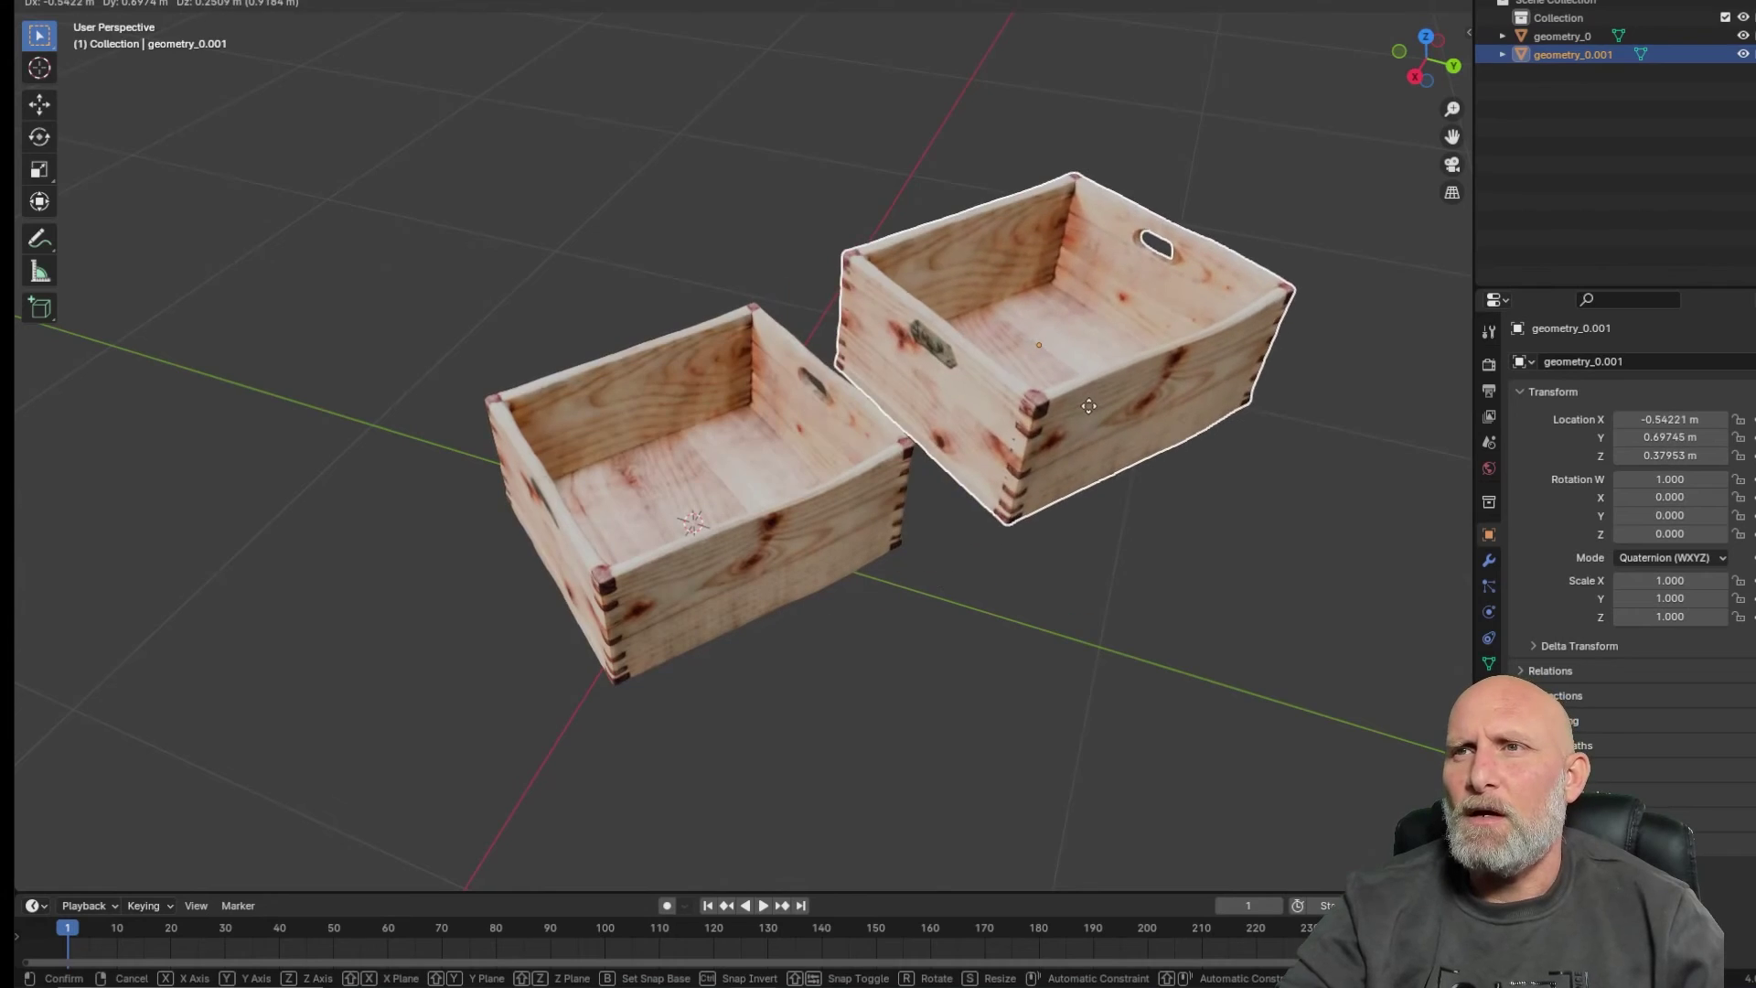
Step: Place the first copy of the wooden box beside the original and add a second copy above and behind them
left_click(1138, 486)
key("shift+d")
left_click(781, 248)
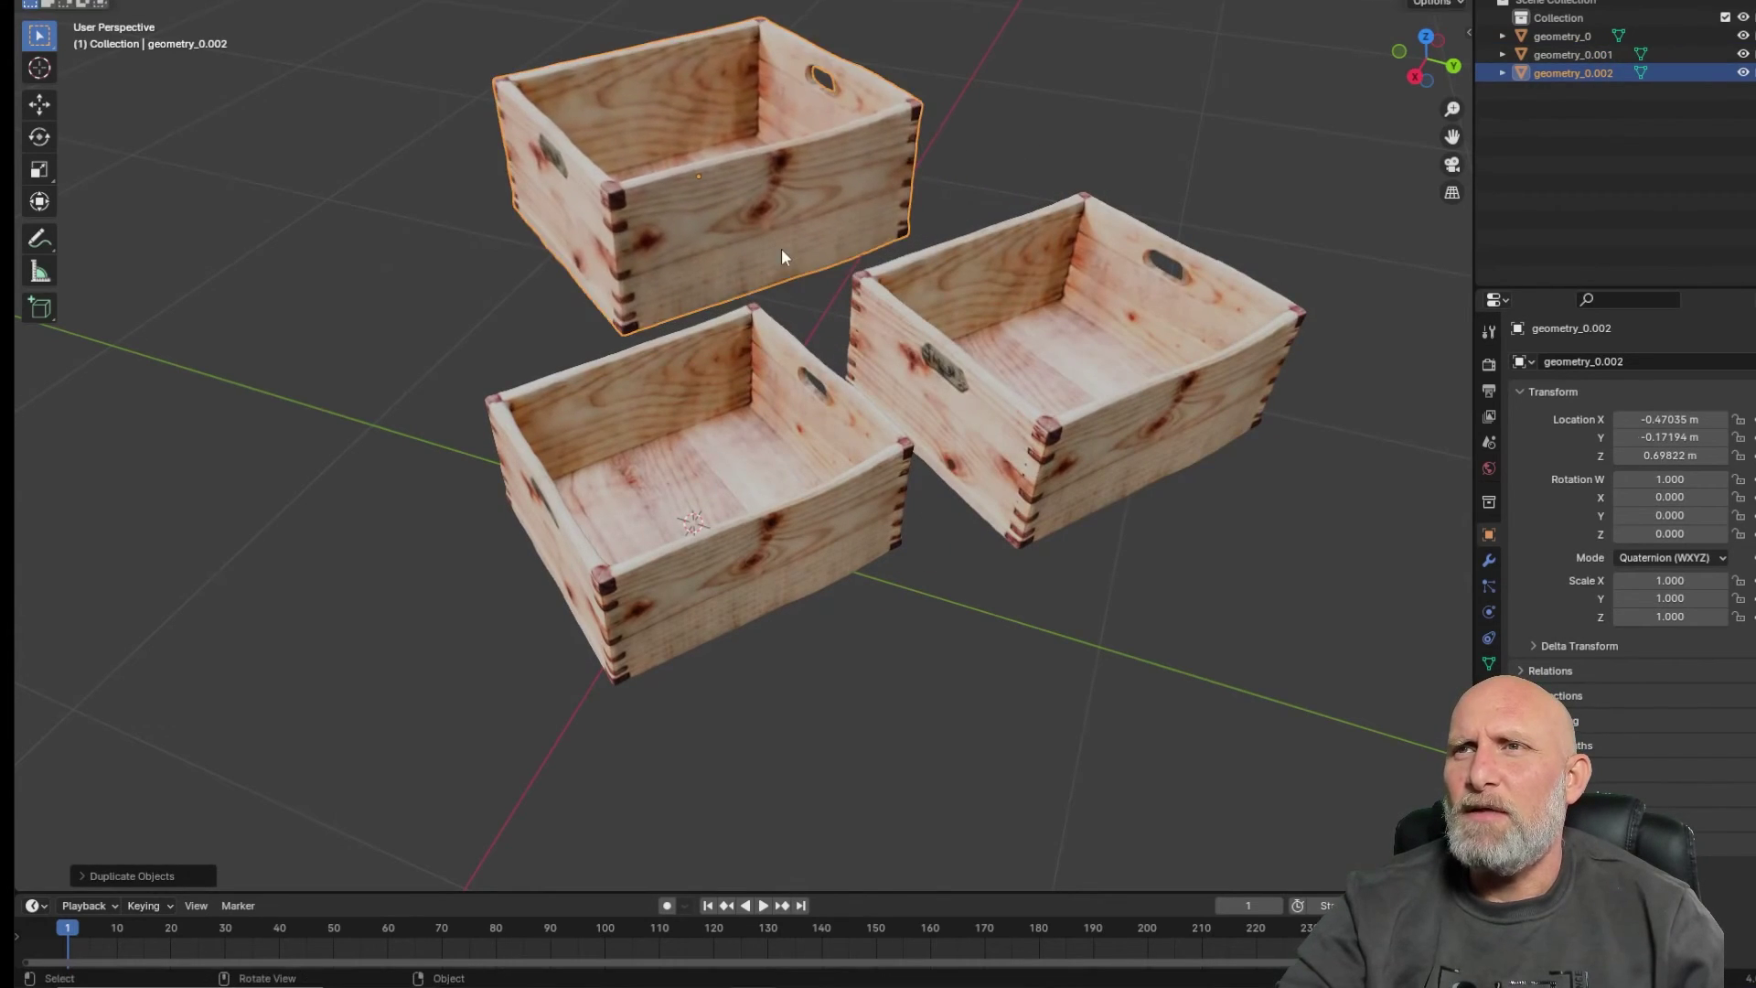
Step: Lower the newest box copy to about X -0.53, Y -0.51, Z -0.12 m, on the free side of the original box
left_click_drag(781, 249, 768, 380)
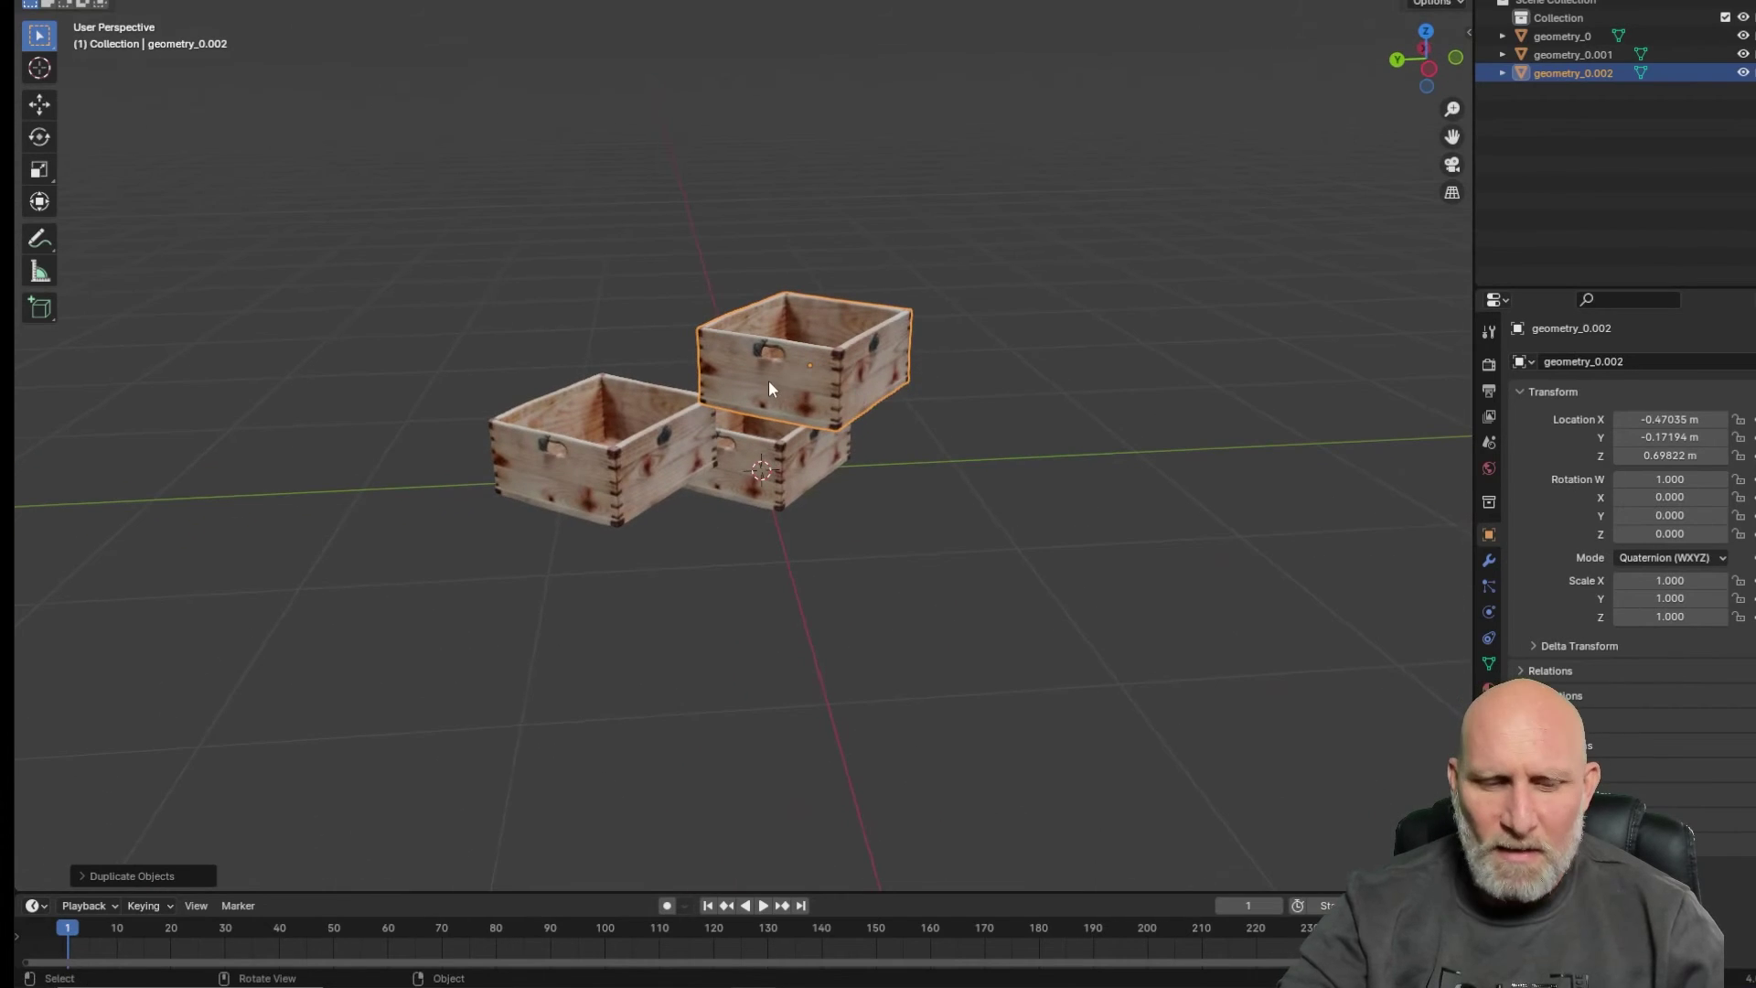
key("g")
key("z")
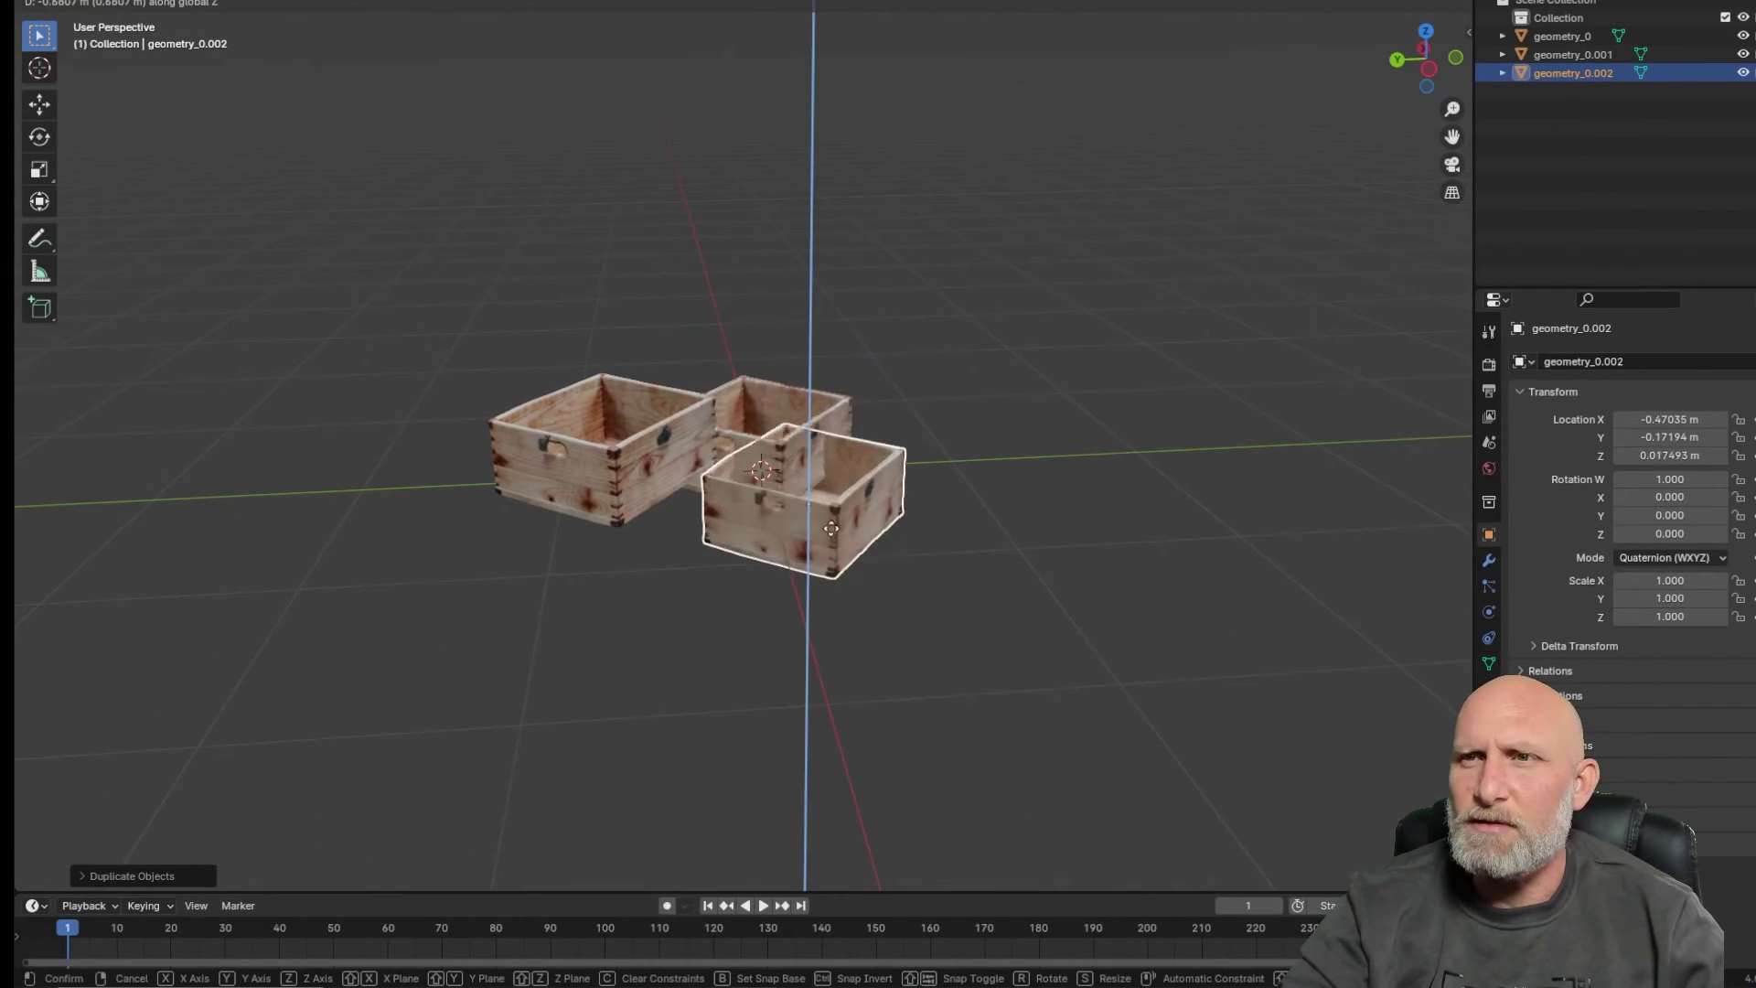
key("z")
key("z")
left_click(997, 545)
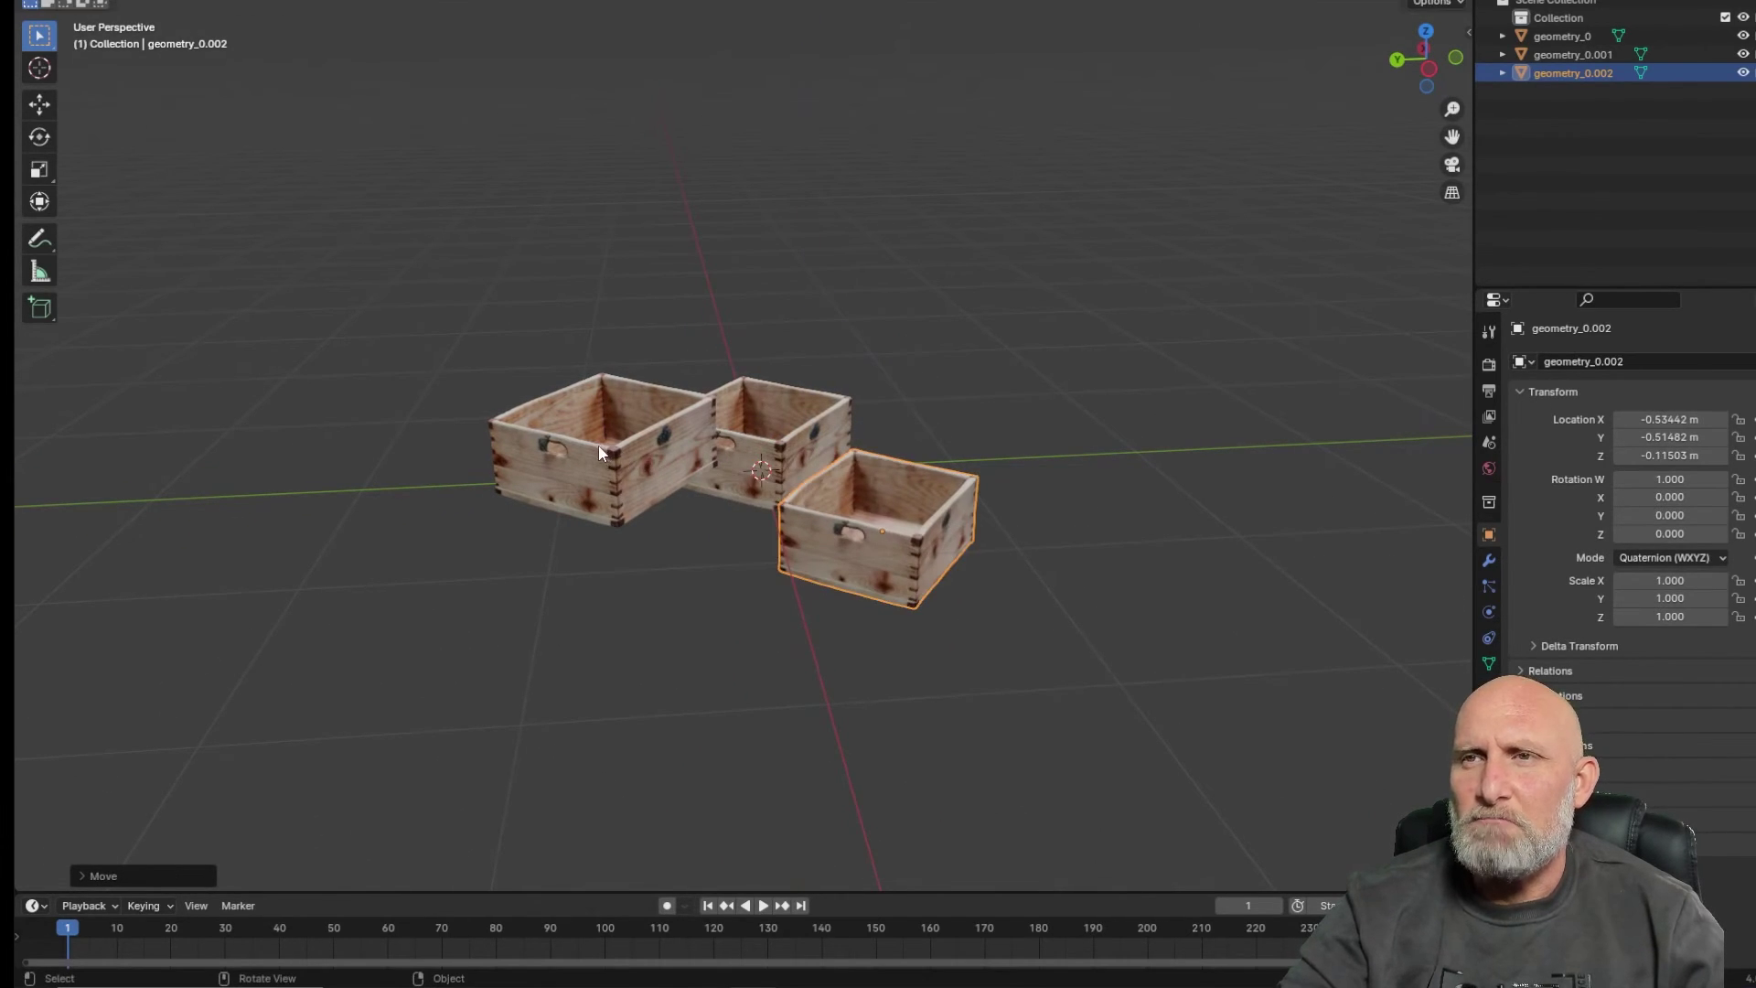
Step: Move the original wooden box to about X 0.08, Y 0.09, Z -0.09 m and look over the three boxes
left_click_drag(598, 446, 547, 501)
left_click_drag(428, 447, 627, 479)
left_click(783, 492)
key("g")
left_click(788, 533)
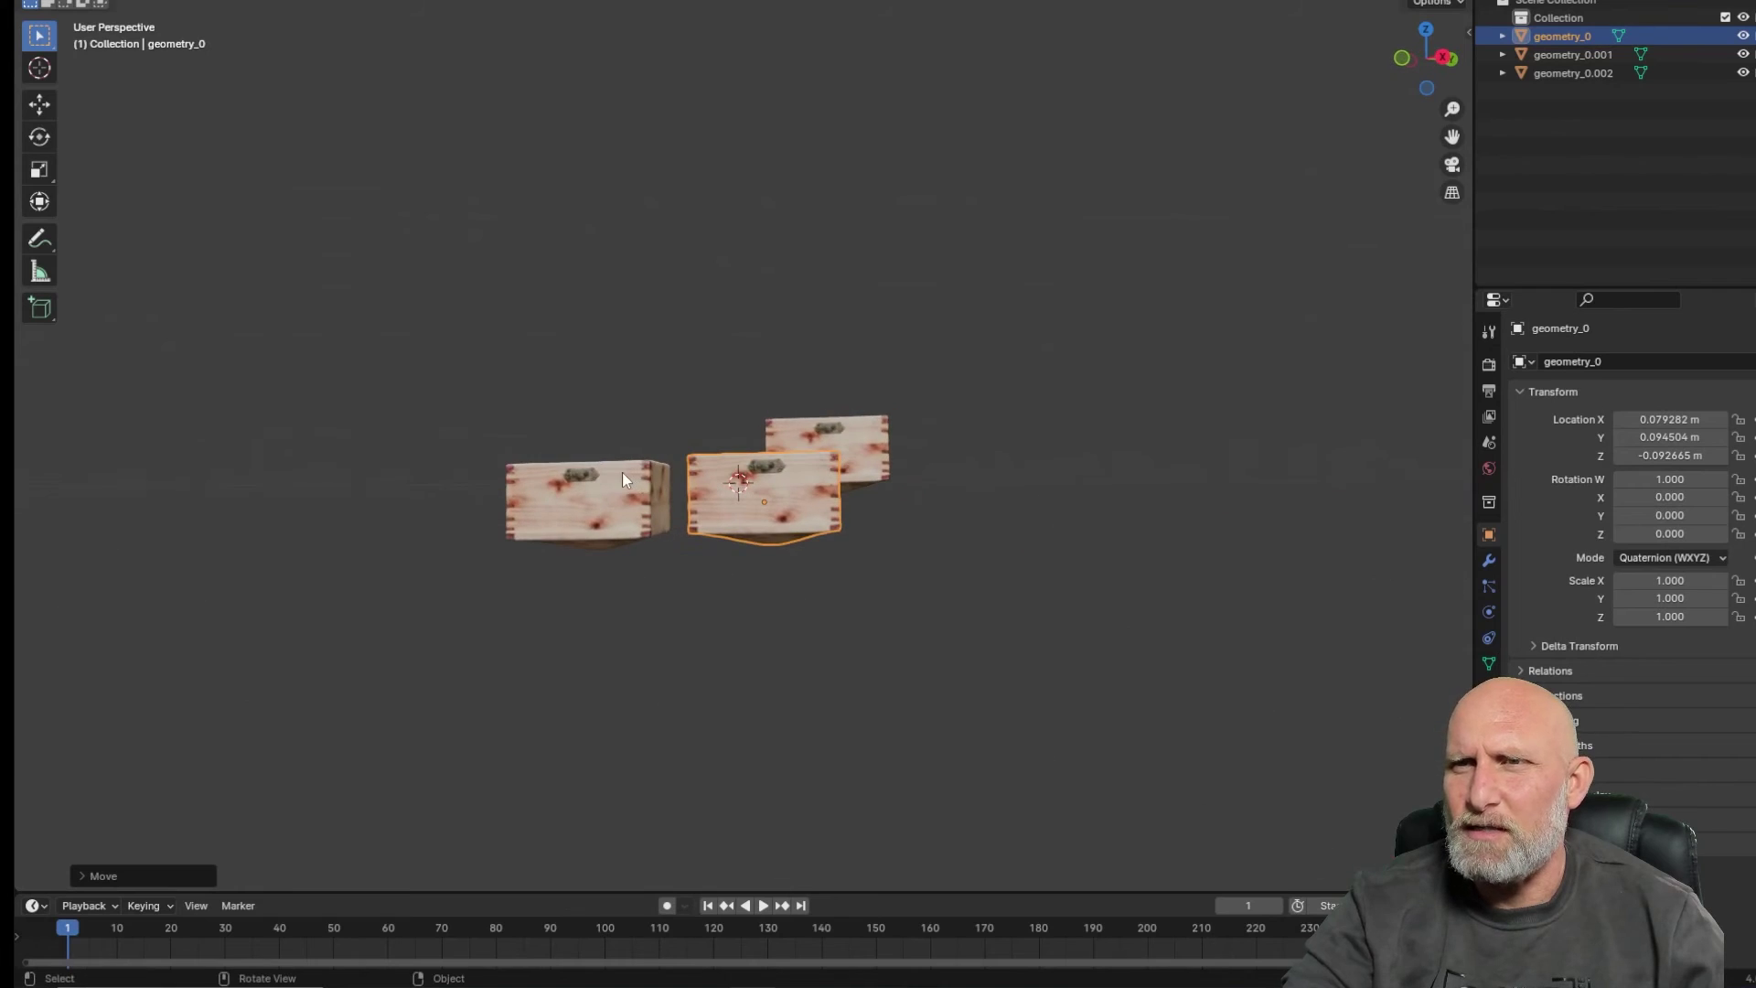
scroll(627, 478, "up", 5)
scroll(841, 447, "down", 5)
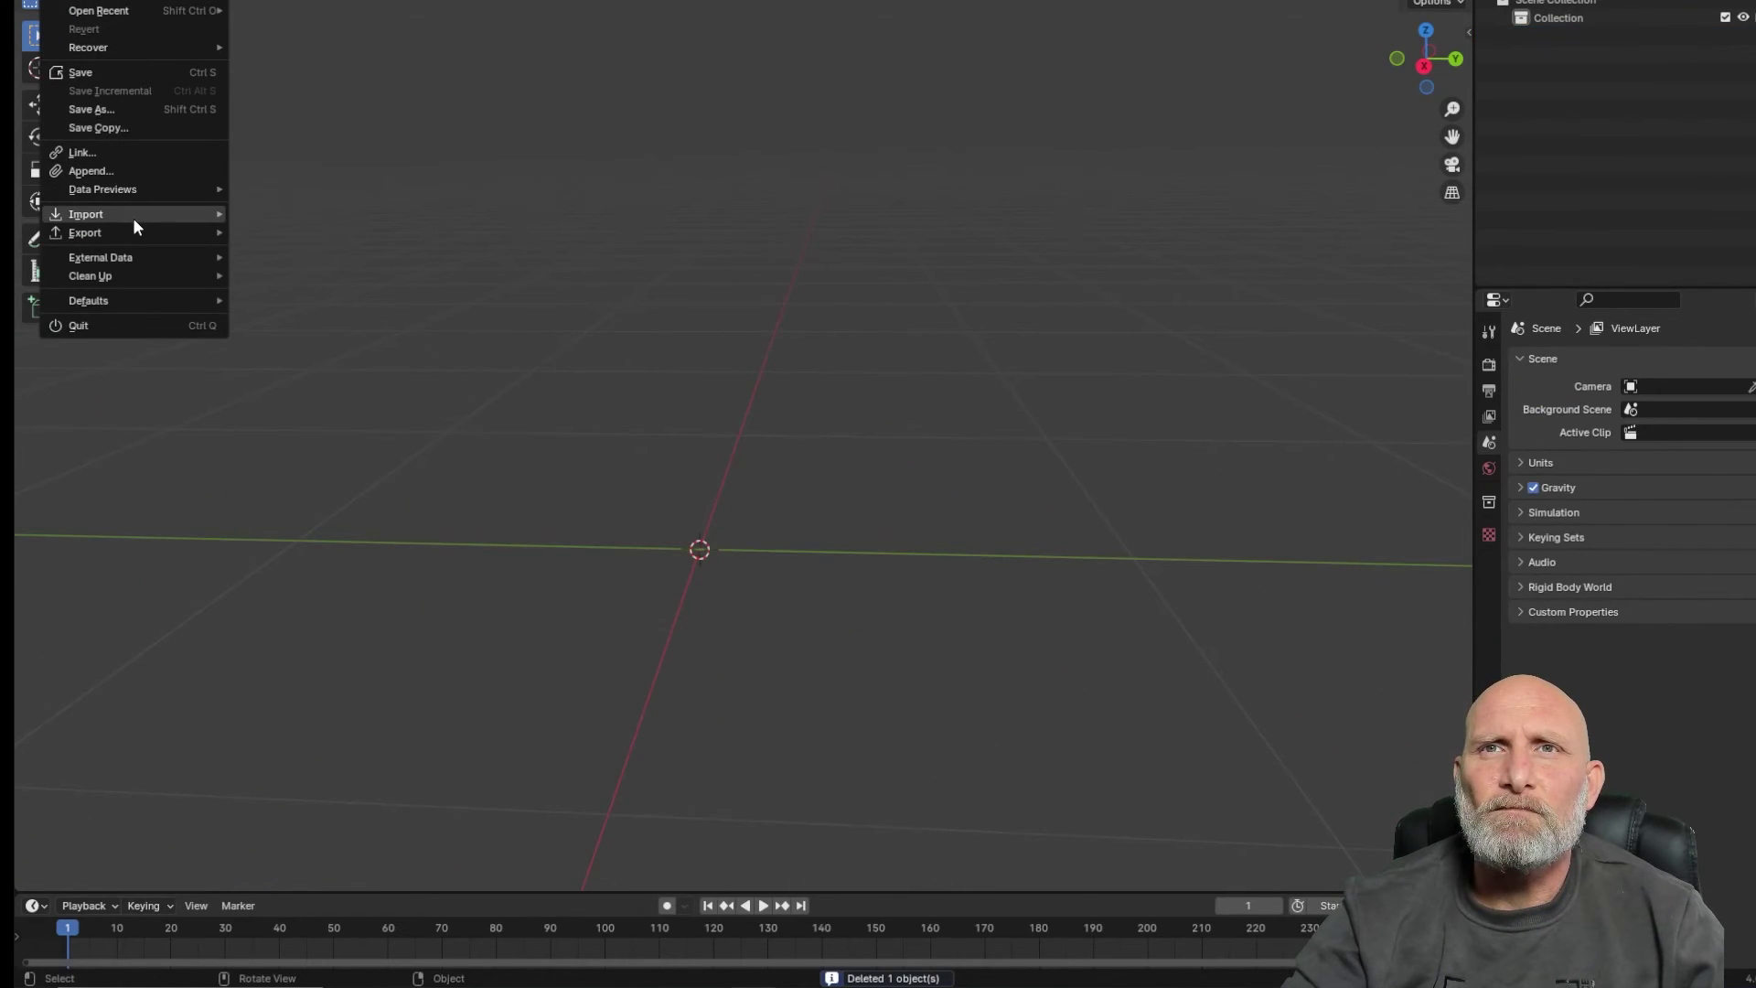
Step: Import the downloaded purple furry creature glTF file into the emptied scene
mouse_move(134, 218)
left_click(298, 415)
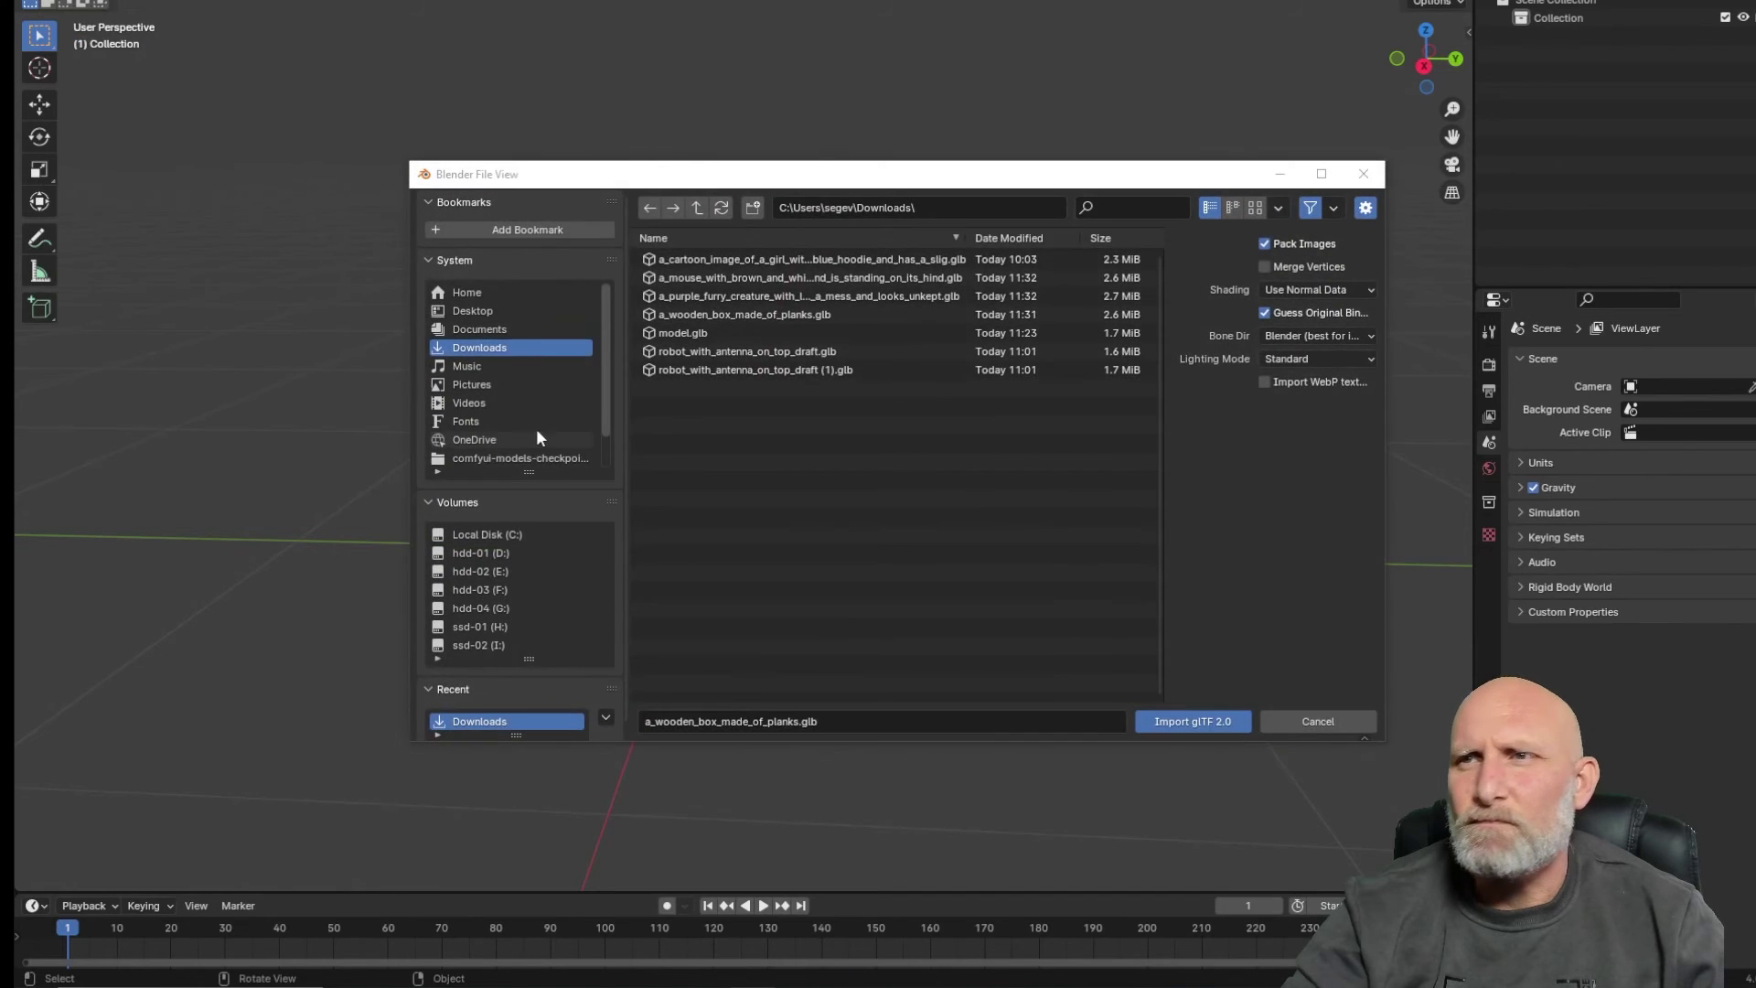
double_click(705, 295)
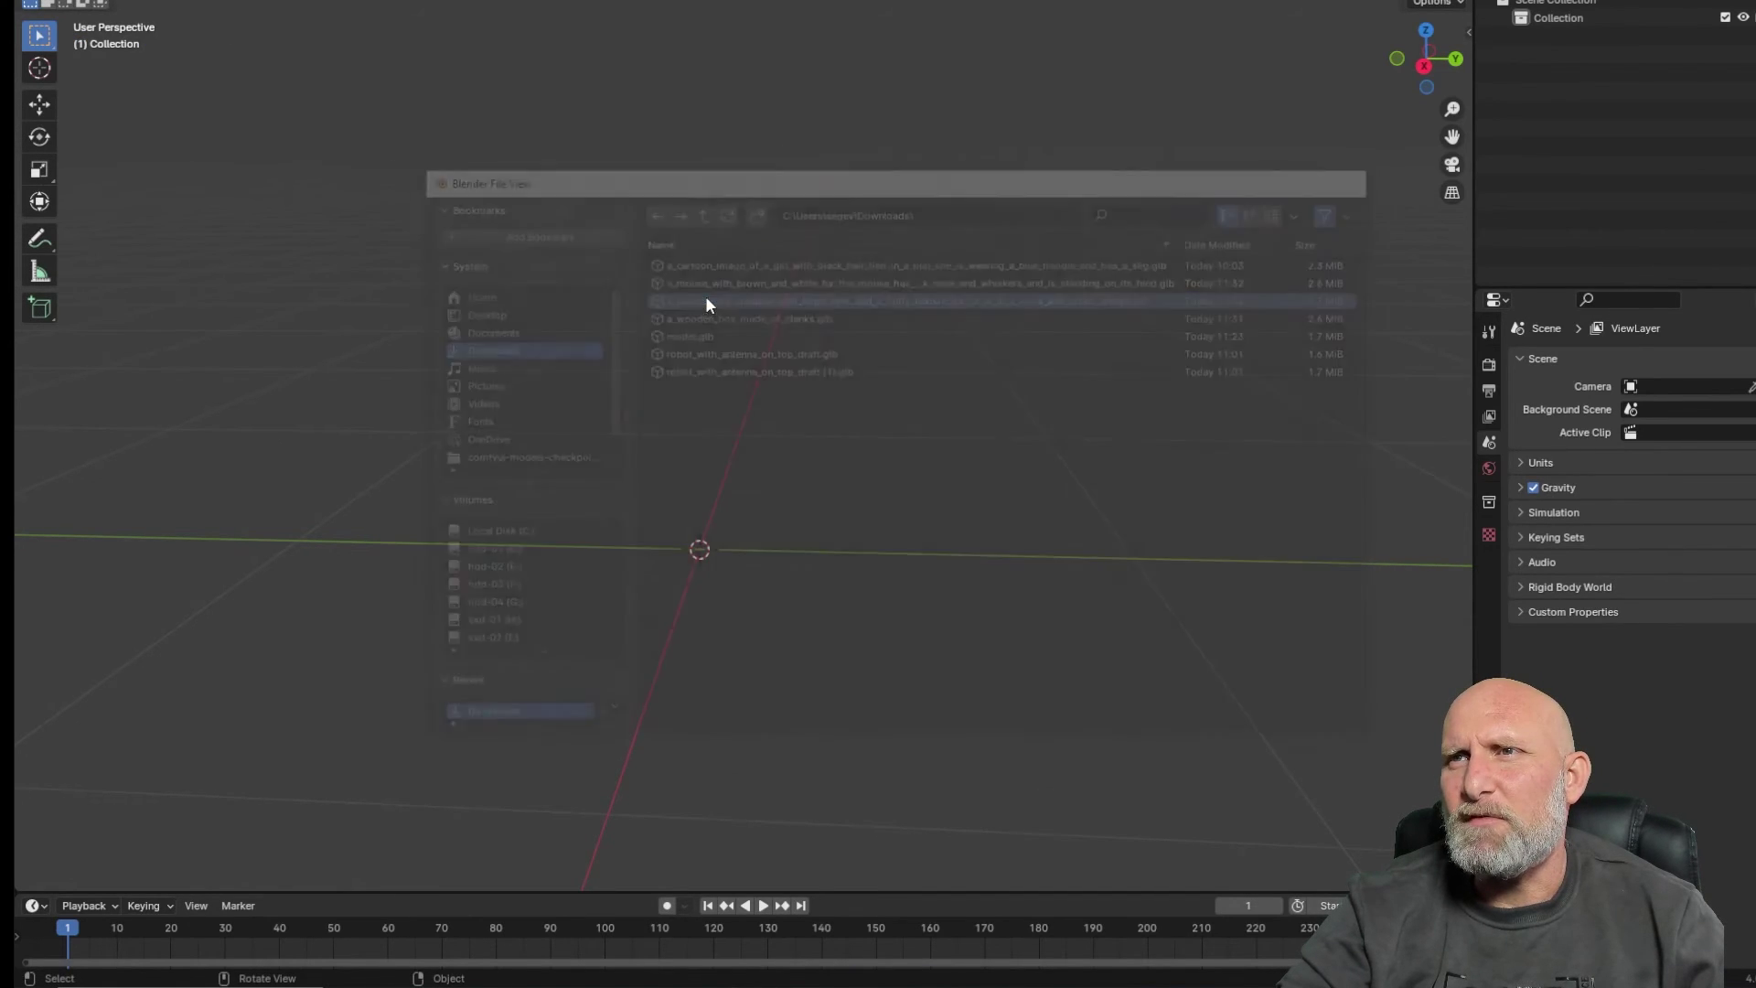
Step: Raise the purple creature along the Z axis so its feet sit near the ground grid
left_click_drag(677, 606, 759, 651)
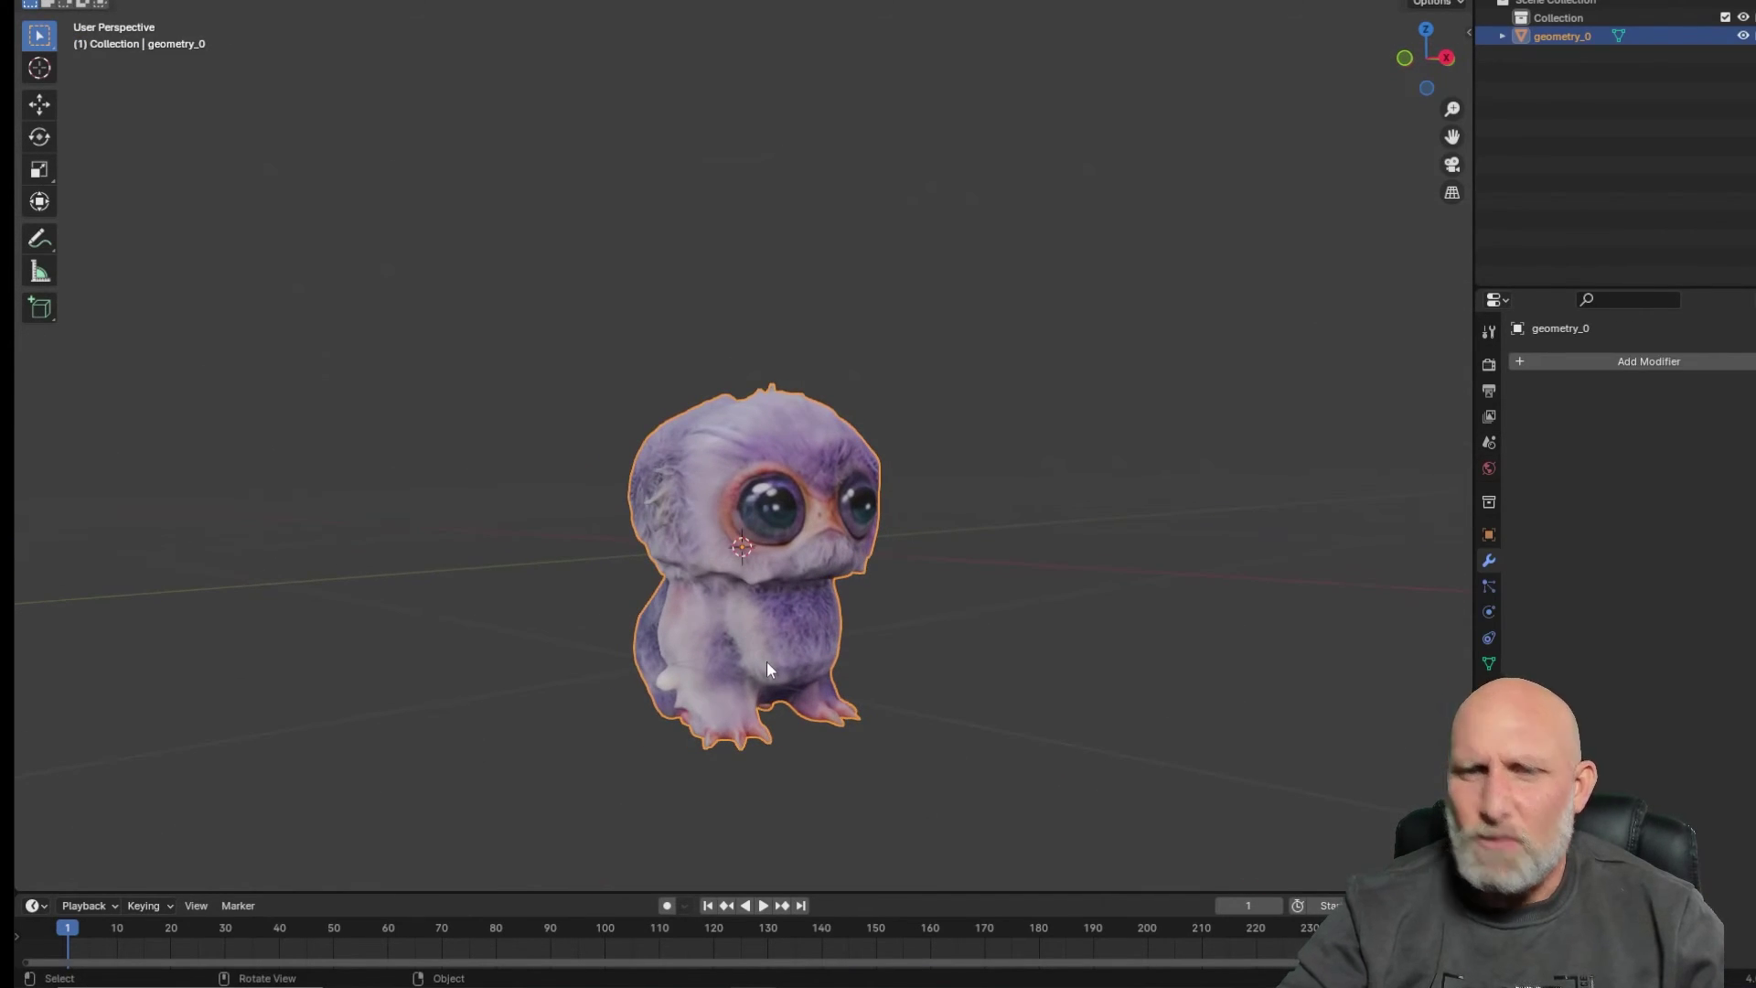
key("g")
key("z")
left_click(797, 492)
Step: Examine the creature's eye and fur textures up close and its body from several sides
left_click_drag(798, 498, 689, 425)
scroll(794, 429, "up", 5)
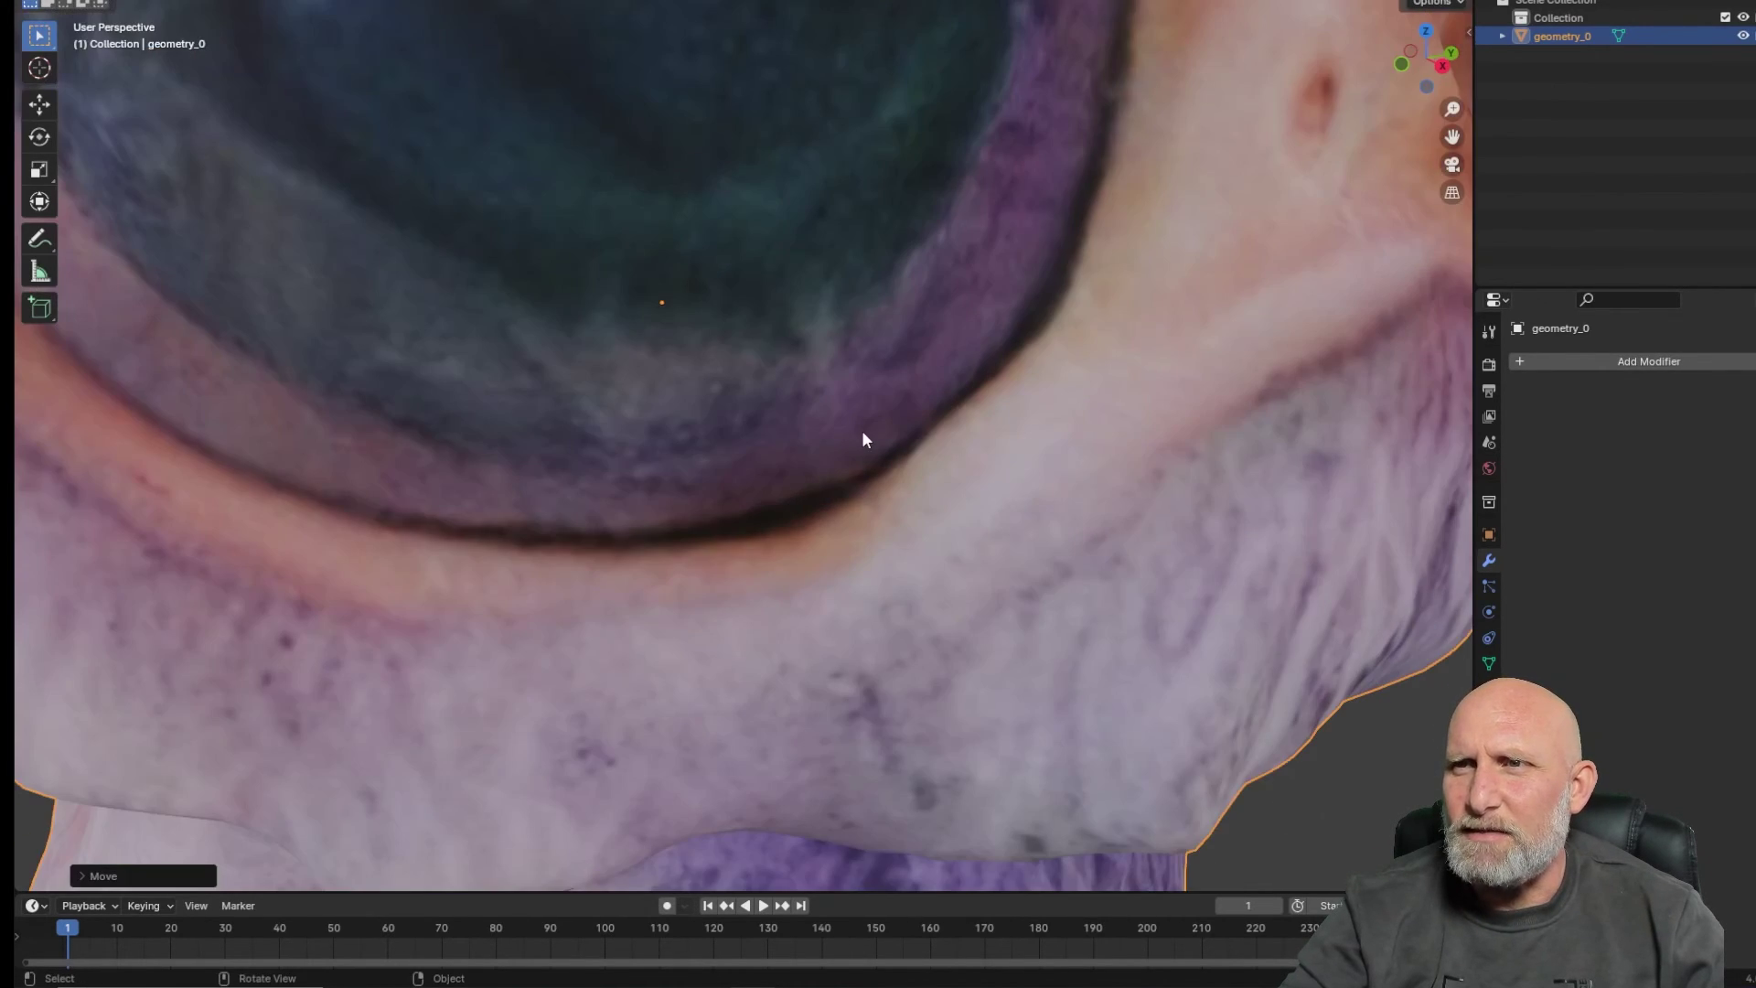
scroll(861, 430, "down", 2)
scroll(955, 421, "down", 3)
left_click_drag(955, 420, 775, 445)
scroll(775, 446, "down", 3)
left_click_drag(622, 436, 843, 468)
scroll(844, 468, "up", 2)
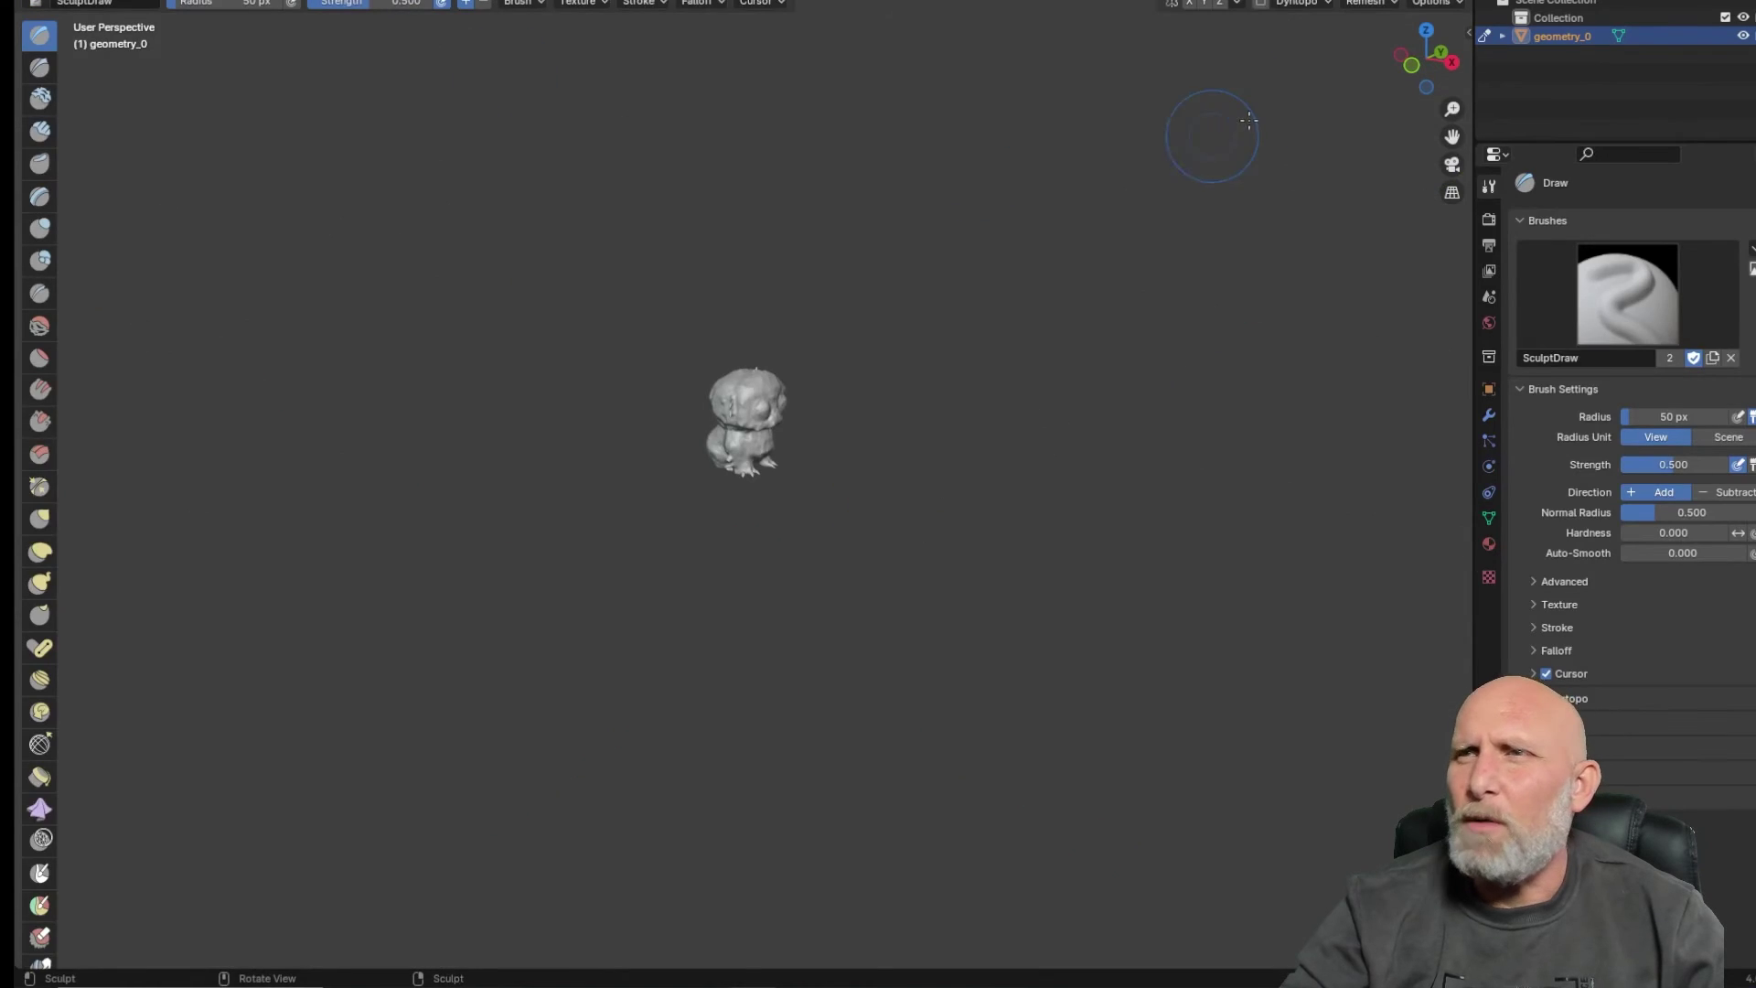
Step: Go to sculpting with the creature and set the viewport MatCap to the red clay material
scroll(784, 365, "up", 5)
left_click(1469, 3)
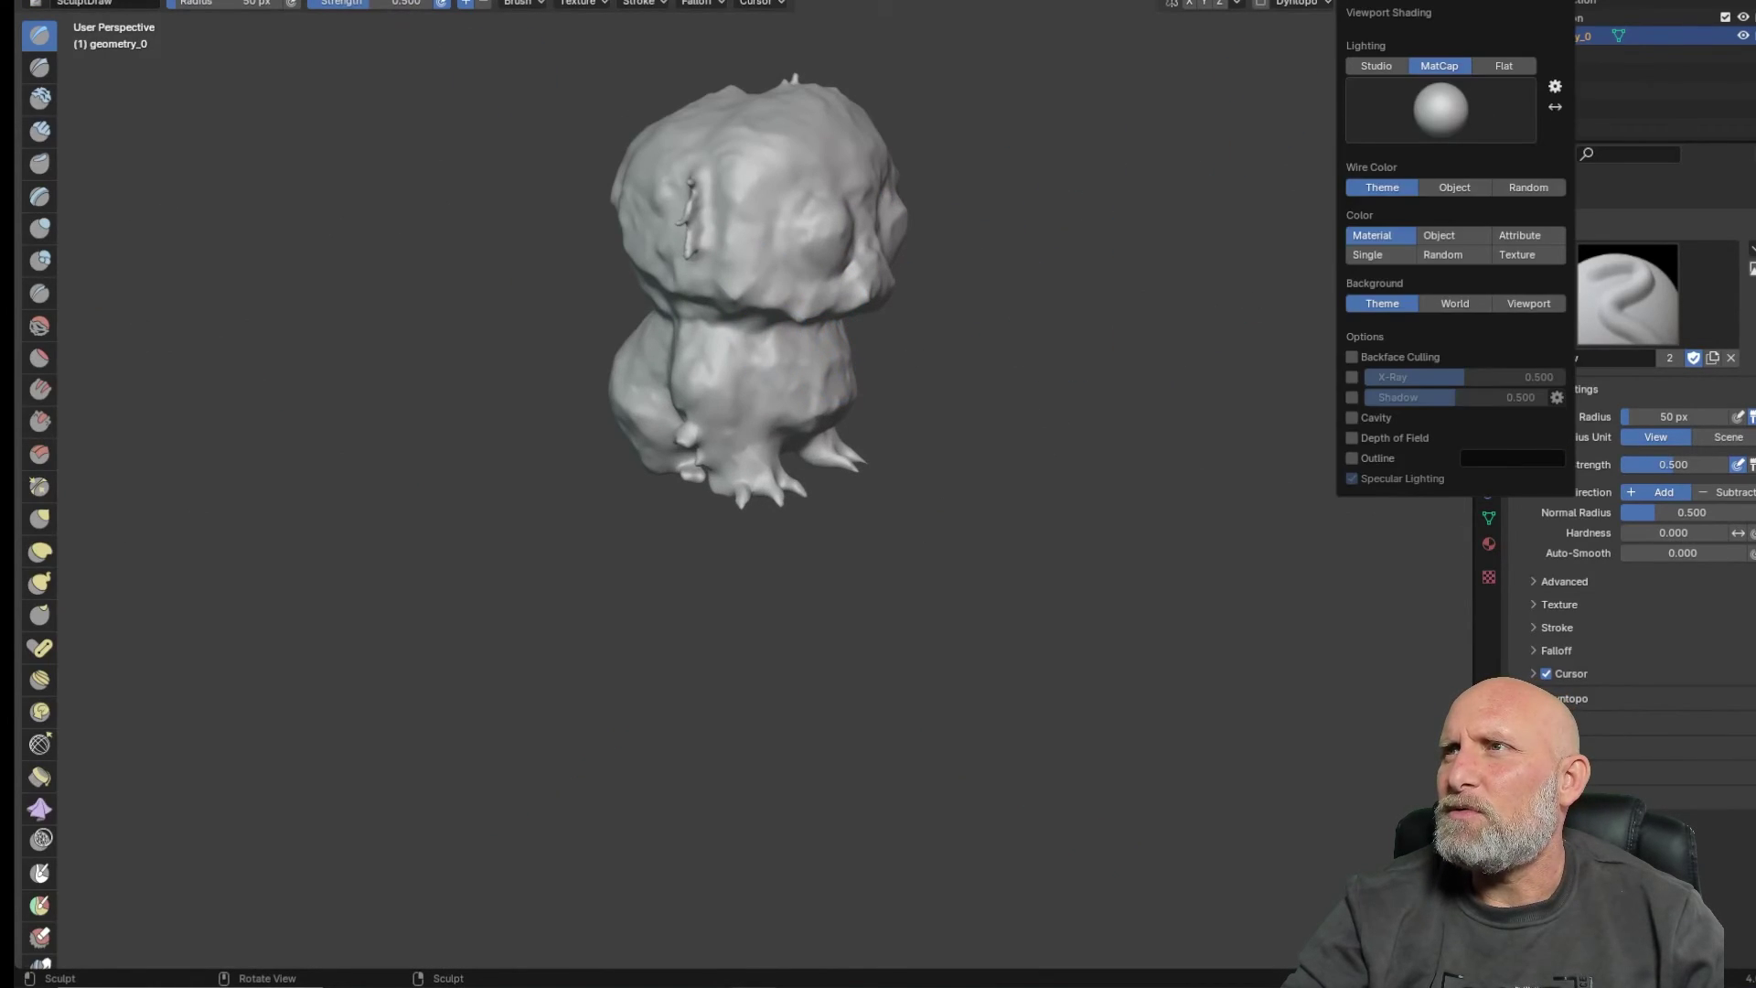
left_click(1433, 133)
left_click(1284, 286)
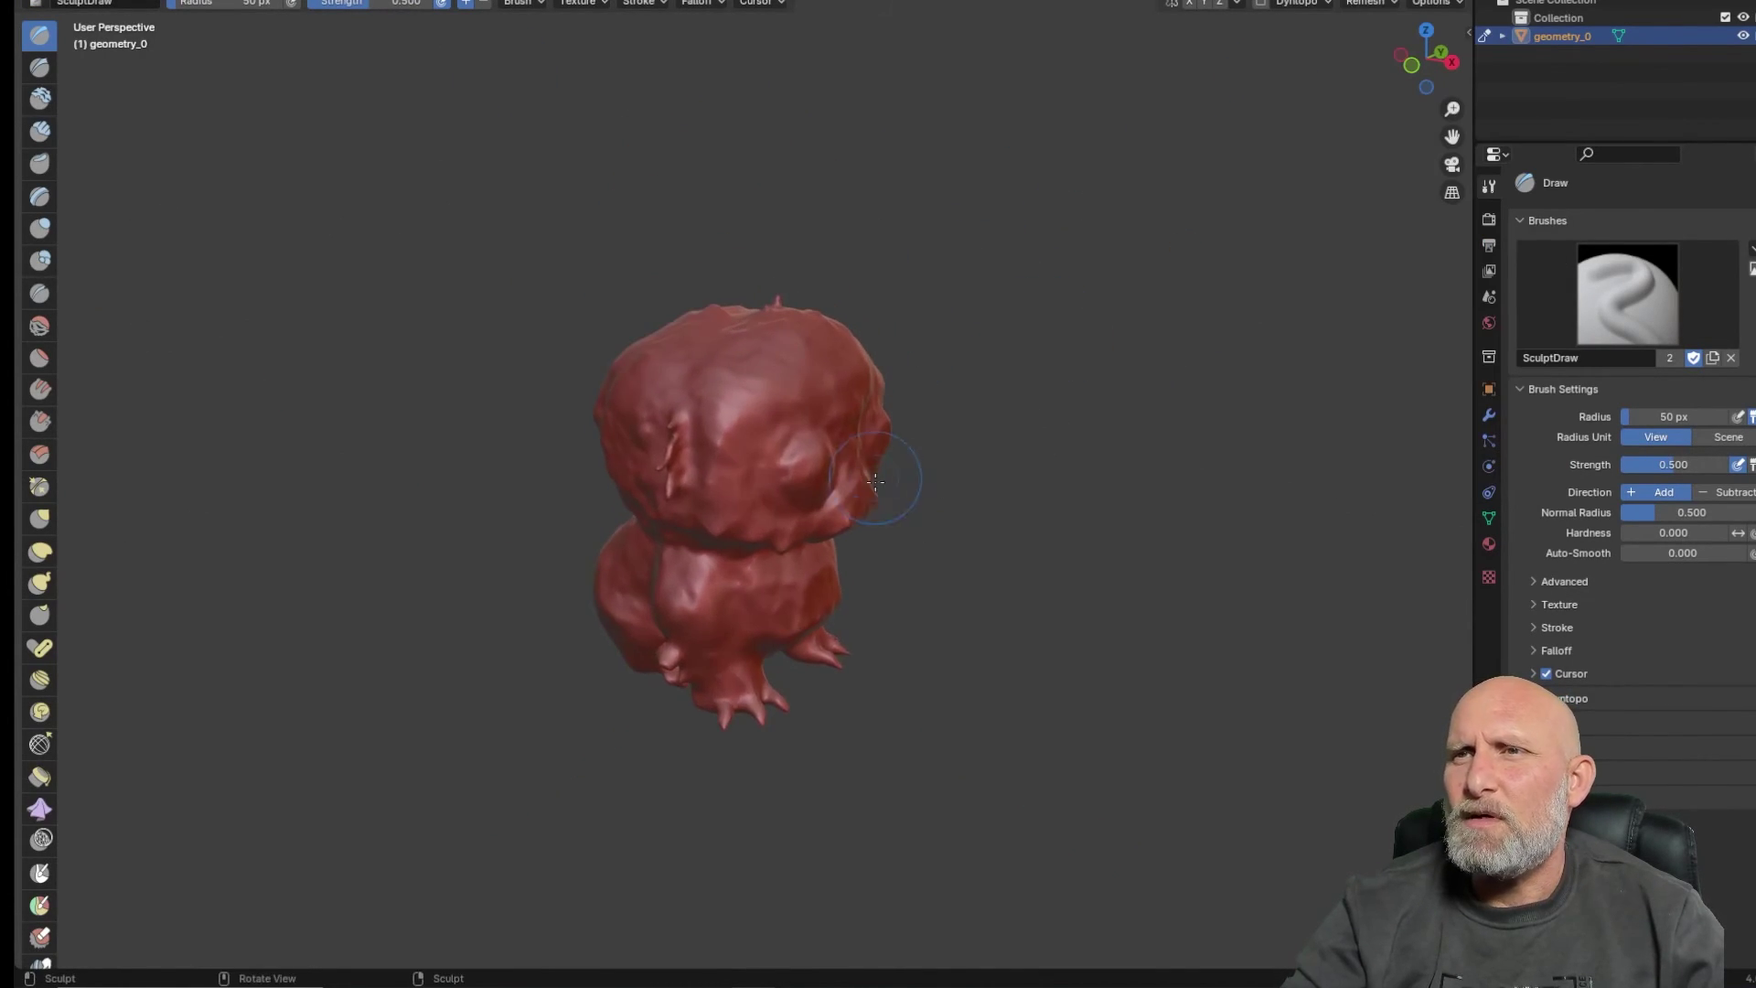
Step: Inspect the clay creature from front to back and adjust its voxel remesh size with the on-model grid
scroll(876, 480, "up", 5)
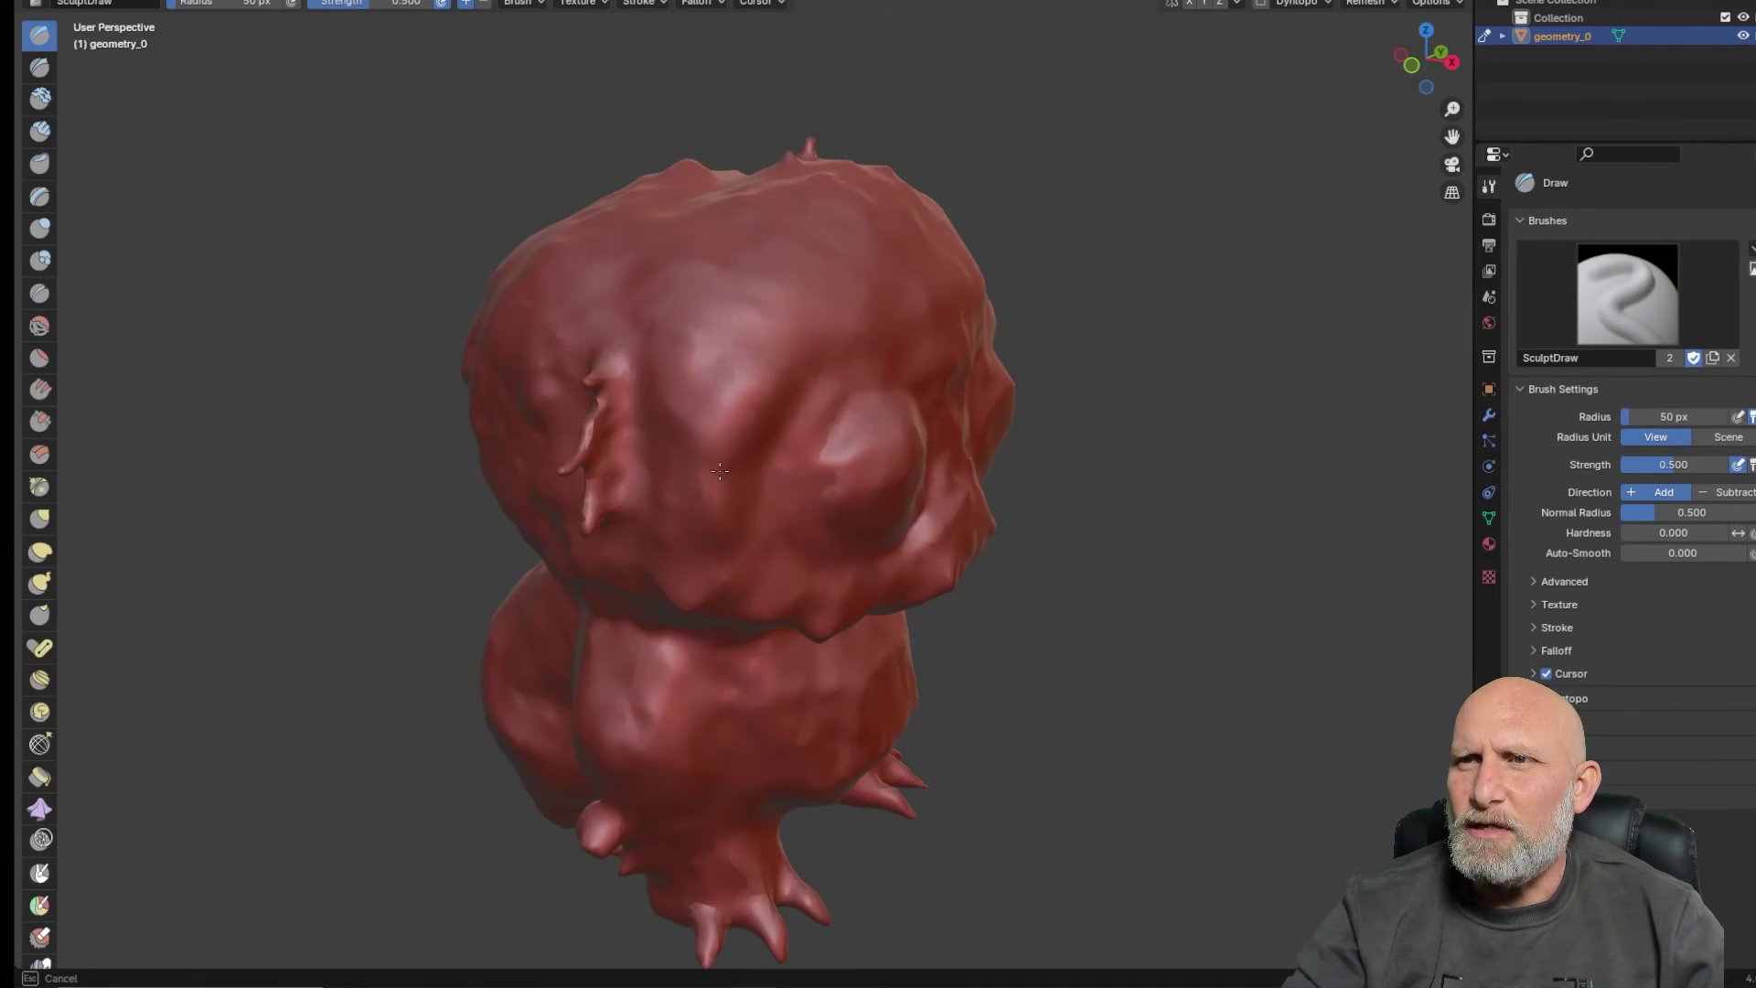
mouse_move(720, 470)
left_mouse_down()
mouse_move(814, 510)
mouse_move(1052, 407)
left_mouse_up()
mouse_move(956, 595)
left_mouse_down()
mouse_move(869, 645)
mouse_move(935, 681)
mouse_move(796, 682)
left_mouse_up()
key("ctrl+z")
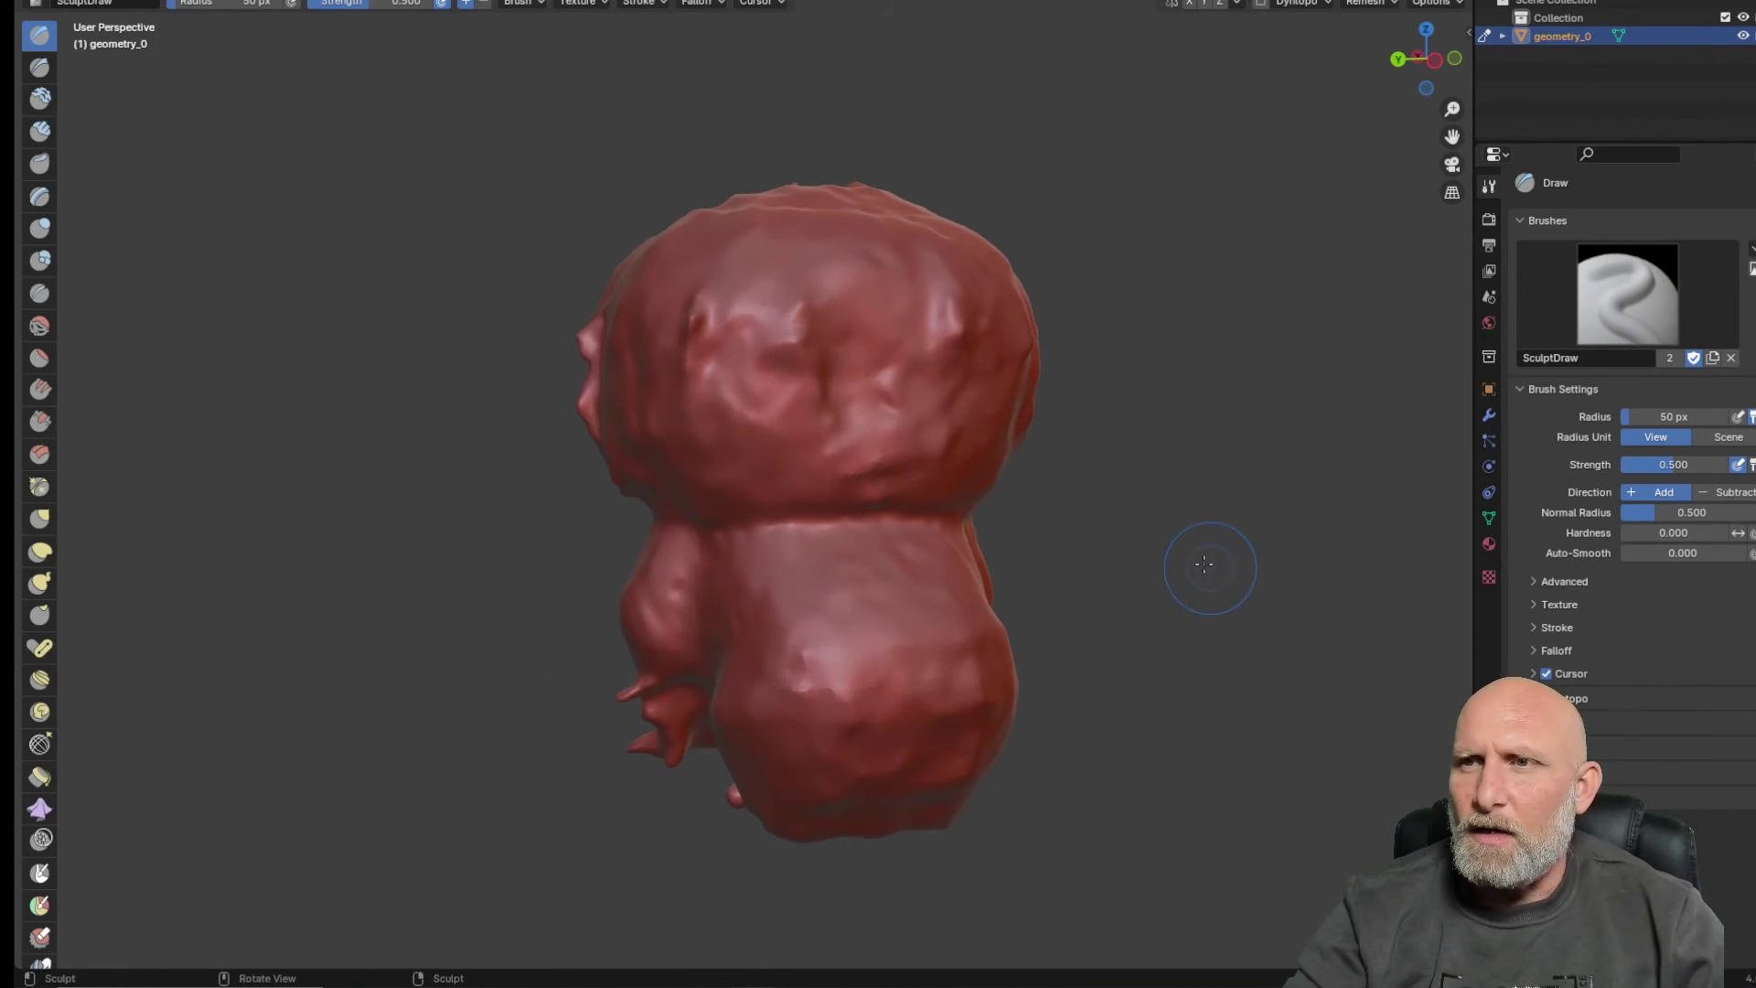
key("r")
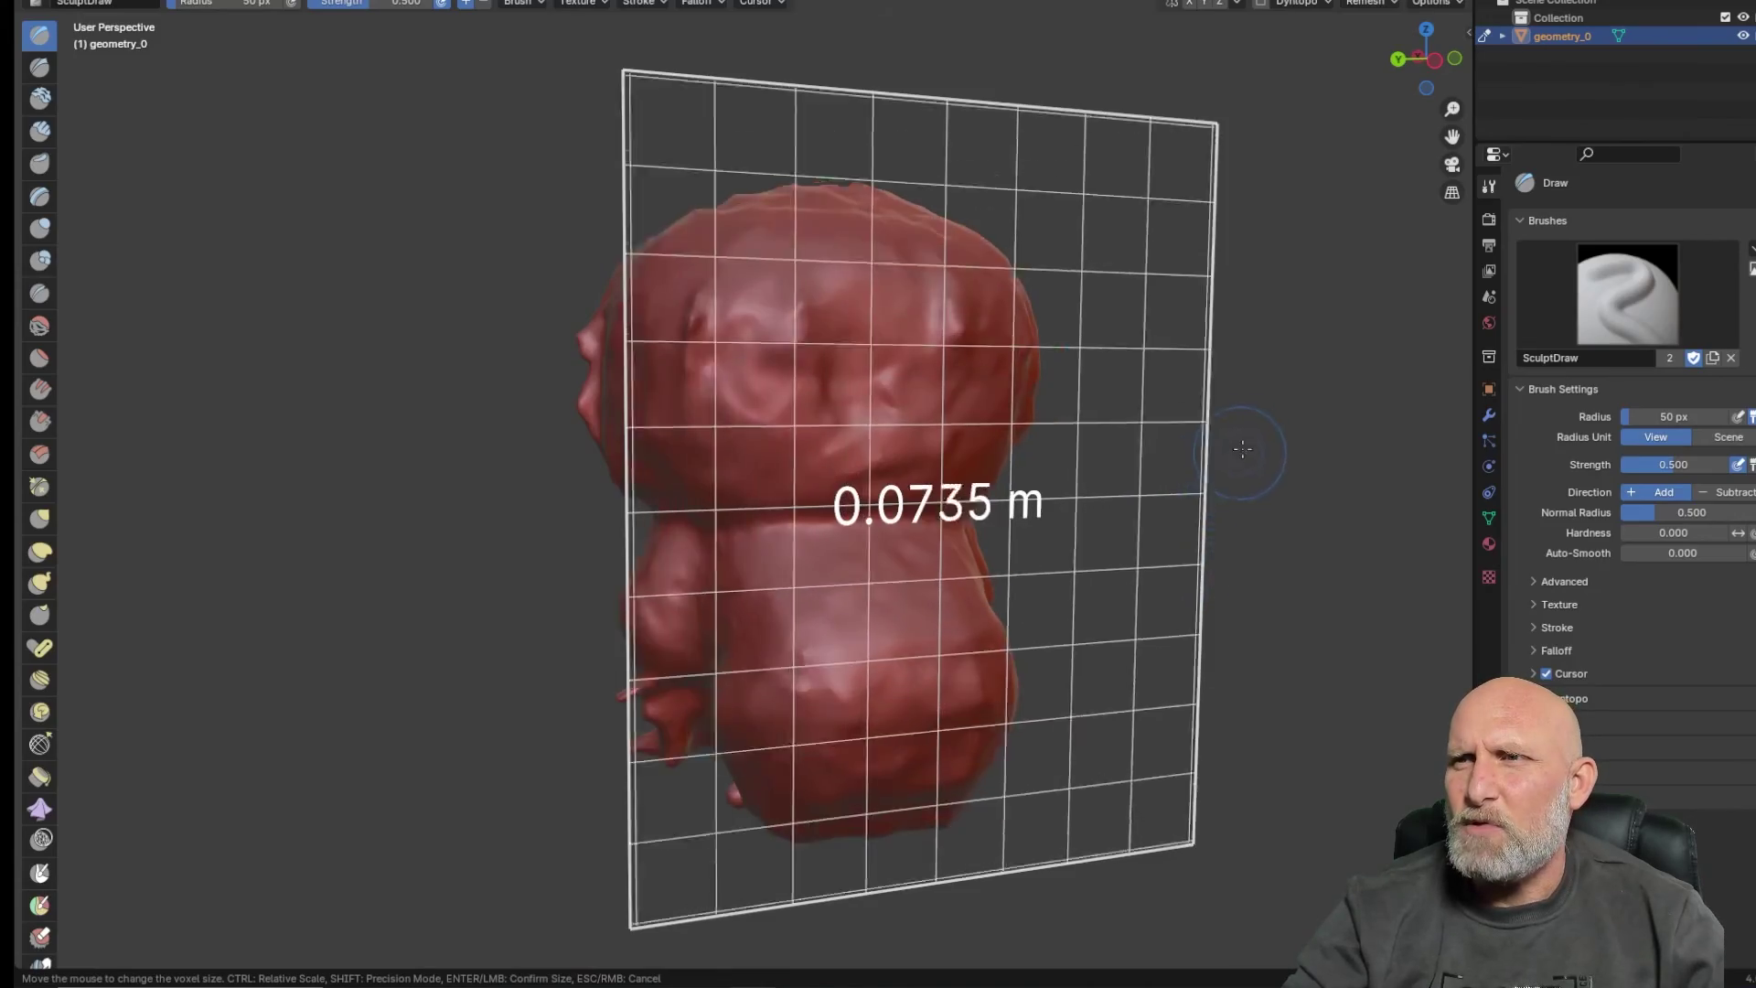
left_click(1335, 342)
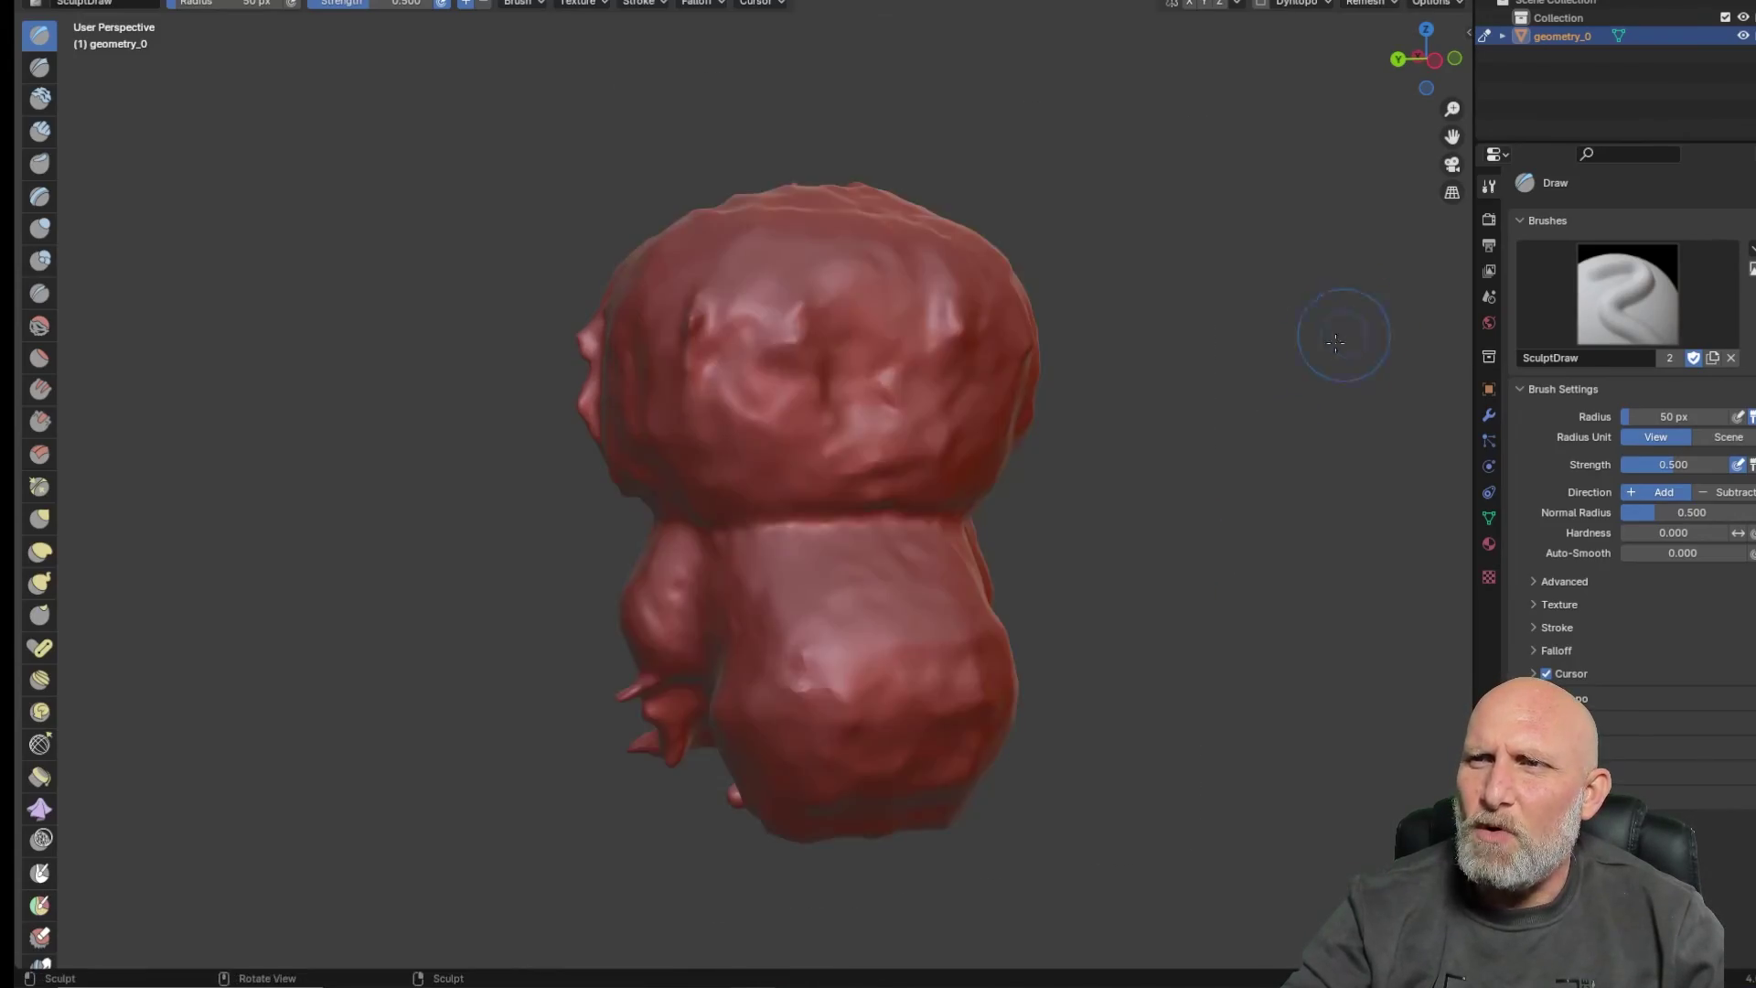
Step: Examine the creature's original mesh topology in wireframe around the head and body
scroll(1148, 408, "left", 5)
scroll(1156, 411, "down", 3)
scroll(934, 441, "up", 5)
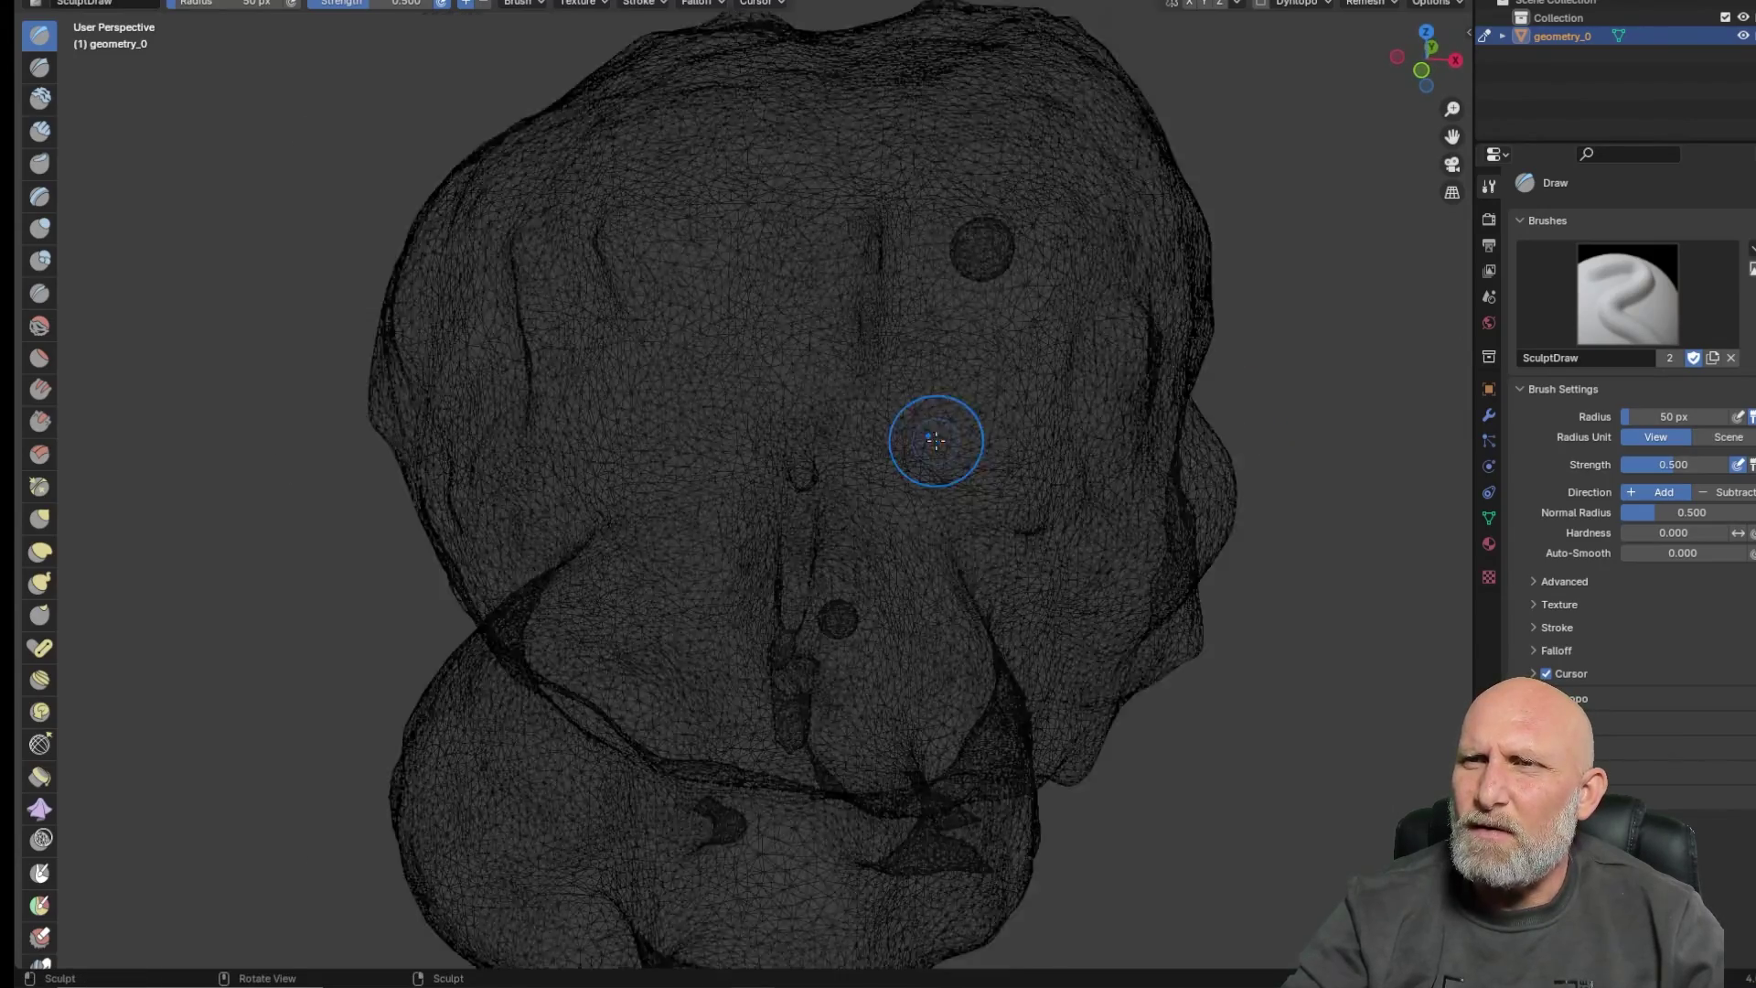
scroll(935, 440, "up", 3)
scroll(815, 454, "down", 4)
scroll(804, 458, "up", 6)
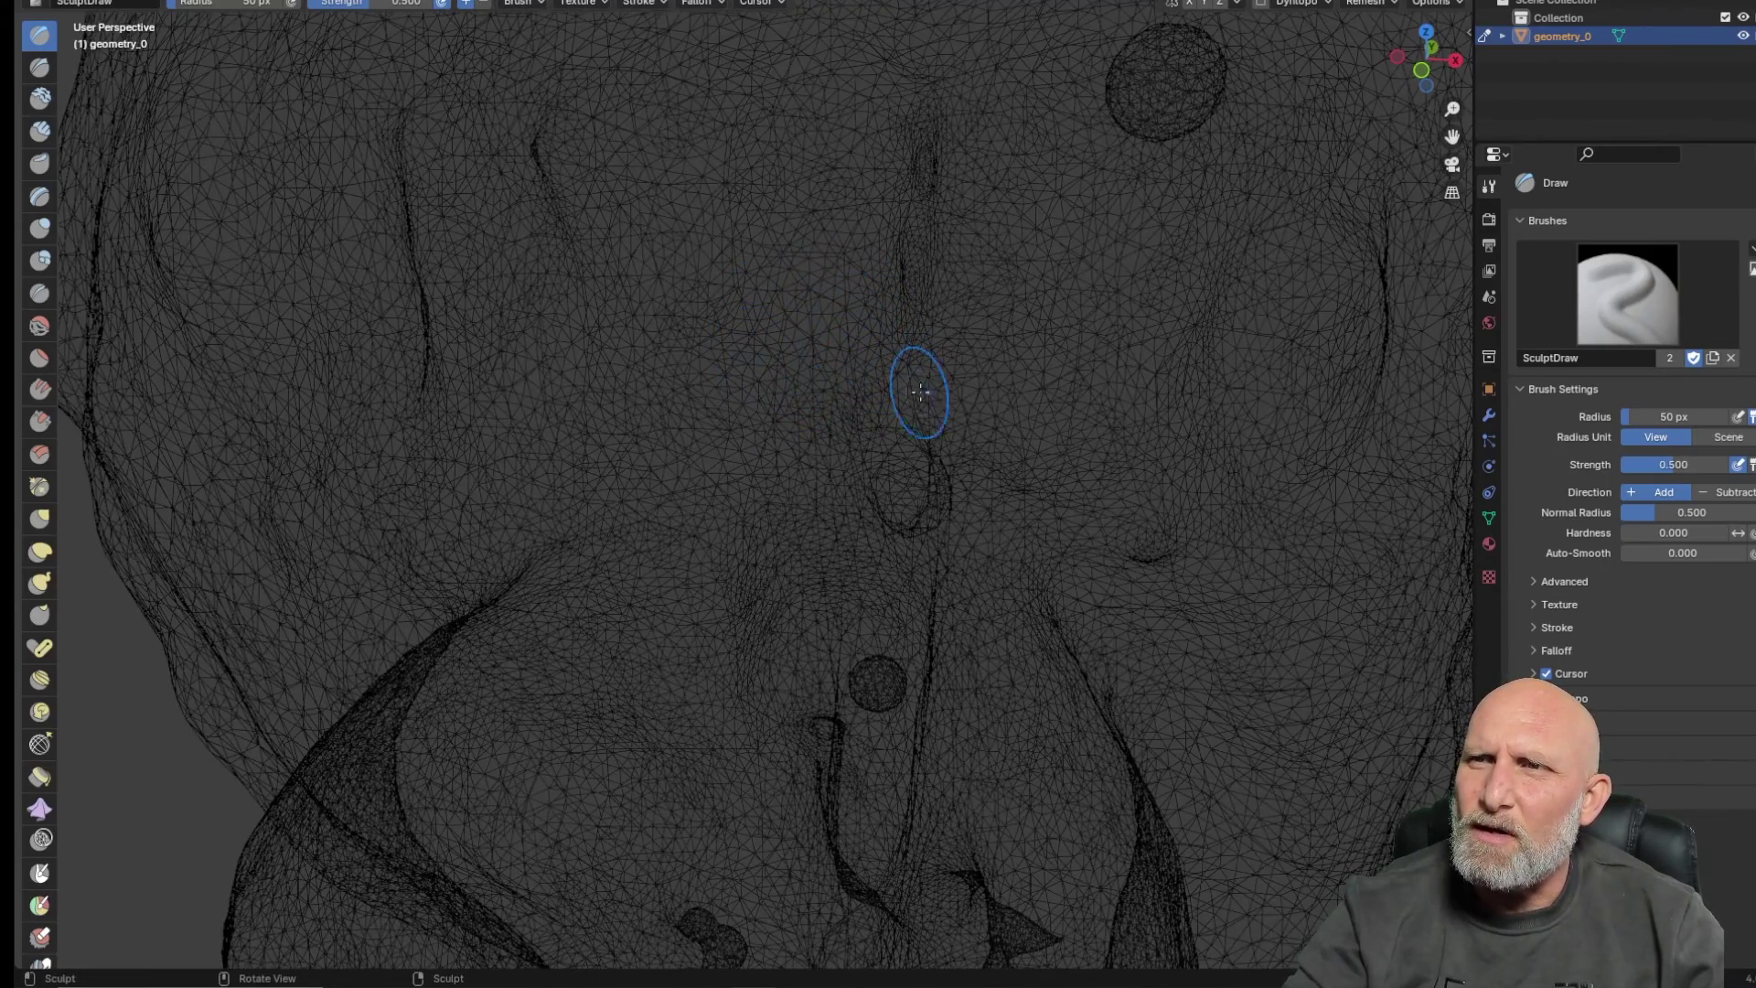
scroll(1207, 595, "right", 3)
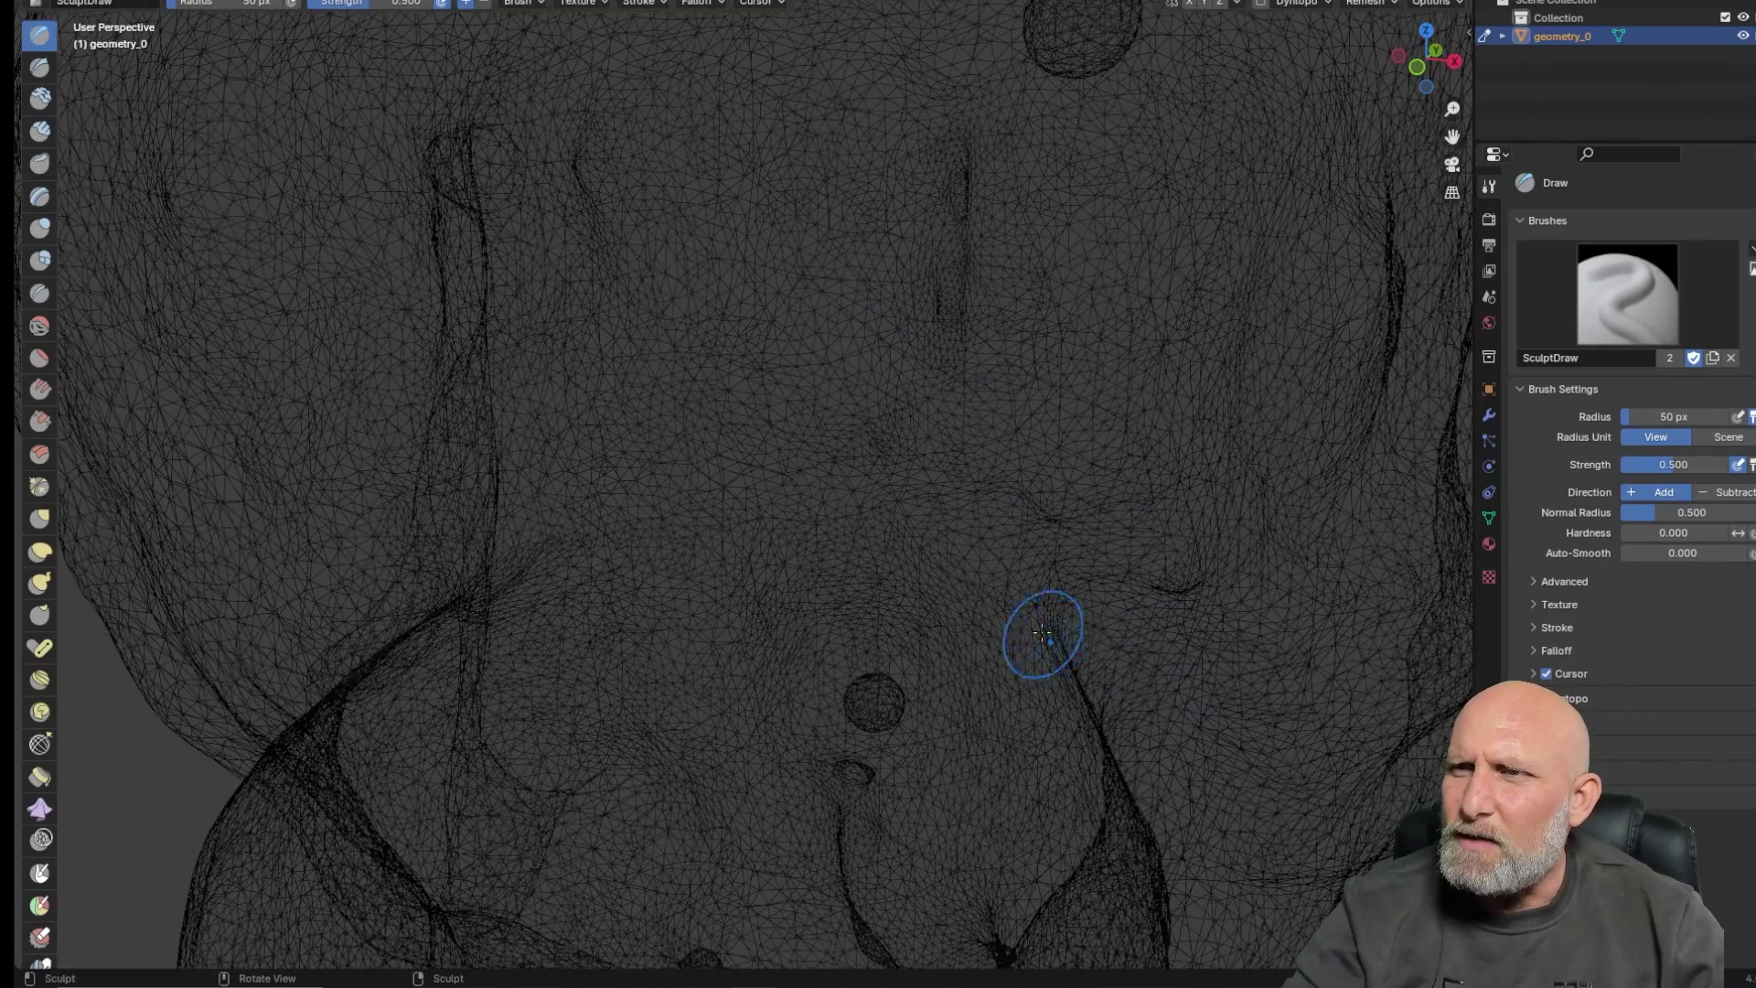
scroll(1043, 633, "down", 6)
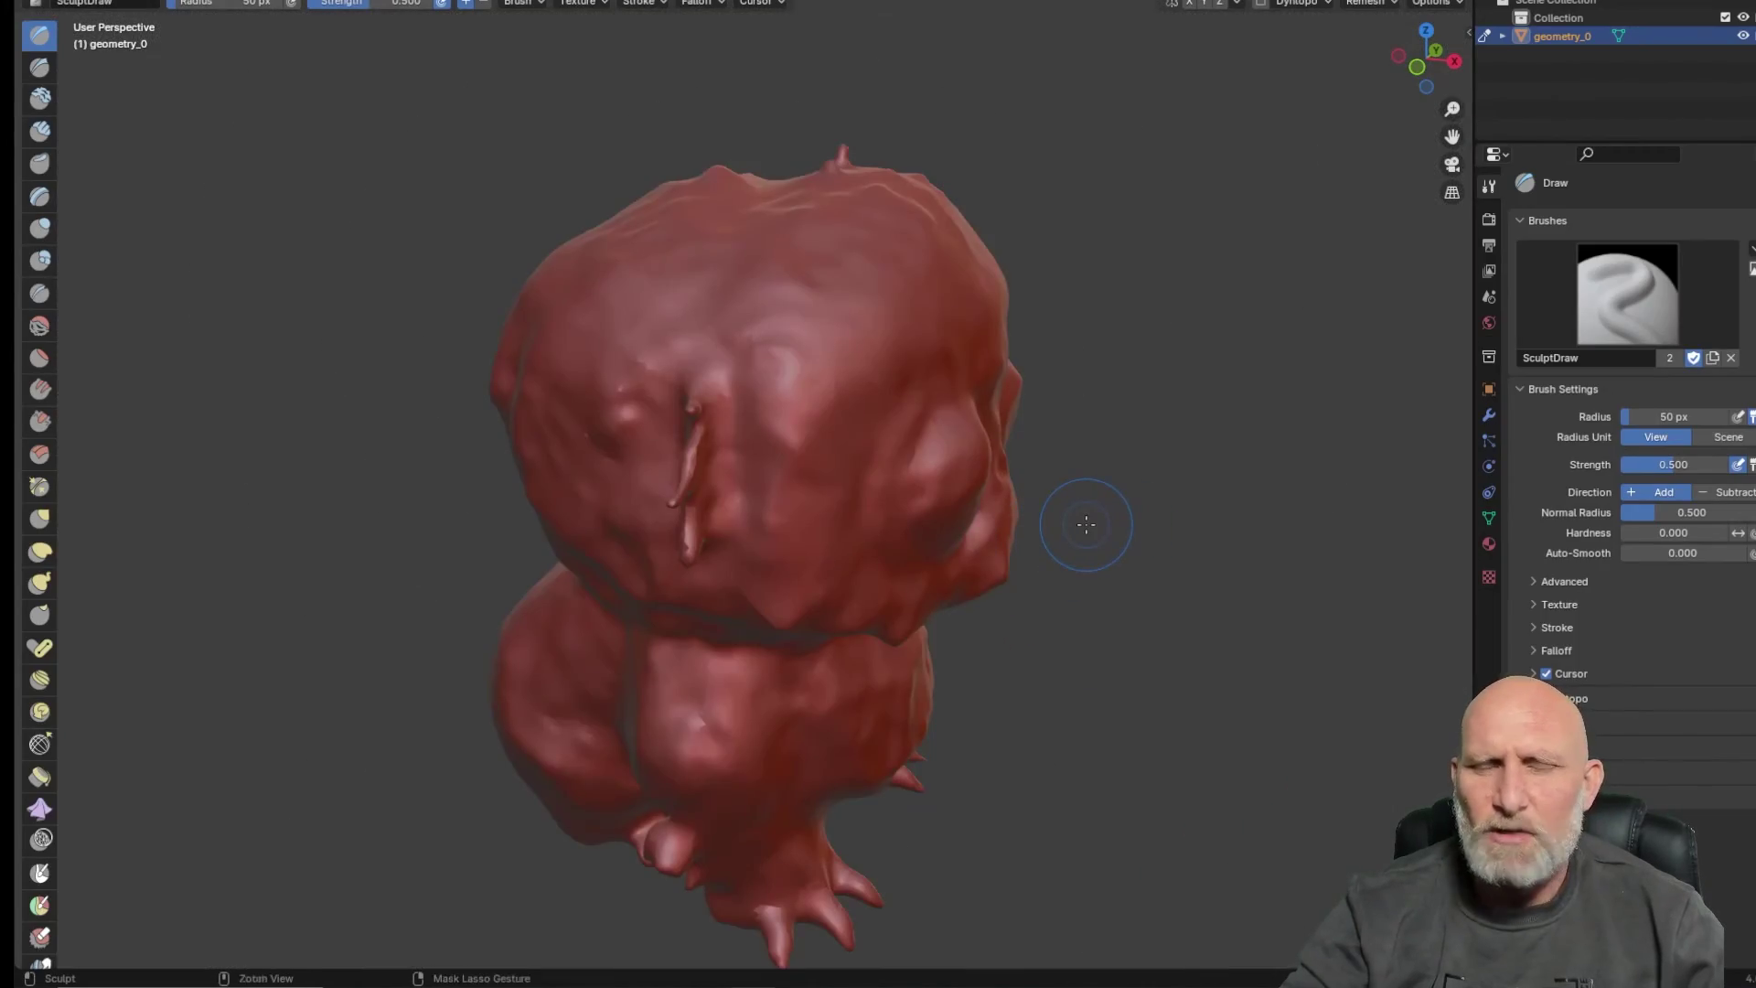
Step: Voxel-remesh the creature and examine its new topology in wireframe up close
scroll(1006, 526, "right", 2)
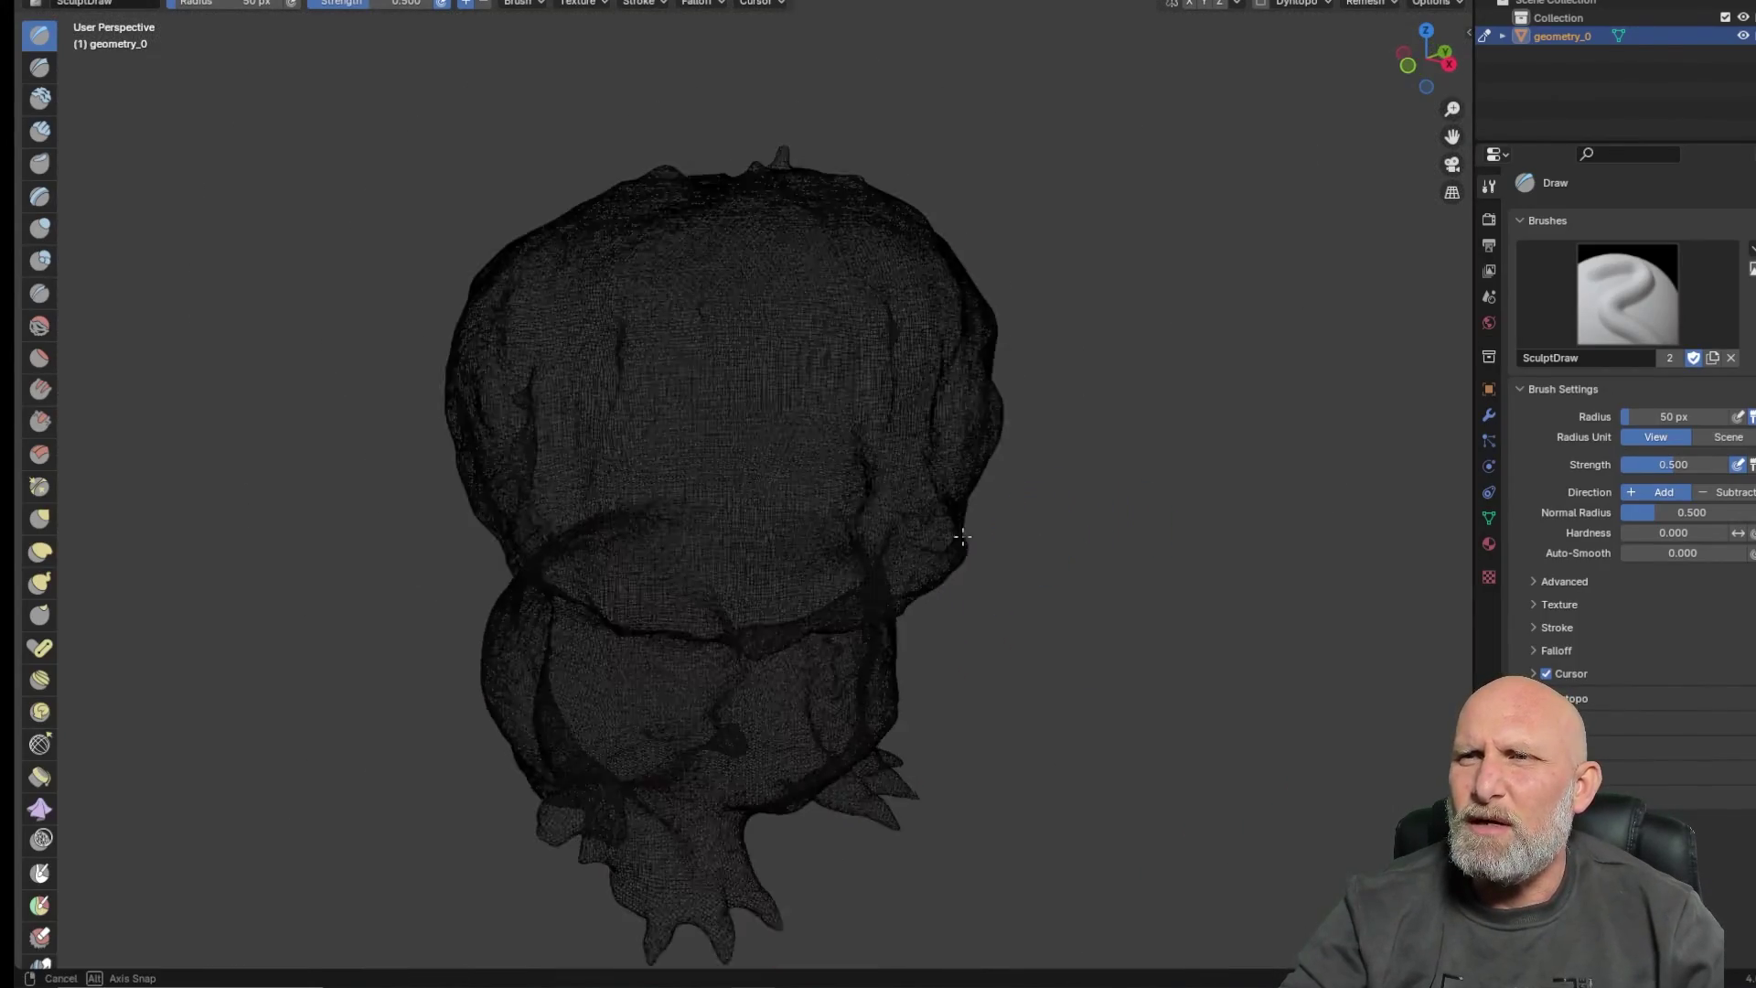
scroll(805, 471, "up", 8)
scroll(869, 514, "down", 8)
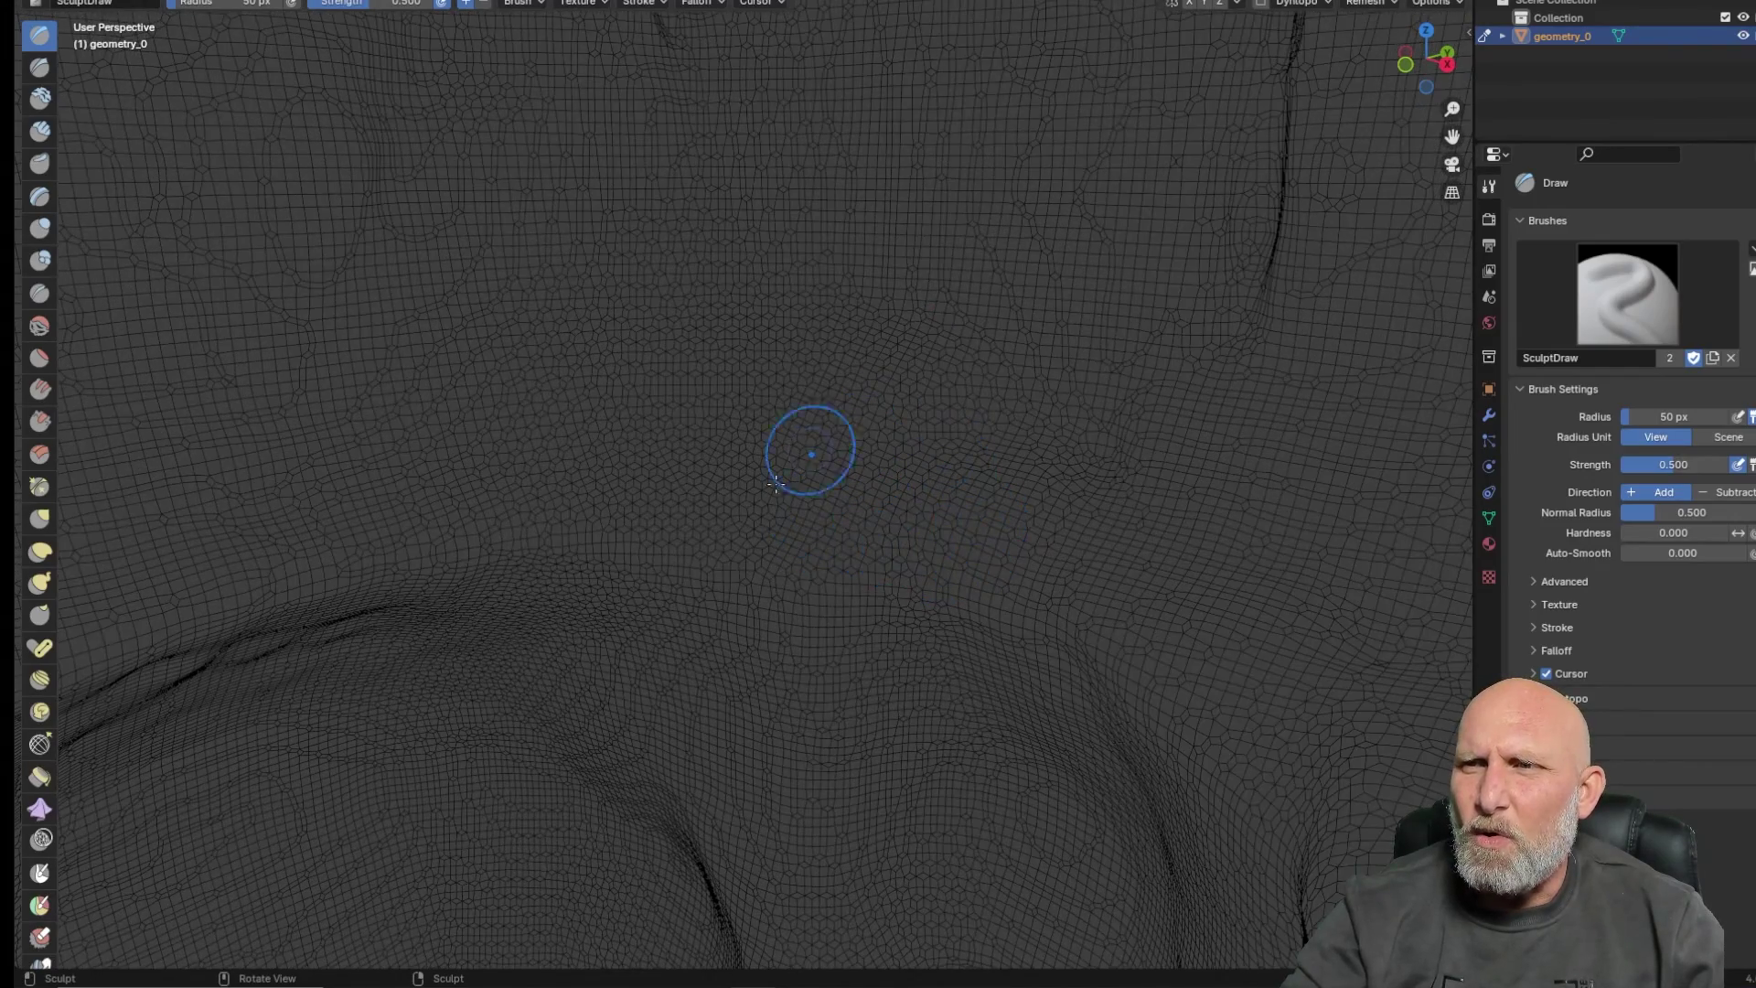
Step: Increase the creature's voxel size with the on-model grid, remesh it coarser, and examine the resulting wireframe
scroll(867, 509, "up", 2)
key("r")
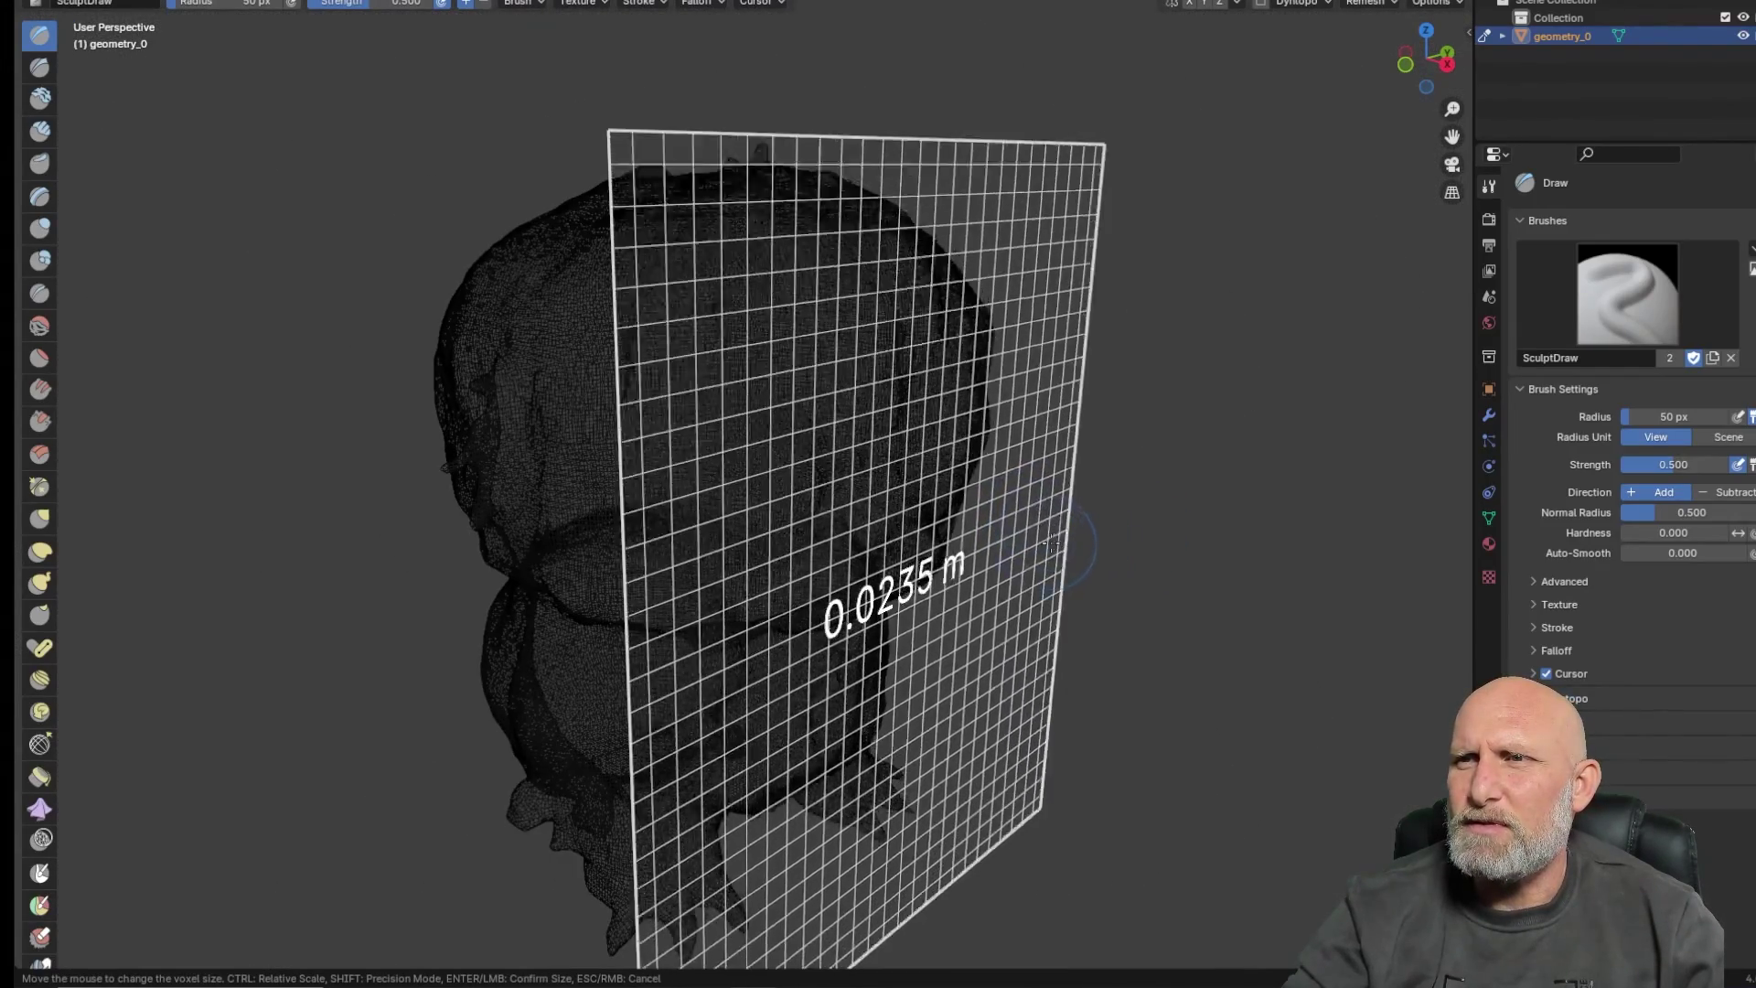
left_click(985, 504)
key("ctrl+r")
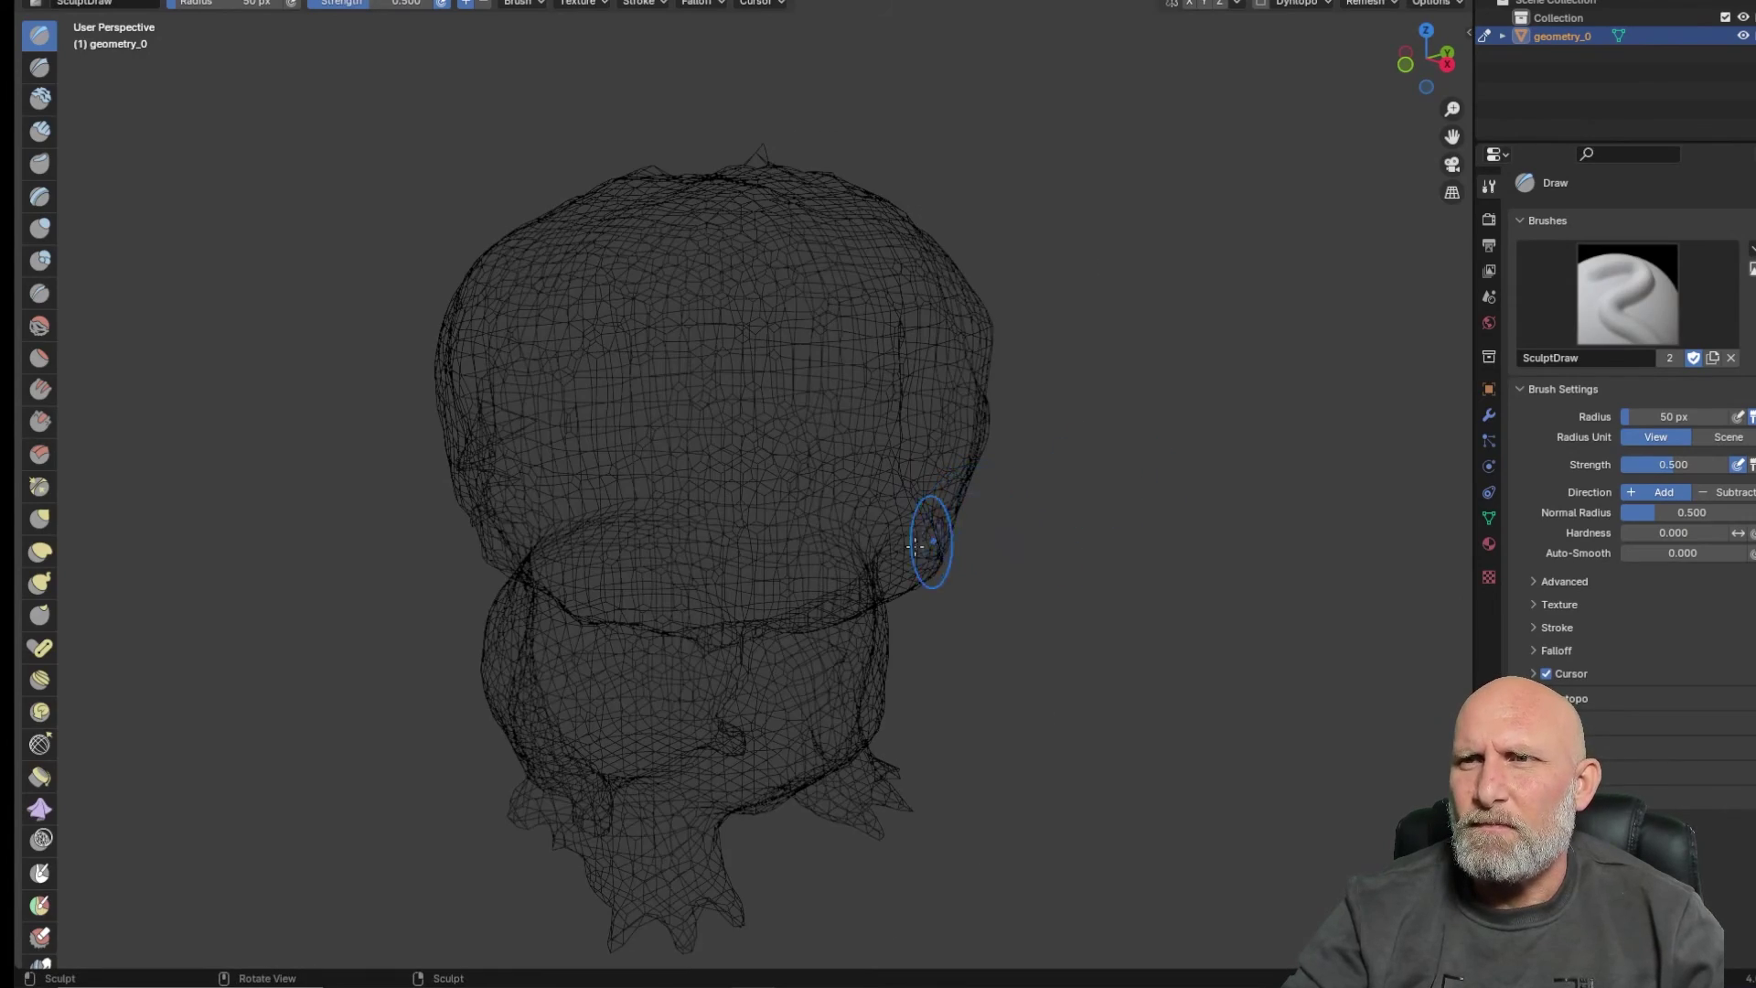
scroll(954, 498, "left", 3)
scroll(846, 485, "left", 3)
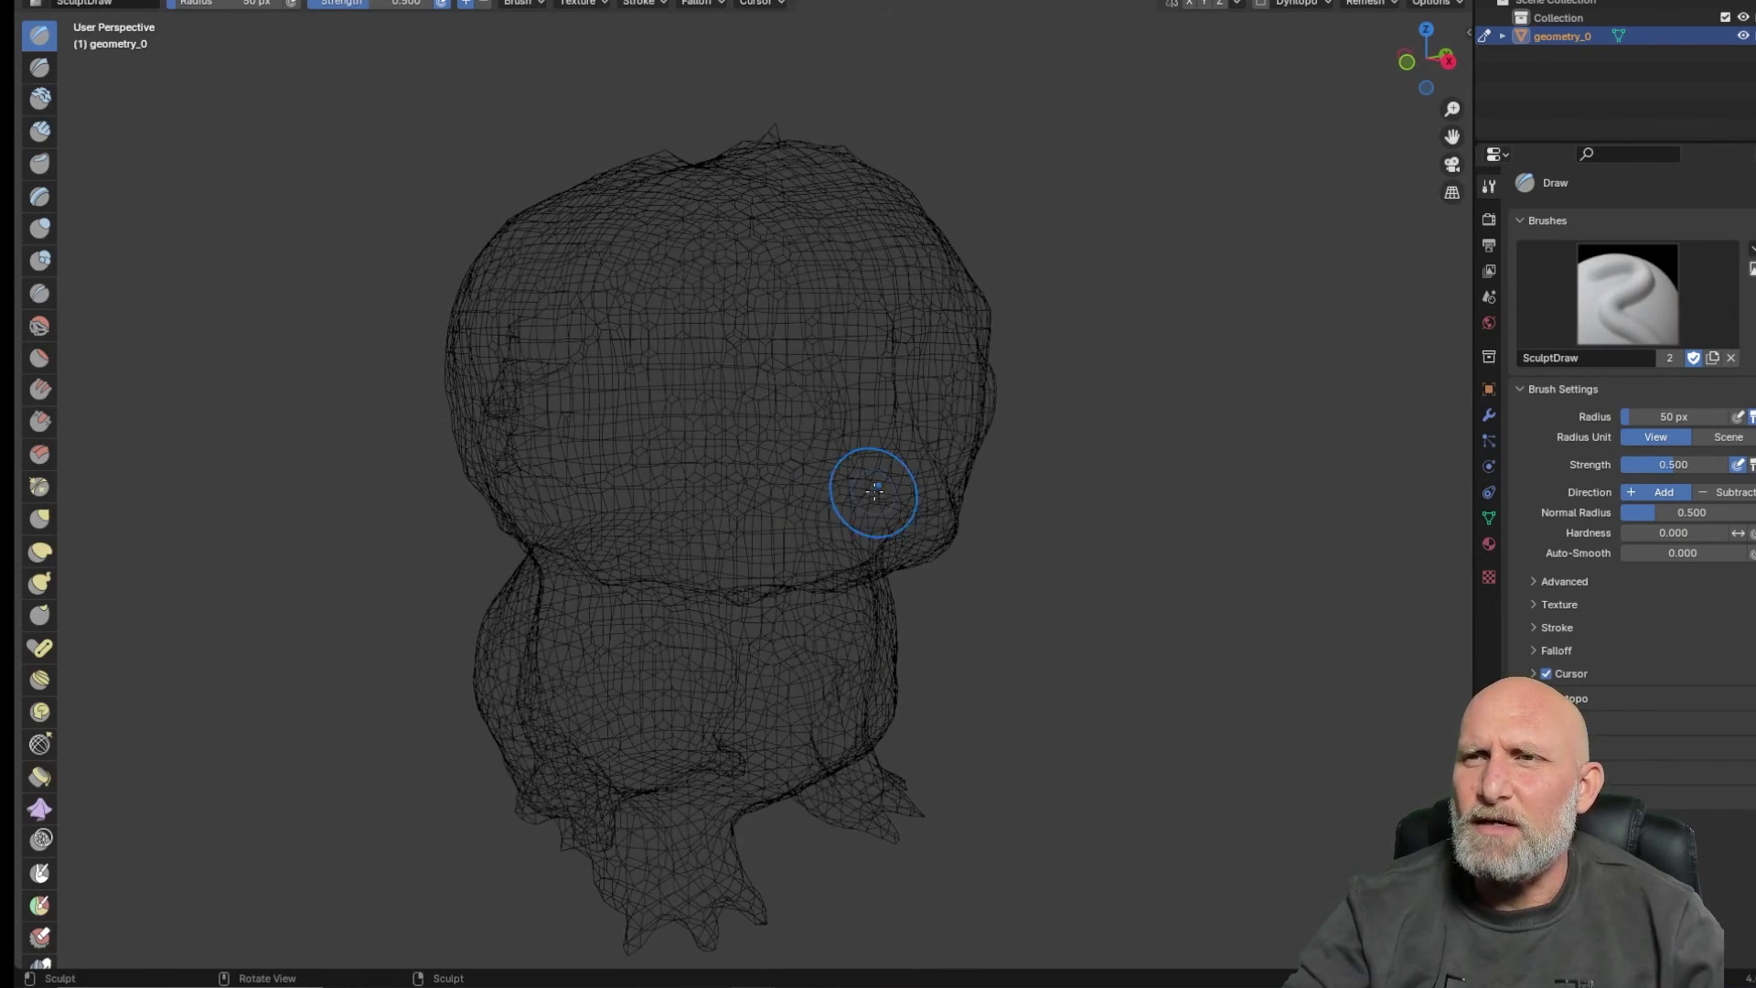
Step: Turn off wireframe display and inspect the coarsely remeshed creature as a shaded surface from slightly different angles
key("shift+z")
mouse_move(860, 439)
left_mouse_down()
mouse_move(796, 420)
mouse_move(827, 418)
left_mouse_up()
mouse_move(976, 400)
left_mouse_down()
mouse_move(962, 382)
mouse_move(980, 376)
left_mouse_up()
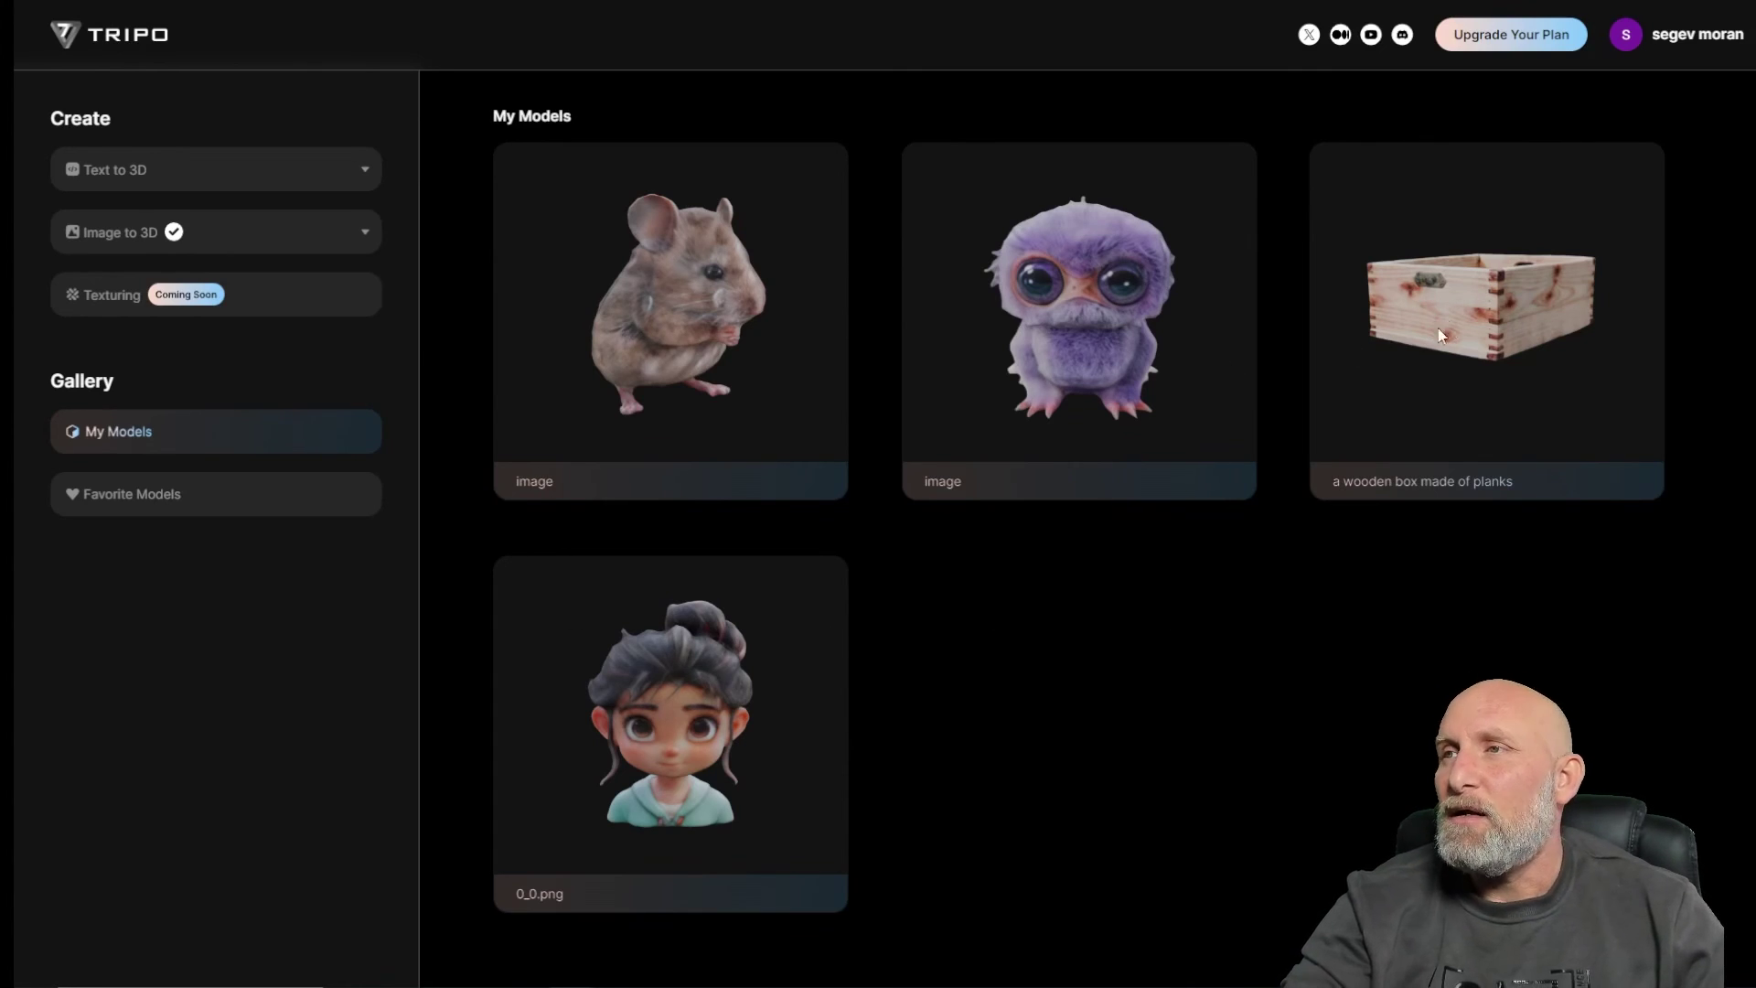
Step: Switch to Tripo and generate a text-to-3D draft, replacing the wooden box prompt with "an oak tree"
left_click(208, 163)
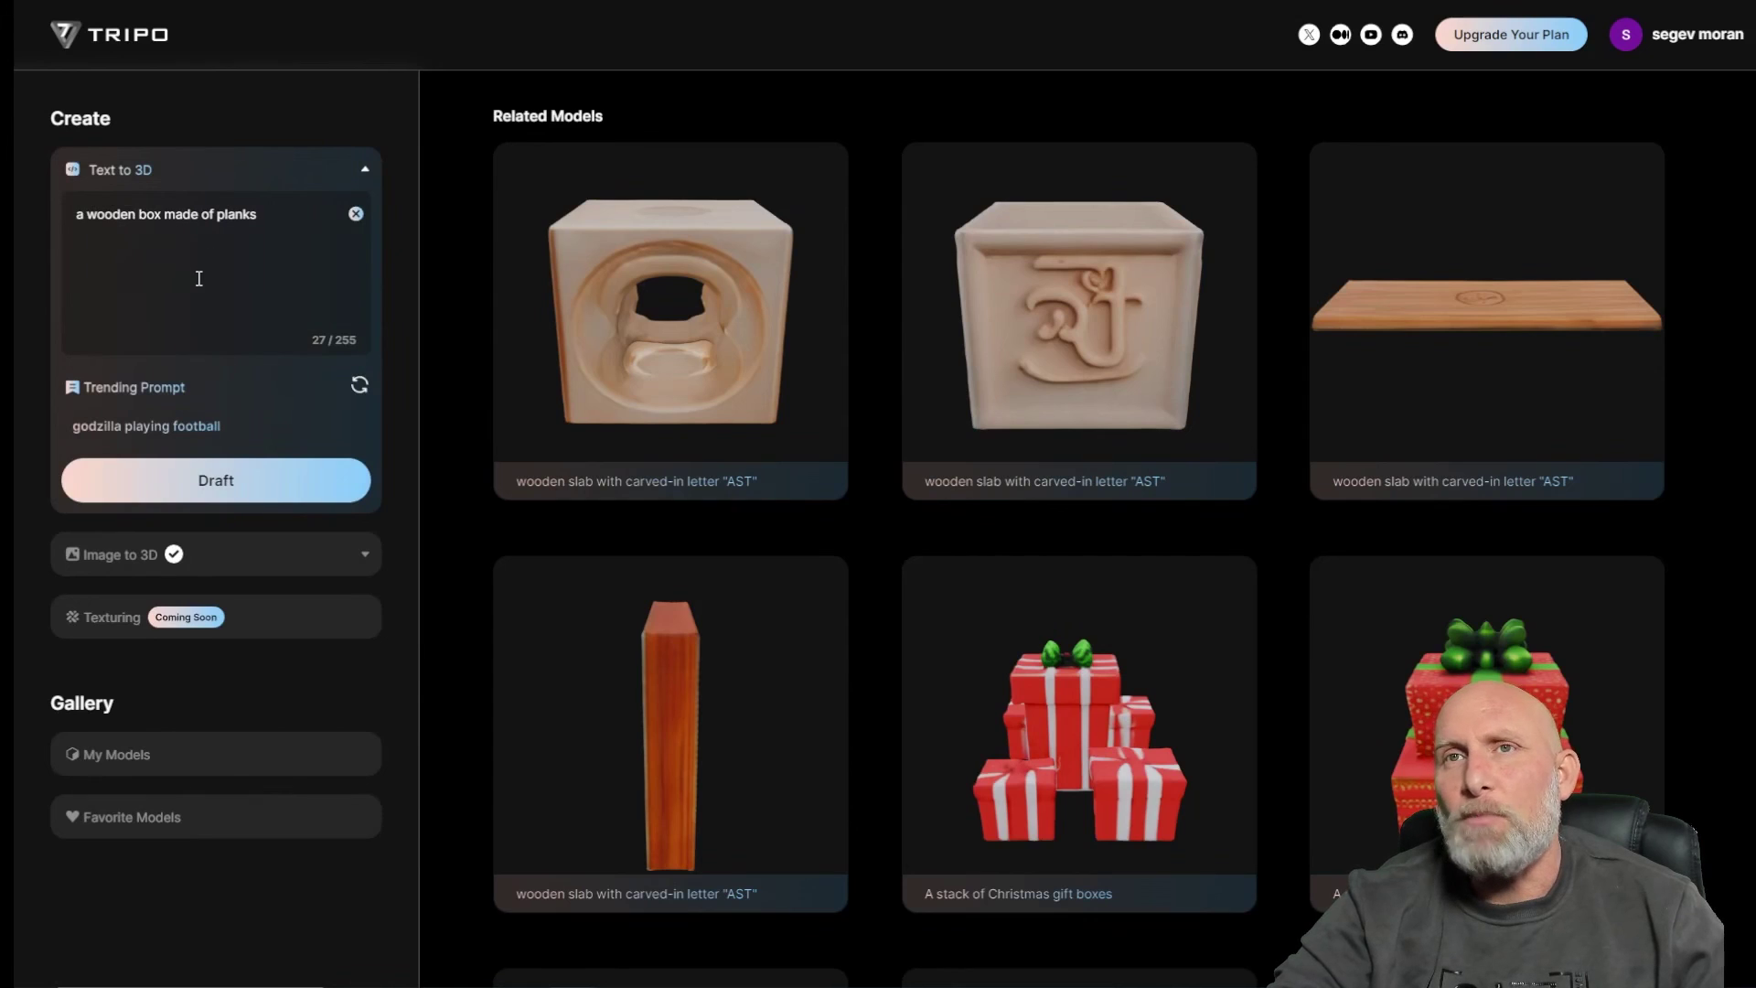
key("ctrl+a")
type("t")
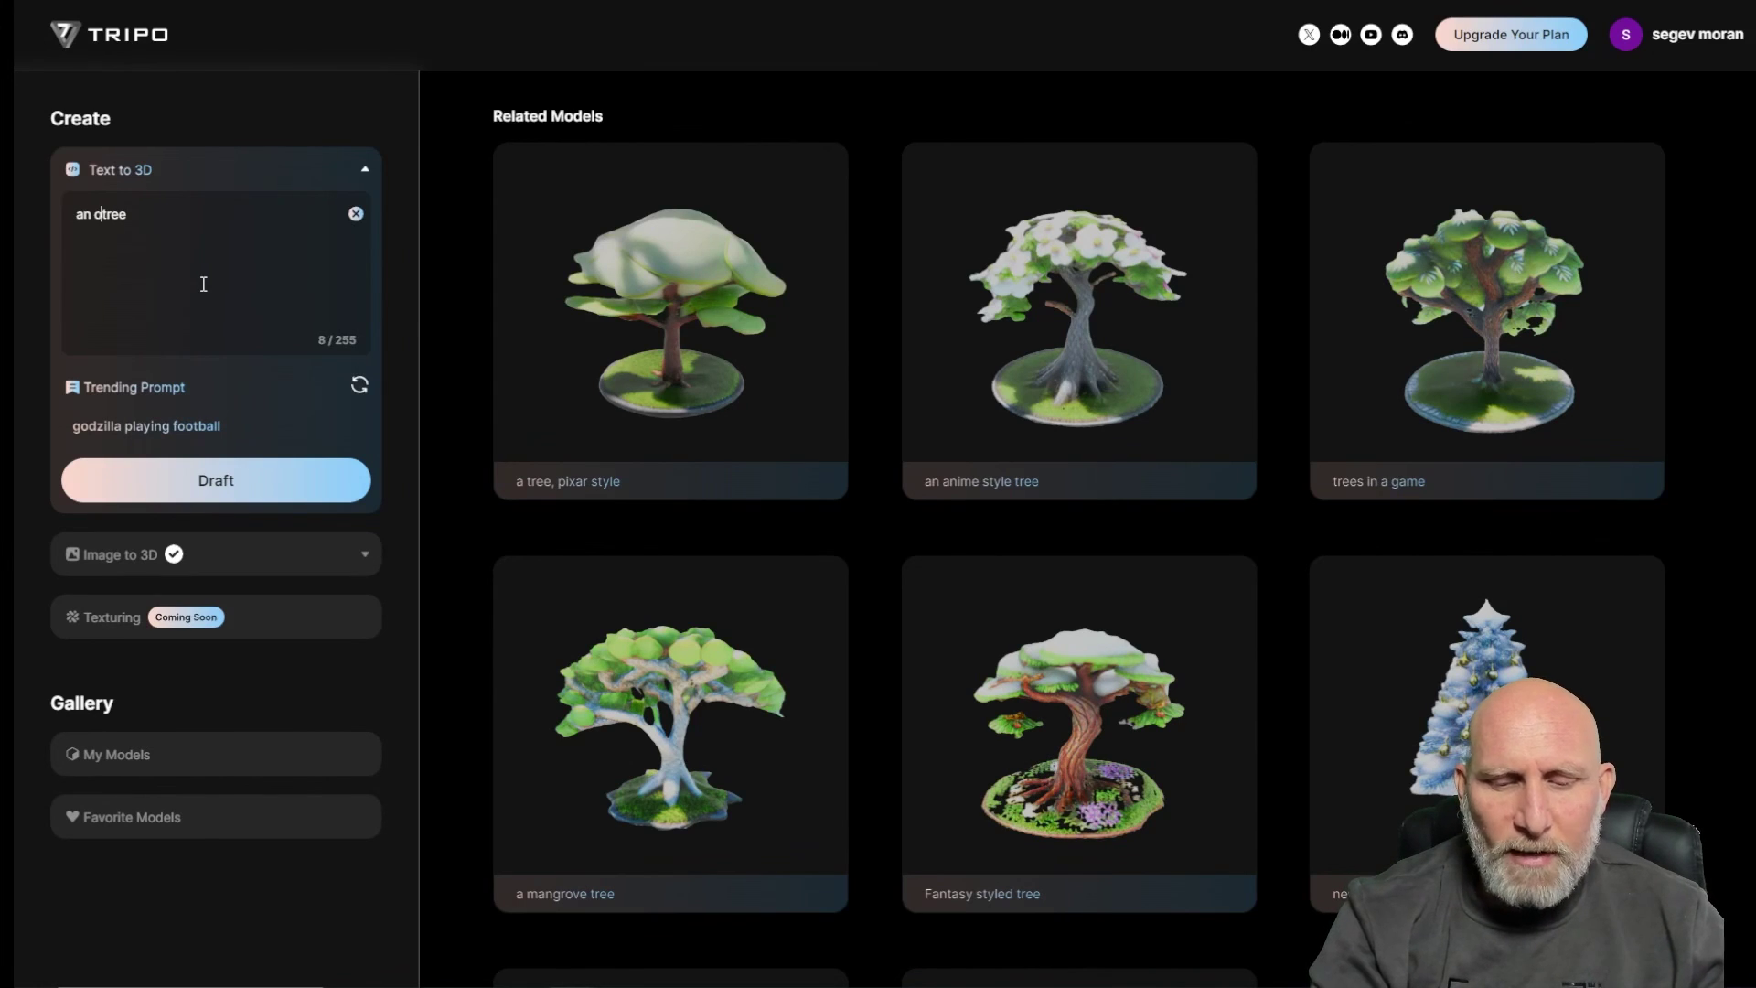
left_click(203, 494)
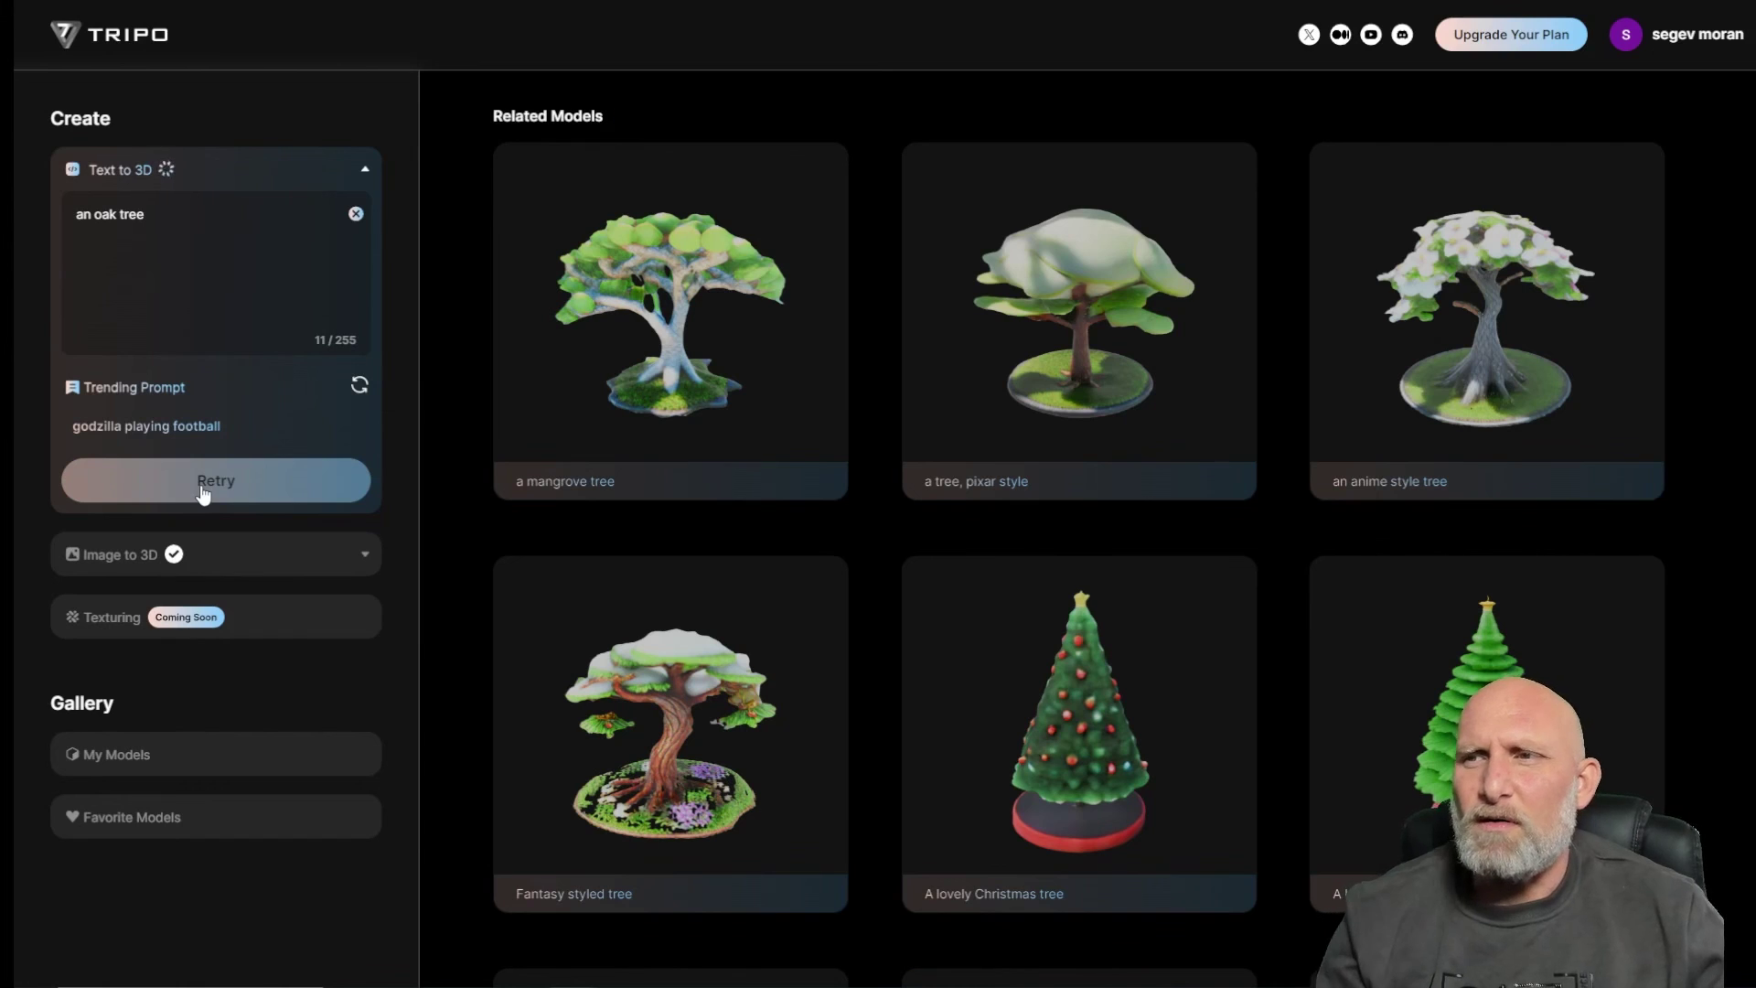